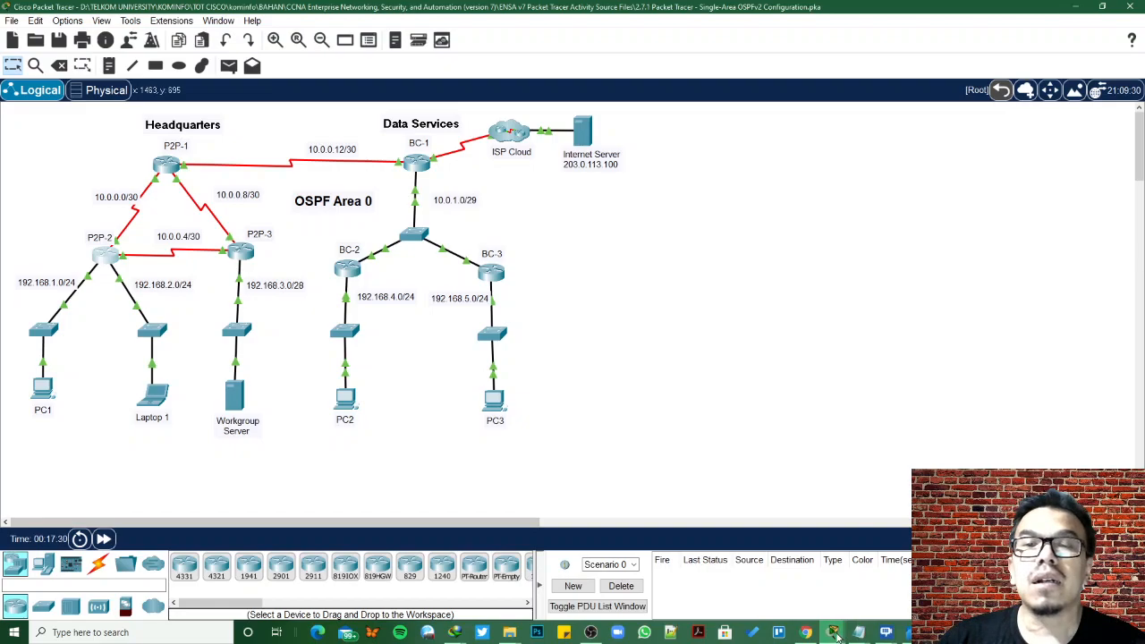
Bring up the activity instructions and review the addressing table for all routers, PCs and servers
{"action": "mouse_move", "coordinate": [832, 632]}
{"action": "left_click", "coordinate": [725, 564]}
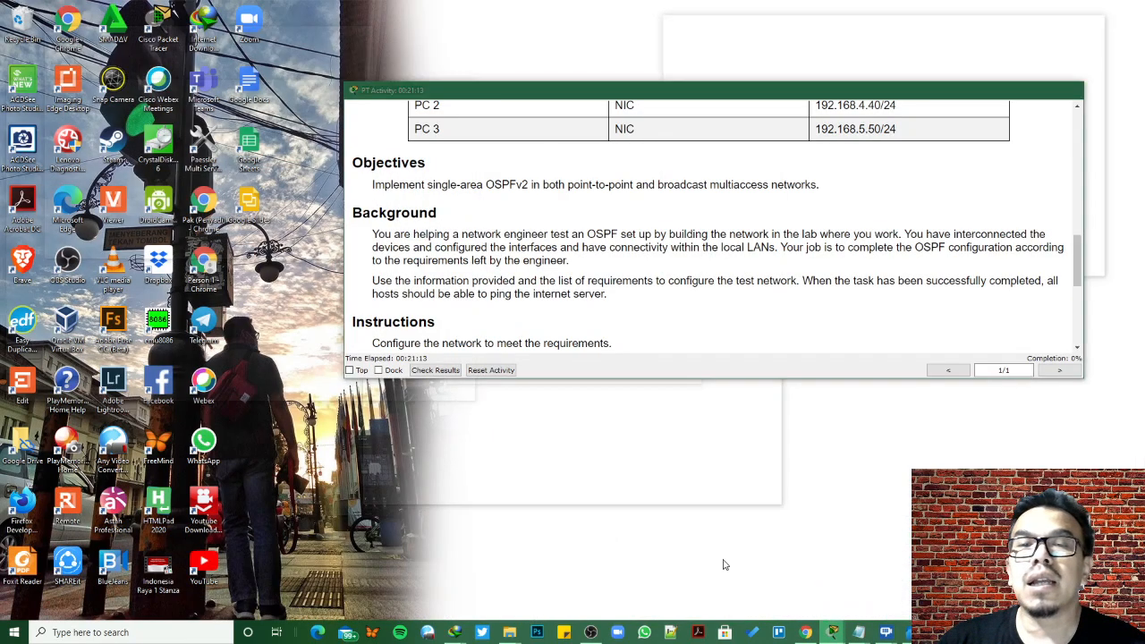
{"action": "scroll", "coordinate": [618, 279], "scroll_direction": "up", "scroll_amount": 2}
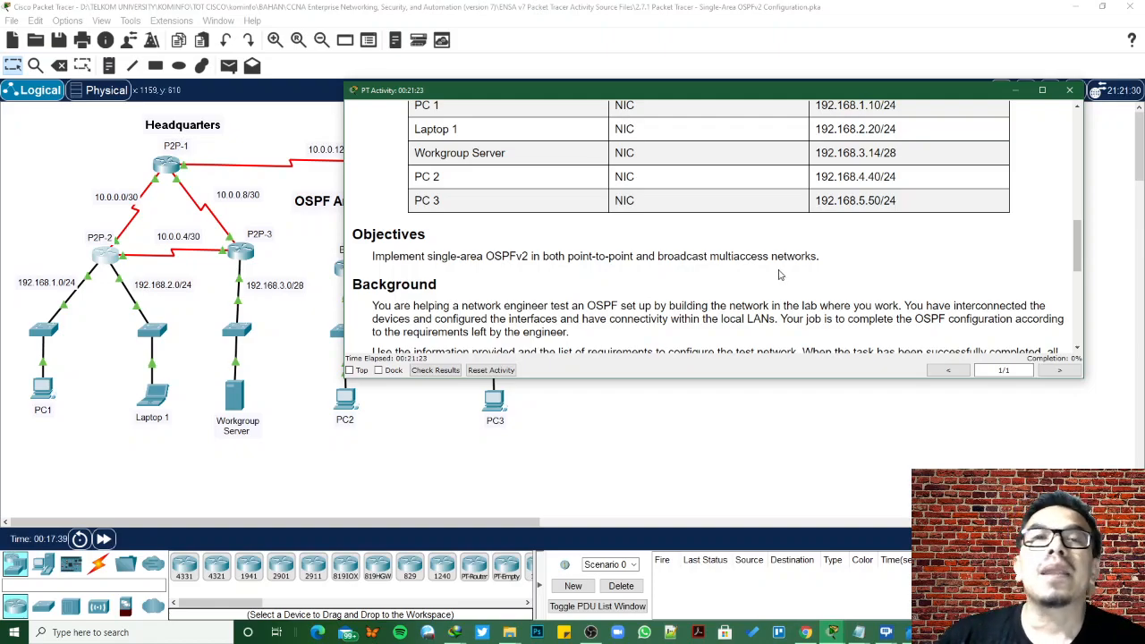
{"action": "scroll", "coordinate": [778, 274], "scroll_direction": "up", "scroll_amount": 6}
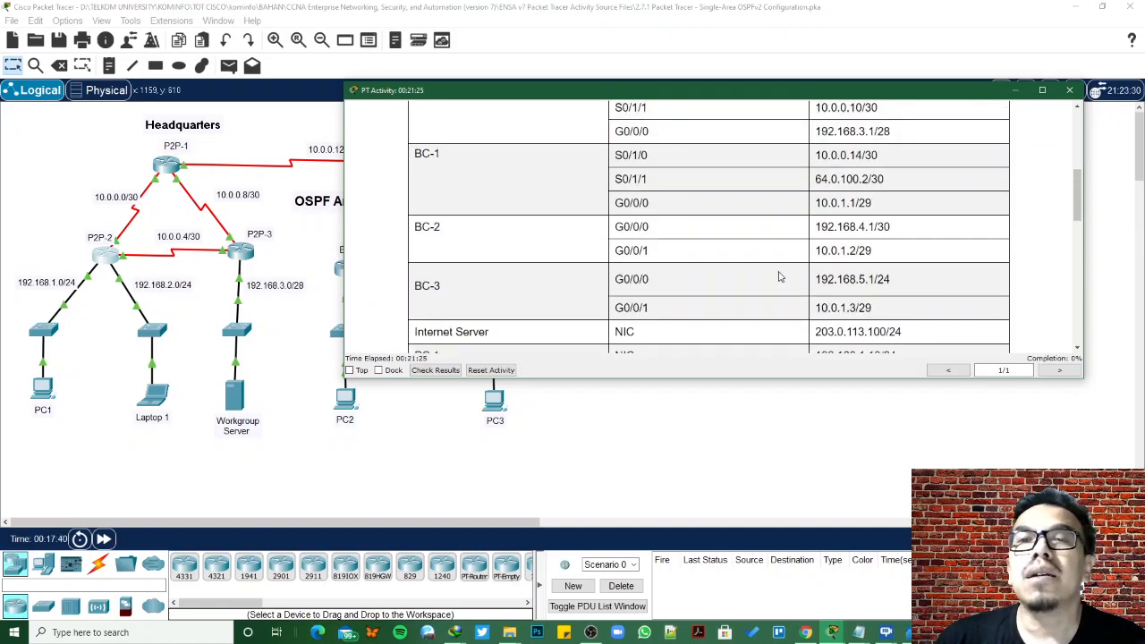
{"action": "scroll", "coordinate": [778, 277], "scroll_direction": "up", "scroll_amount": 8}
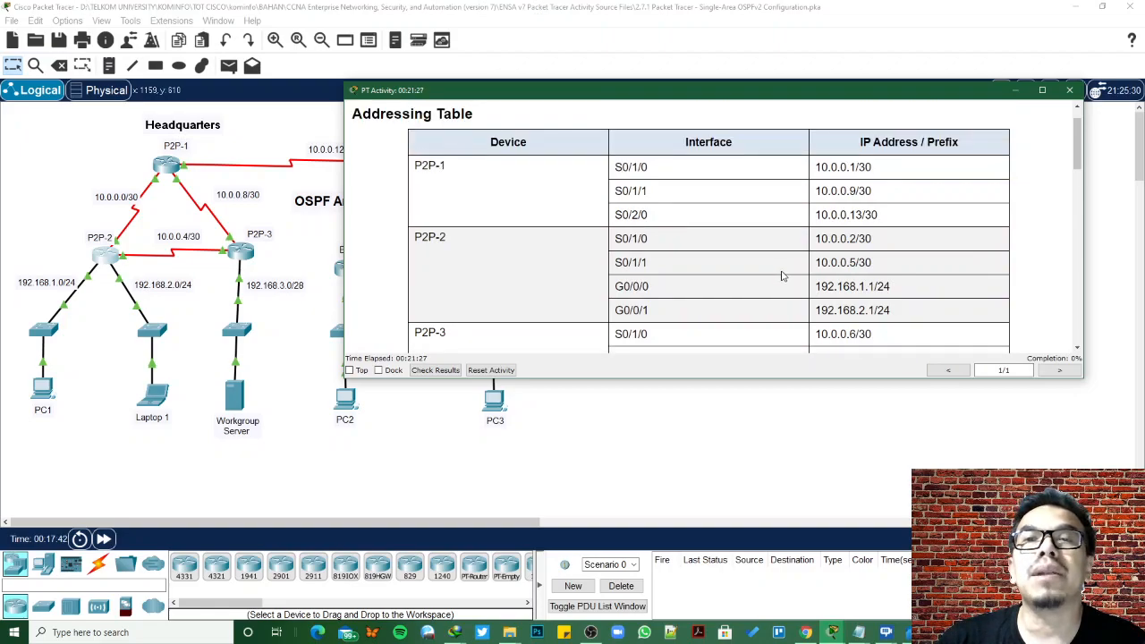
{"action": "scroll", "coordinate": [592, 287], "scroll_direction": "down", "scroll_amount": 1}
{"action": "scroll", "coordinate": [592, 286], "scroll_direction": "down", "scroll_amount": 2}
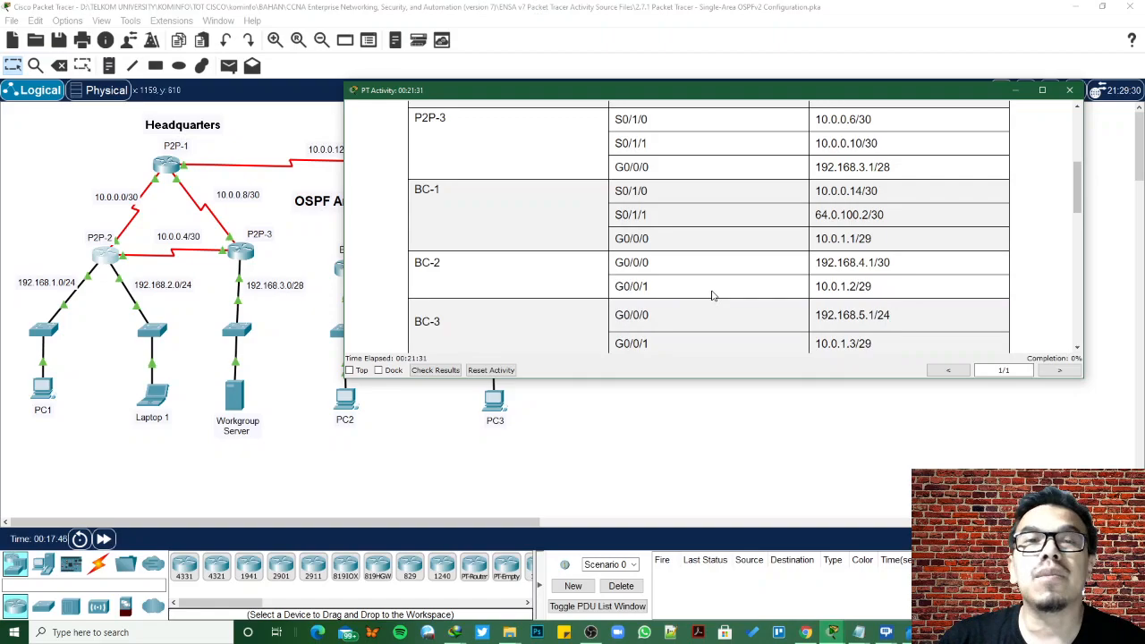
{"action": "scroll", "coordinate": [713, 295], "scroll_direction": "down", "scroll_amount": 3}
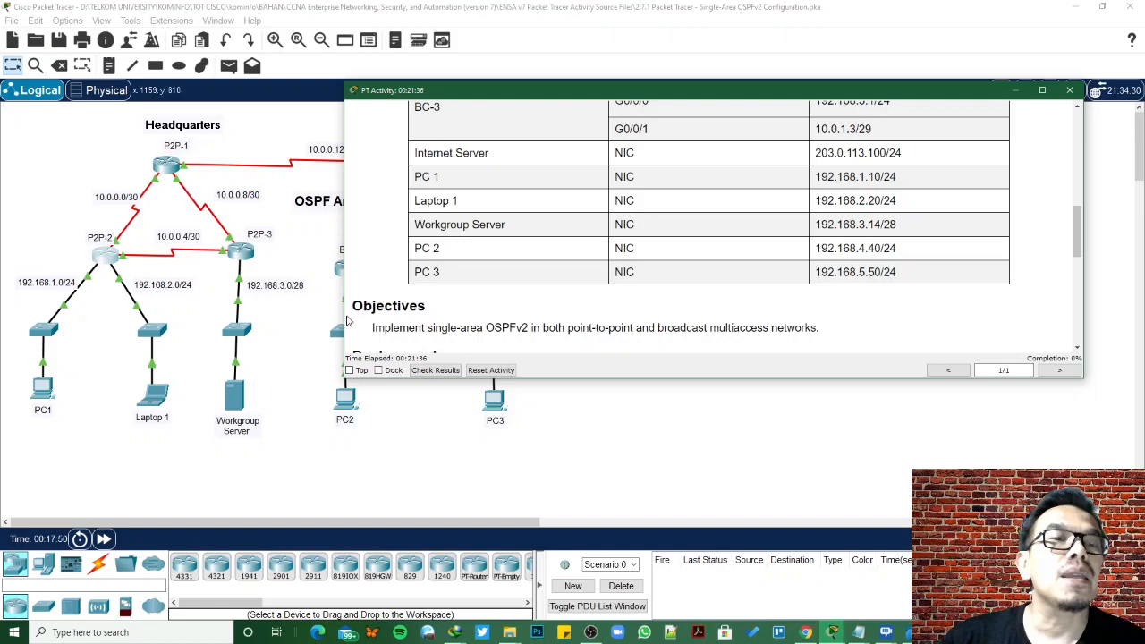
Check the IP configuration of PC1 and Laptop 1, closing each device window
{"action": "left_click", "coordinate": [42, 392]}
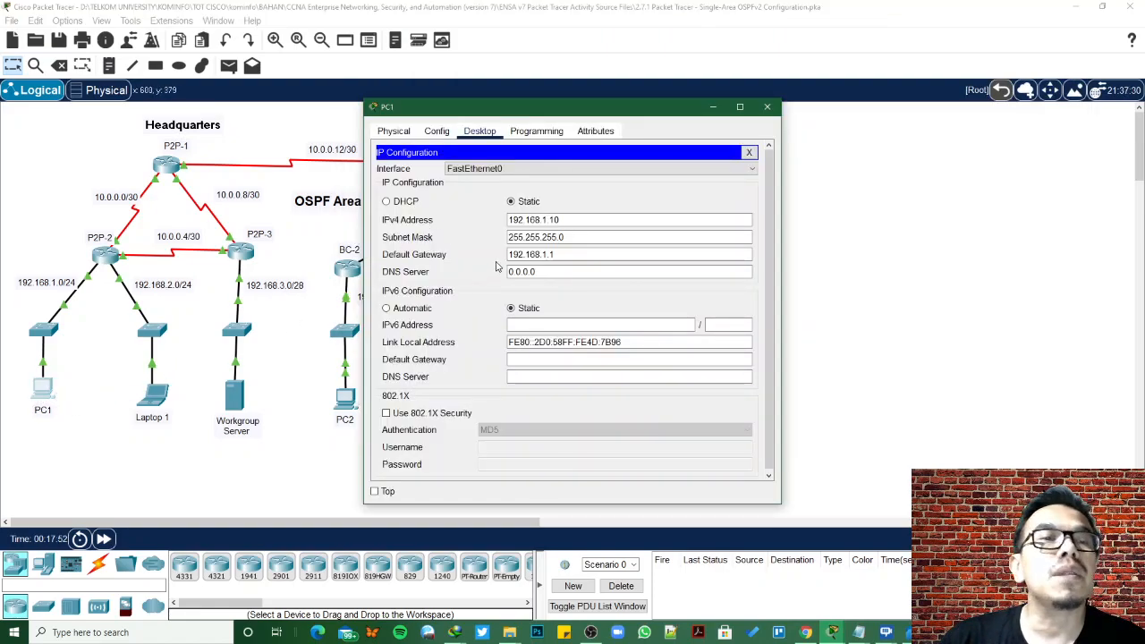
{"action": "left_click", "coordinate": [749, 152]}
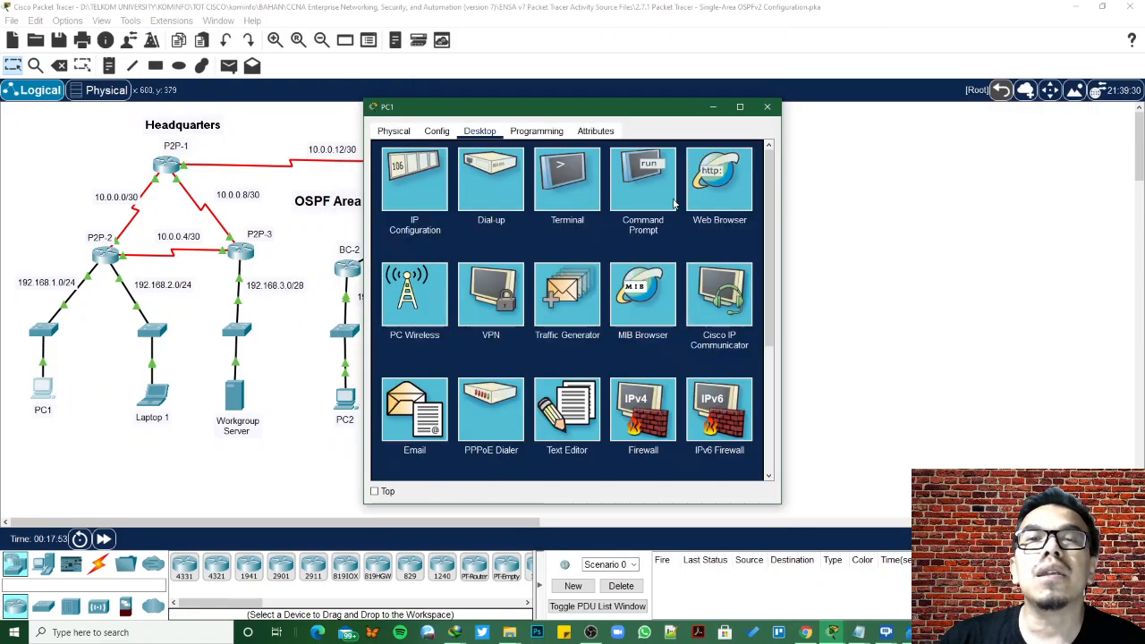
{"action": "left_click", "coordinate": [425, 198]}
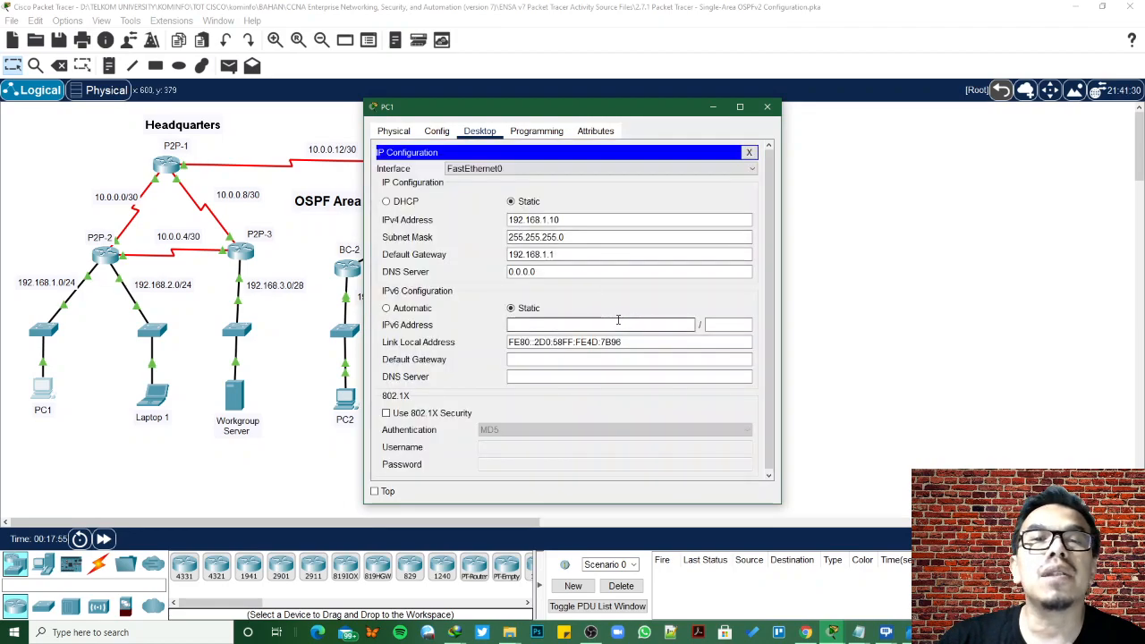
{"action": "left_click", "coordinate": [768, 109]}
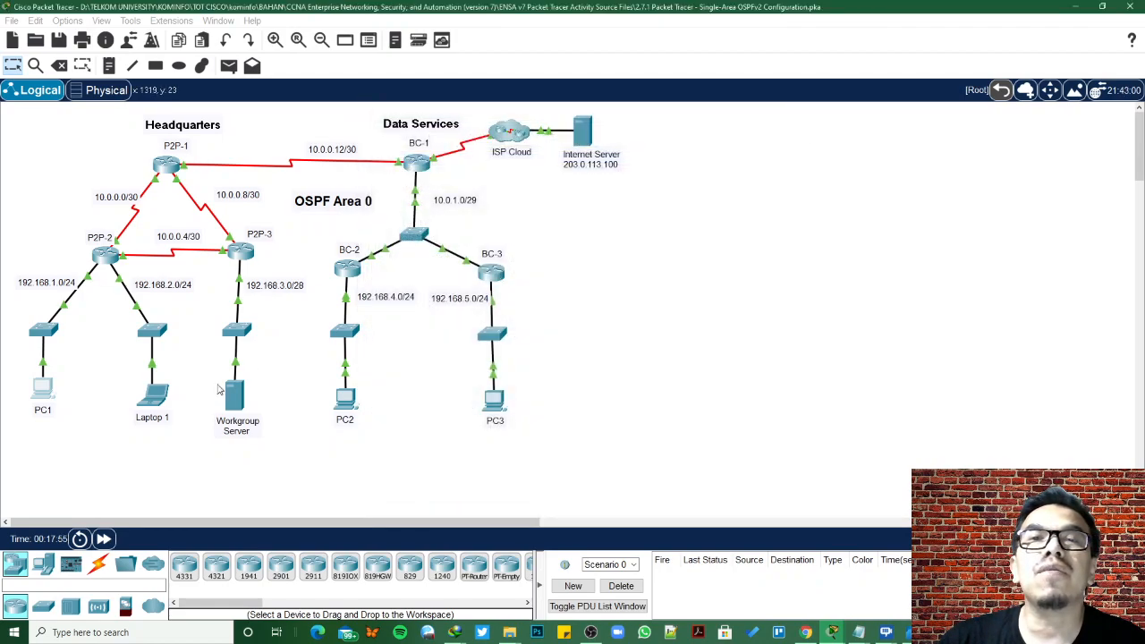
{"action": "left_click", "coordinate": [152, 393]}
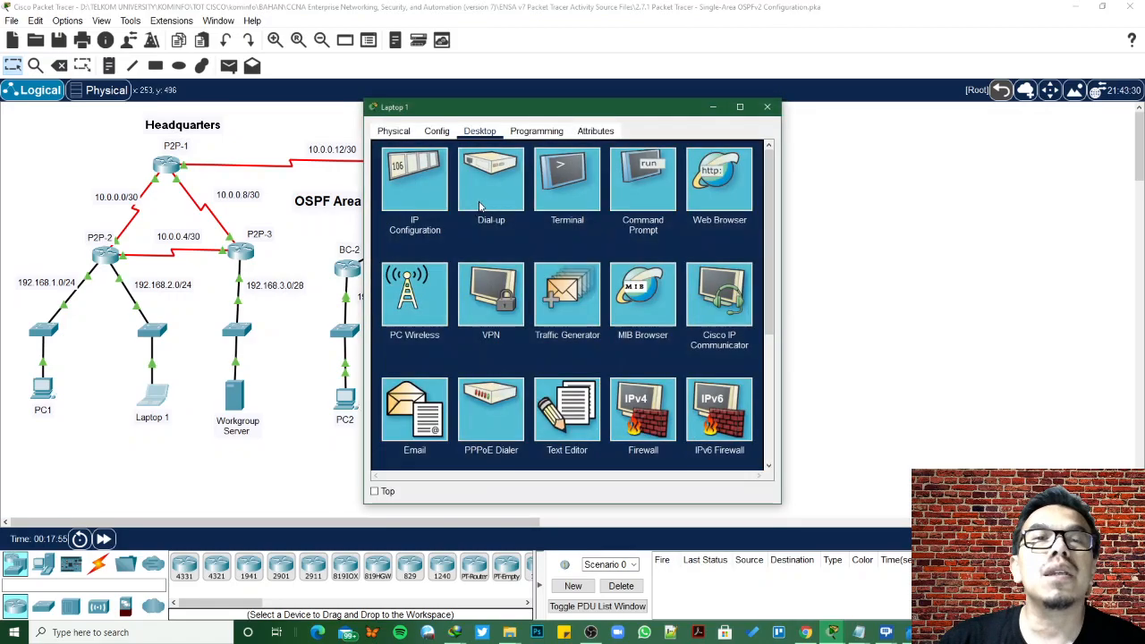
{"action": "left_click", "coordinate": [414, 179]}
{"action": "left_click", "coordinate": [769, 108]}
Open the command line of router P2P-3 and enter privileged EXEC mode with en
{"action": "left_click", "coordinate": [240, 253]}
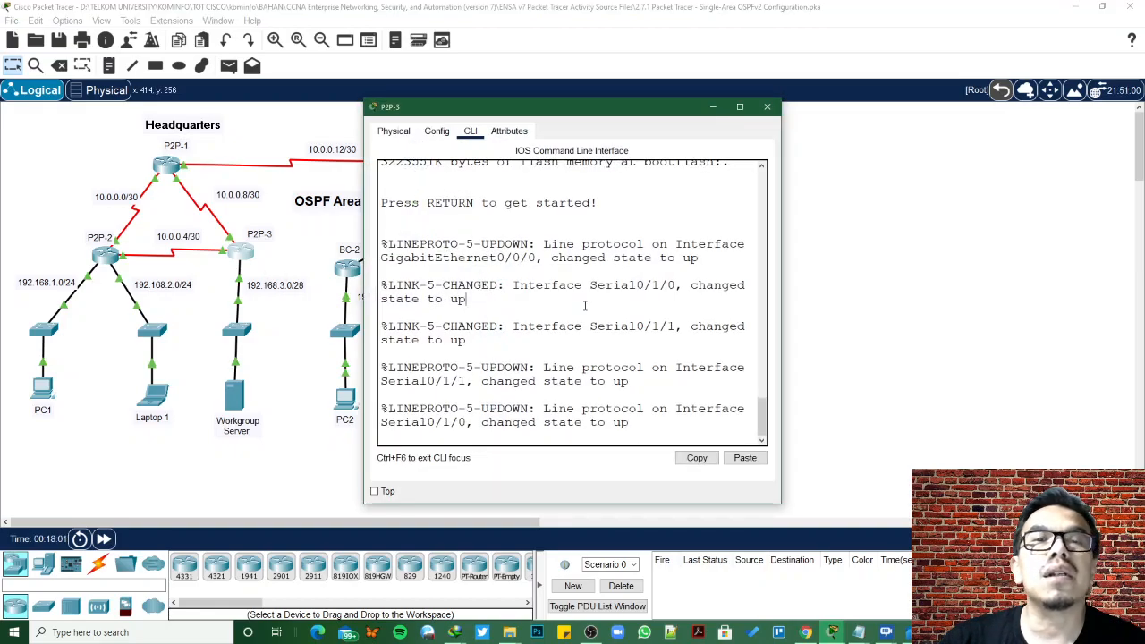
{"action": "key", "text": "Return"}
{"action": "type", "text": "en"}
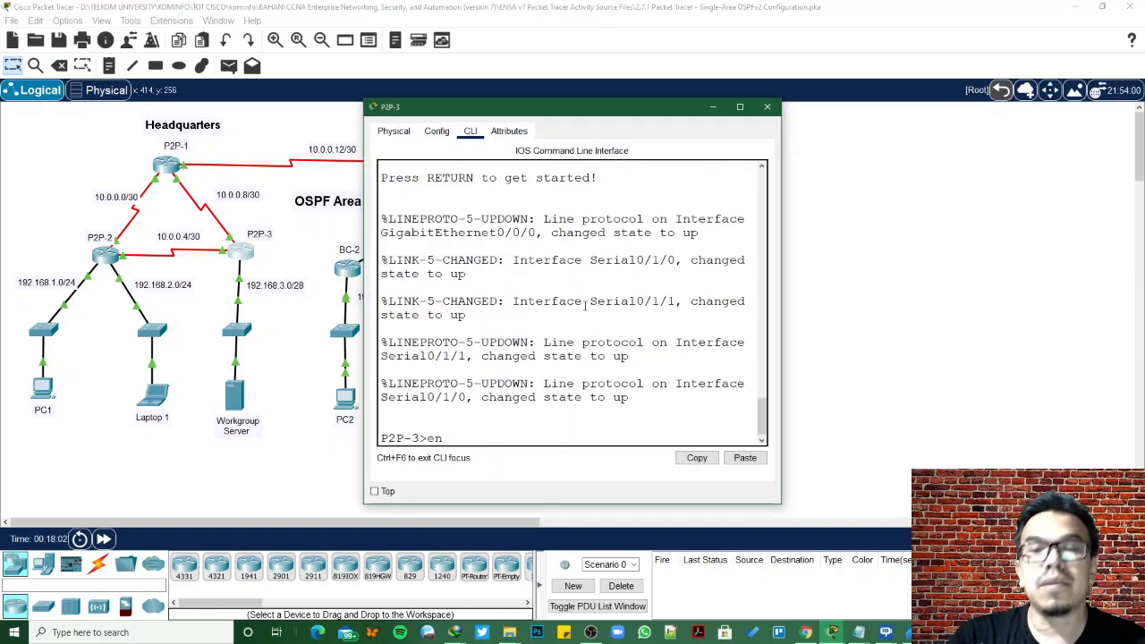
{"action": "key", "text": "Return"}
{"action": "type", "text": "conf t"}
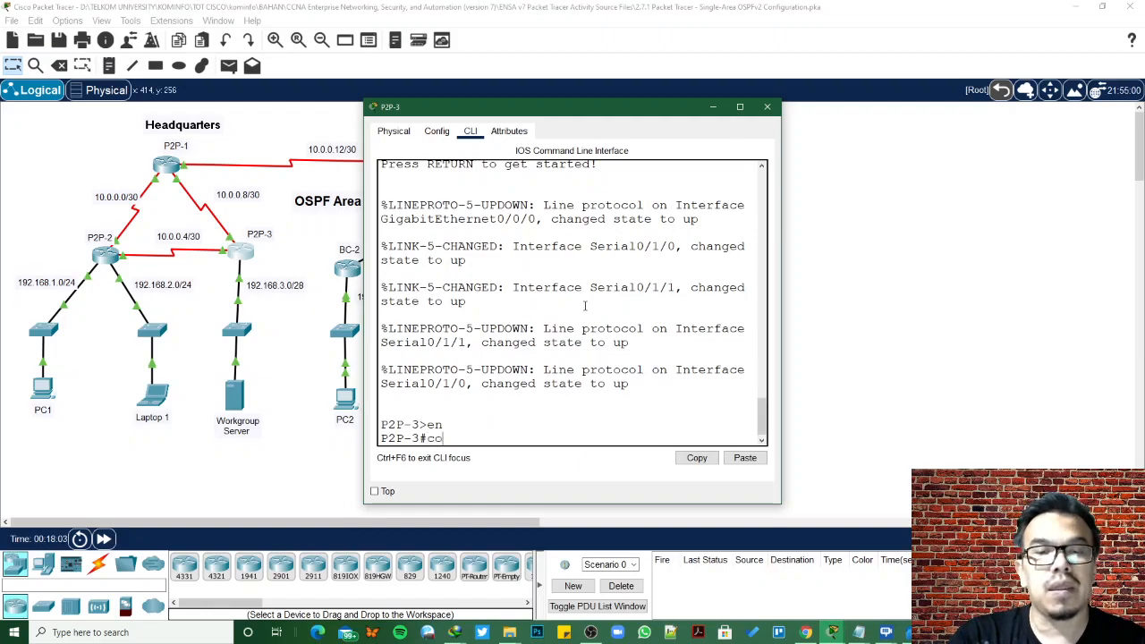
{"action": "key", "text": "BackSpace"}
{"action": "key", "text": "BackSpace"}
{"action": "key", "text": "BackSpace"}
{"action": "key", "text": "BackSpace"}
{"action": "key", "text": "BackSpace"}
{"action": "key", "text": "BackSpace"}
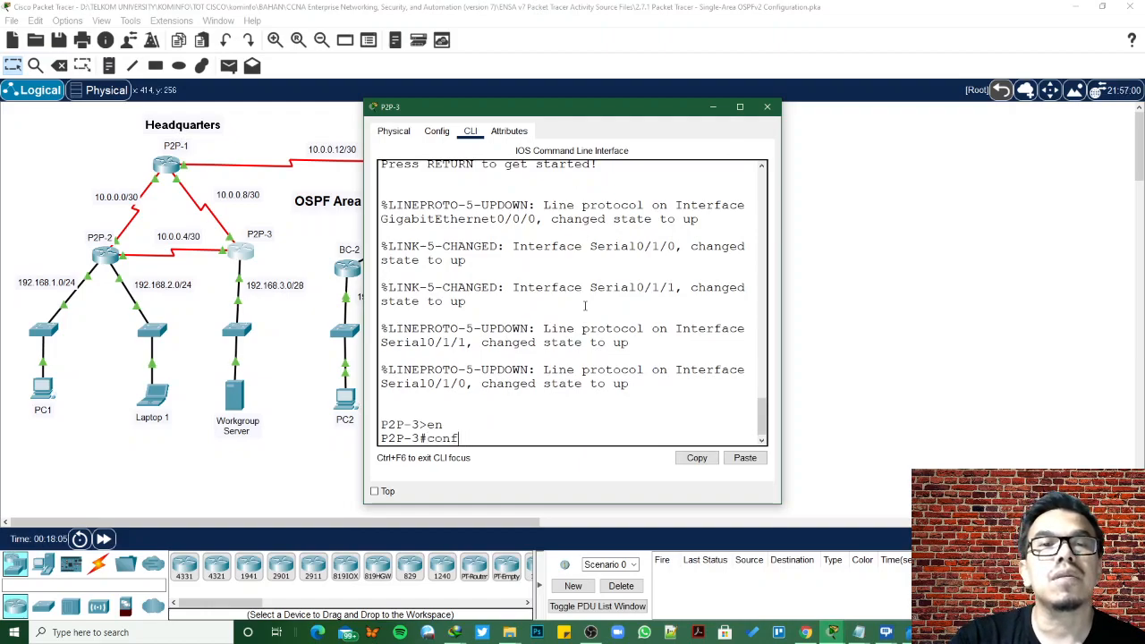
Display P2P-3's running configuration with sh run, page through to the interface addresses, and close the router window
{"action": "type", "text": "sh"}
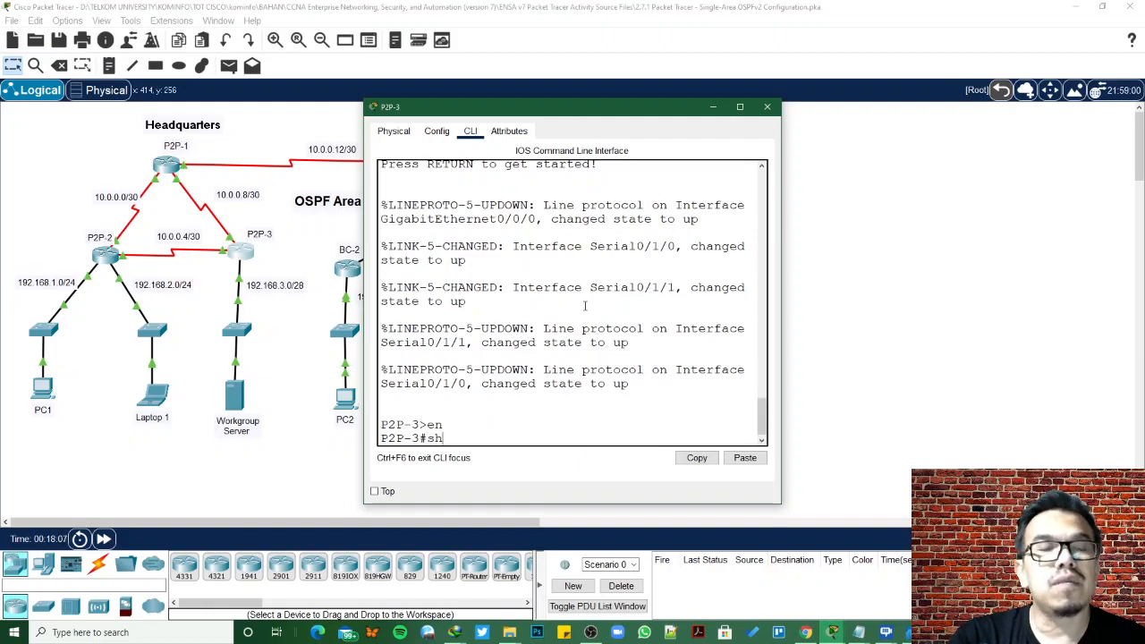
{"action": "type", "text": " eu"}
{"action": "key", "text": "Tab"}
{"action": "key", "text": "BackSpace"}
{"action": "key", "text": "BackSpace"}
{"action": "key", "text": "BackSpace"}
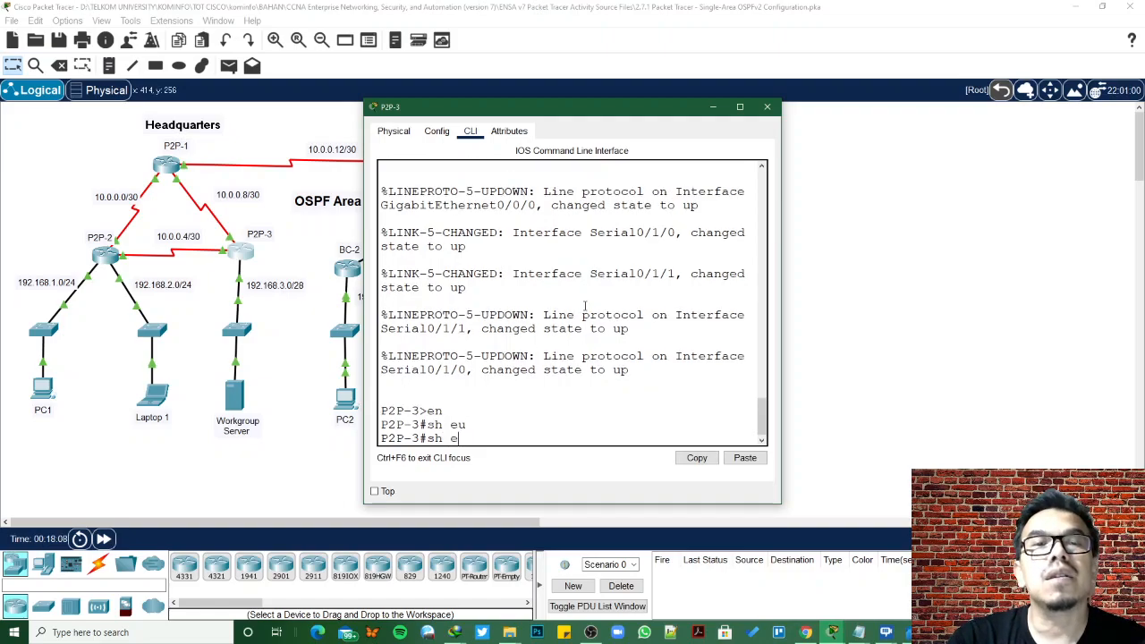
{"action": "type", "text": "run"}
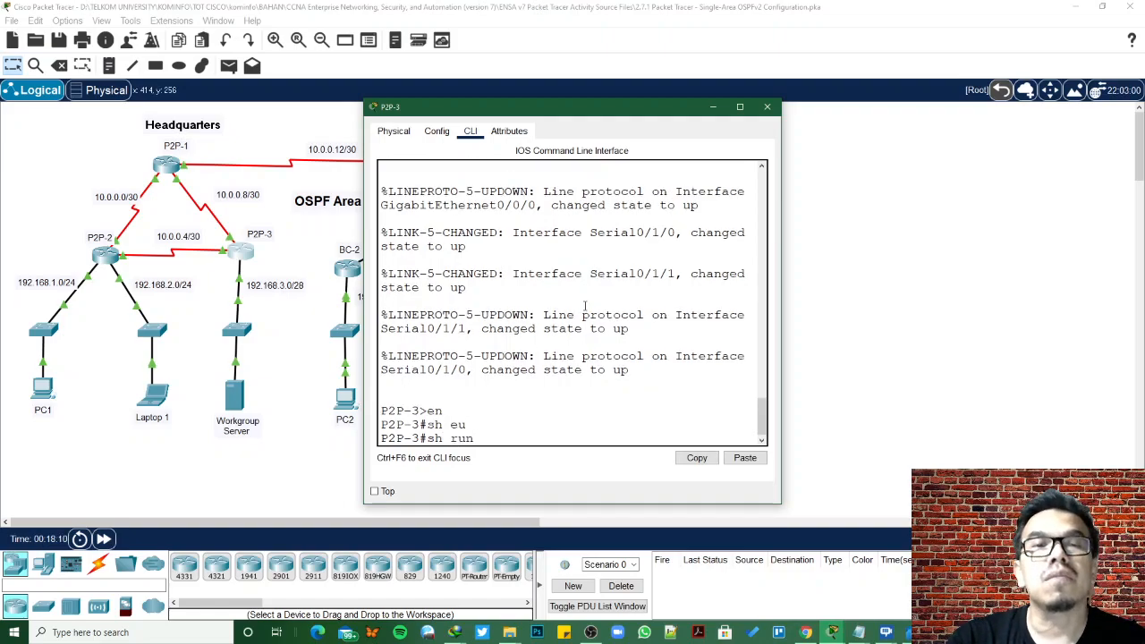
{"action": "key", "text": "Tab"}
{"action": "key", "text": "Return"}
{"action": "key", "text": "space"}
{"action": "key", "text": "space"}
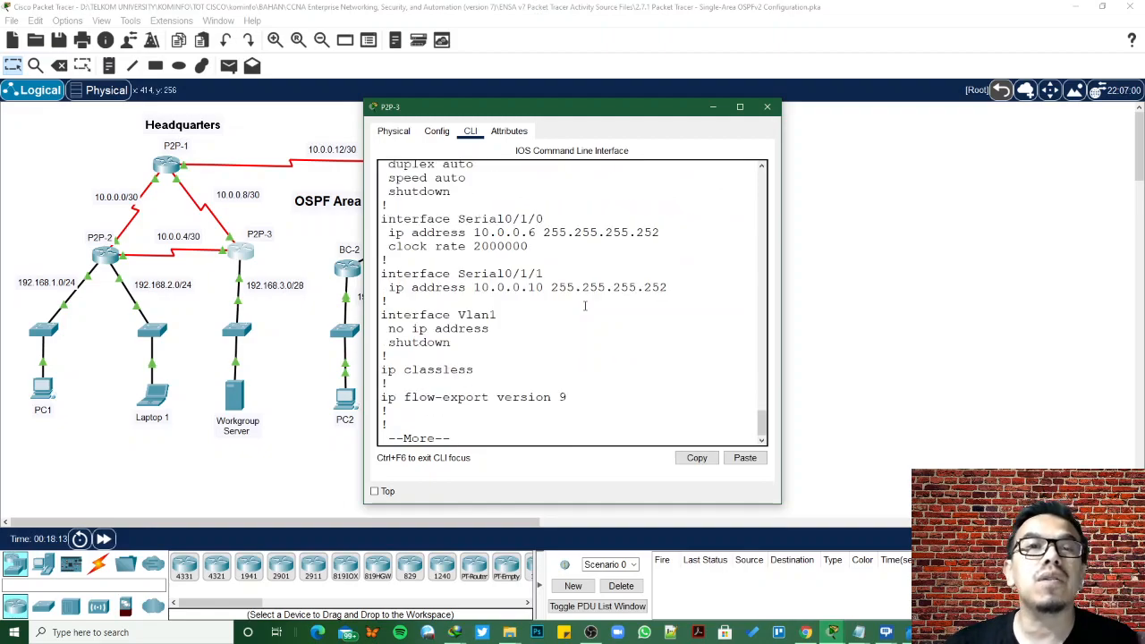
{"action": "left_click", "coordinate": [766, 107]}
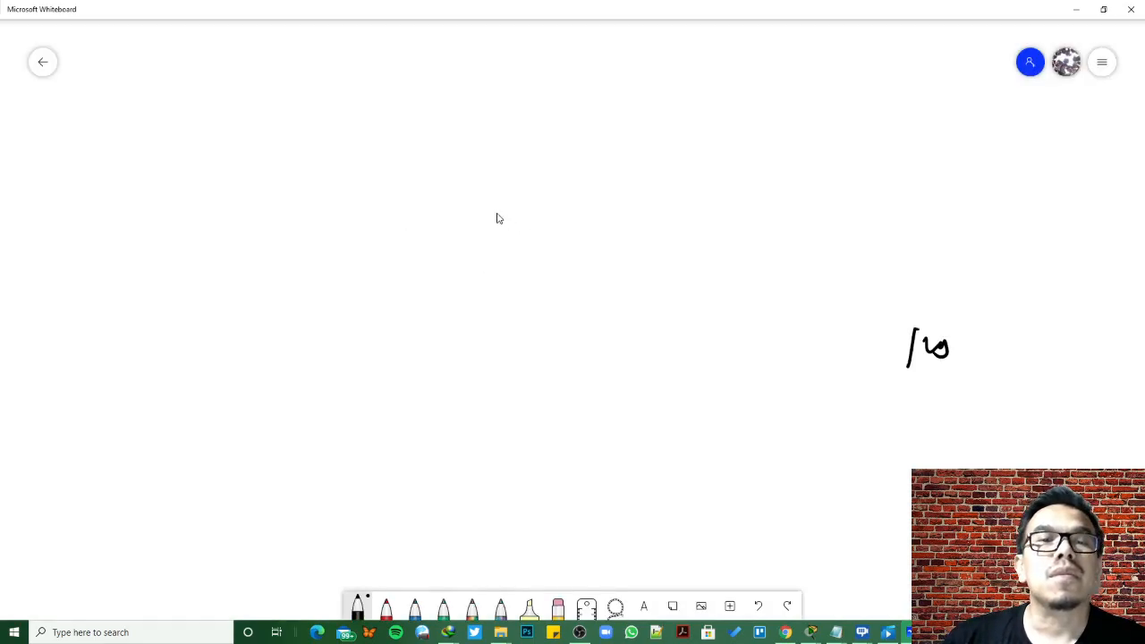
Start a new blank board in Microsoft Whiteboard and handwrite "/30" with "24 + 6 =" beside it
{"action": "left_click", "coordinate": [44, 68]}
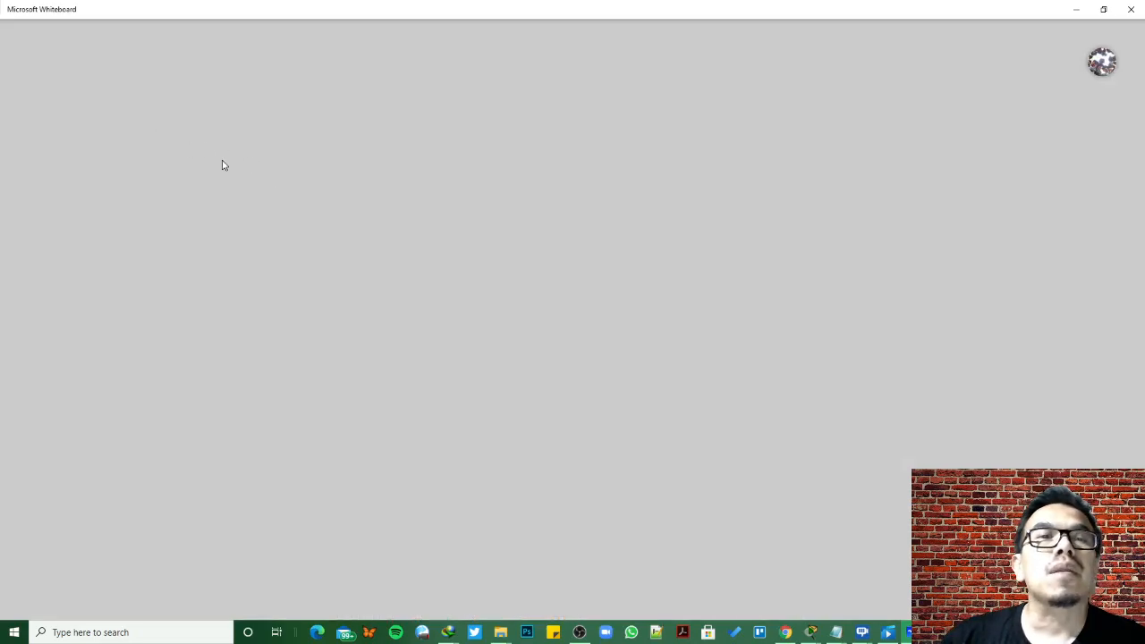
{"action": "left_click", "coordinate": [385, 228]}
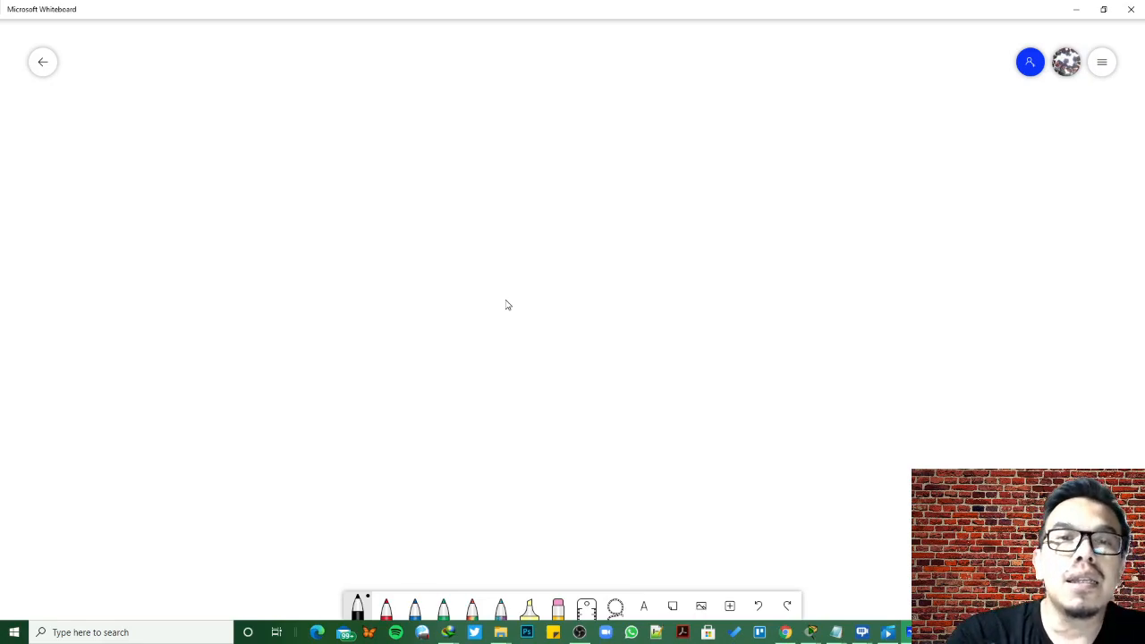
{"action": "mouse_move", "coordinate": [295, 137]}
{"action": "left_mouse_down"}
{"action": "mouse_move", "coordinate": [275, 174]}
{"action": "mouse_move", "coordinate": [320, 161]}
{"action": "left_mouse_up"}
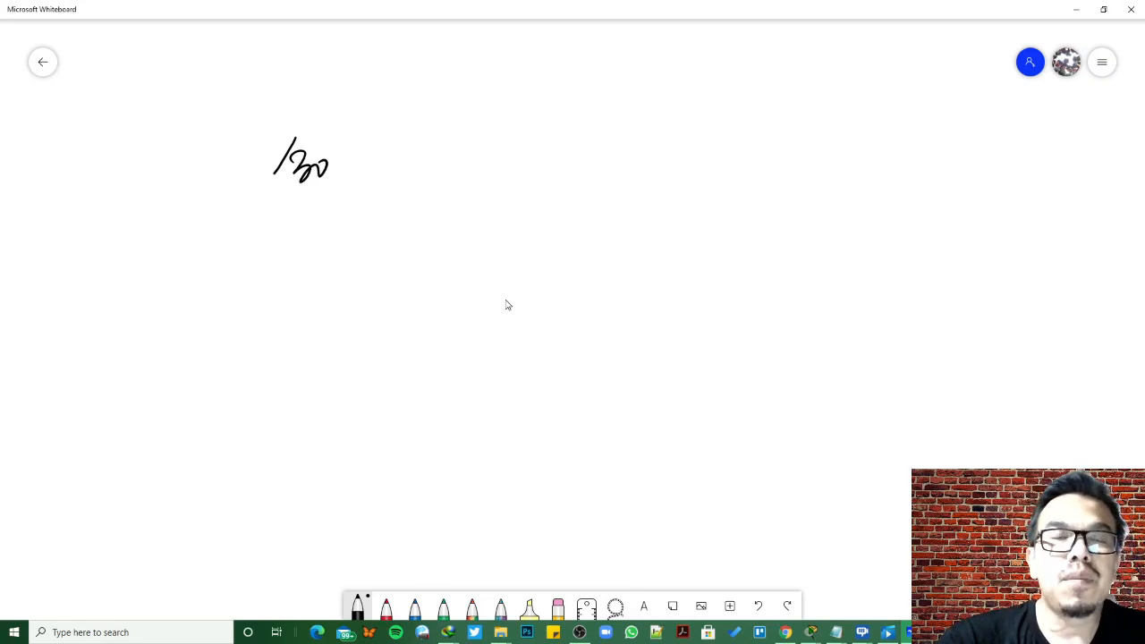
{"action": "mouse_move", "coordinate": [463, 143]}
{"action": "left_mouse_down"}
{"action": "mouse_move", "coordinate": [490, 161]}
{"action": "mouse_move", "coordinate": [502, 197]}
{"action": "mouse_move", "coordinate": [541, 169]}
{"action": "mouse_move", "coordinate": [527, 182]}
{"action": "left_mouse_up"}
{"action": "mouse_move", "coordinate": [585, 138]}
{"action": "left_mouse_down"}
{"action": "mouse_move", "coordinate": [560, 171]}
{"action": "mouse_move", "coordinate": [616, 175]}
{"action": "left_mouse_up"}
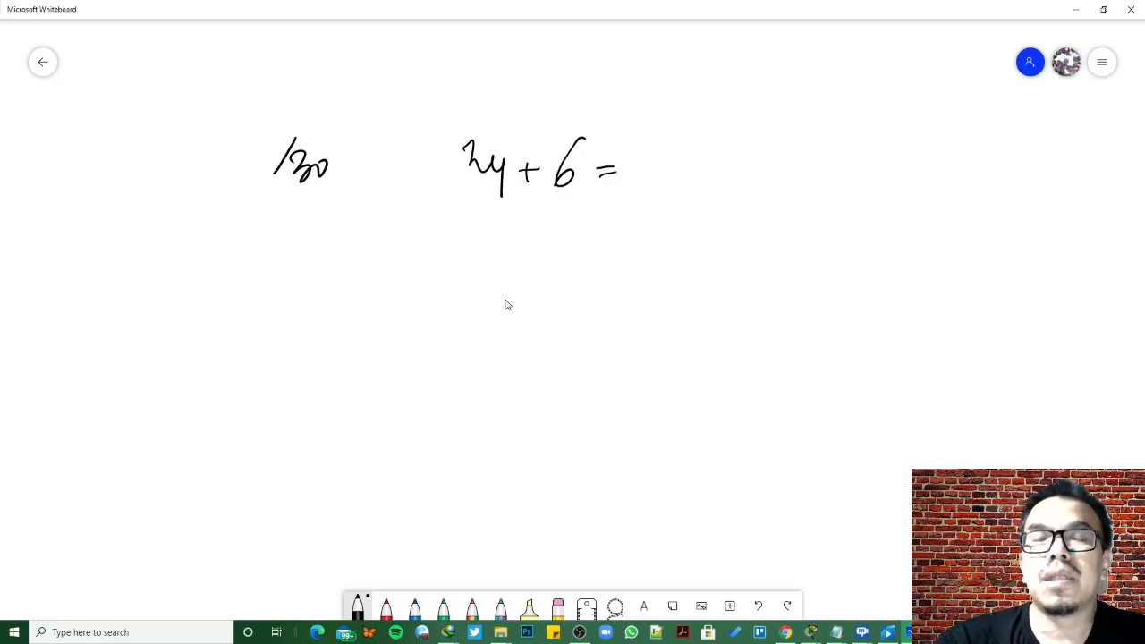
Complete the equation with the binary octet 11111100 = 252 and circle the 252
{"action": "left_click_drag", "start_coordinate": [672, 151], "coordinate": [669, 177]}
{"action": "left_click_drag", "start_coordinate": [684, 150], "coordinate": [681, 180]}
{"action": "mouse_move", "coordinate": [700, 148]}
{"action": "left_mouse_down"}
{"action": "mouse_move", "coordinate": [695, 179]}
{"action": "mouse_move", "coordinate": [731, 180]}
{"action": "left_mouse_up"}
{"action": "mouse_move", "coordinate": [750, 147]}
{"action": "left_mouse_down"}
{"action": "mouse_move", "coordinate": [746, 167]}
{"action": "mouse_move", "coordinate": [797, 163]}
{"action": "left_mouse_up"}
{"action": "left_click_drag", "start_coordinate": [747, 153], "coordinate": [743, 181]}
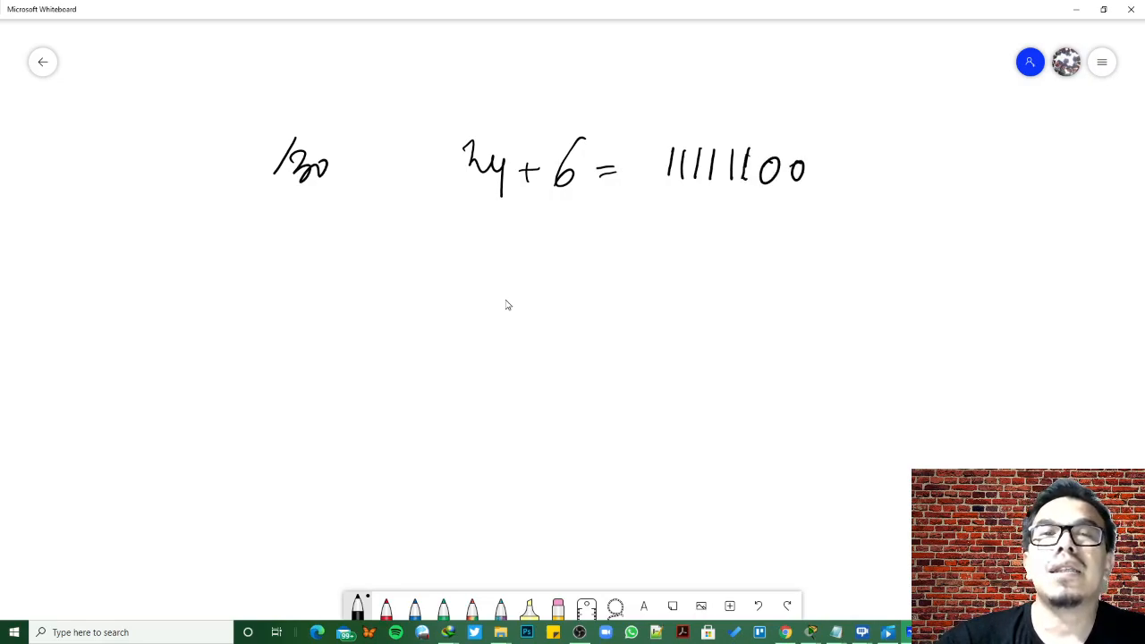
{"action": "left_click_drag", "start_coordinate": [848, 169], "coordinate": [869, 166]}
{"action": "left_click_drag", "start_coordinate": [851, 177], "coordinate": [965, 177]}
{"action": "mouse_move", "coordinate": [959, 130]}
{"action": "left_mouse_down"}
{"action": "mouse_move", "coordinate": [992, 184]}
{"action": "mouse_move", "coordinate": [917, 136]}
{"action": "left_mouse_up"}
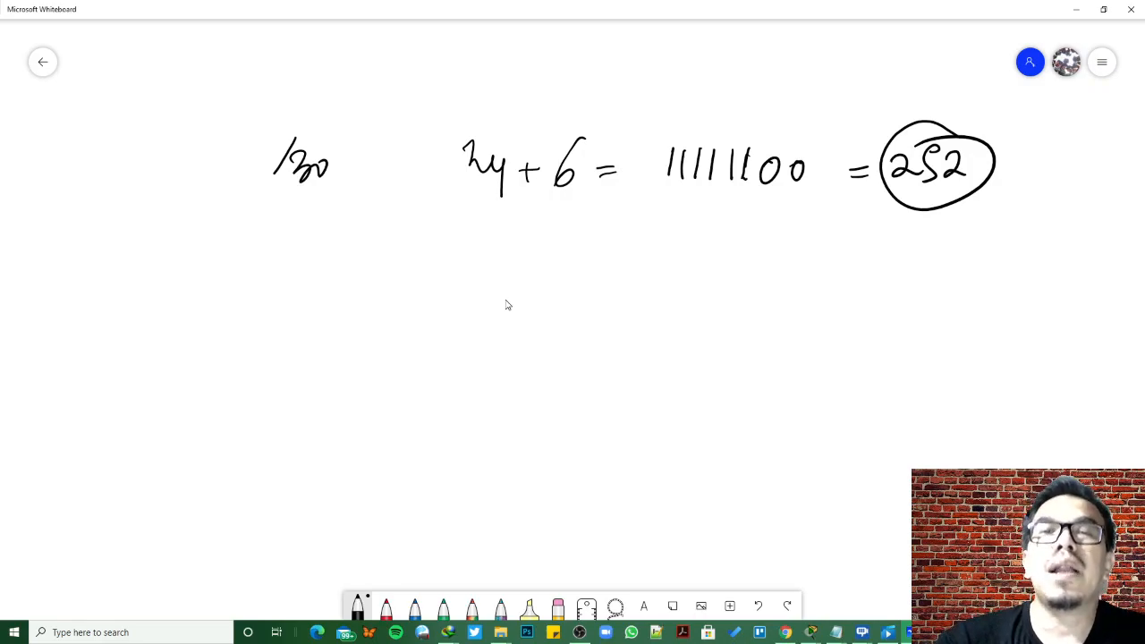
Write the inverted octet 00000011 beneath the binary mask, double-underline its last two bits, and add "= 3"
{"action": "mouse_move", "coordinate": [770, 203]}
{"action": "left_mouse_down"}
{"action": "mouse_move", "coordinate": [767, 235]}
{"action": "mouse_move", "coordinate": [783, 243]}
{"action": "left_mouse_up"}
{"action": "left_click_drag", "start_coordinate": [743, 212], "coordinate": [661, 221]}
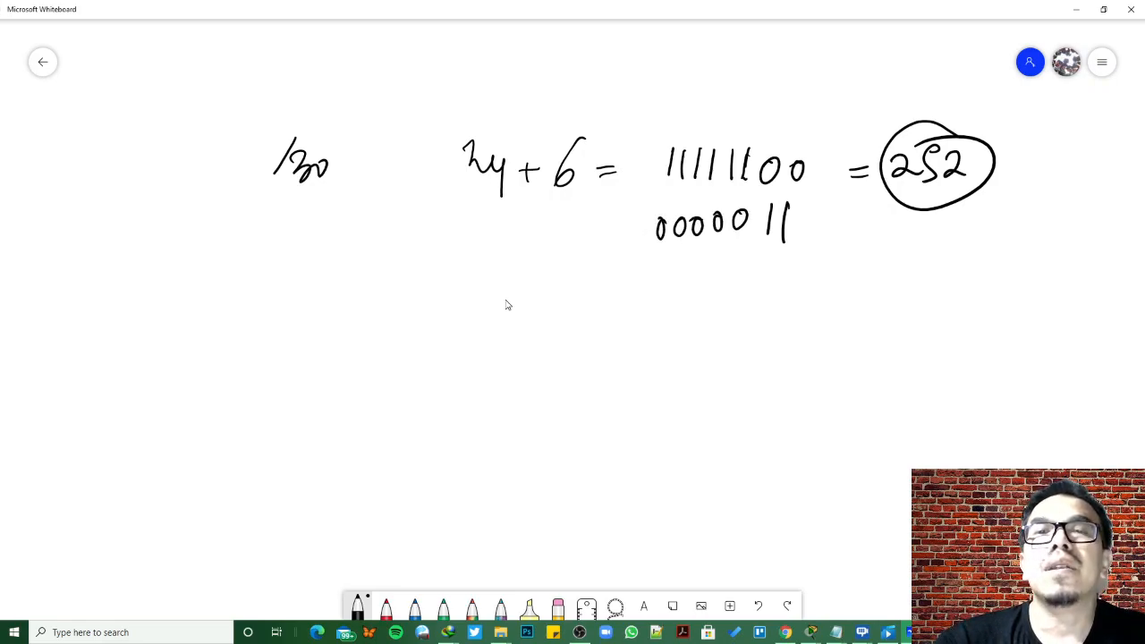
{"action": "left_click_drag", "start_coordinate": [639, 223], "coordinate": [638, 227]}
{"action": "mouse_move", "coordinate": [734, 266]}
{"action": "left_mouse_down"}
{"action": "mouse_move", "coordinate": [809, 254]}
{"action": "mouse_move", "coordinate": [797, 266]}
{"action": "left_mouse_up"}
{"action": "left_click_drag", "start_coordinate": [853, 228], "coordinate": [875, 227]}
{"action": "left_click_drag", "start_coordinate": [849, 236], "coordinate": [906, 251]}
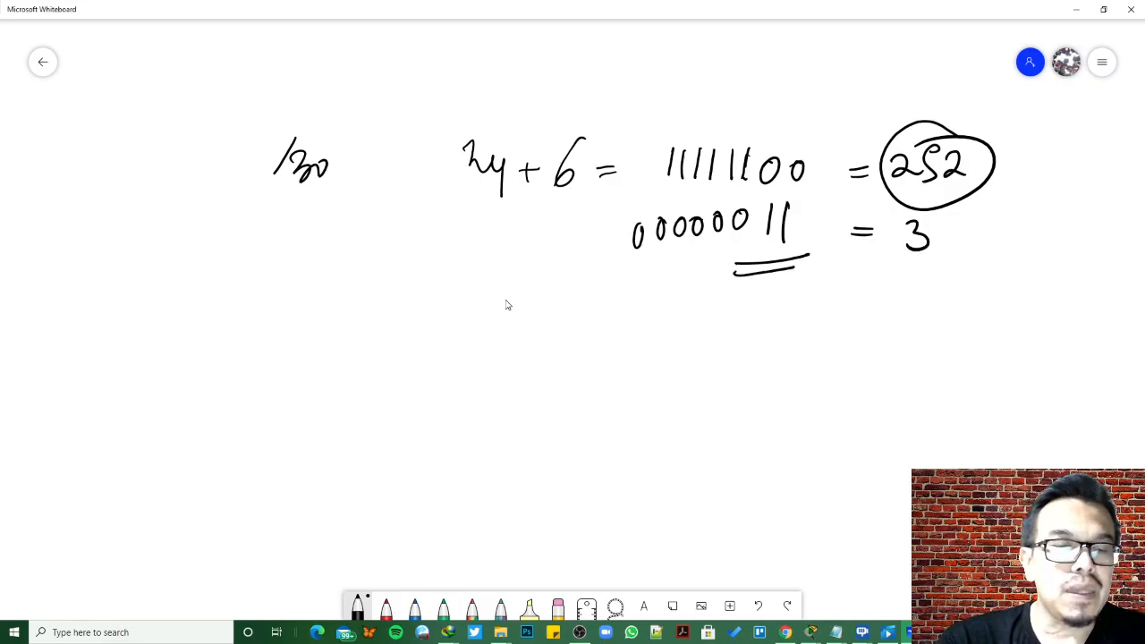
Write the wildcard mask 0.0.0.3 below the inverted octet's result
{"action": "mouse_move", "coordinate": [852, 313]}
{"action": "left_mouse_down"}
{"action": "mouse_move", "coordinate": [858, 327]}
{"action": "mouse_move", "coordinate": [850, 313]}
{"action": "mouse_move", "coordinate": [989, 337]}
{"action": "left_mouse_up"}
{"action": "left_click", "coordinate": [870, 330]}
{"action": "left_click", "coordinate": [928, 329]}
{"action": "left_click", "coordinate": [960, 314]}
{"action": "left_click", "coordinate": [976, 329]}
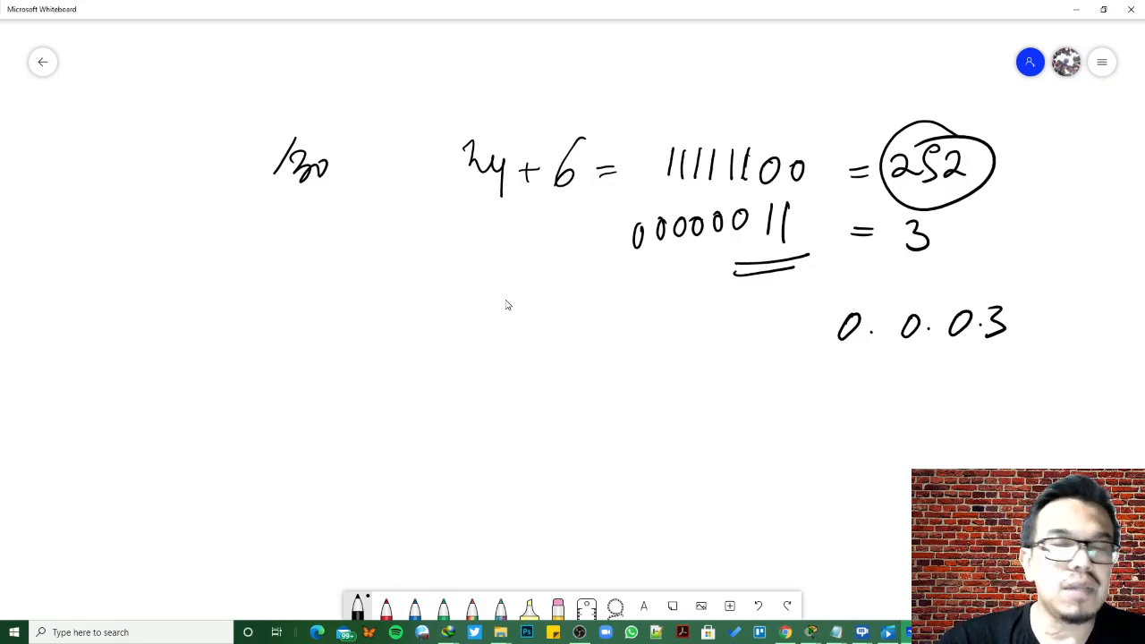
Write the example subnet mask 255.255.255.0 with its wildcard mask 0.0.0.255 underneath
{"action": "mouse_move", "coordinate": [554, 390]}
{"action": "left_mouse_down"}
{"action": "mouse_move", "coordinate": [579, 408]}
{"action": "mouse_move", "coordinate": [603, 380]}
{"action": "mouse_move", "coordinate": [628, 381]}
{"action": "mouse_move", "coordinate": [615, 405]}
{"action": "mouse_move", "coordinate": [662, 407]}
{"action": "left_mouse_up"}
{"action": "left_click", "coordinate": [631, 402]}
{"action": "mouse_move", "coordinate": [668, 380]}
{"action": "left_mouse_down"}
{"action": "mouse_move", "coordinate": [682, 379]}
{"action": "mouse_move", "coordinate": [672, 404]}
{"action": "left_mouse_up"}
{"action": "mouse_move", "coordinate": [678, 381]}
{"action": "left_mouse_down"}
{"action": "mouse_move", "coordinate": [695, 404]}
{"action": "mouse_move", "coordinate": [746, 410]}
{"action": "left_mouse_up"}
{"action": "left_click", "coordinate": [709, 404]}
{"action": "mouse_move", "coordinate": [762, 387]}
{"action": "left_mouse_down"}
{"action": "mouse_move", "coordinate": [780, 384]}
{"action": "mouse_move", "coordinate": [769, 408]}
{"action": "left_mouse_up"}
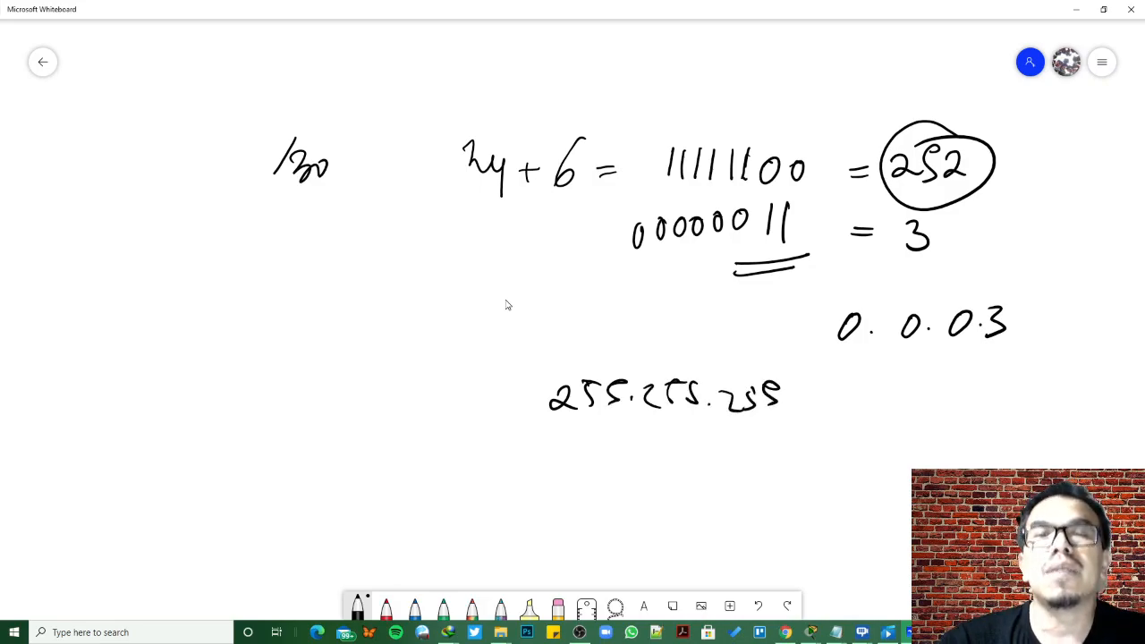
{"action": "left_click_drag", "start_coordinate": [831, 388], "coordinate": [835, 386]}
{"action": "mouse_move", "coordinate": [610, 449]}
{"action": "left_mouse_down"}
{"action": "mouse_move", "coordinate": [767, 464]}
{"action": "mouse_move", "coordinate": [784, 439]}
{"action": "left_mouse_up"}
{"action": "left_click", "coordinate": [703, 464]}
{"action": "mouse_move", "coordinate": [773, 443]}
{"action": "left_mouse_down"}
{"action": "mouse_move", "coordinate": [780, 460]}
{"action": "mouse_move", "coordinate": [802, 438]}
{"action": "left_mouse_up"}
{"action": "left_click_drag", "start_coordinate": [788, 443], "coordinate": [791, 461]}
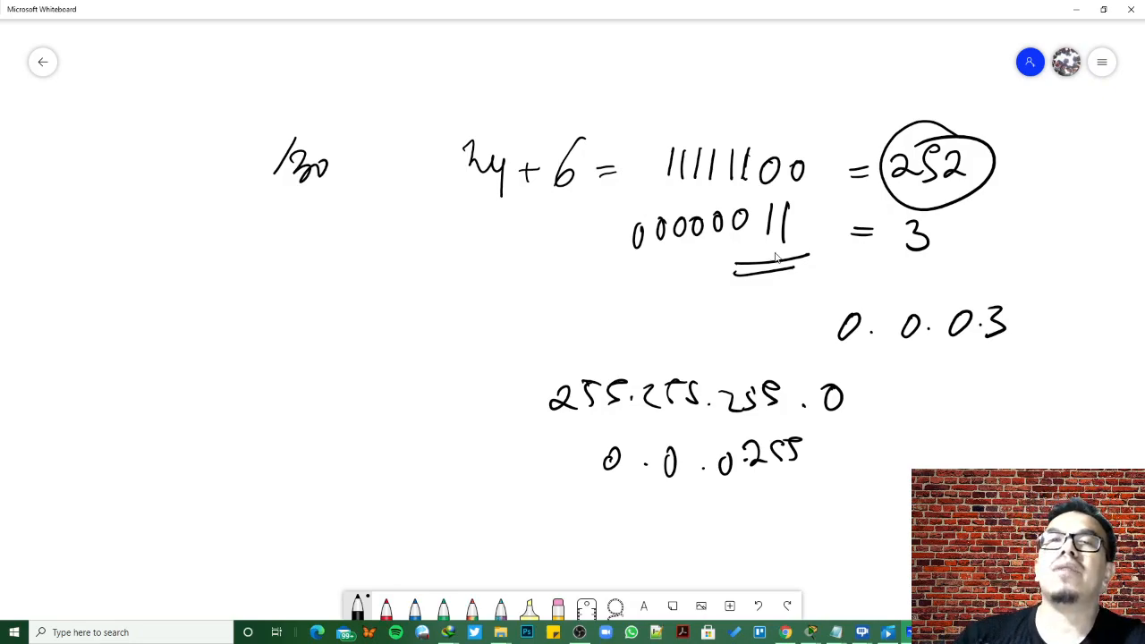
Close the whiteboard, return to Packet Tracer's activity instructions, and read the OSPF requirements section
{"action": "left_click", "coordinate": [1132, 10]}
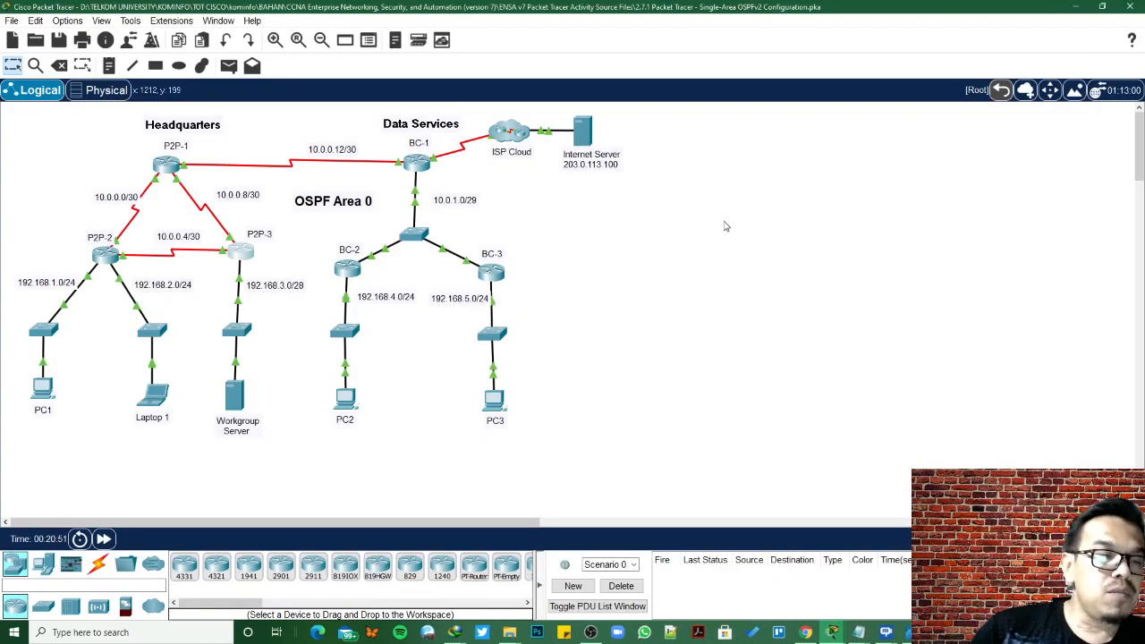
{"action": "left_click", "coordinate": [833, 632]}
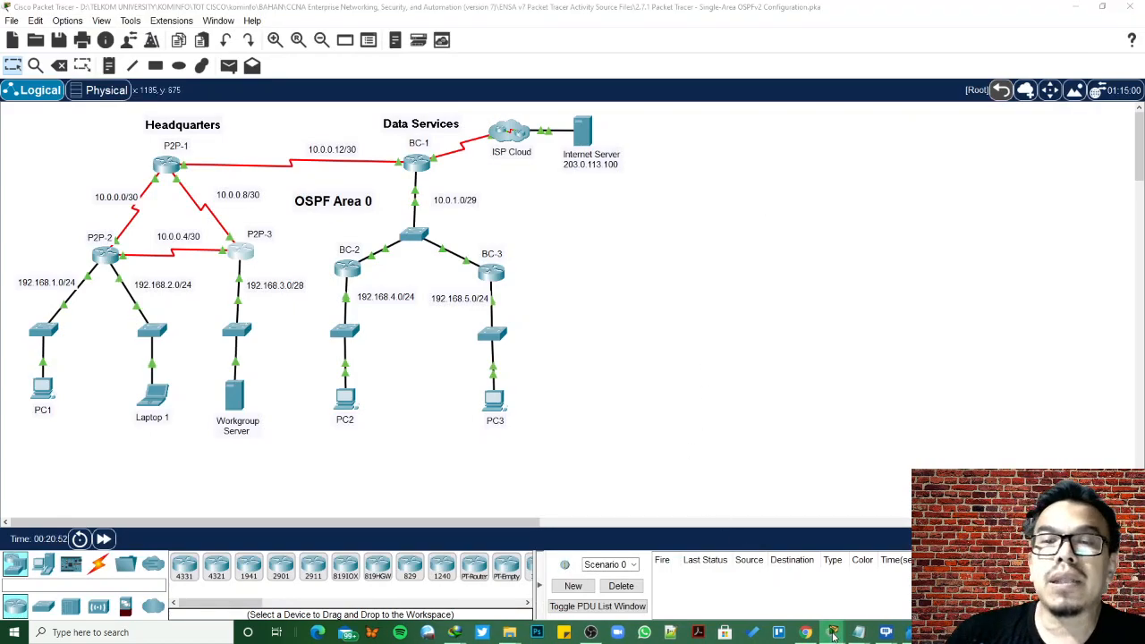
{"action": "left_click", "coordinate": [728, 581]}
{"action": "scroll", "coordinate": [559, 322], "scroll_direction": "down", "scroll_amount": 5}
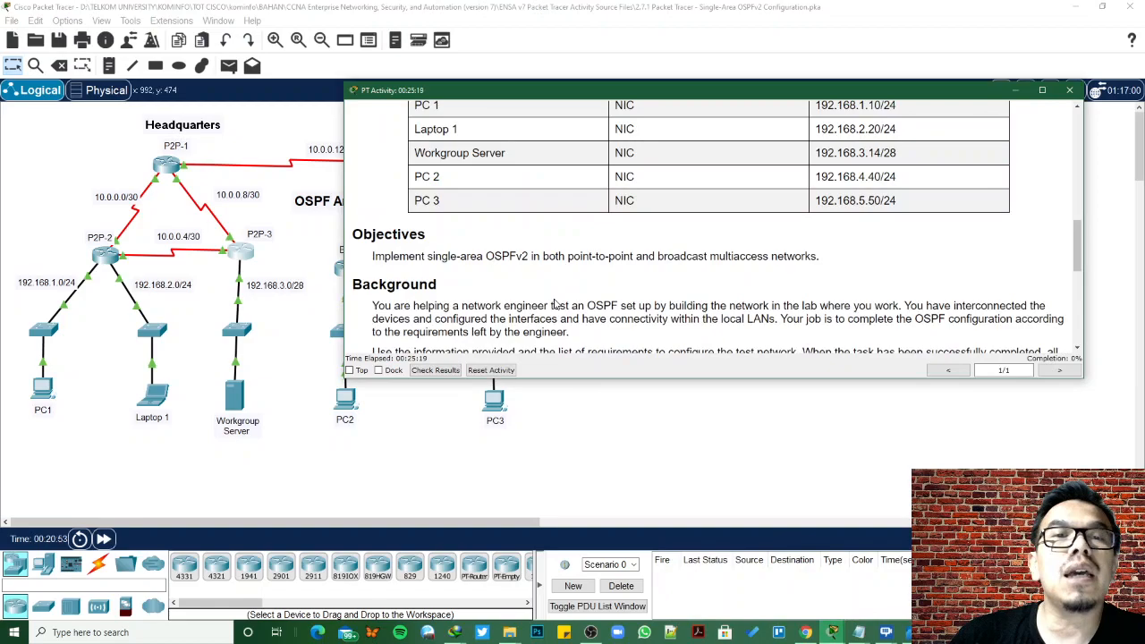
{"action": "scroll", "coordinate": [554, 305], "scroll_direction": "down", "scroll_amount": 2}
{"action": "scroll", "coordinate": [554, 305], "scroll_direction": "down", "scroll_amount": 2}
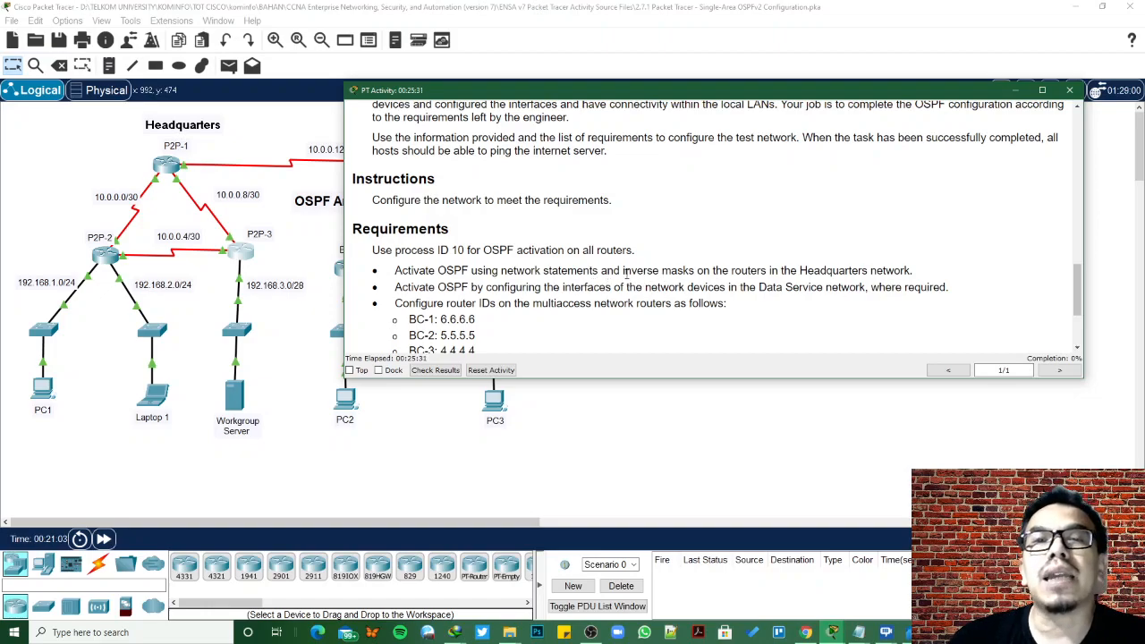
Mark "inverse masks" in the activity requirements, then open router P2P-1's command line and enter global configuration mode
{"action": "left_click_drag", "start_coordinate": [623, 272], "coordinate": [696, 272]}
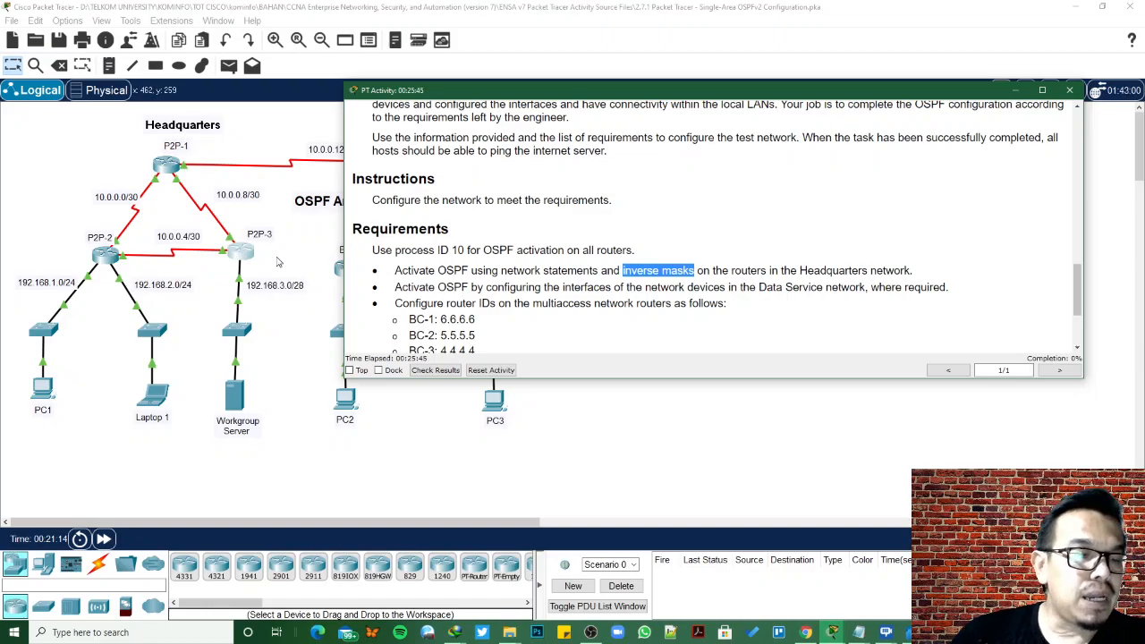
{"action": "left_click", "coordinate": [173, 175]}
{"action": "left_click", "coordinate": [173, 174]}
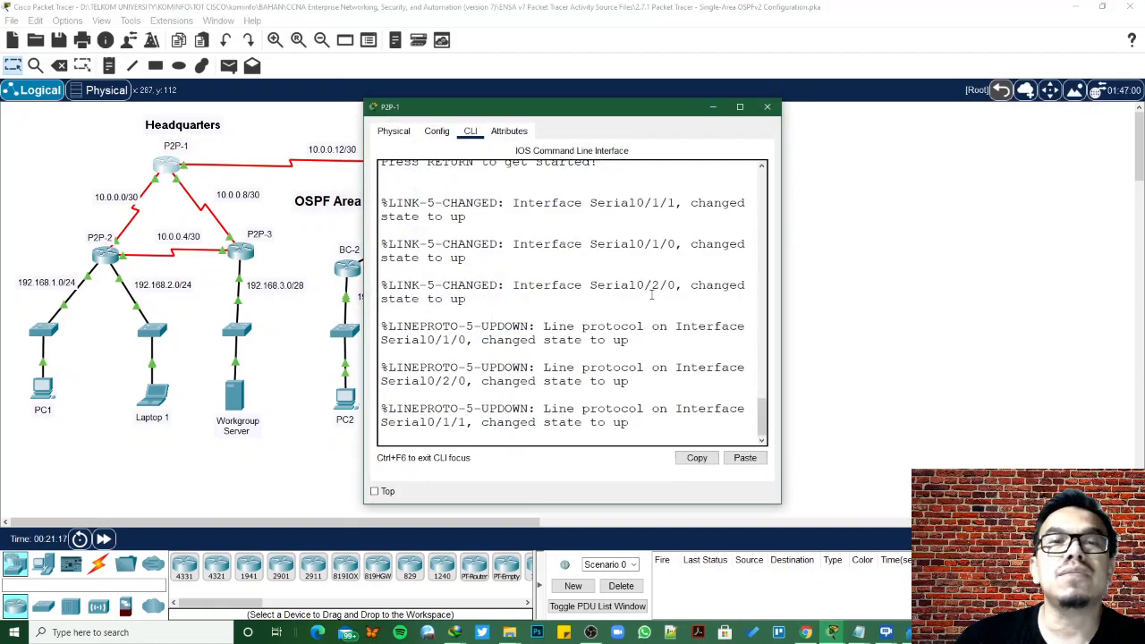
{"action": "key", "text": "Return"}
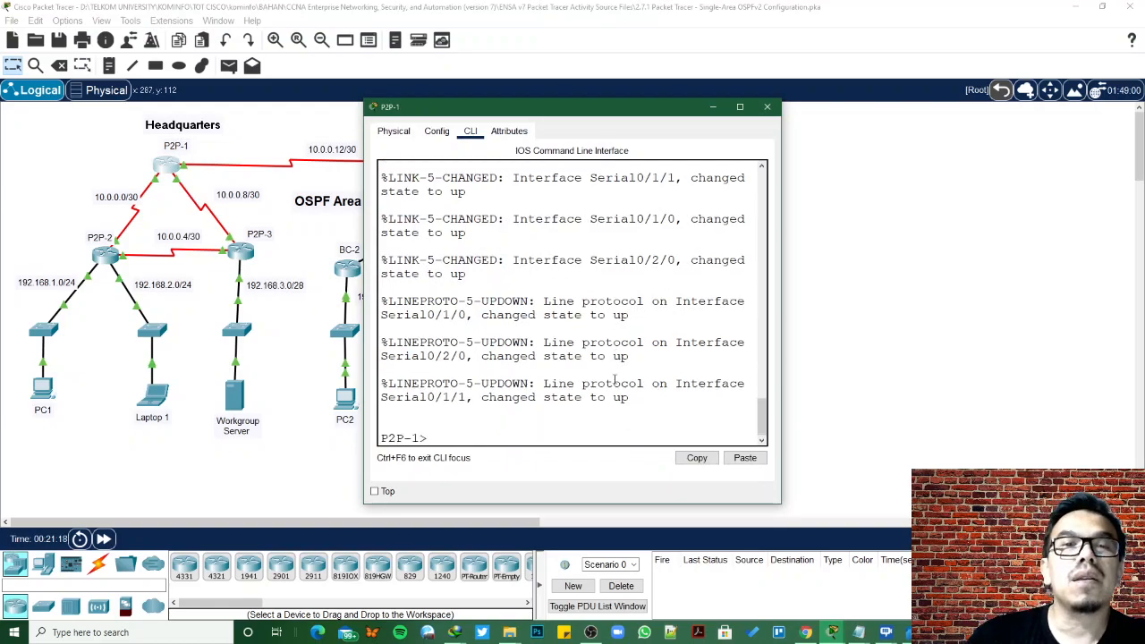
{"action": "type", "text": "en"}
{"action": "key", "text": "Return"}
{"action": "type", "text": "conf t"}
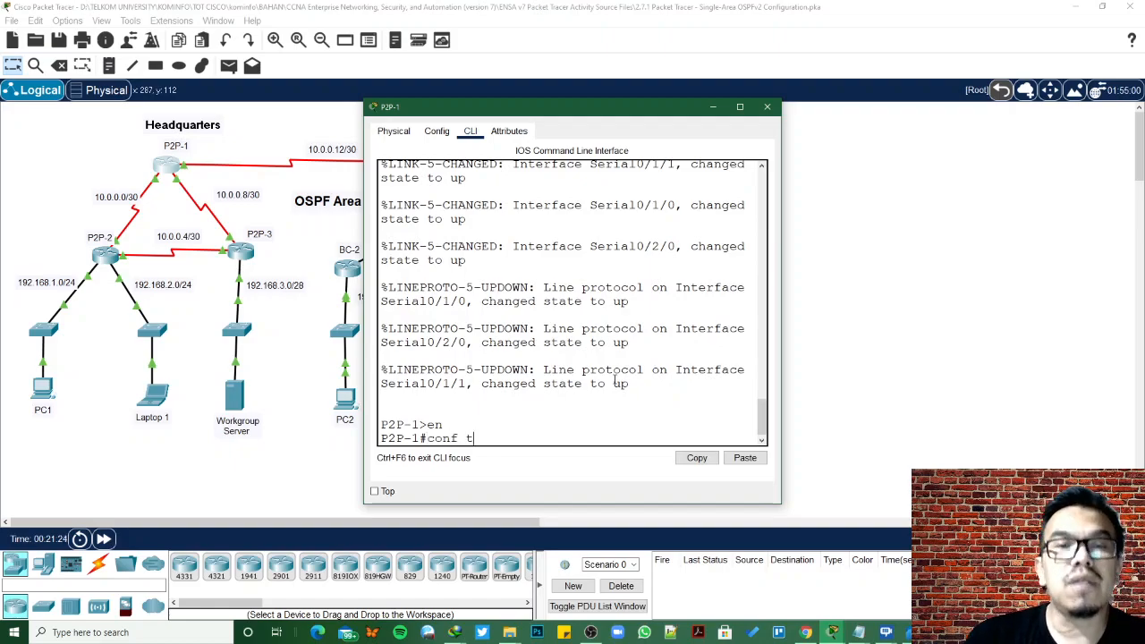
{"action": "key", "text": "Return"}
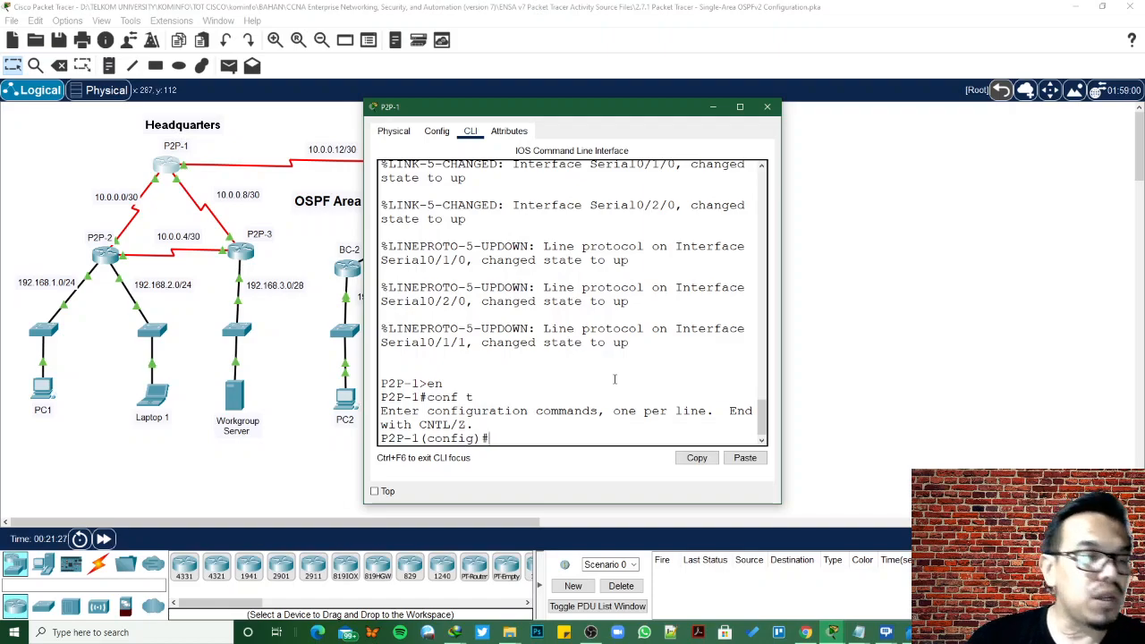
Start OSPF routing with process ID 10 on router P2P-1
{"action": "type", "text": "router"}
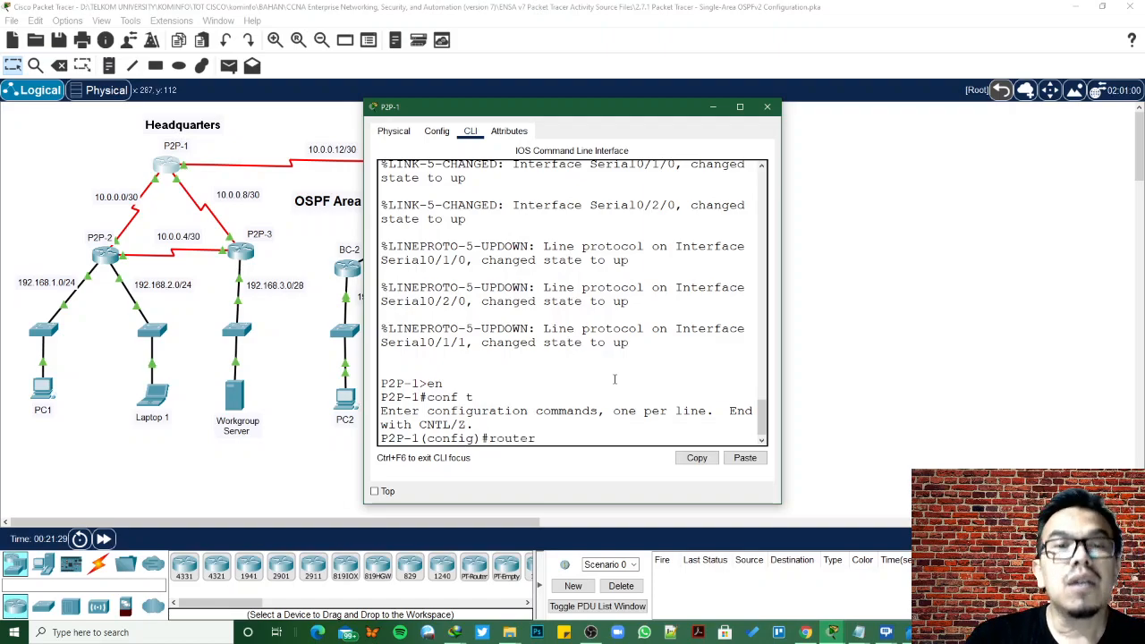
{"action": "type", "text": " os"}
{"action": "key", "text": "Tab"}
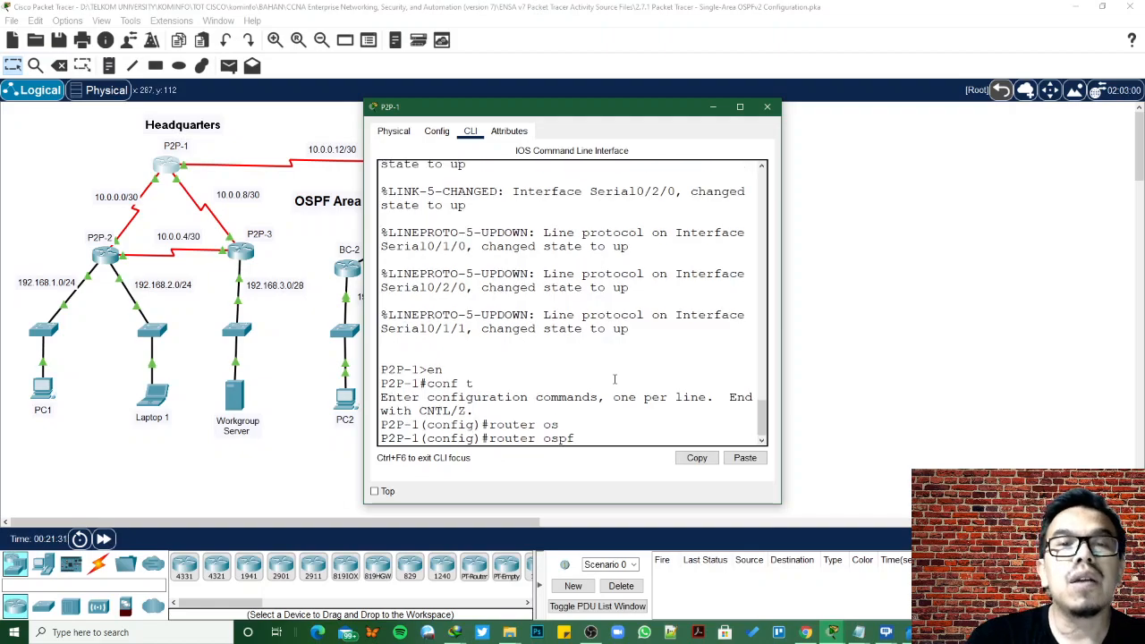
{"action": "type", "text": "10"}
{"action": "key", "text": "Return"}
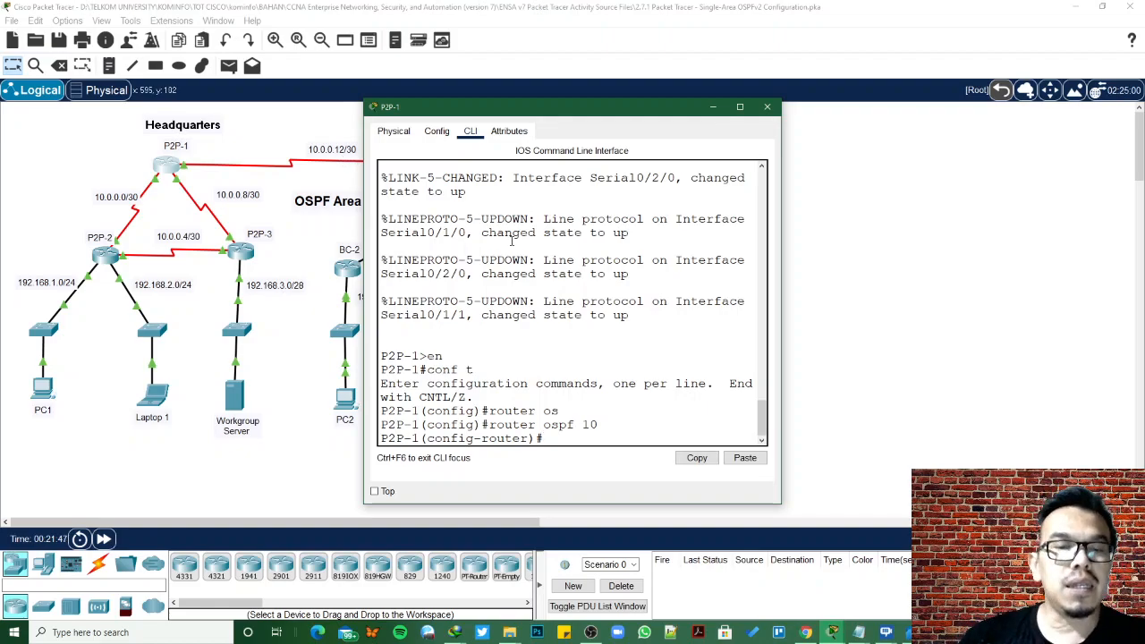
Advertise network 10.0.0.0 with wildcard mask 0.0.0.3 in OSPF area 0 on P2P-1
{"action": "type", "text": "net"}
{"action": "key", "text": "Tab"}
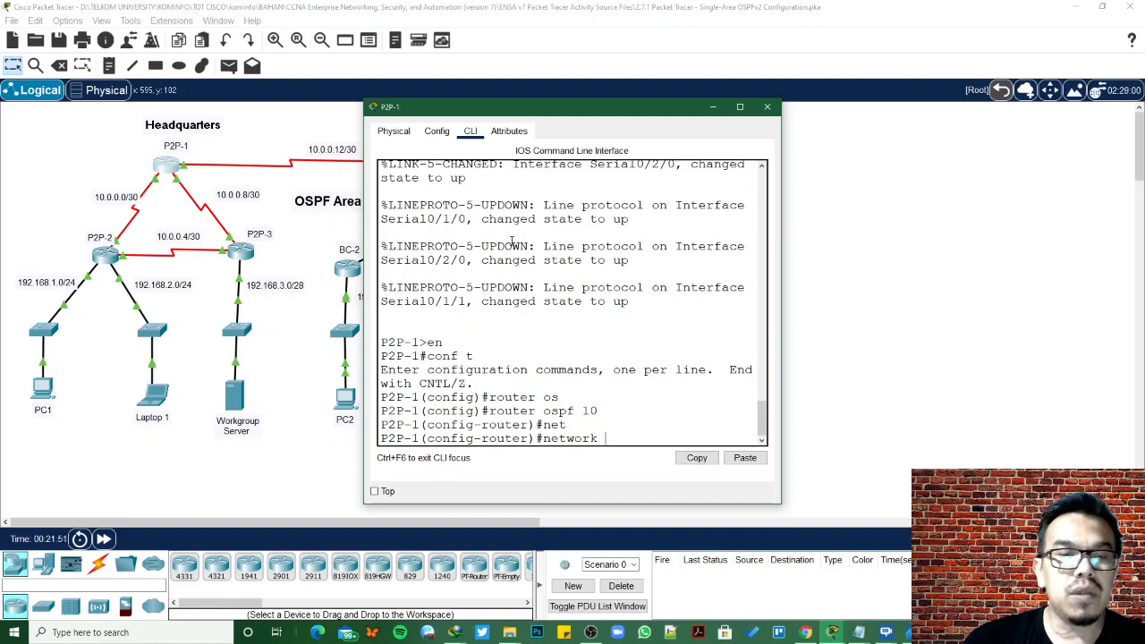
{"action": "type", "text": "10.0.0.0"}
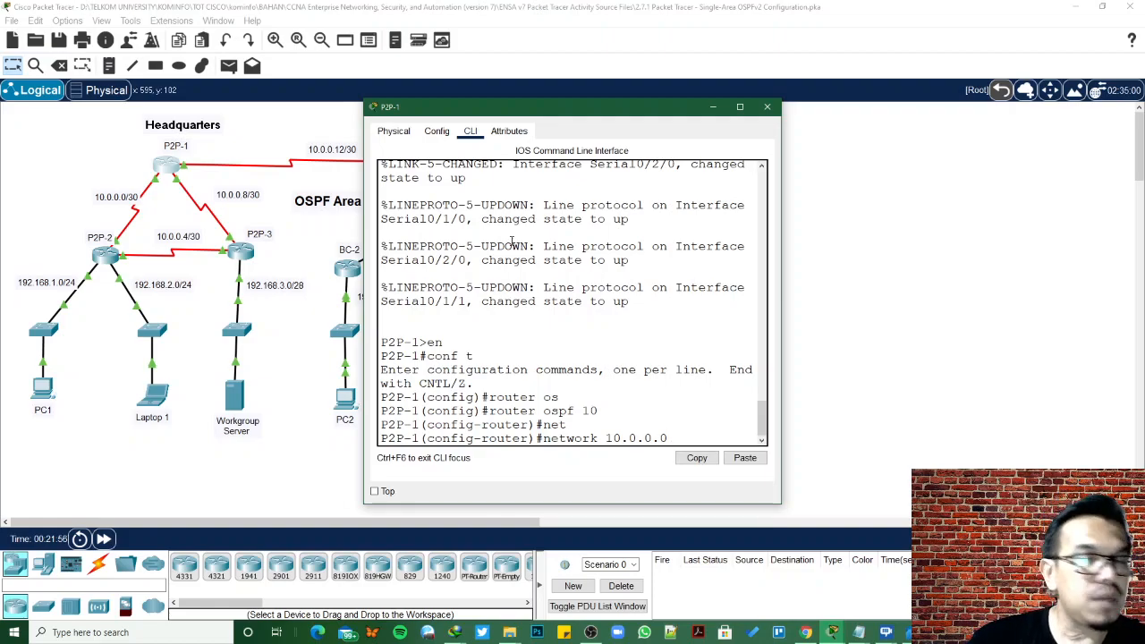
{"action": "type", "text": " 0.0.0.3"}
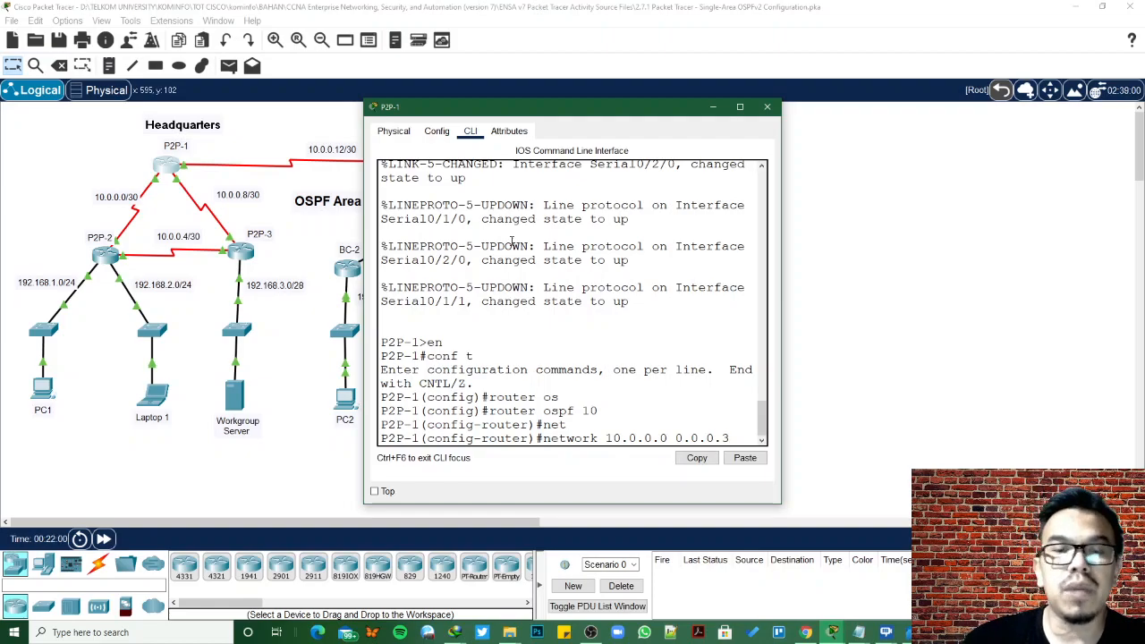
{"action": "type", "text": " area"}
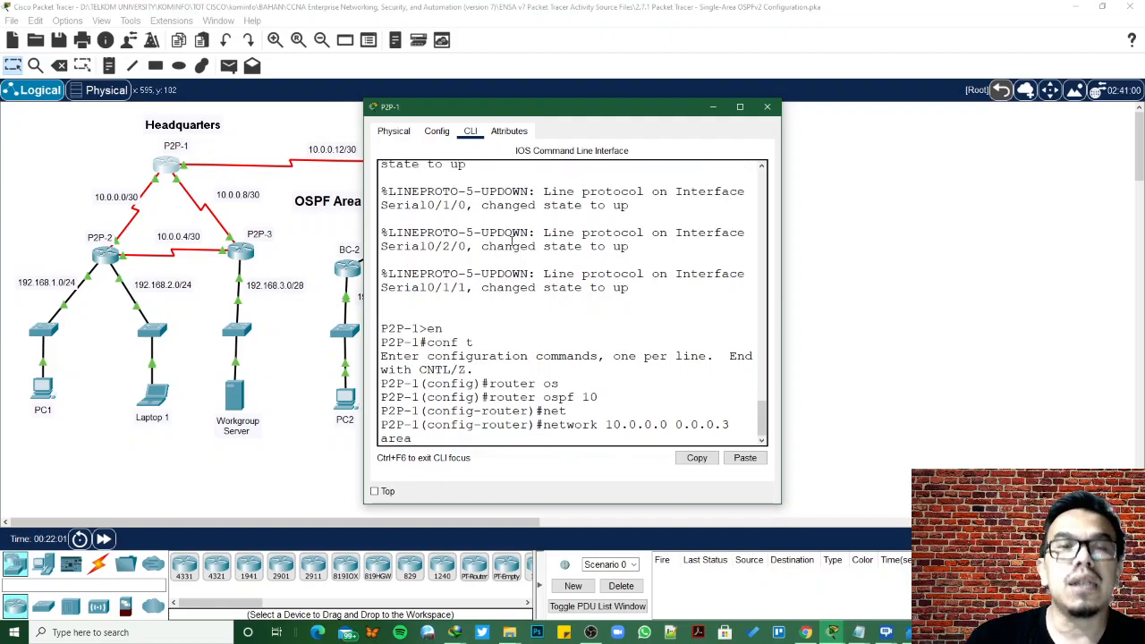
{"action": "type", "text": " 0"}
{"action": "key", "text": "Return"}
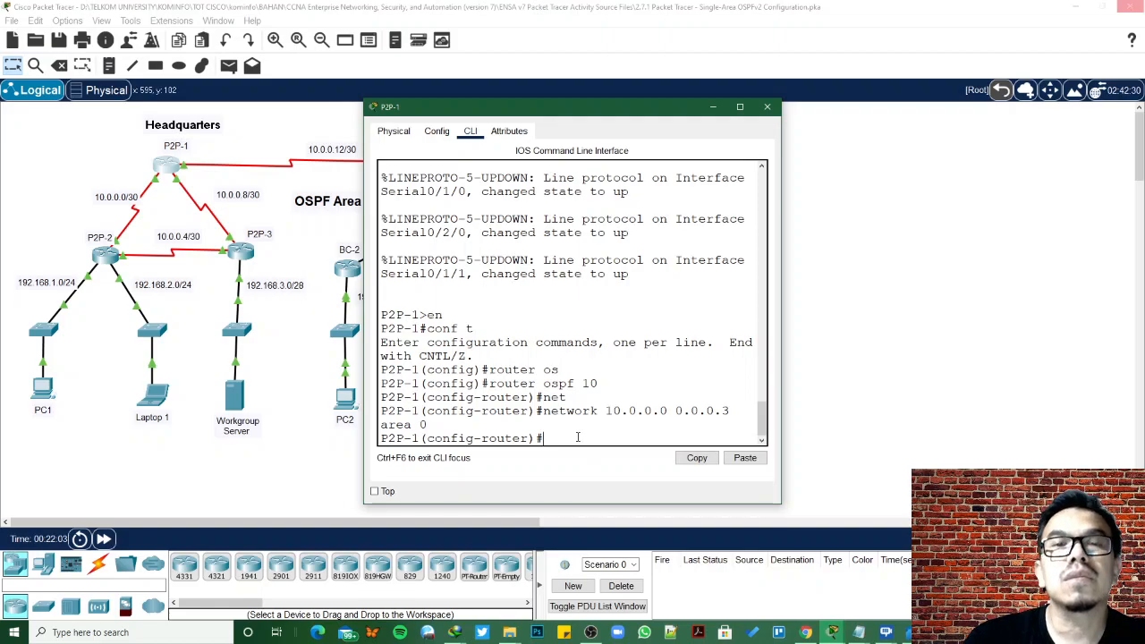
Reuse the previous network statement on P2P-1 to advertise 10.0.0.8 with wildcard mask 0.0.0.3 in area 0
{"action": "left_click_drag", "start_coordinate": [535, 109], "coordinate": [541, 76]}
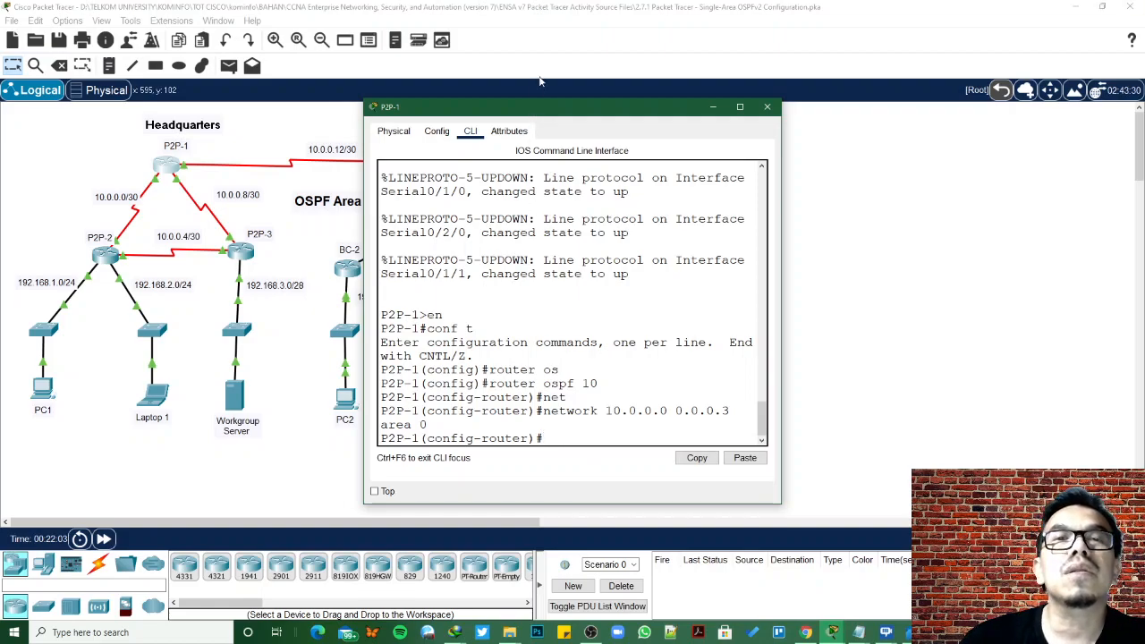
{"action": "type", "text": "router ospf 10ne"}
{"action": "key", "text": "BackSpace"}
{"action": "key", "text": "BackSpace"}
{"action": "key", "text": "Up"}
{"action": "key", "text": "Down"}
{"action": "key", "text": "Up"}
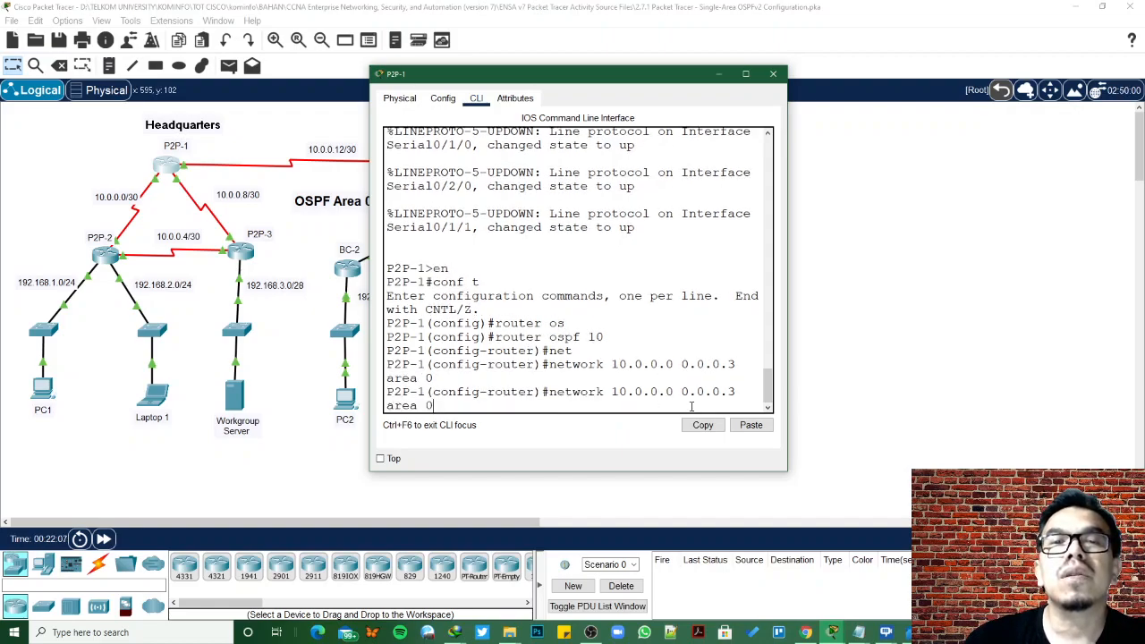
{"action": "key", "text": "Left"}
{"action": "key", "text": "Left"}
{"action": "key", "text": "Left"}
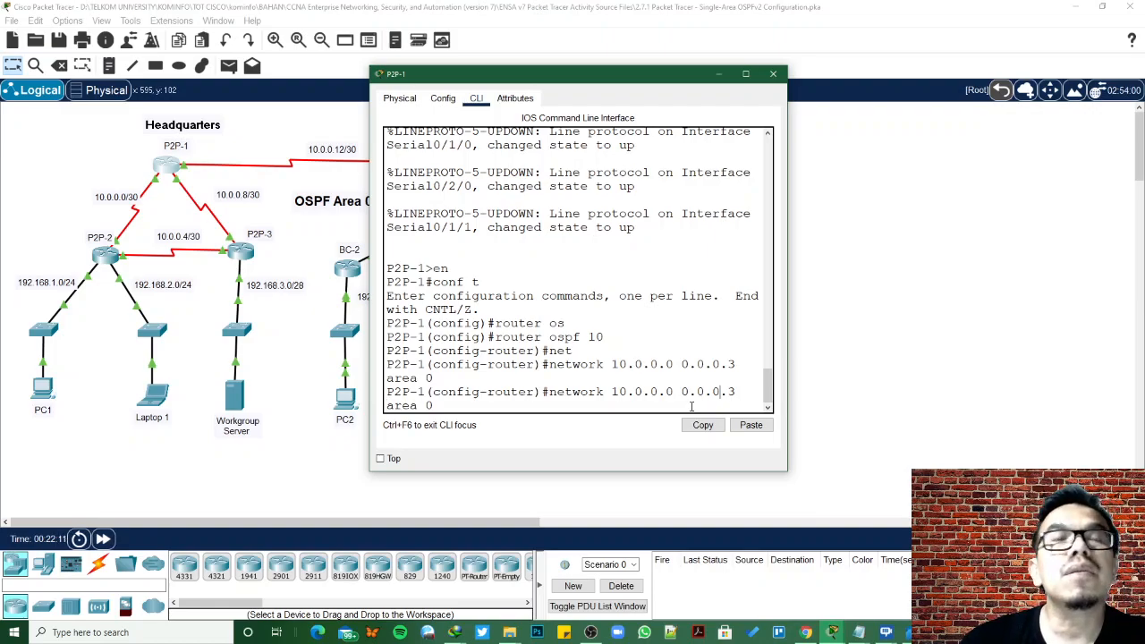
{"action": "key", "text": "Left"}
{"action": "key", "text": "Left"}
{"action": "key", "text": "Left"}
{"action": "key", "text": "Left"}
{"action": "key", "text": "Left"}
{"action": "key", "text": "Left"}
{"action": "key", "text": "BackSpace"}
{"action": "type", "text": "8"}
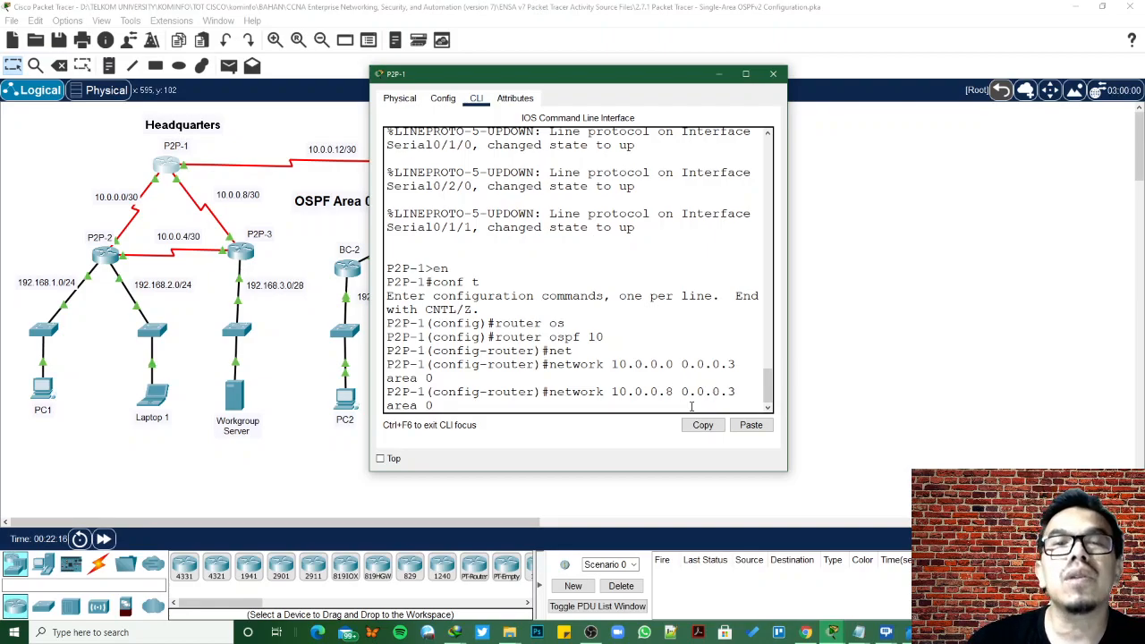
{"action": "key", "text": "Return"}
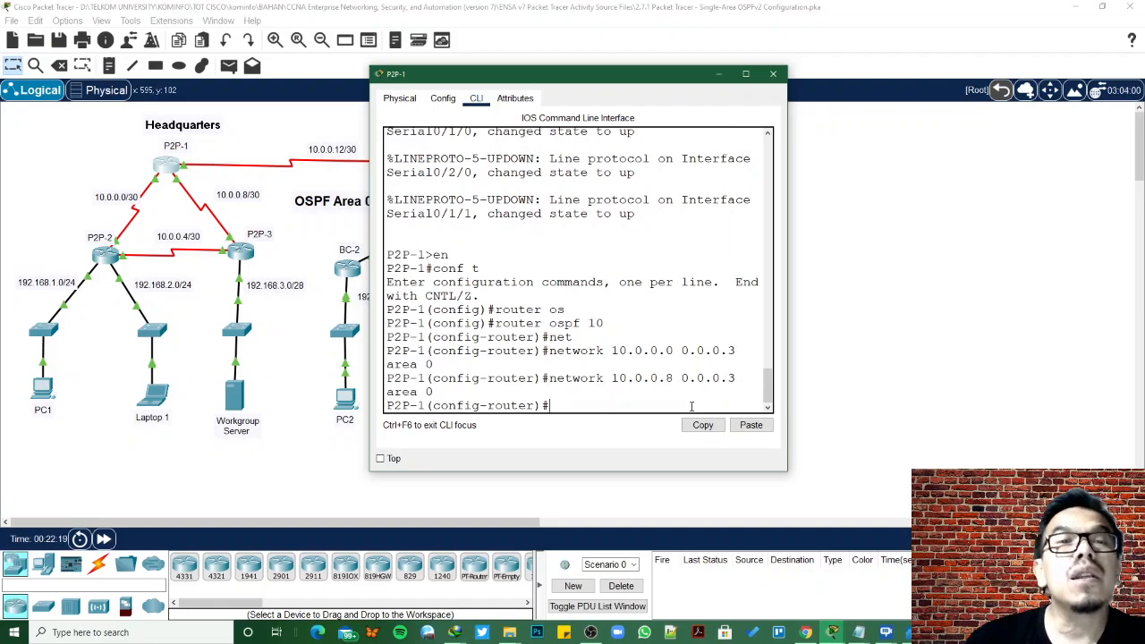
Reuse the last network statement on P2P-1 to advertise 10.0.0.12 with wildcard mask 0.0.0.3 in area 0
{"action": "key", "text": "Up"}
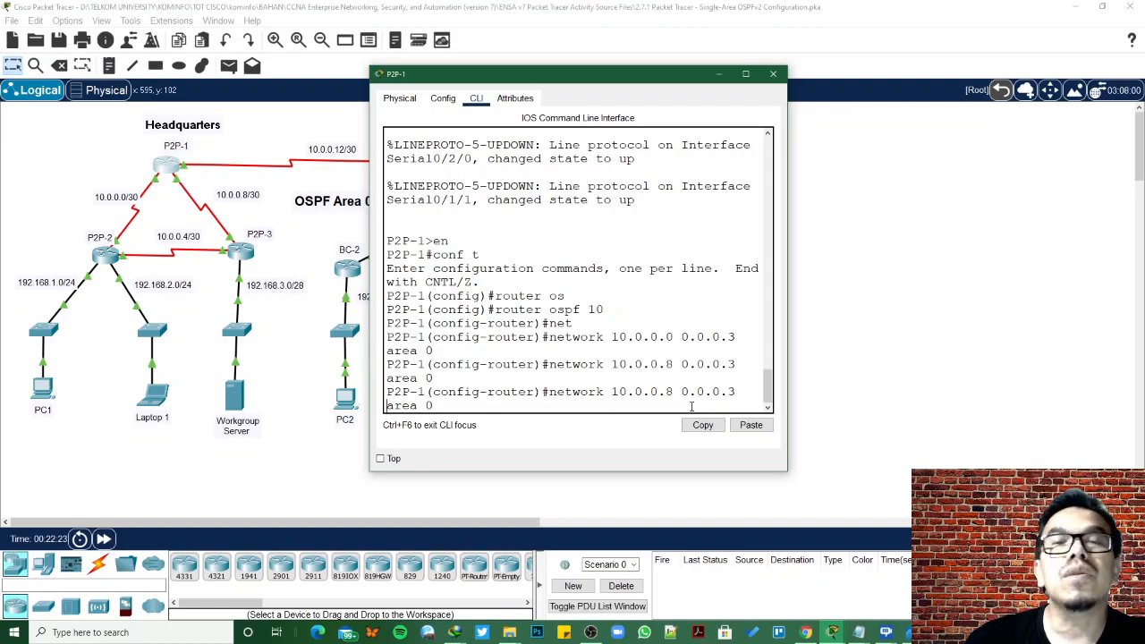
{"action": "key", "text": "Left"}
{"action": "key", "text": "Left"}
{"action": "key", "text": "Left"}
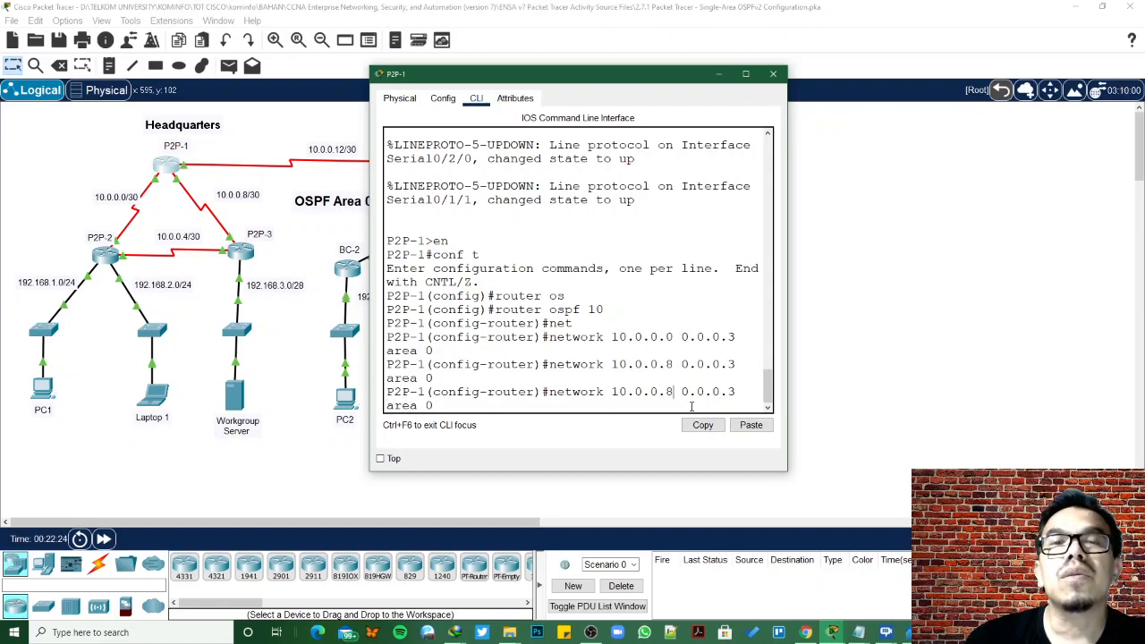
{"action": "type", "text": "12"}
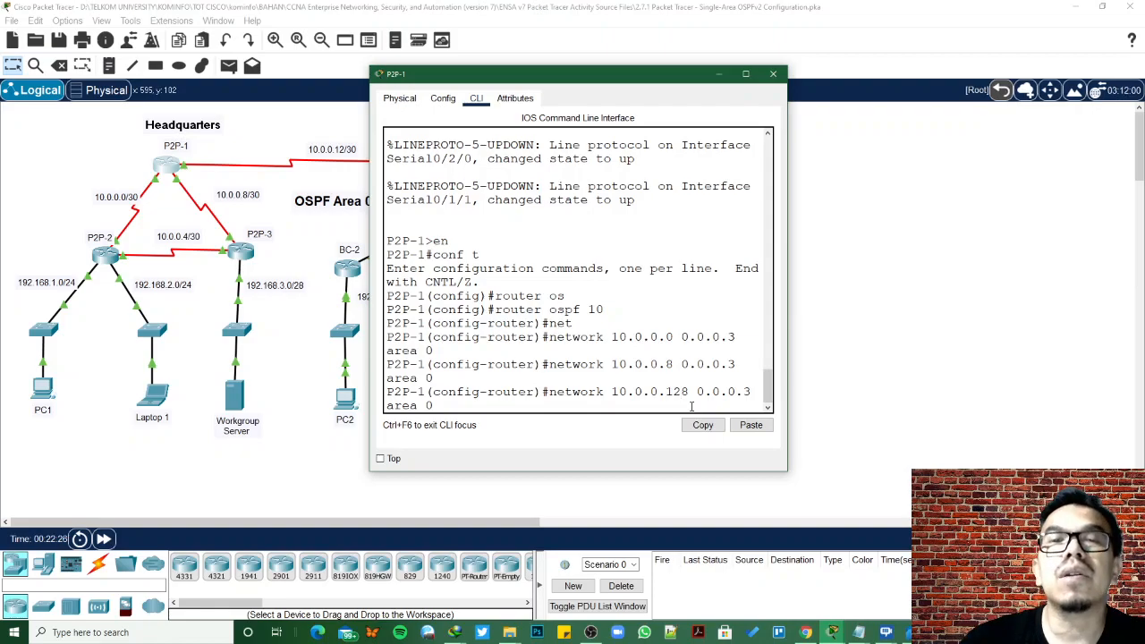
{"action": "key", "text": "Delete"}
{"action": "key", "text": "Return"}
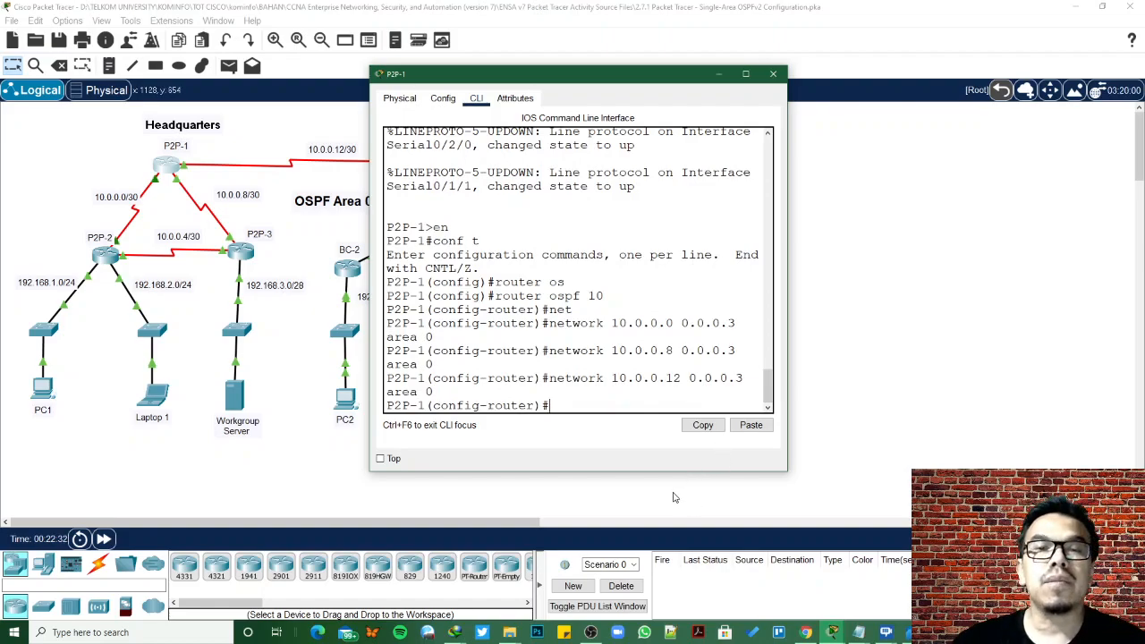
Bring the activity instructions forward to recheck the Headquarters requirements, and open router P2P-2's command line
{"action": "mouse_move", "coordinate": [831, 636]}
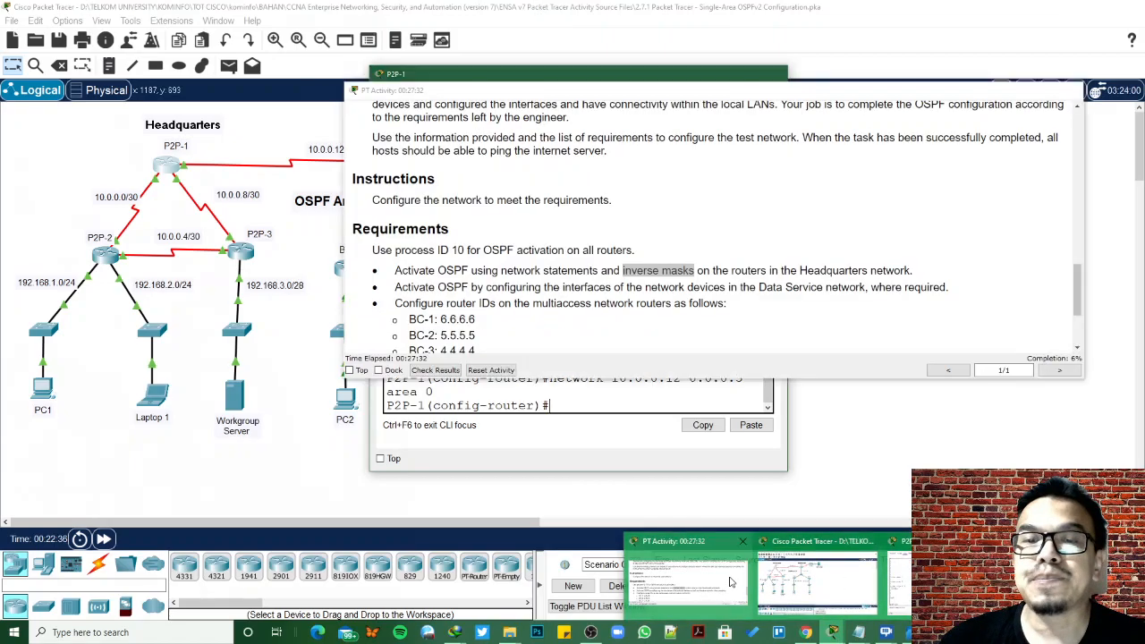
{"action": "left_click", "coordinate": [728, 583]}
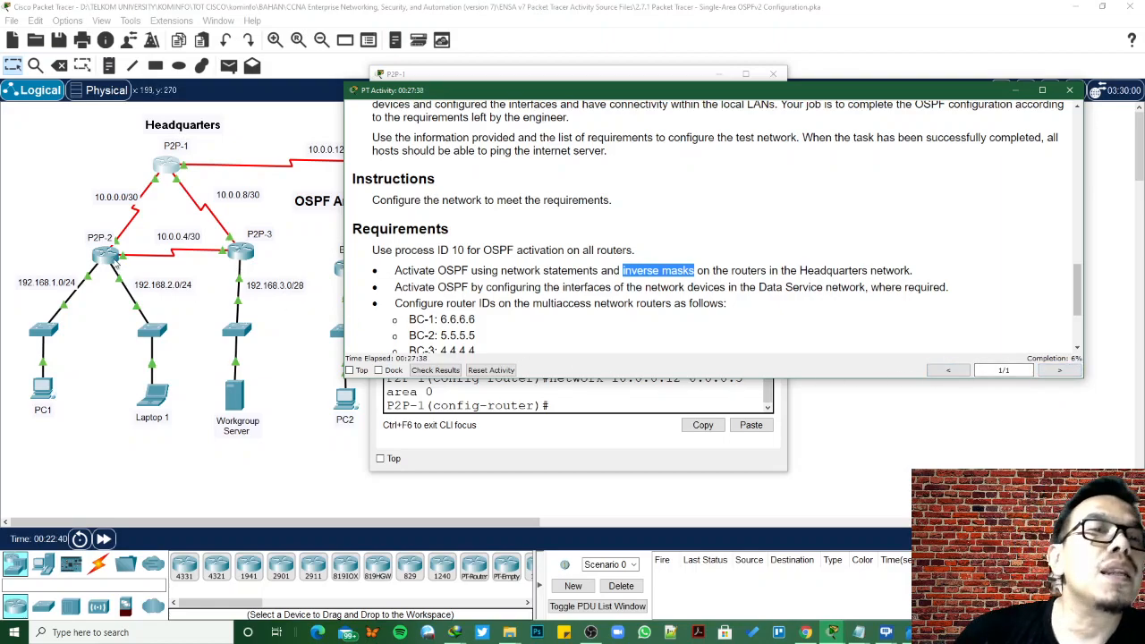
{"action": "left_click", "coordinate": [108, 257]}
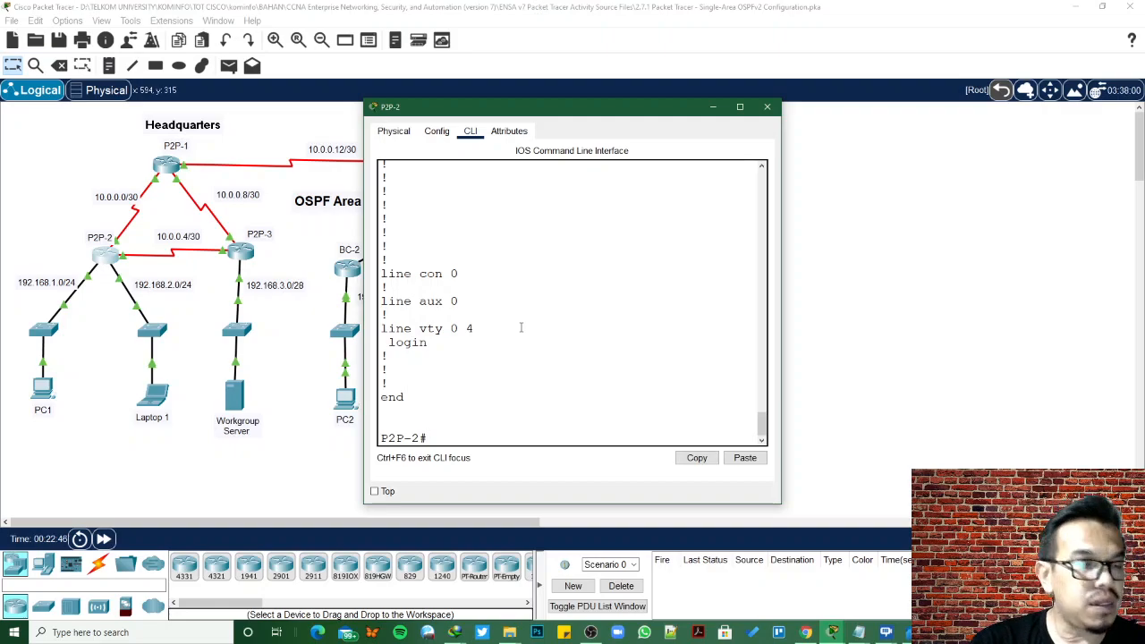
Try to start OSPF process 10 on P2P-2 from the privileged mode prompt, and clear the recalled command
{"action": "type", "text": "router"}
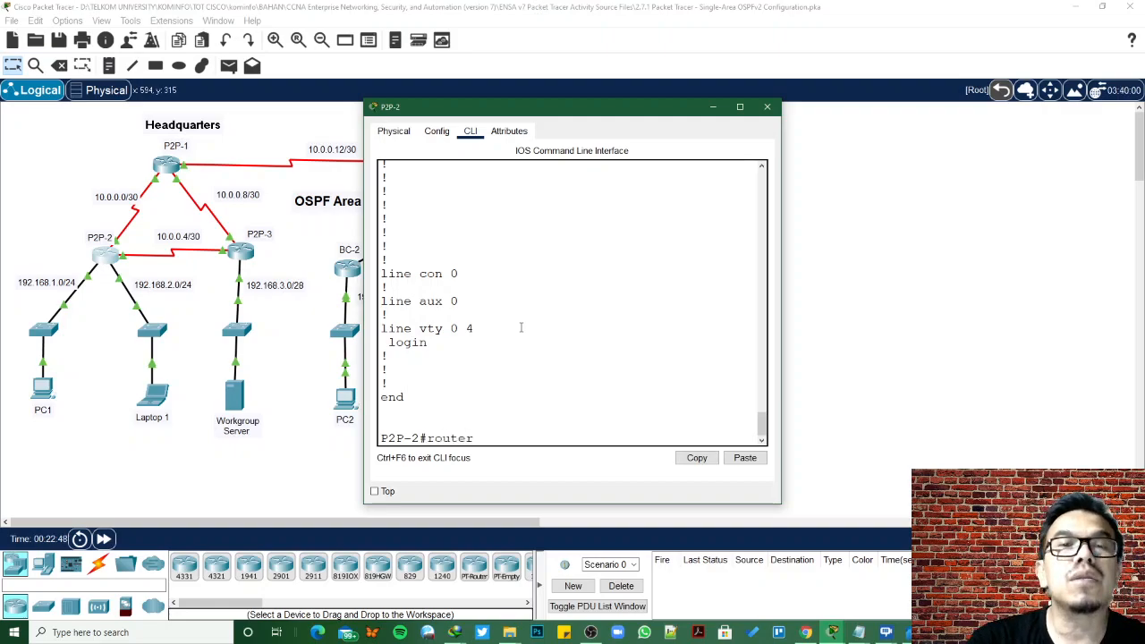
{"action": "type", "text": " osp"}
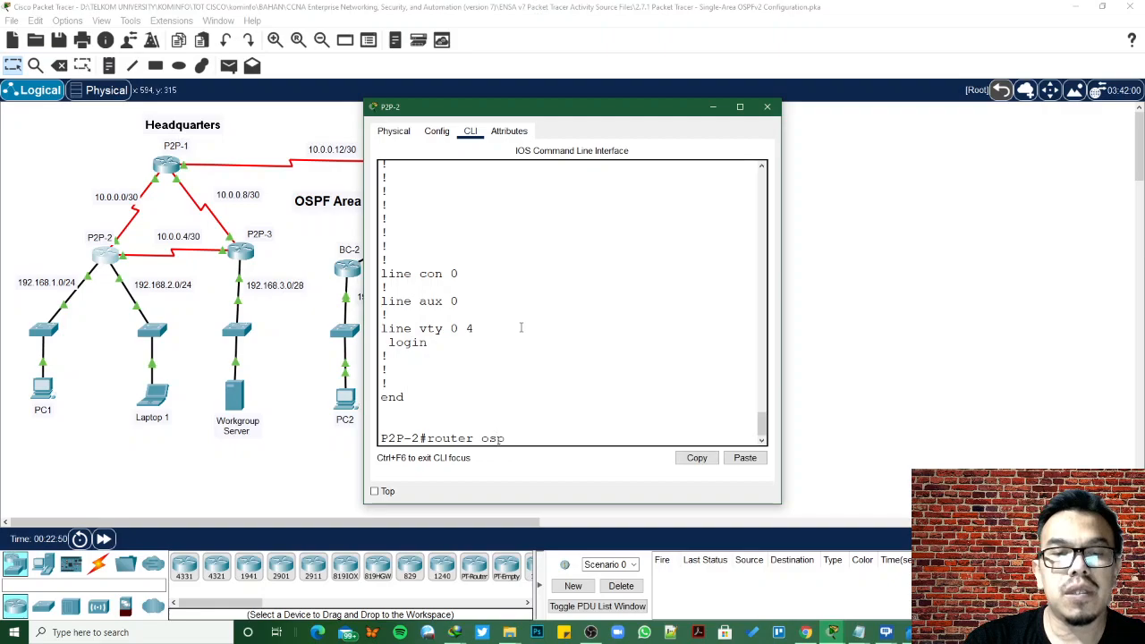
{"action": "type", "text": "f 10"}
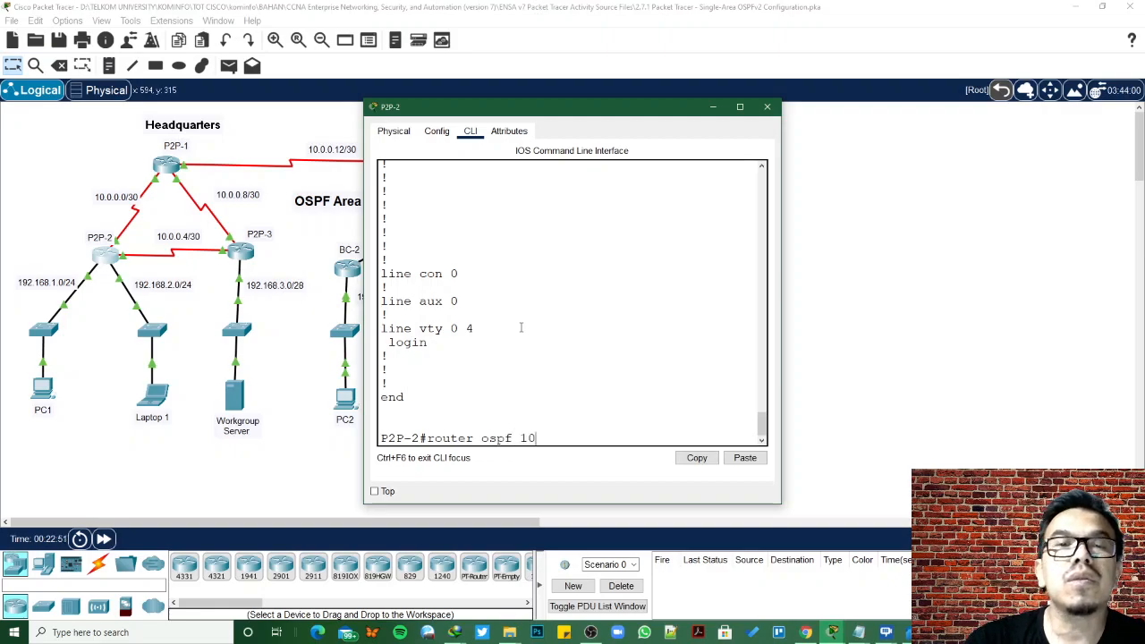
{"action": "key", "text": "Return"}
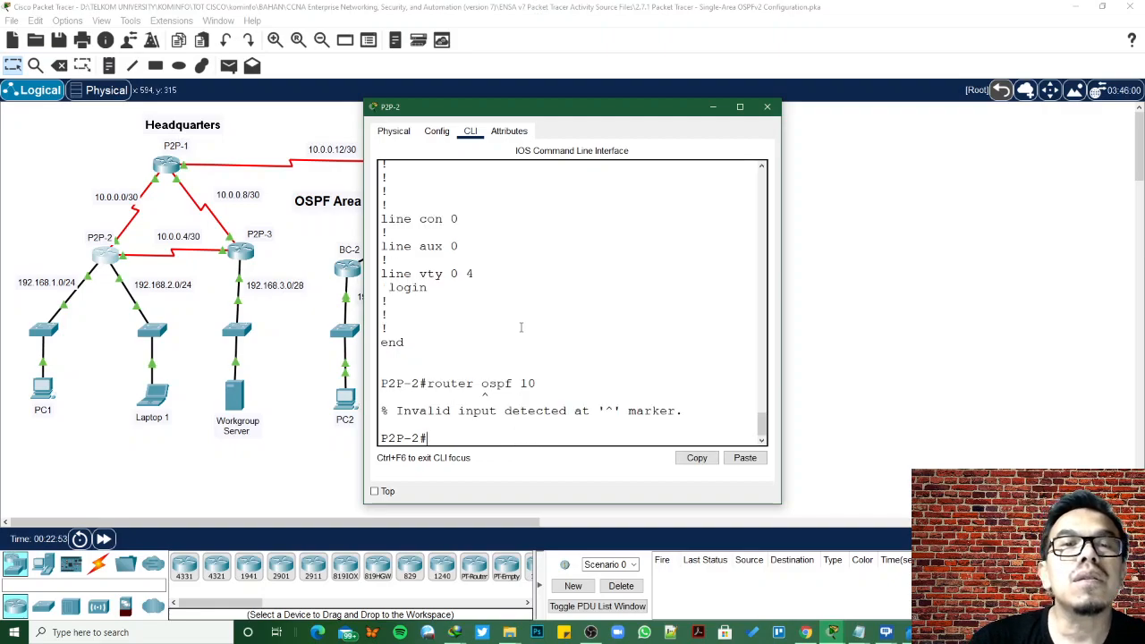
{"action": "key", "text": "Up"}
{"action": "key", "text": "BackSpace"}
{"action": "key", "text": "BackSpace"}
{"action": "key", "text": "BackSpace"}
{"action": "key", "text": "BackSpace"}
{"action": "key", "text": "BackSpace"}
{"action": "key", "text": "BackSpace"}
{"action": "key", "text": "BackSpace"}
{"action": "key", "text": "BackSpace"}
{"action": "key", "text": "BackSpace"}
{"action": "key", "text": "BackSpace"}
{"action": "key", "text": "BackSpace"}
{"action": "key", "text": "BackSpace"}
{"action": "key", "text": "BackSpace"}
Enter global configuration mode on P2P-2 and start OSPF routing with process ID 10
{"action": "type", "text": "conf t"}
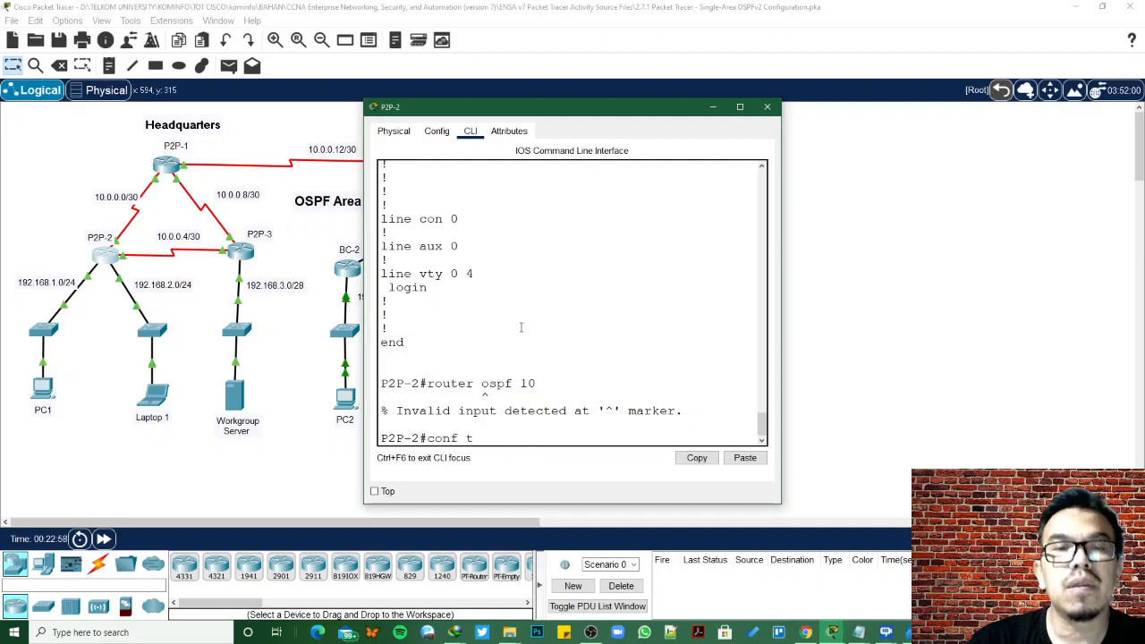
{"action": "key", "text": "Return"}
{"action": "type", "text": "rou"}
{"action": "key", "text": "Tab"}
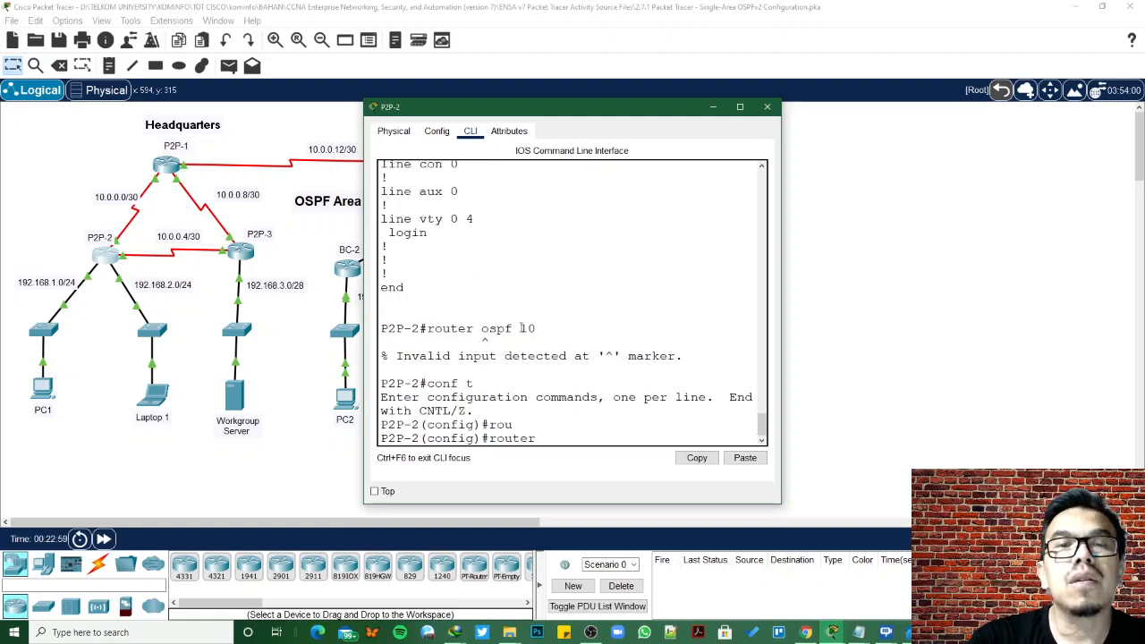
{"action": "type", "text": "os"}
{"action": "key", "text": "Tab"}
{"action": "type", "text": "10"}
{"action": "key", "text": "Return"}
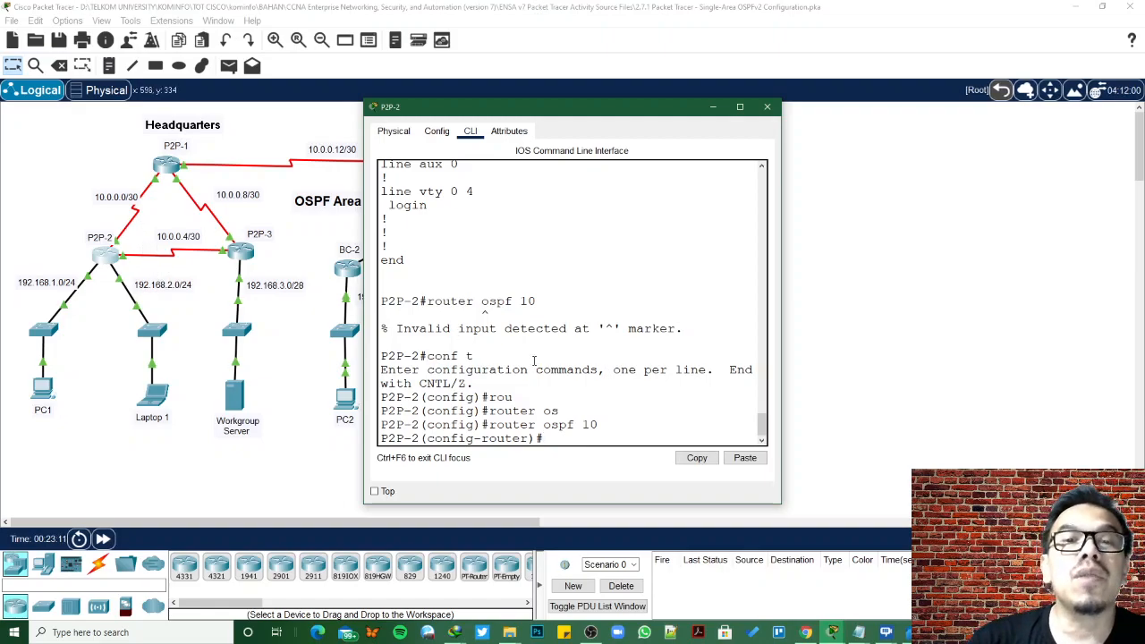
Advertise network 10.0.0.0 with wildcard mask 0.0.0.3 in area 0 on P2P-2
{"action": "type", "text": "net"}
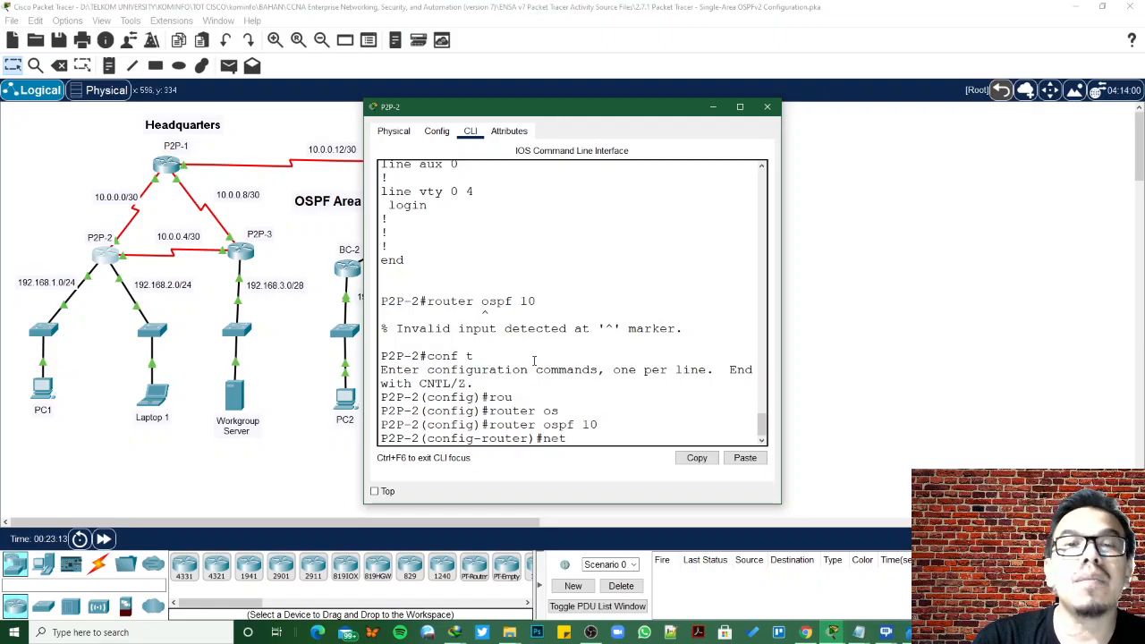
{"action": "key", "text": "Tab"}
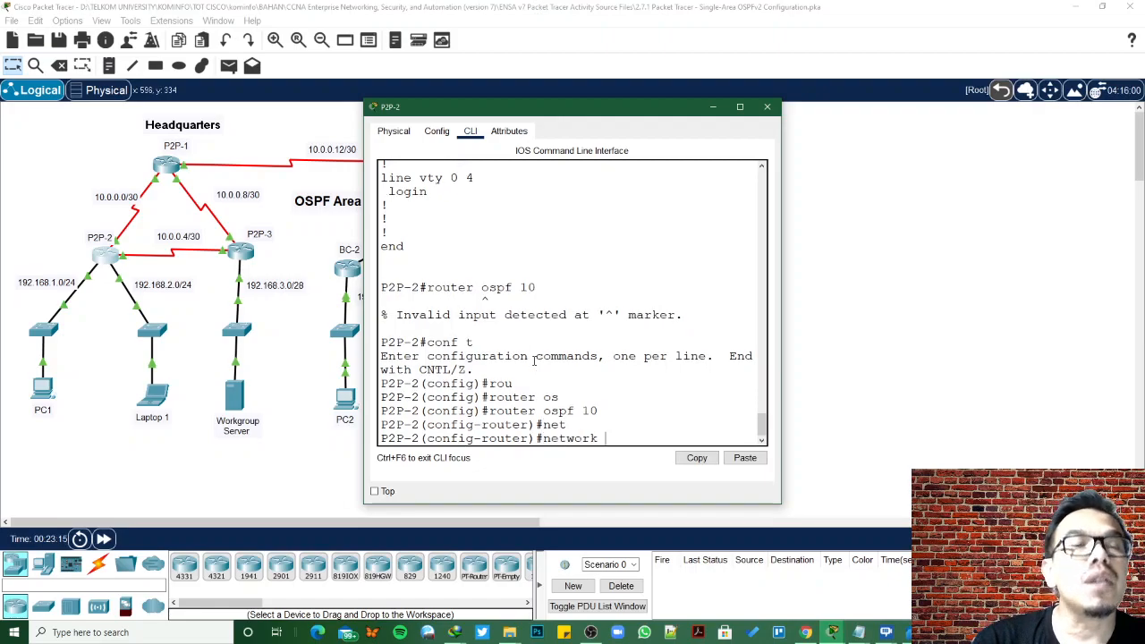
{"action": "type", "text": "10.0"}
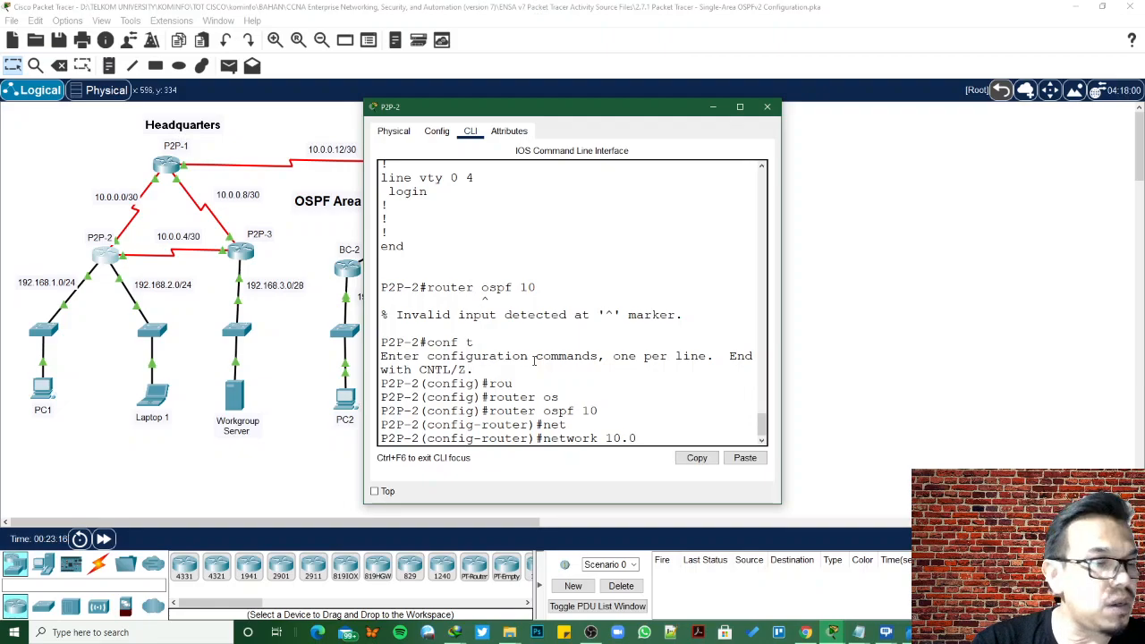
{"action": "type", "text": ".0"}
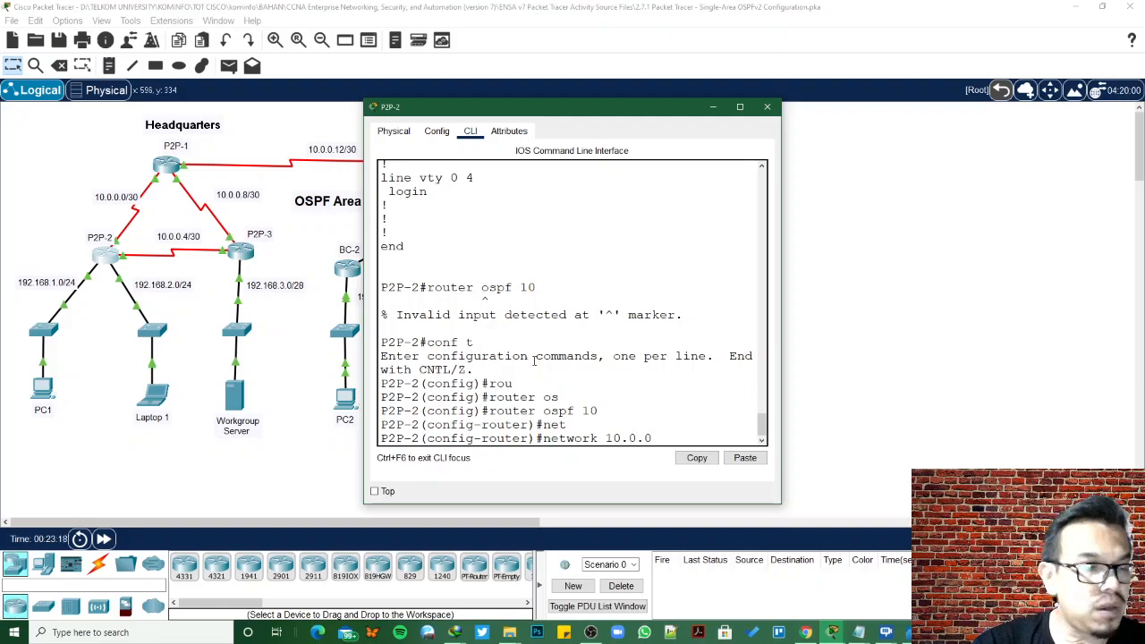
{"action": "type", "text": ".0 0"}
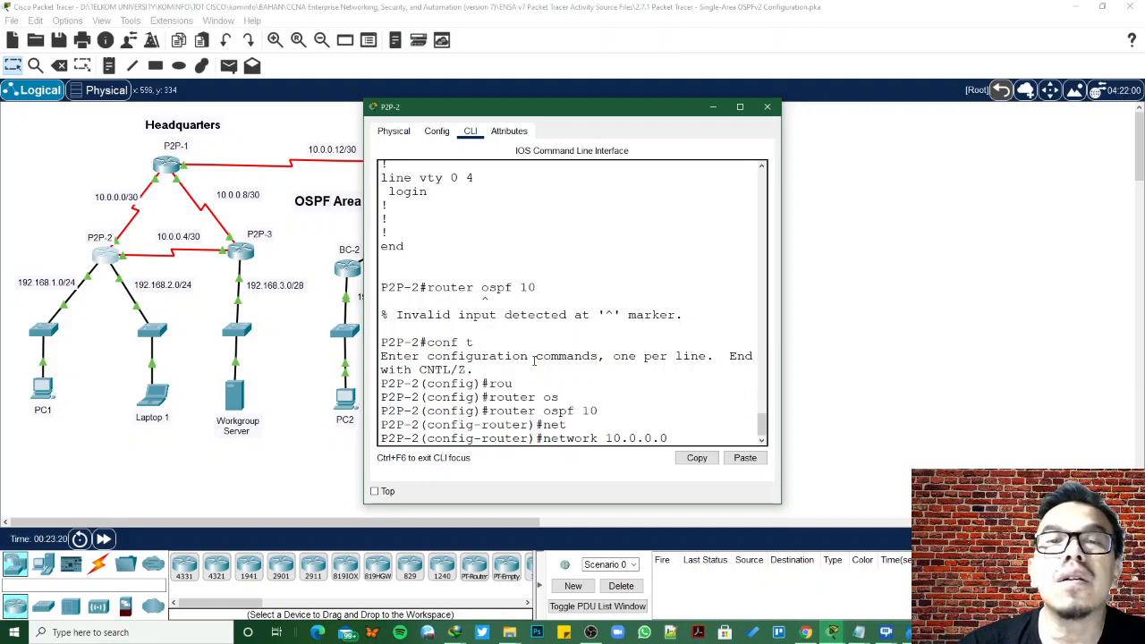
{"action": "type", "text": ".0.0"}
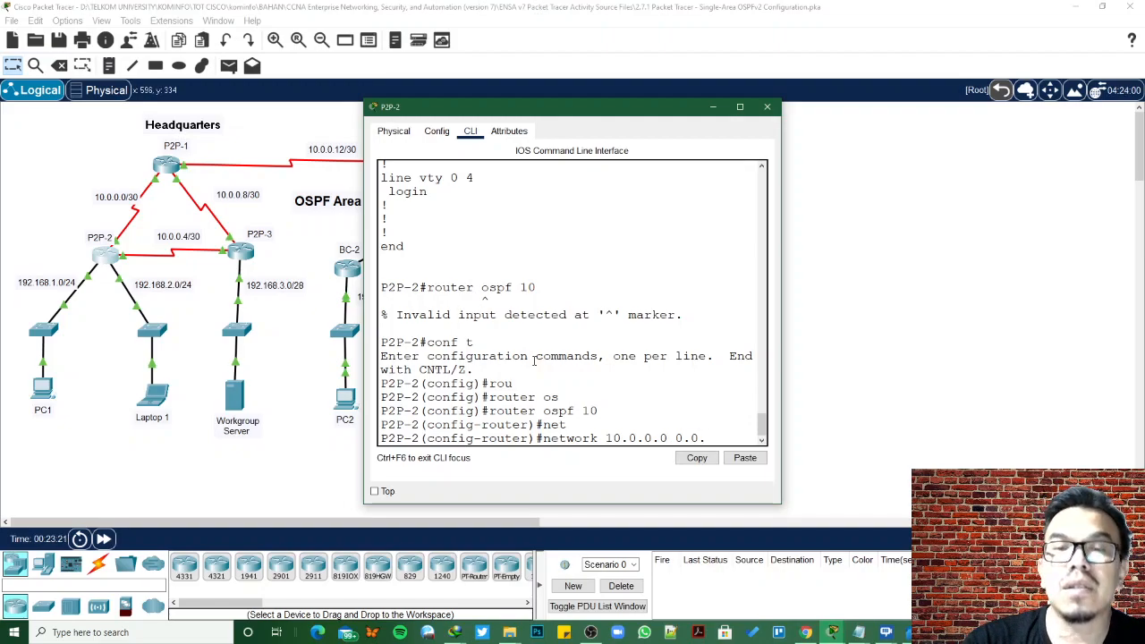
{"action": "type", "text": ".3 "}
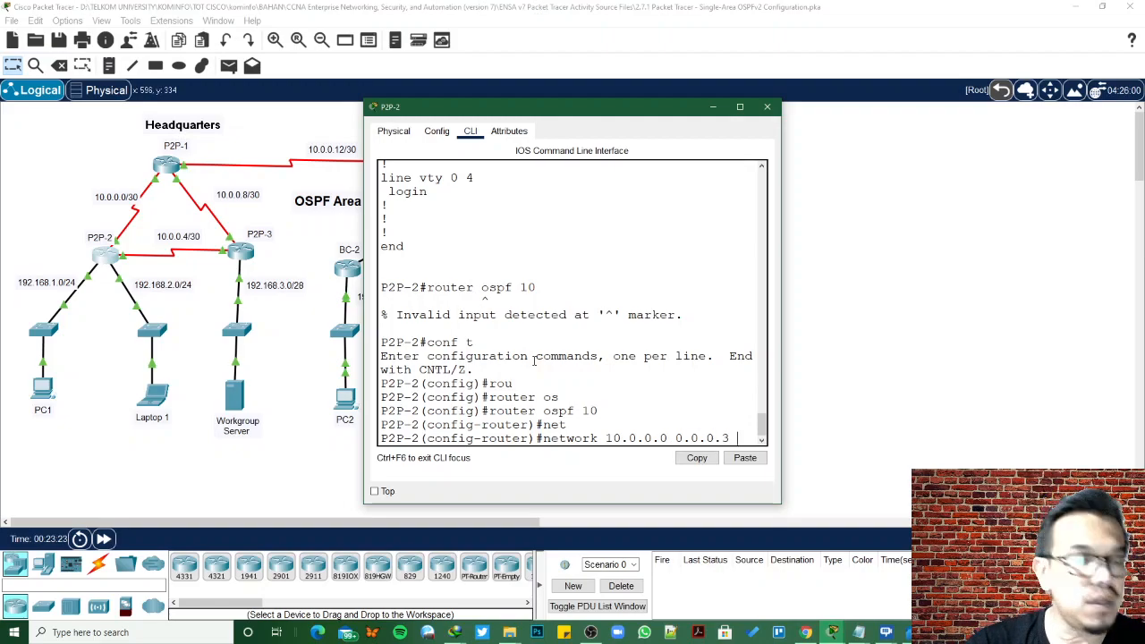
{"action": "type", "text": "are"}
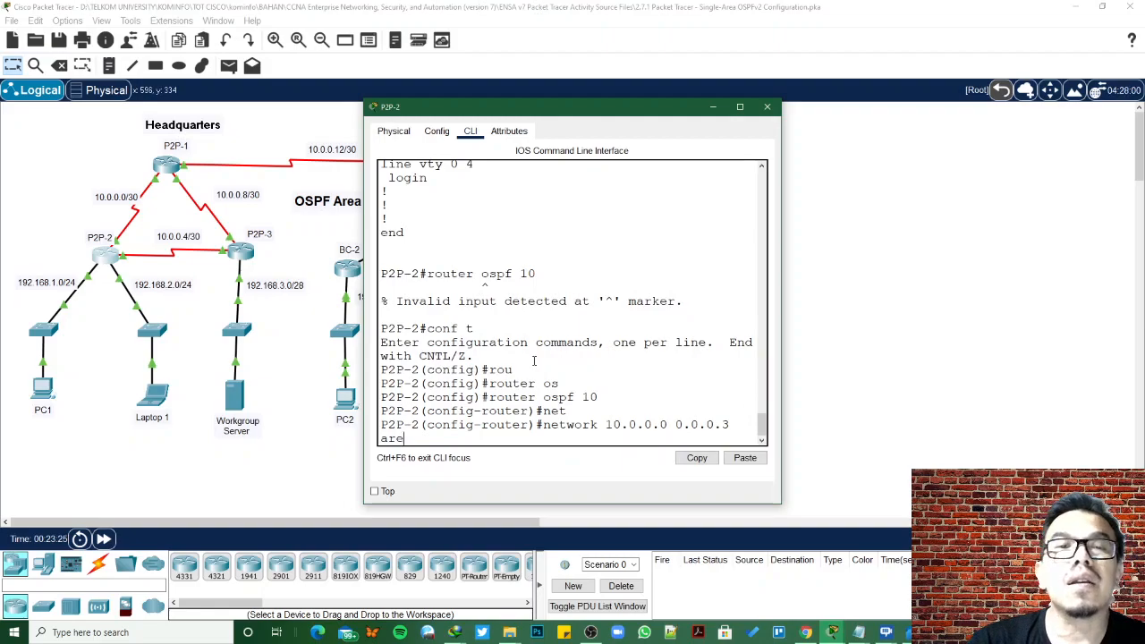
{"action": "key", "text": "Tab"}
{"action": "type", "text": "0"}
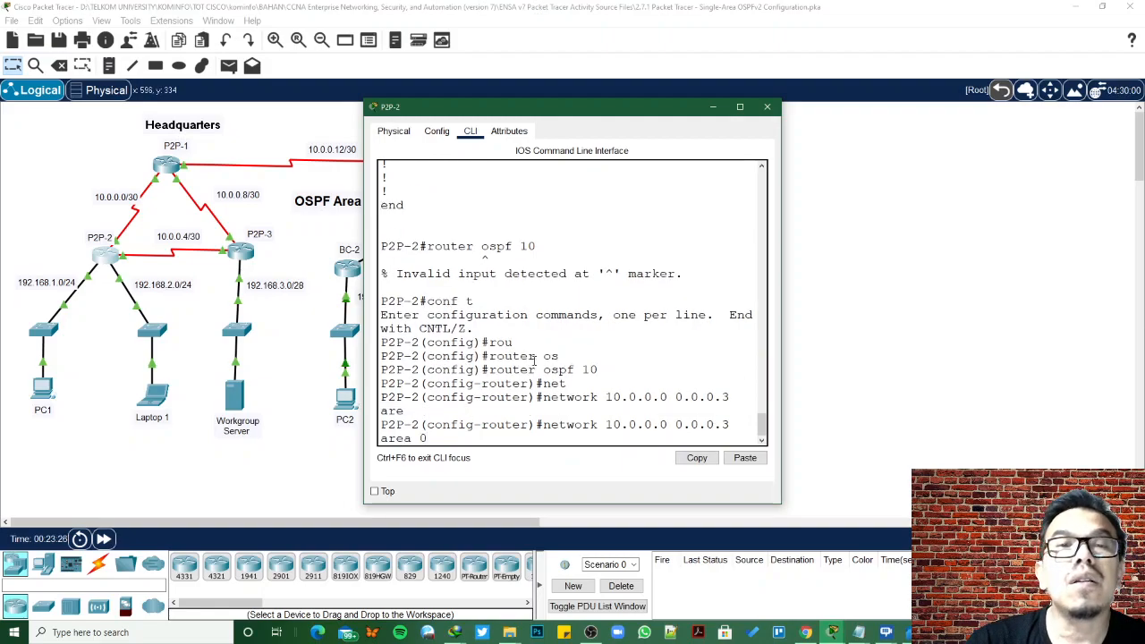
{"action": "key", "text": "Return"}
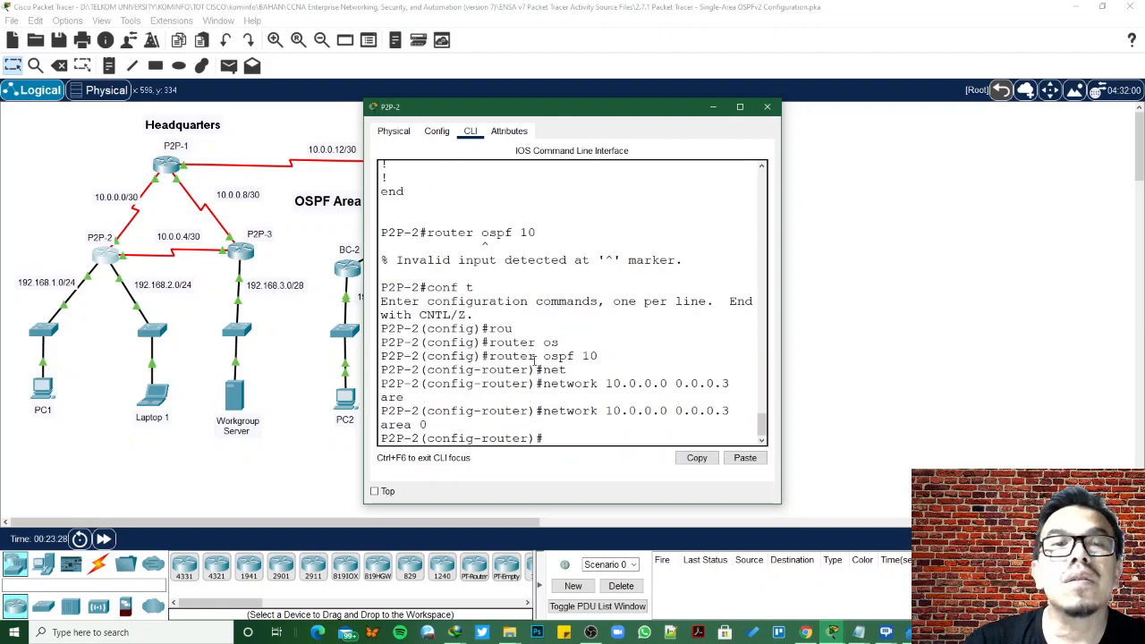
{"action": "type", "text": "net"}
{"action": "key", "text": "Tab"}
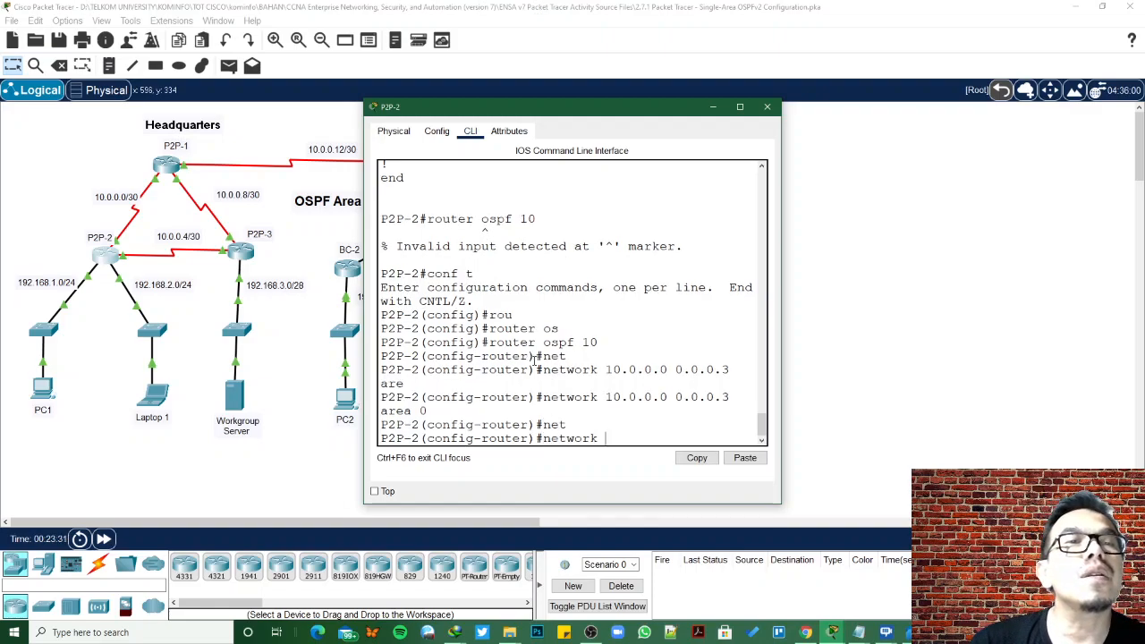
{"action": "type", "text": "10.0"}
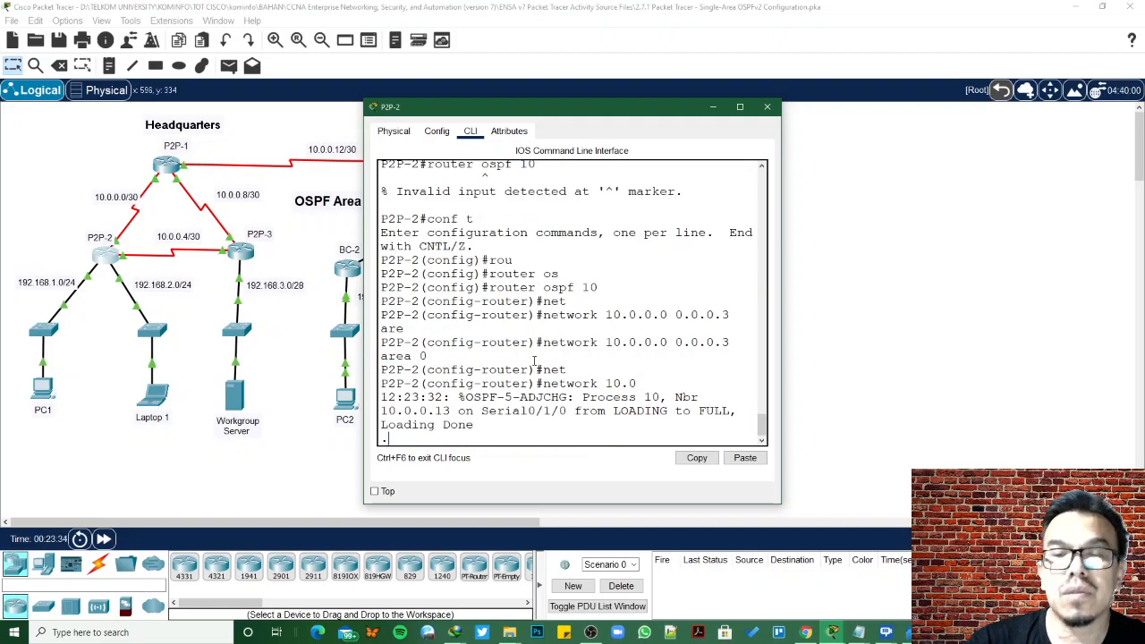
{"action": "key", "text": "BackSpace"}
{"action": "key", "text": "BackSpace"}
{"action": "key", "text": "BackSpace"}
{"action": "key", "text": "BackSpace"}
{"action": "key", "text": "BackSpace"}
{"action": "key", "text": "BackSpace"}
{"action": "key", "text": "BackSpace"}
{"action": "key", "text": "BackSpace"}
{"action": "key", "text": "BackSpace"}
{"action": "key", "text": "BackSpace"}
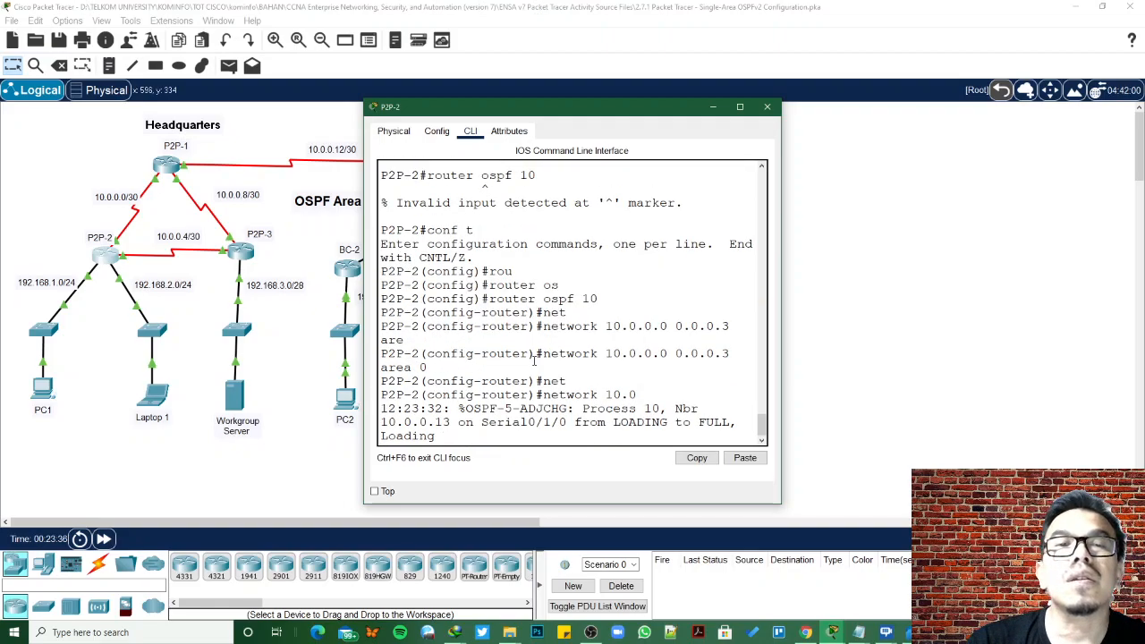
{"action": "key", "text": "BackSpace"}
{"action": "key", "text": "BackSpace"}
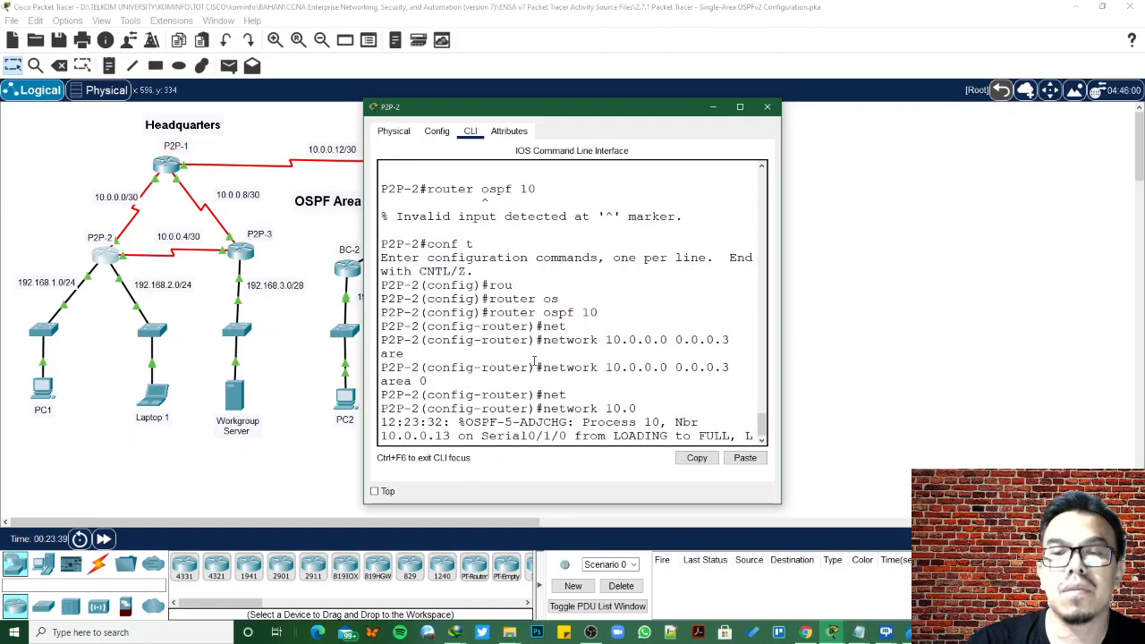
{"action": "key", "text": "Return"}
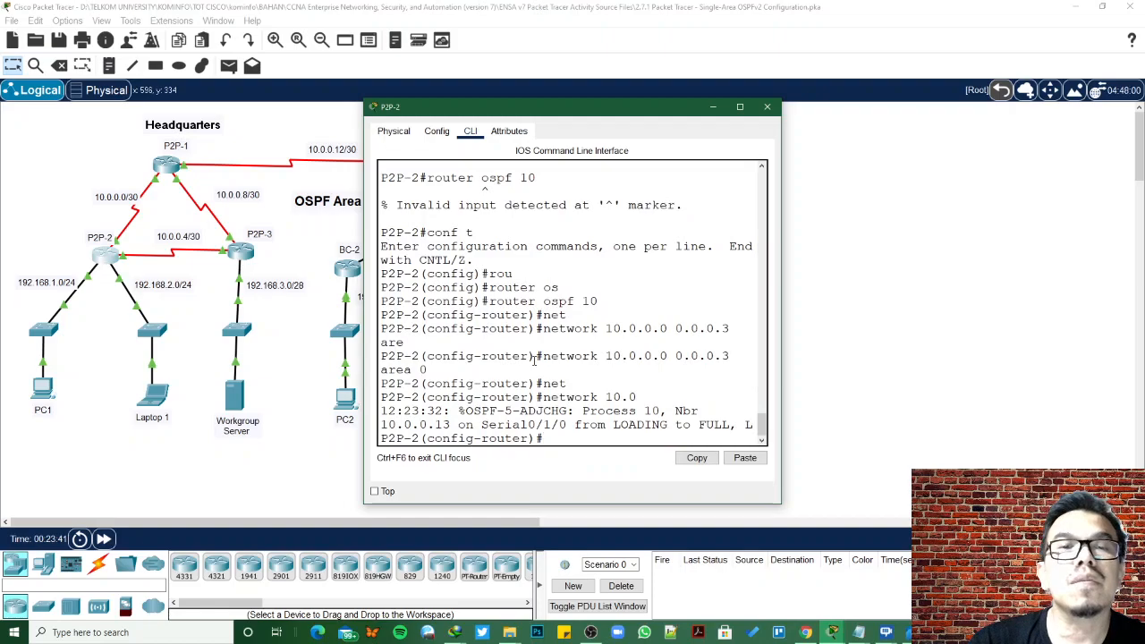
Advertise network 10.0.0.4 with wildcard mask 0.0.0.3 in area 0 on P2P-2
{"action": "type", "text": "net"}
{"action": "key", "text": "Tab"}
{"action": "type", "text": "10"}
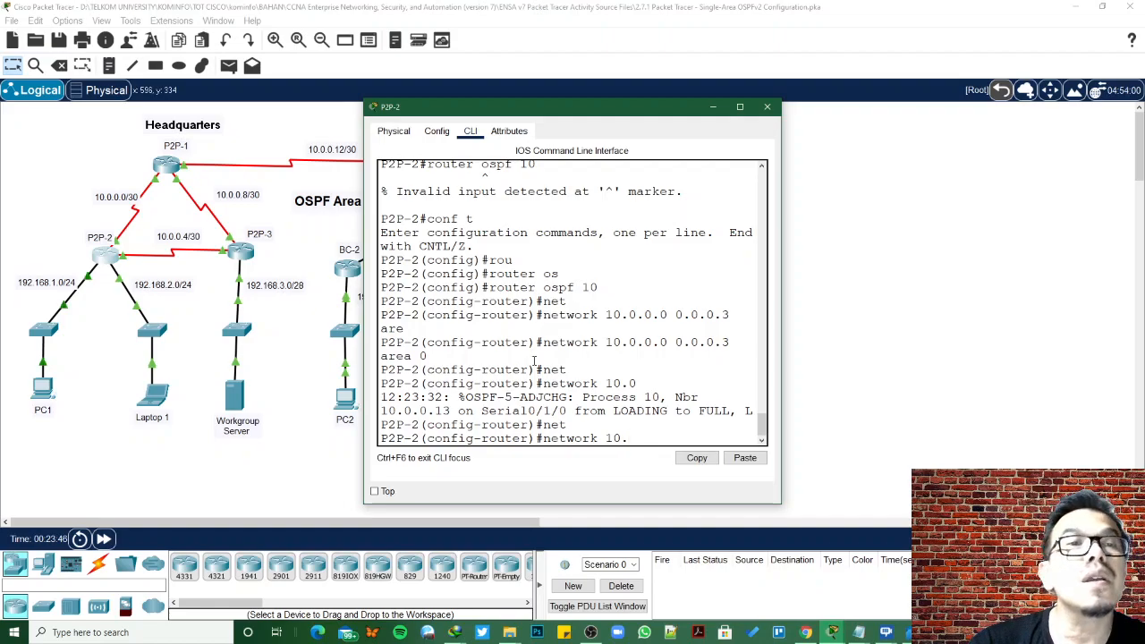
{"action": "type", "text": "..0"}
{"action": "key", "text": "BackSpace"}
{"action": "key", "text": "BackSpace"}
{"action": "key", "text": "BackSpace"}
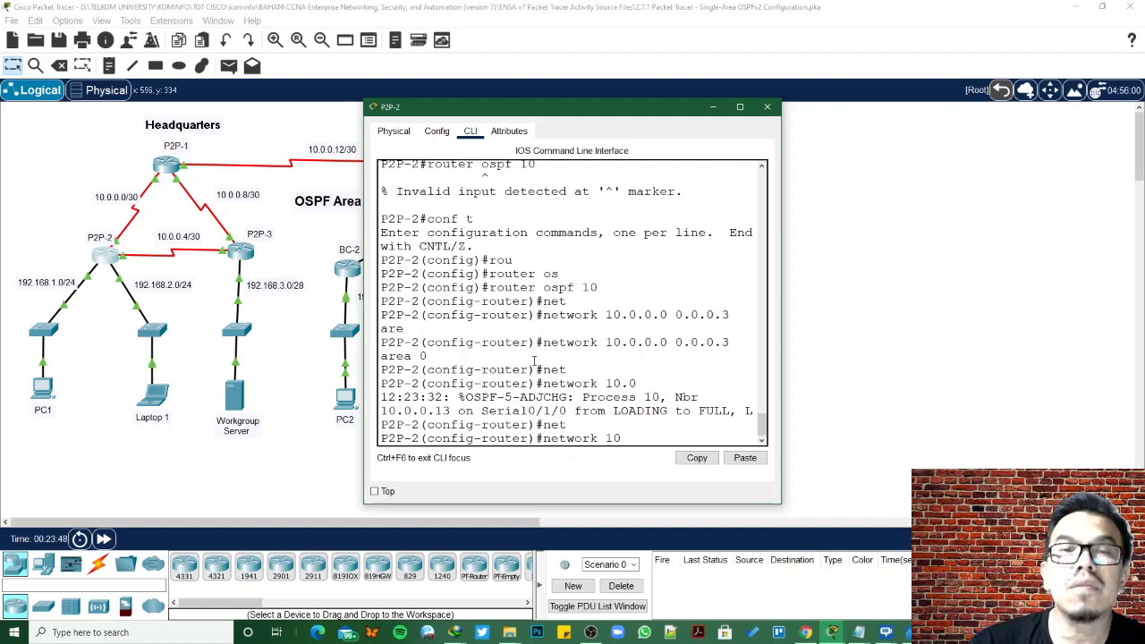
{"action": "type", "text": ".0.0.0"}
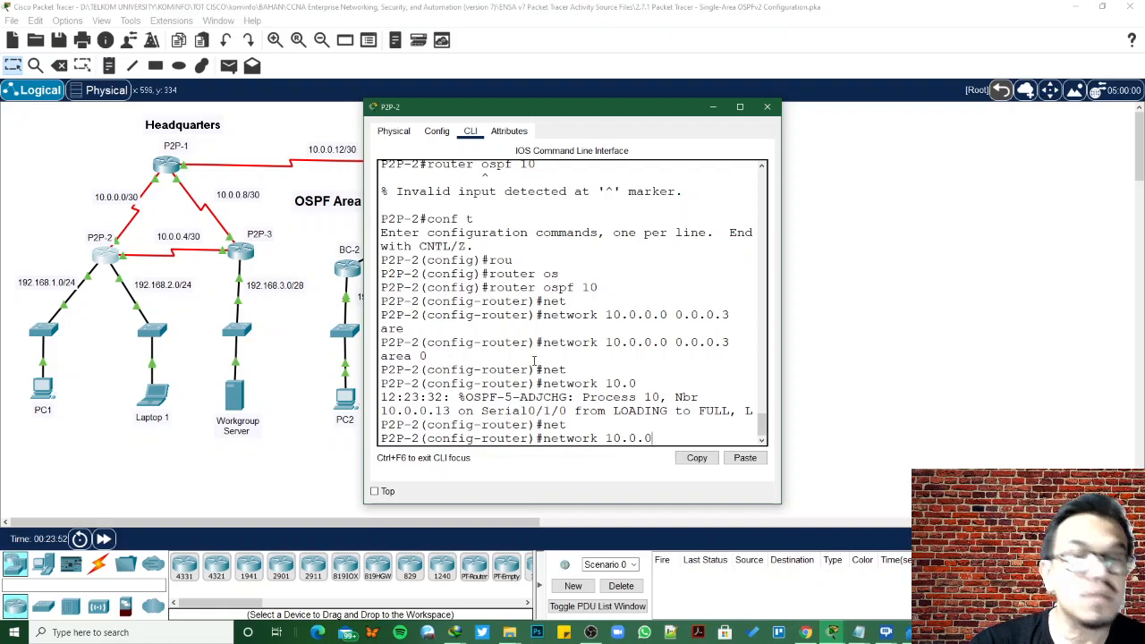
{"action": "type", "text": ".4"}
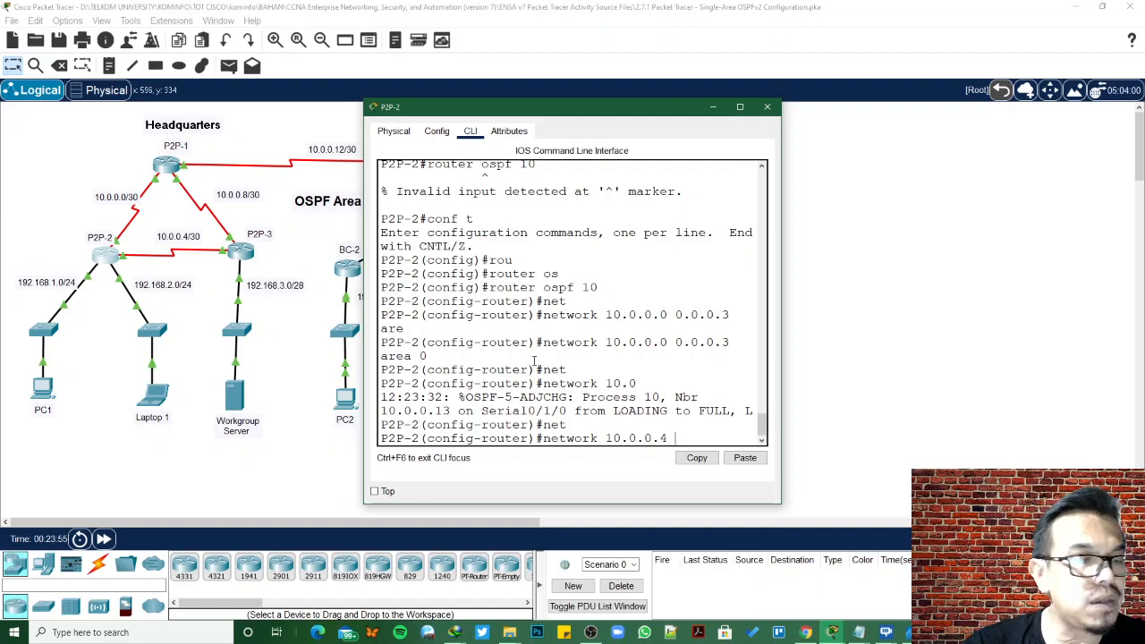
{"action": "type", "text": " 0.0.0"}
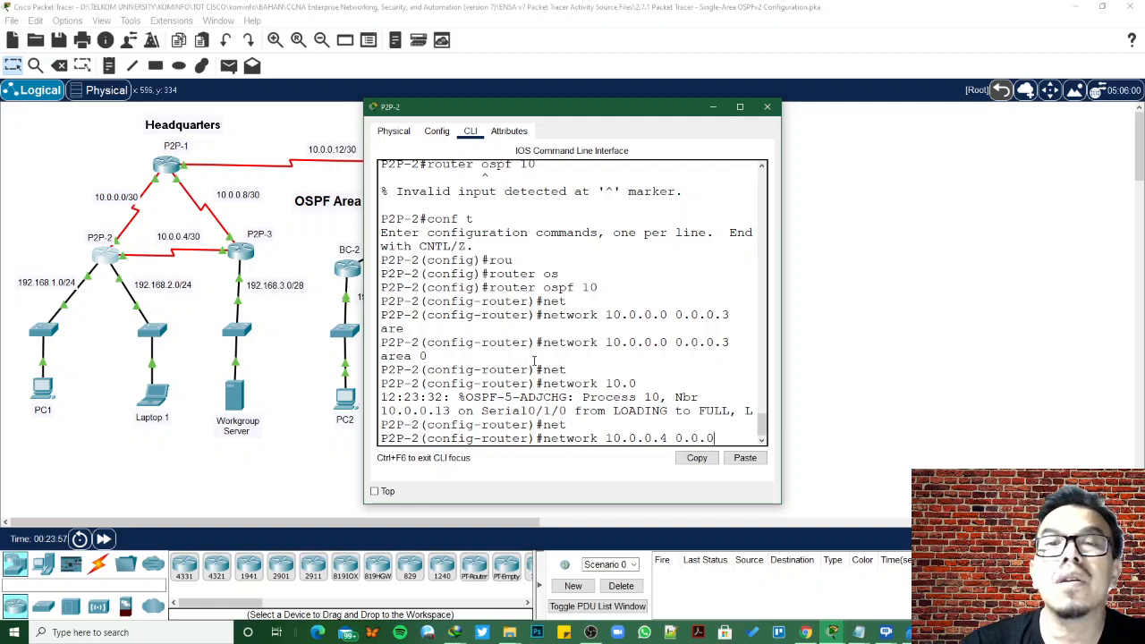
{"action": "type", "text": ".3ar"}
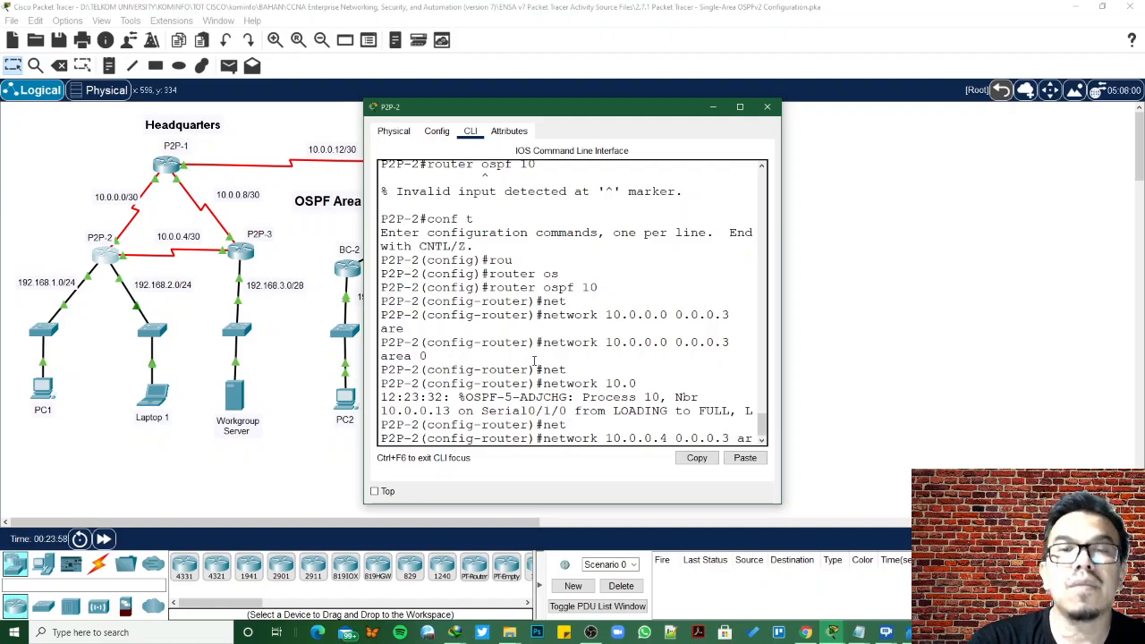
{"action": "key", "text": "Tab"}
{"action": "type", "text": "0"}
{"action": "key", "text": "Return"}
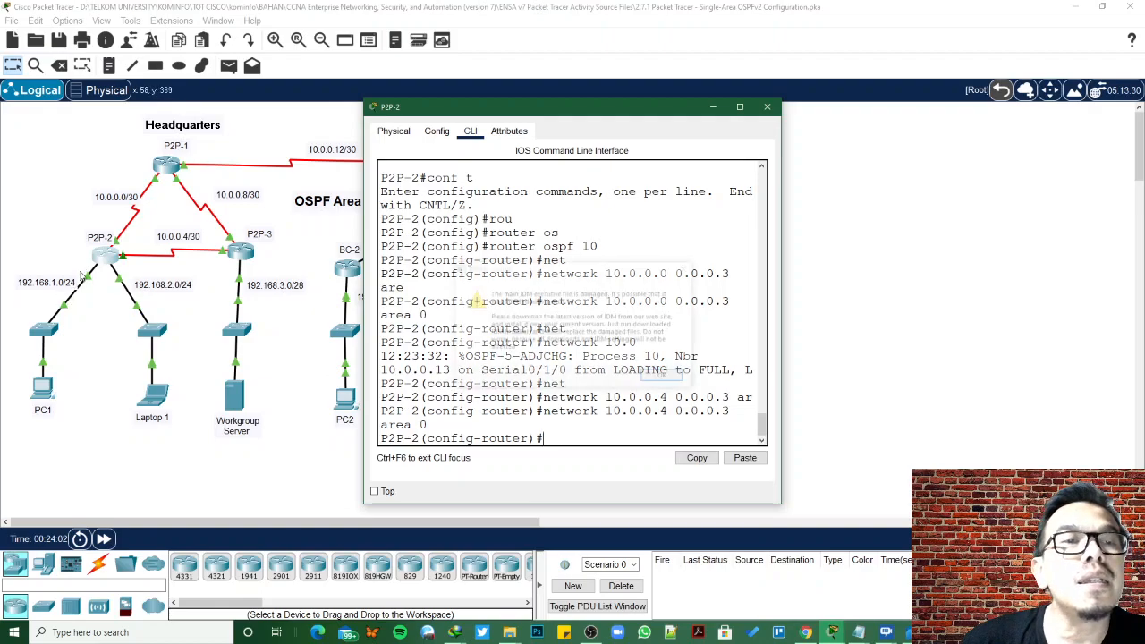
Dismiss the download manager warning, switch from the browser back to Cisco Packet Tracer, and bring up P2P-2's command line
{"action": "left_click", "coordinate": [691, 267]}
{"action": "left_click", "coordinate": [691, 267]}
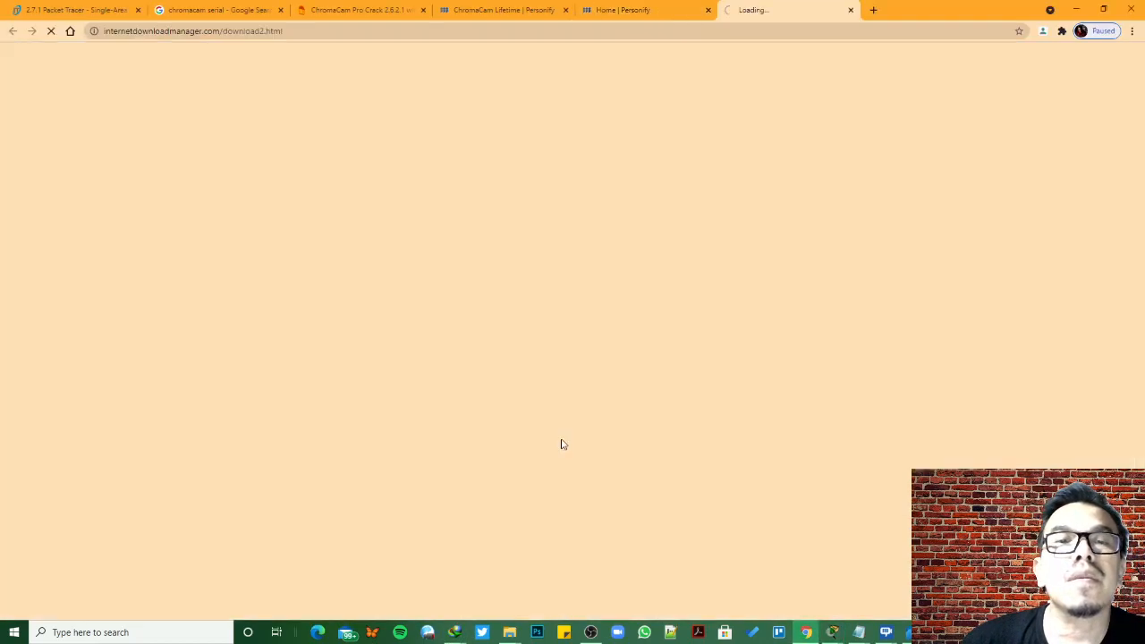
{"action": "left_click", "coordinate": [818, 583]}
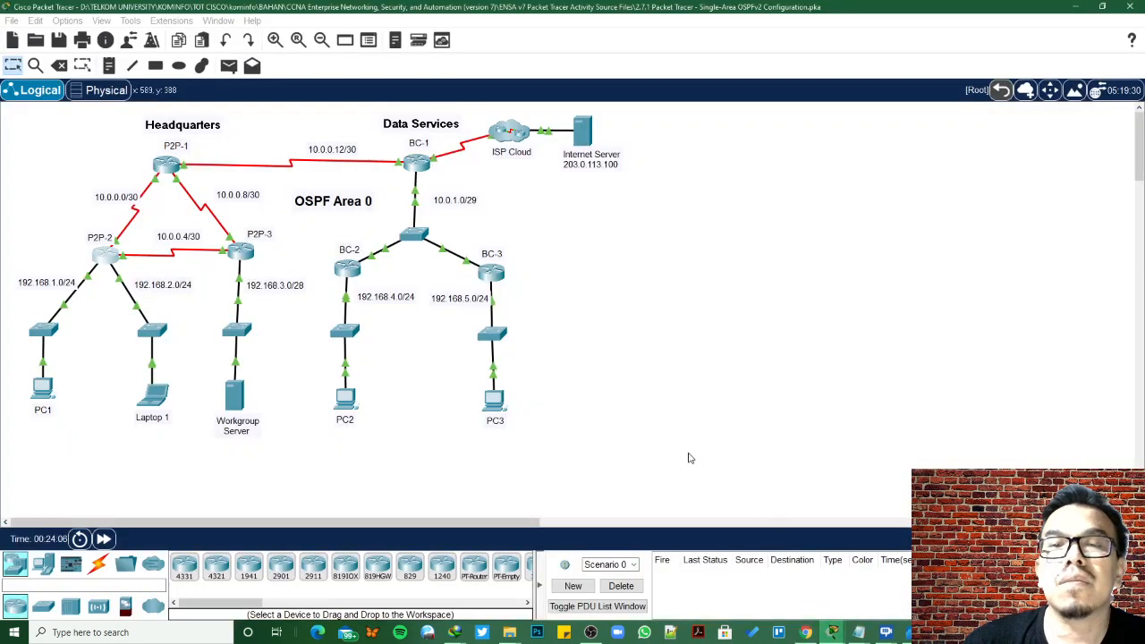
{"action": "left_click", "coordinate": [107, 258]}
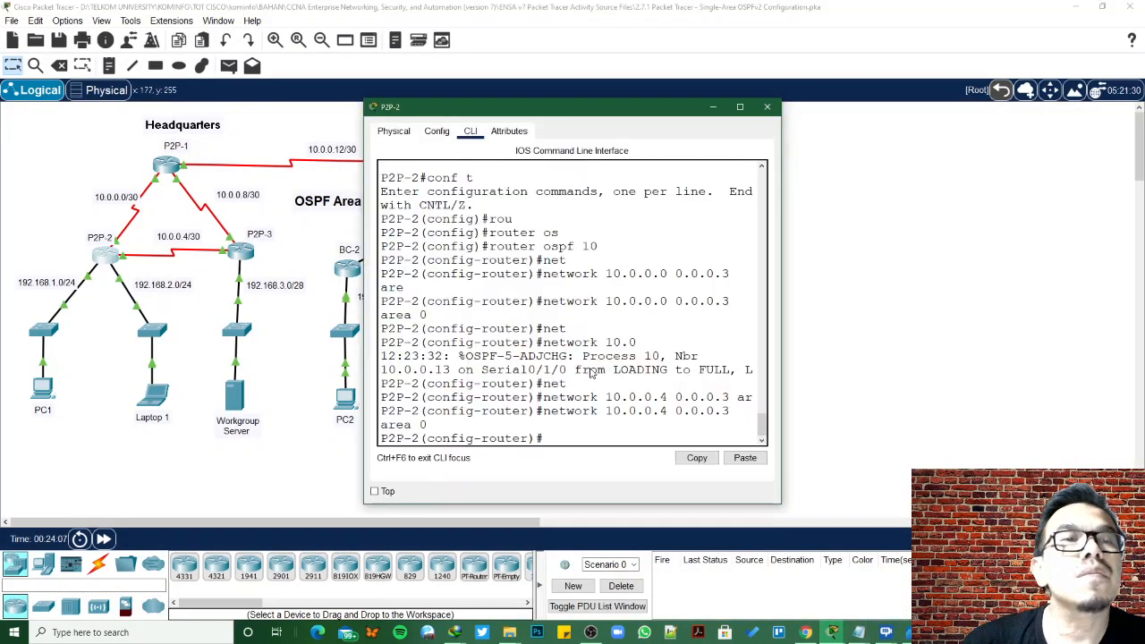
Advertise network 192.168.1.0 with wildcard mask 0.0.0.255 in area 0 on P2P-2
{"action": "type", "text": "net"}
{"action": "key", "text": "Tab"}
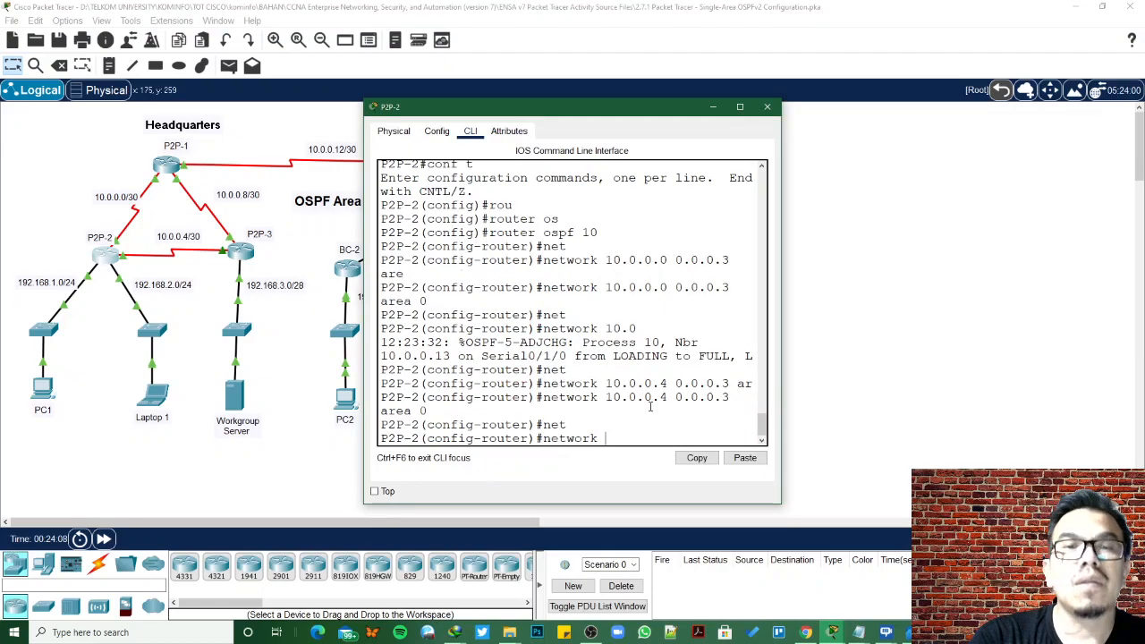
{"action": "type", "text": "10.0"}
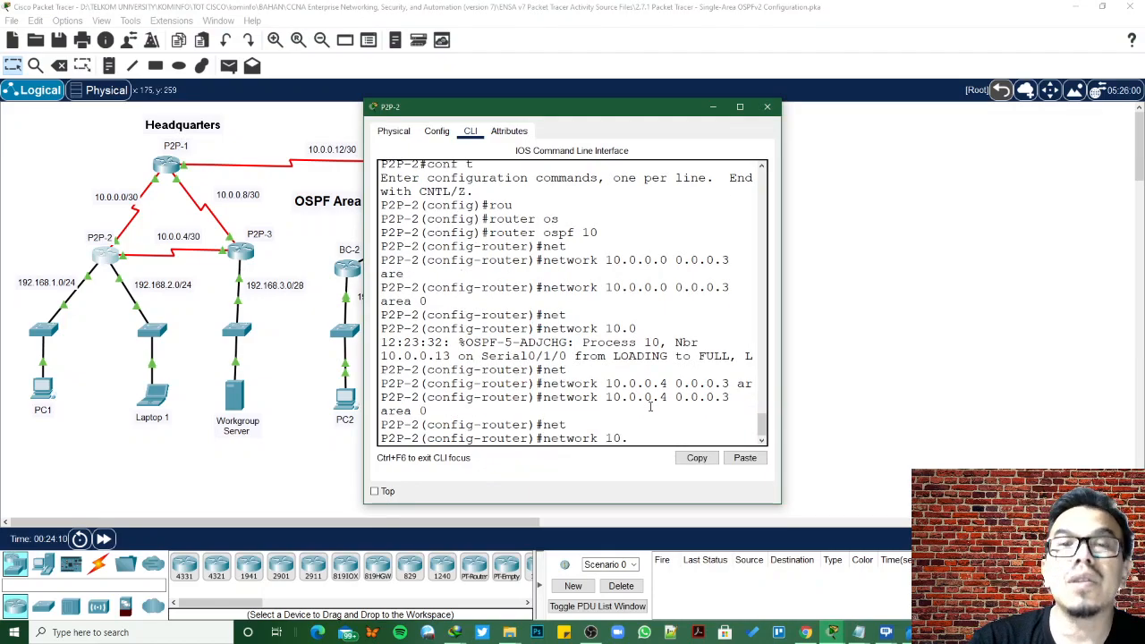
{"action": "key", "text": "BackSpace"}
{"action": "key", "text": "BackSpace"}
{"action": "key", "text": "BackSpace"}
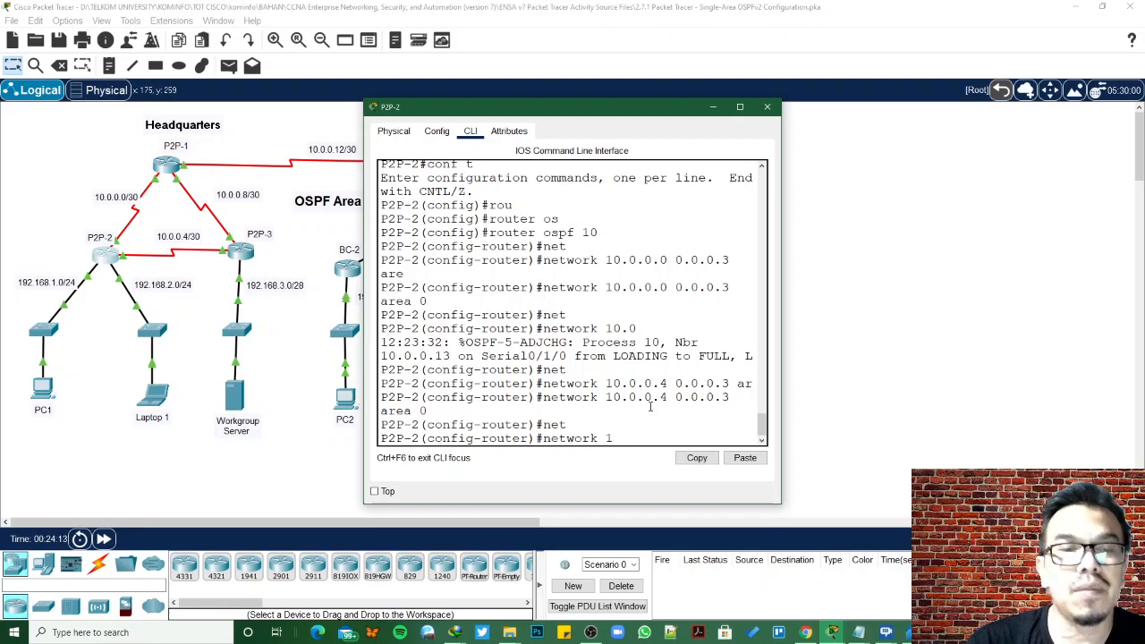
{"action": "type", "text": "92"}
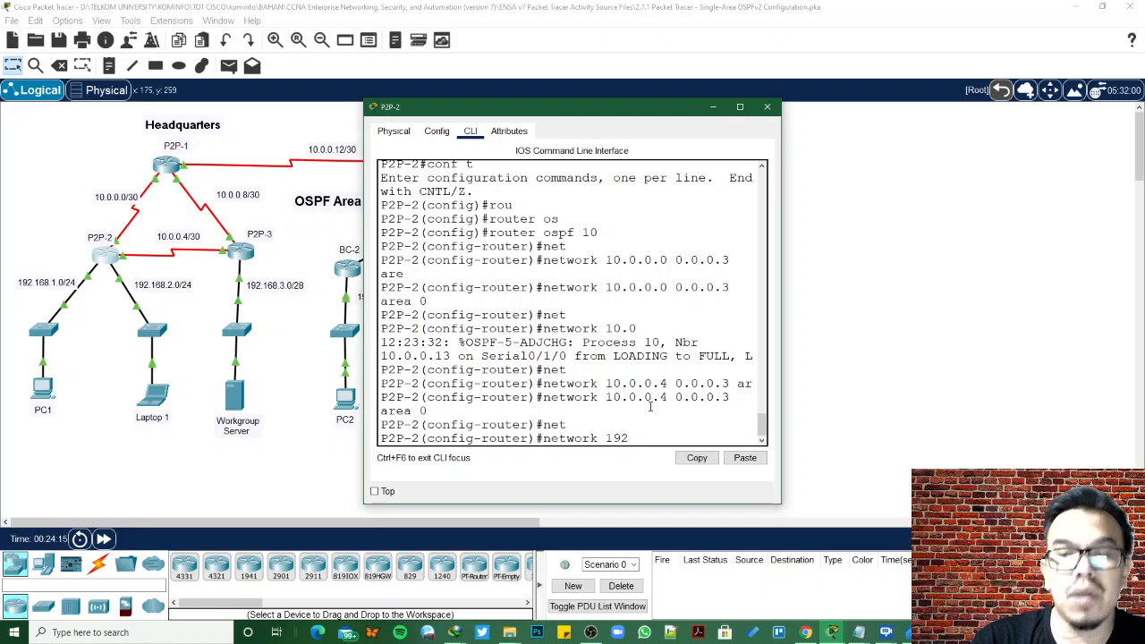
{"action": "type", "text": ".168"}
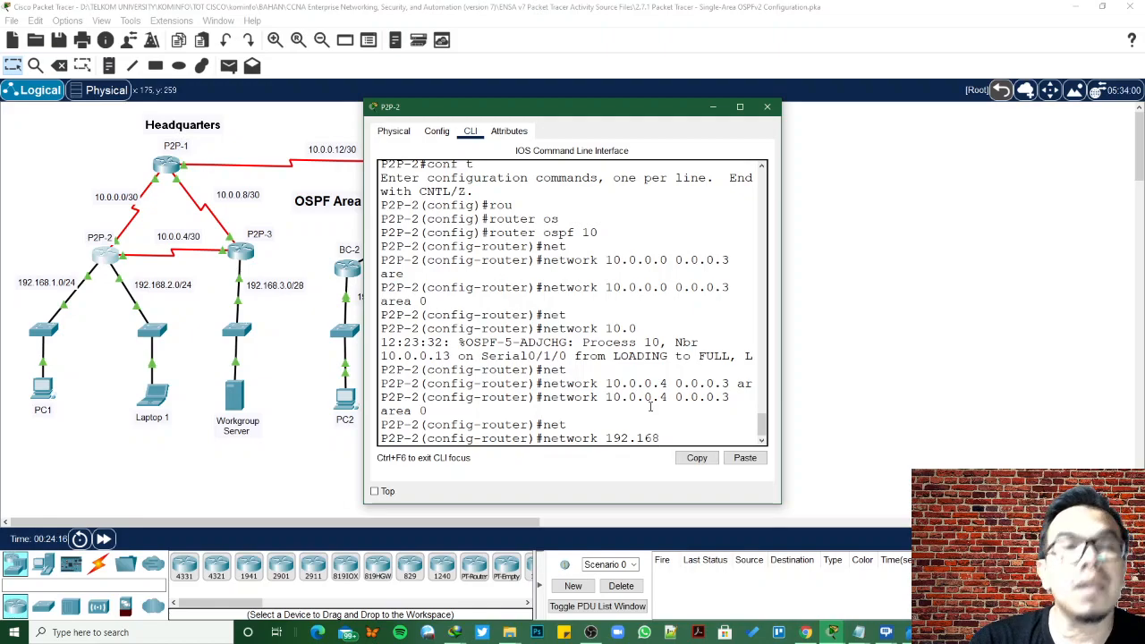
{"action": "type", "text": ".1.0"}
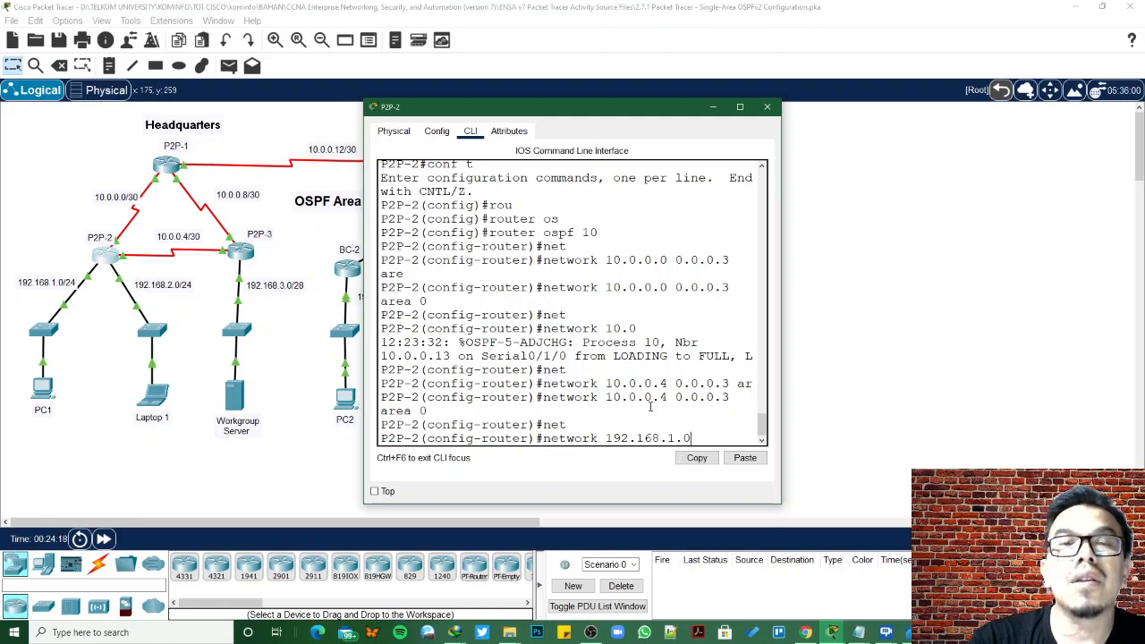
{"action": "type", "text": " 0.0.0"}
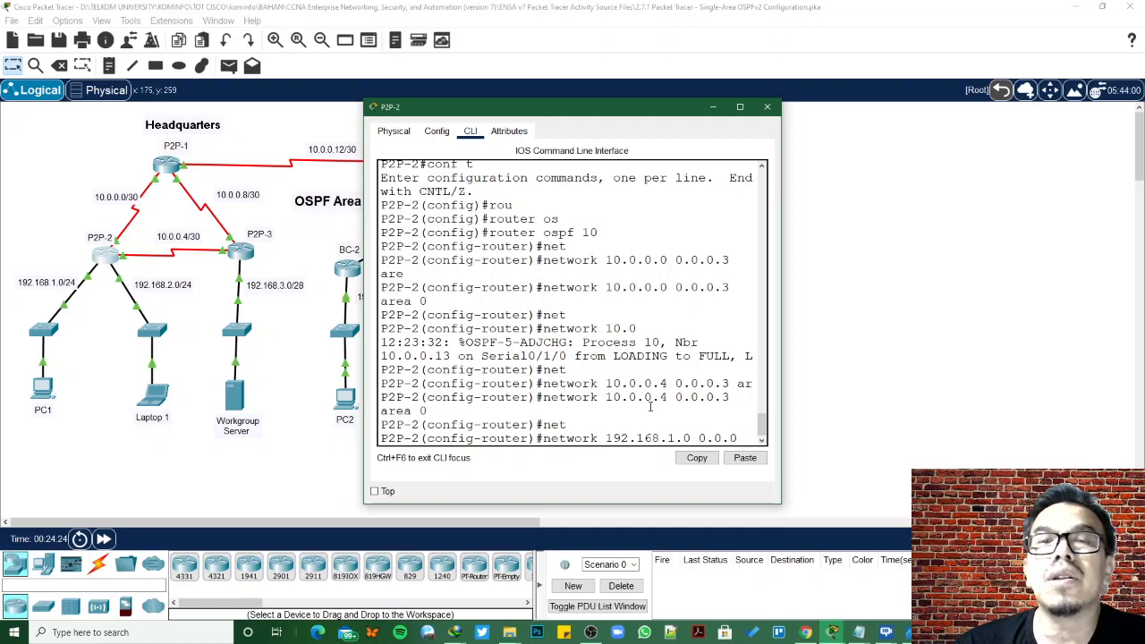
{"action": "type", "text": ".255"}
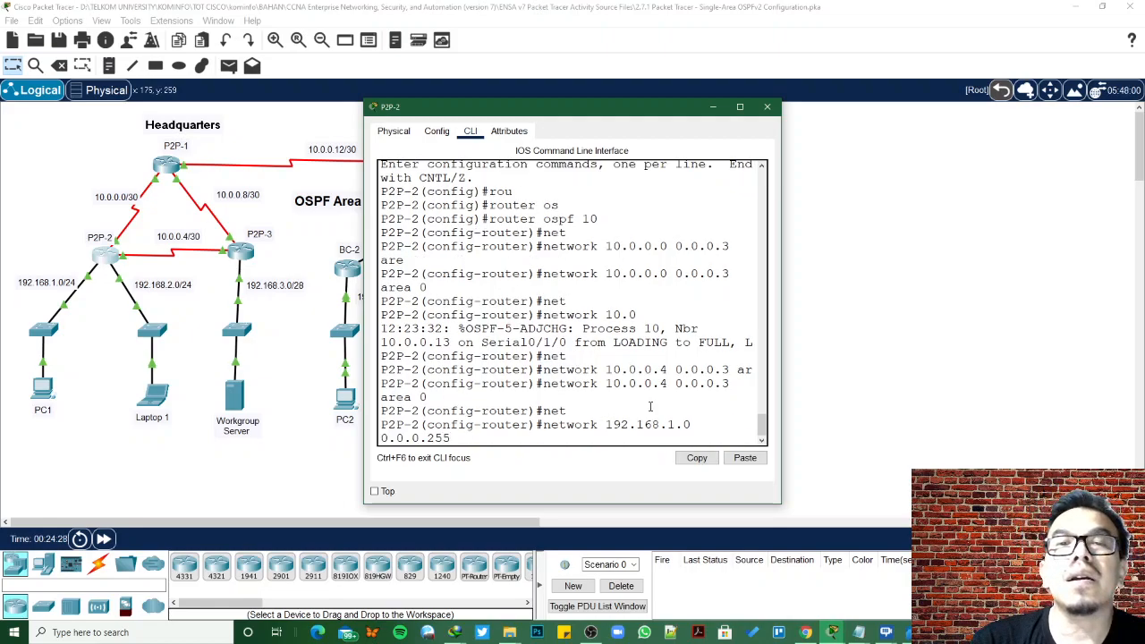
{"action": "type", "text": " area 0"}
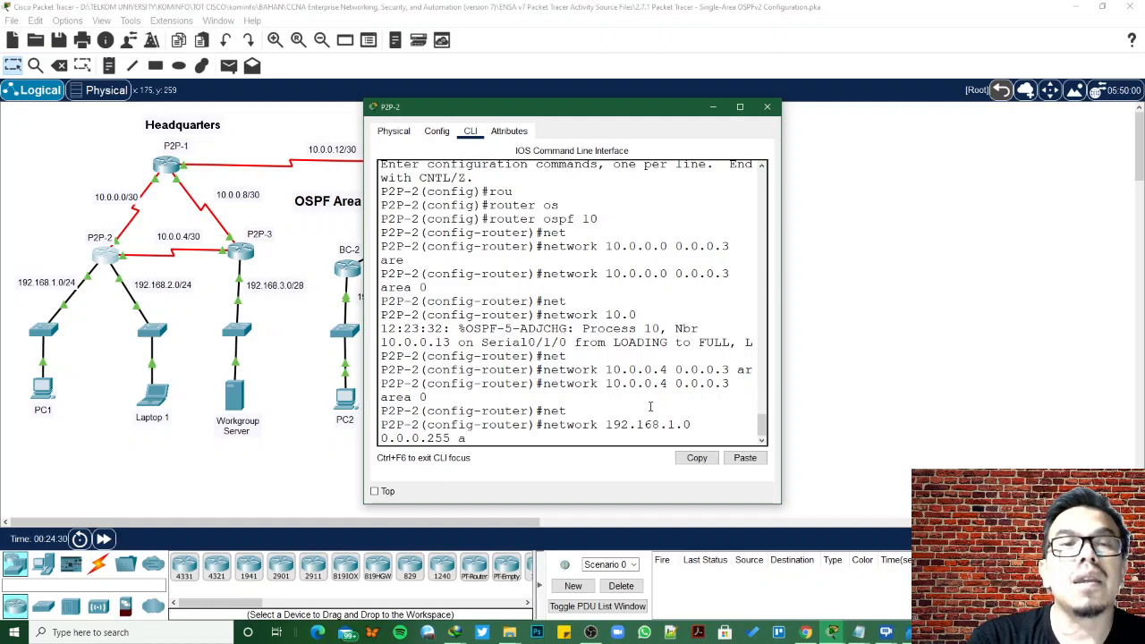
{"action": "key", "text": "Tab"}
{"action": "type", "text": "0"}
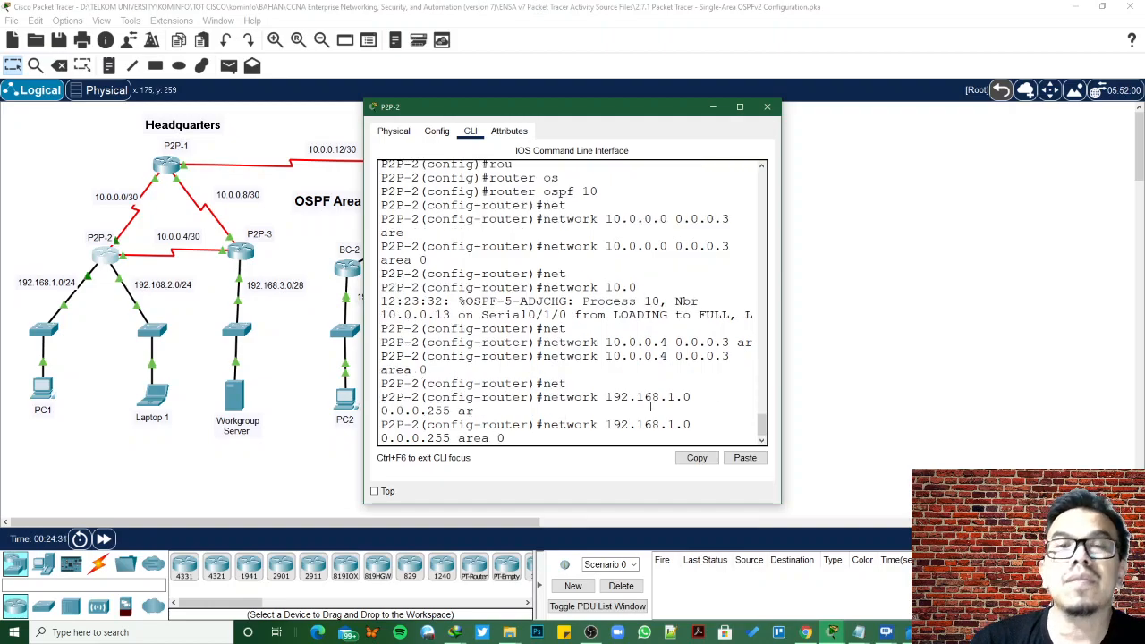
{"action": "key", "text": "Return"}
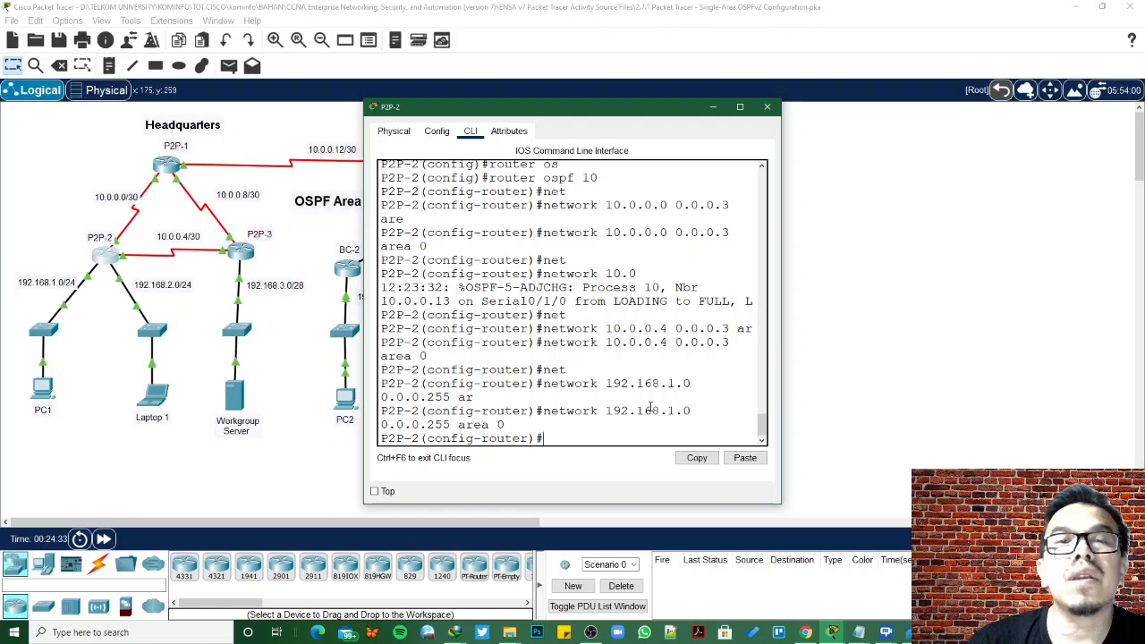
Advertise network 192.168.2.0 with wildcard mask 0.0.0.255 in area 0 on P2P-2
{"action": "key", "text": "Up"}
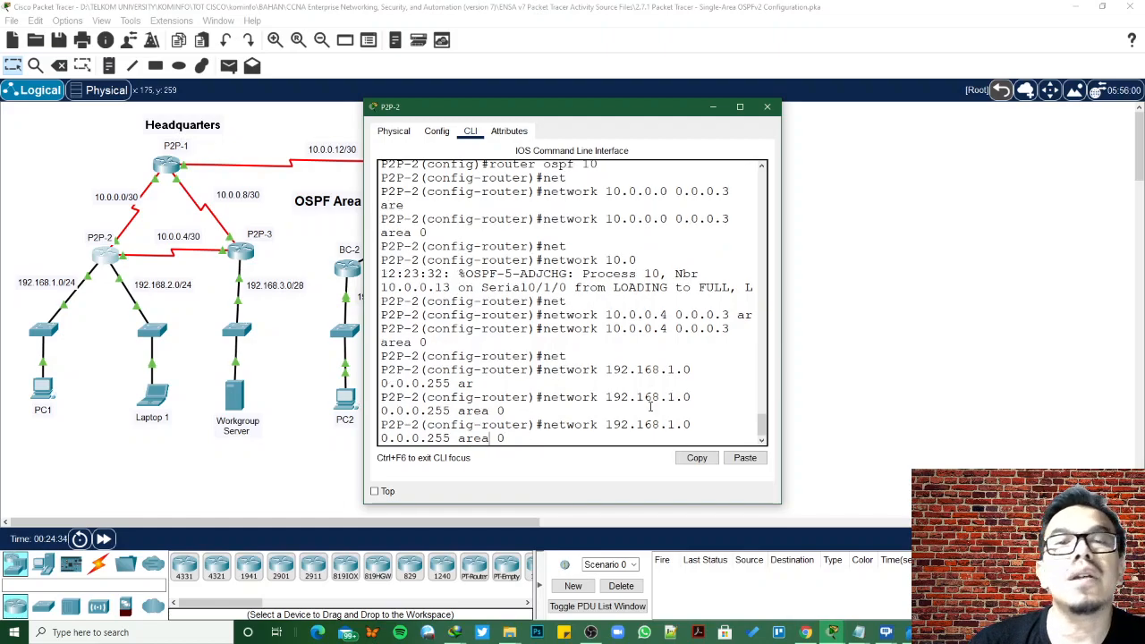
{"action": "key", "text": "Left"}
{"action": "key", "text": "Left"}
{"action": "key", "text": "Left"}
{"action": "key", "text": "Left"}
{"action": "key", "text": "Left"}
{"action": "key", "text": "Left"}
{"action": "key", "text": "Left"}
{"action": "key", "text": "Left"}
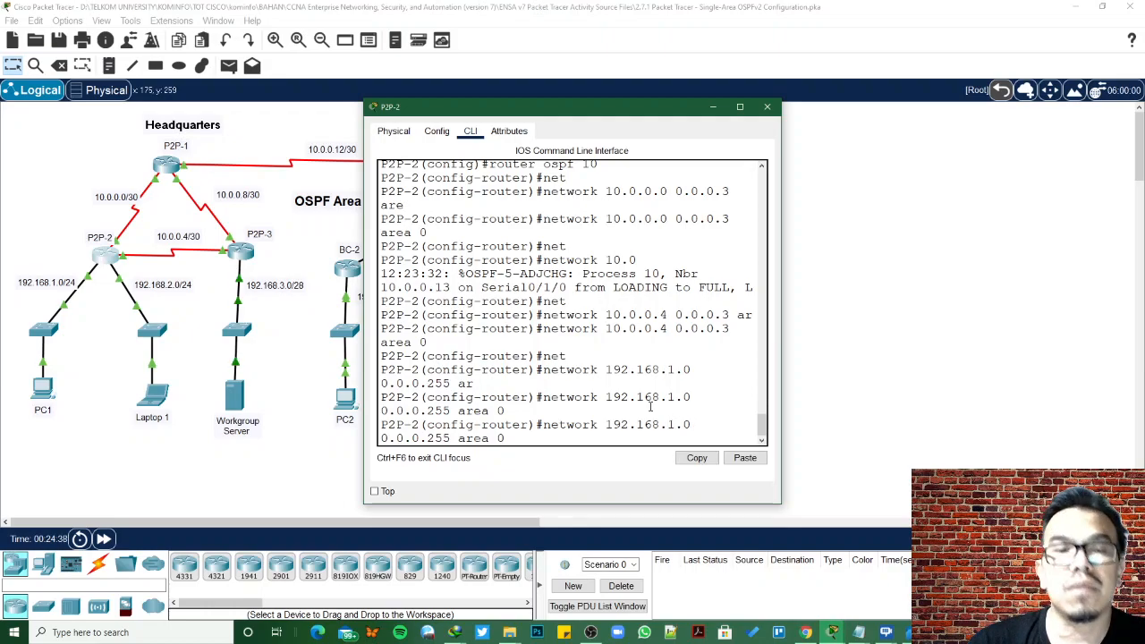
{"action": "key", "text": "BackSpace"}
{"action": "type", "text": "2"}
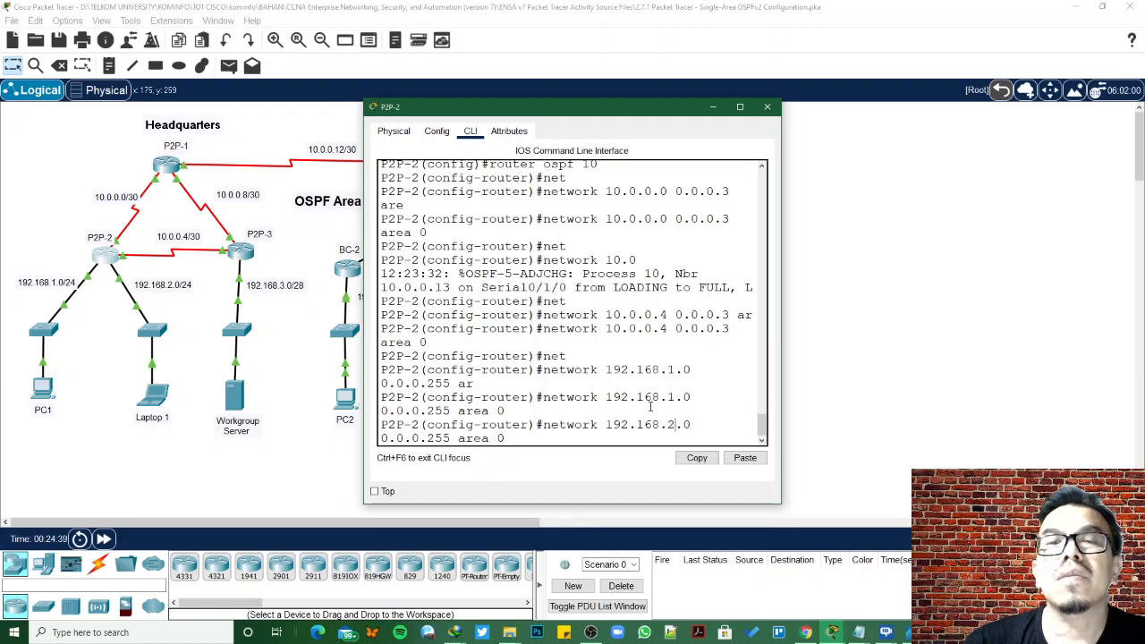
{"action": "key", "text": "Return"}
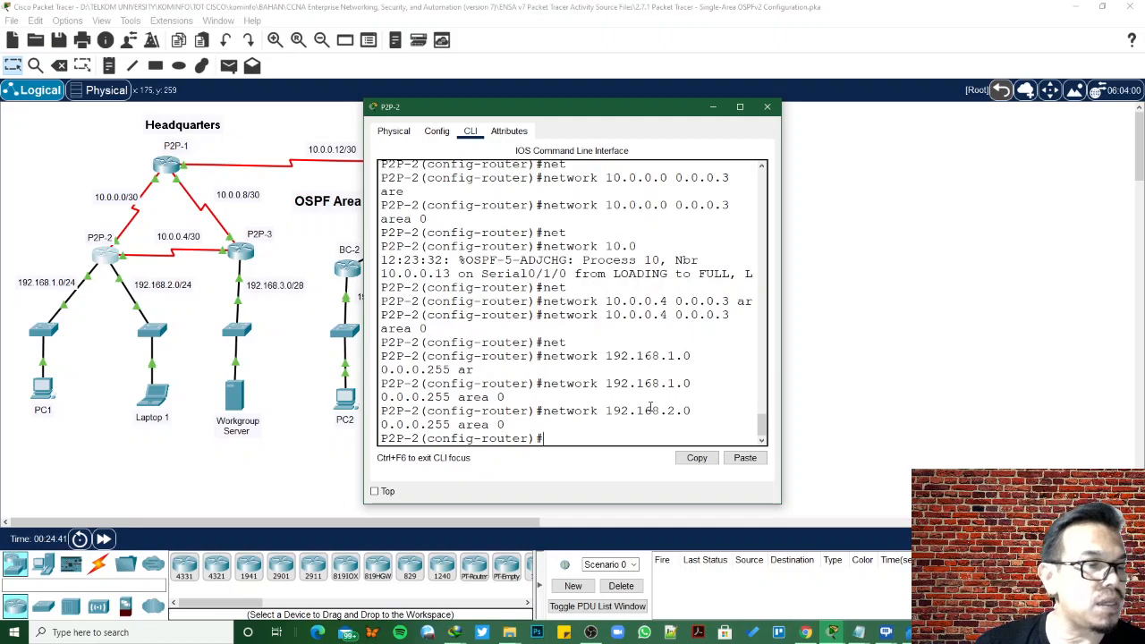
Enter global configuration mode on P2P-3 and start OSPF routing with process ID 10
{"action": "left_click", "coordinate": [249, 260]}
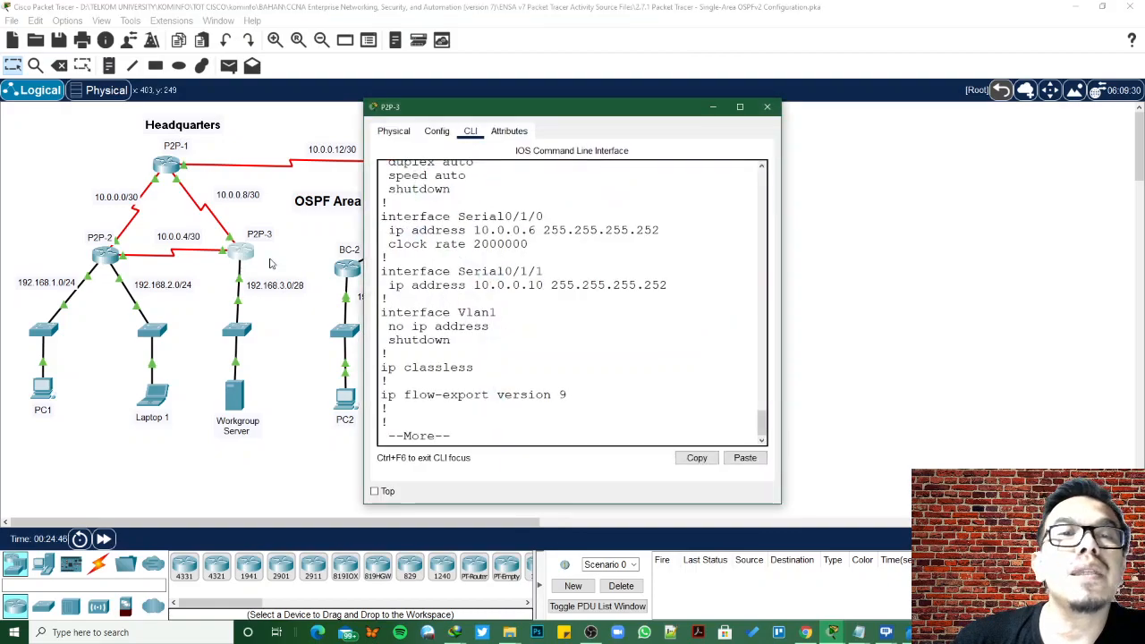
{"action": "key", "text": "space"}
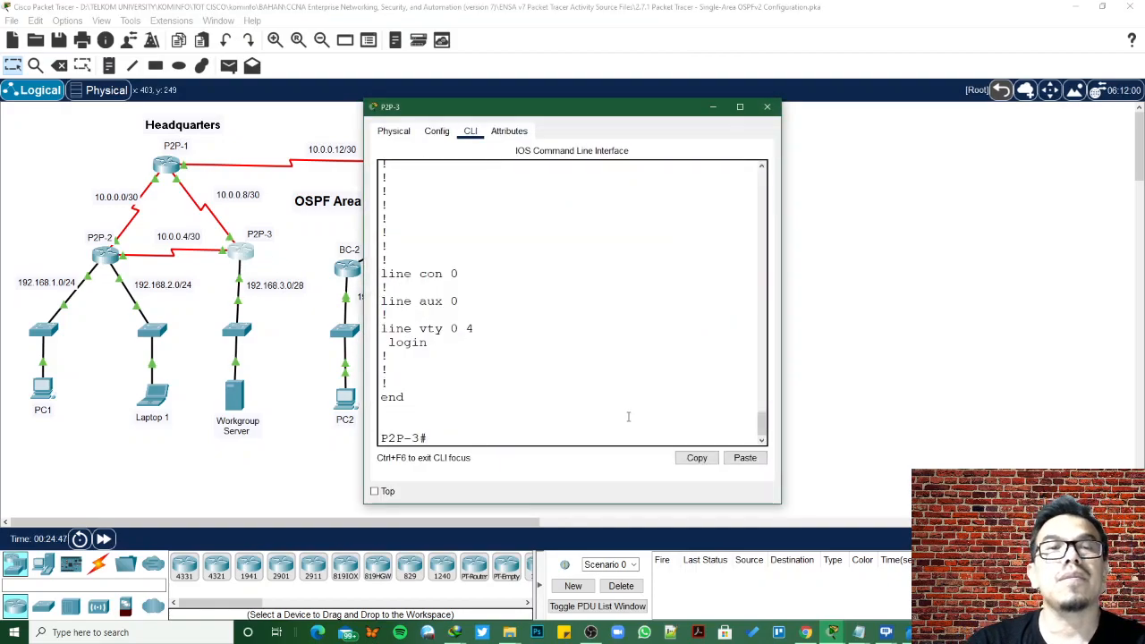
{"action": "type", "text": "conf t"}
{"action": "key", "text": "Return"}
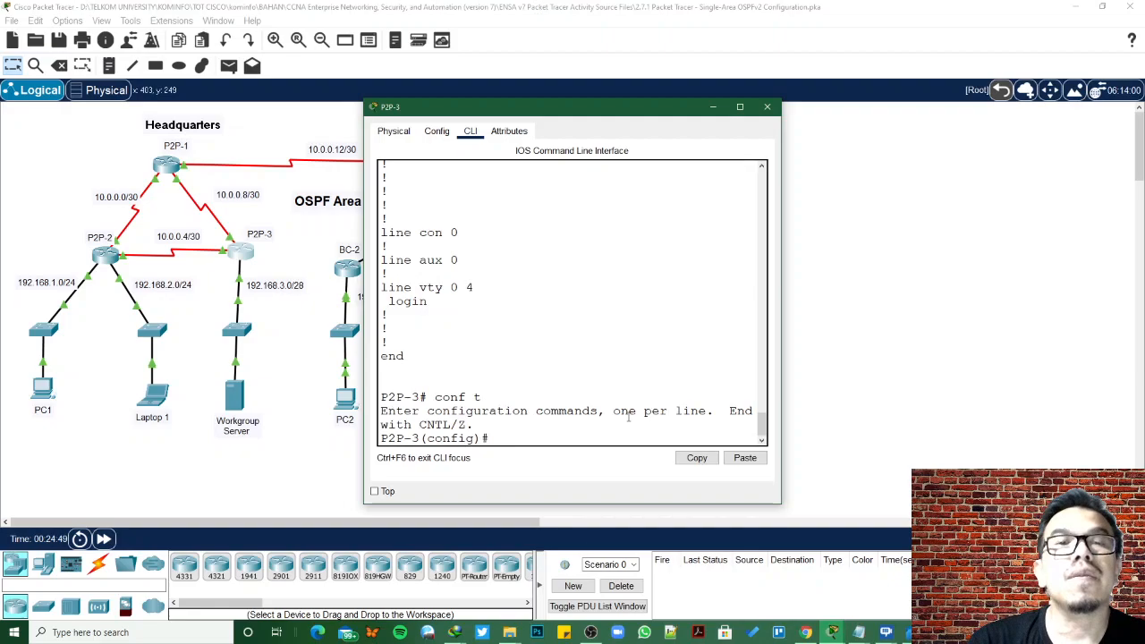
{"action": "type", "text": "rou"}
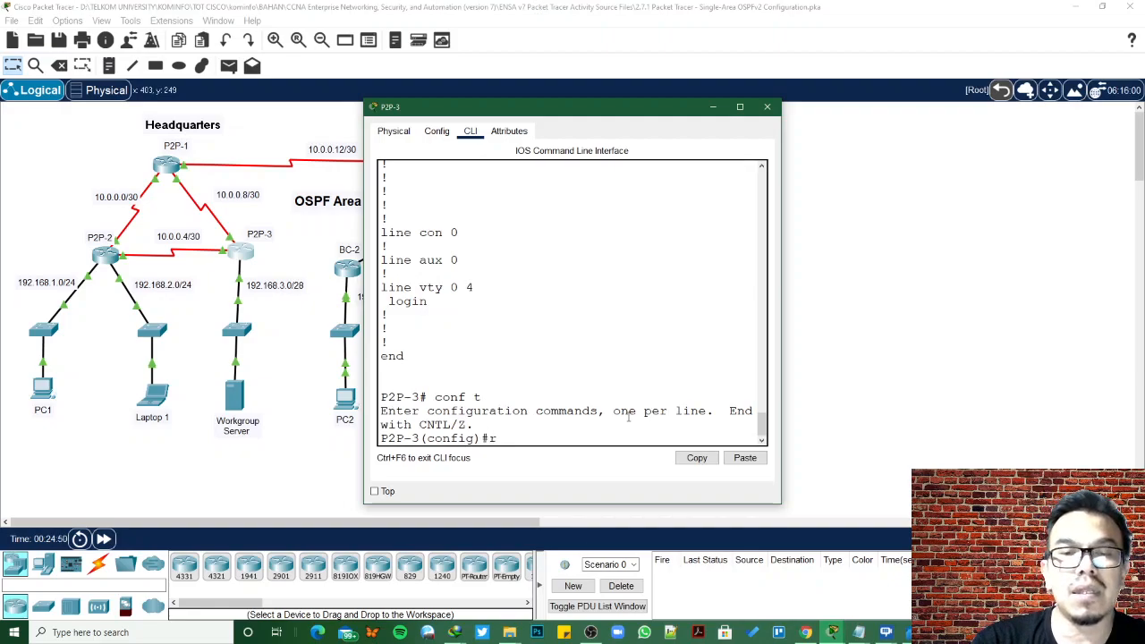
{"action": "key", "text": "Tab"}
{"action": "type", "text": "os"}
{"action": "key", "text": "Tab"}
{"action": "type", "text": "10"}
{"action": "key", "text": "Return"}
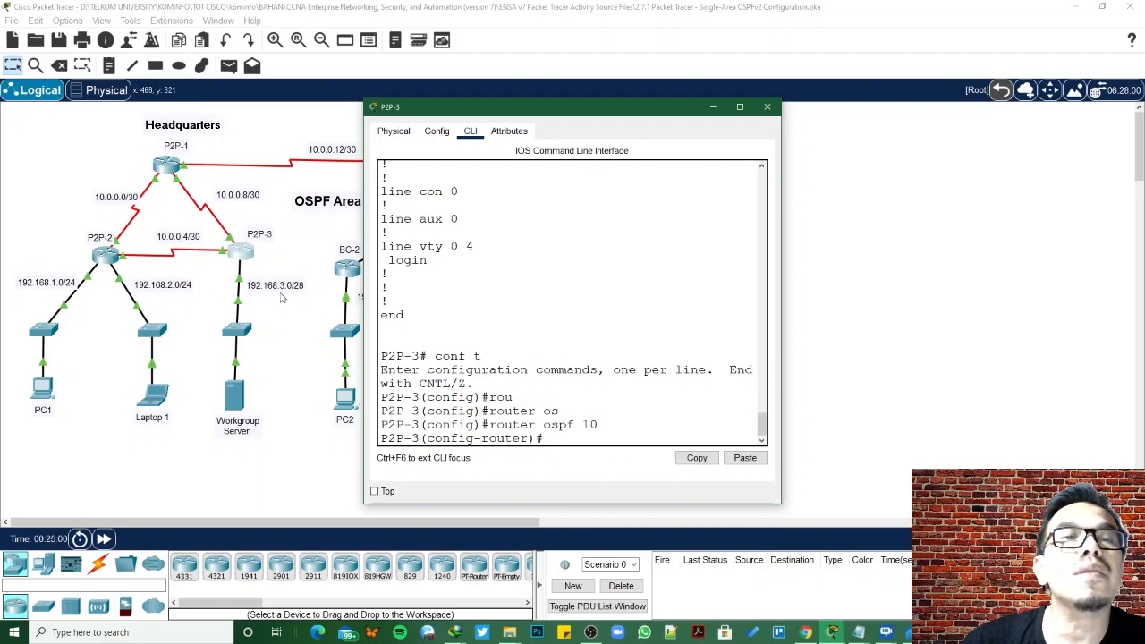
Advertise network 10.0.0.4 with wildcard mask 0.0.0.3 in area 0 on P2P-3
{"action": "type", "text": "net"}
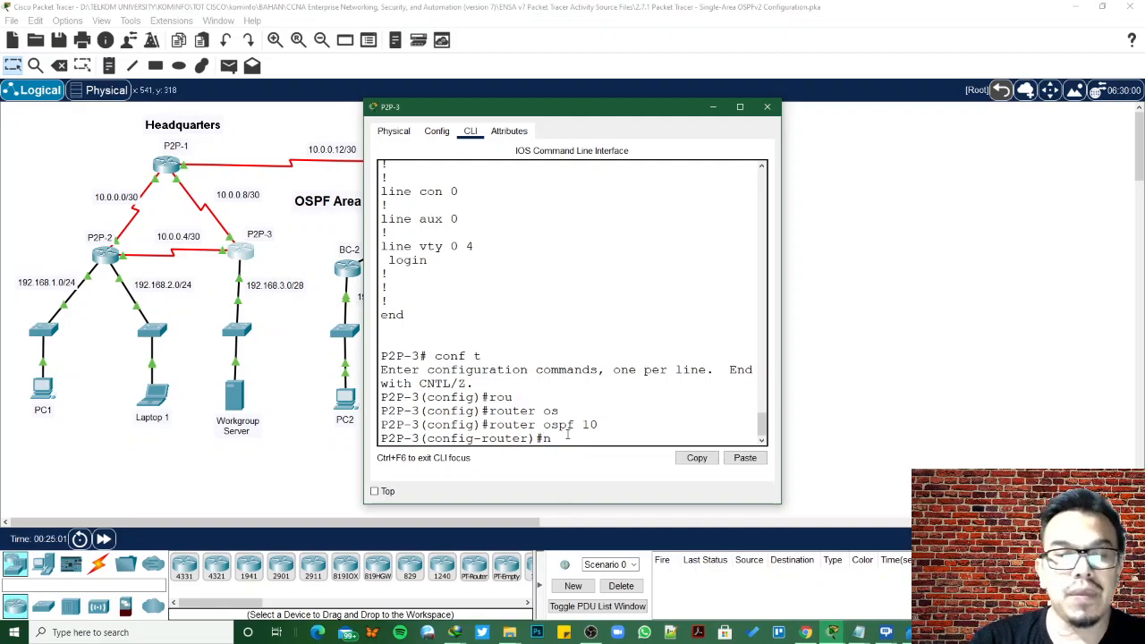
{"action": "key", "text": "Tab"}
{"action": "type", "text": "10"}
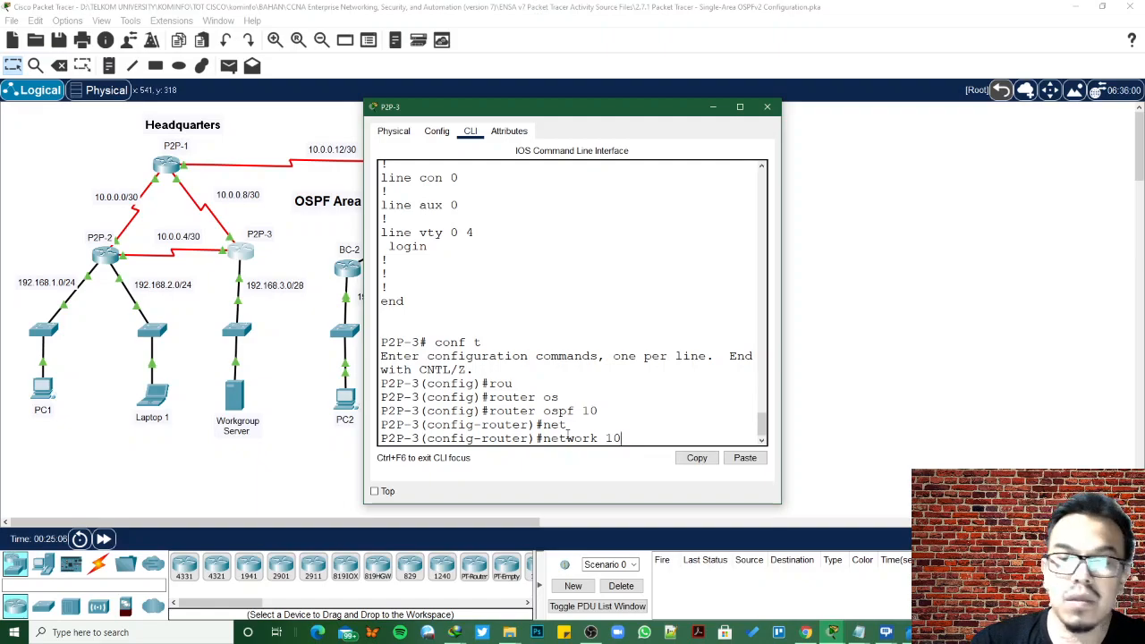
{"action": "type", "text": ".0.0.4"}
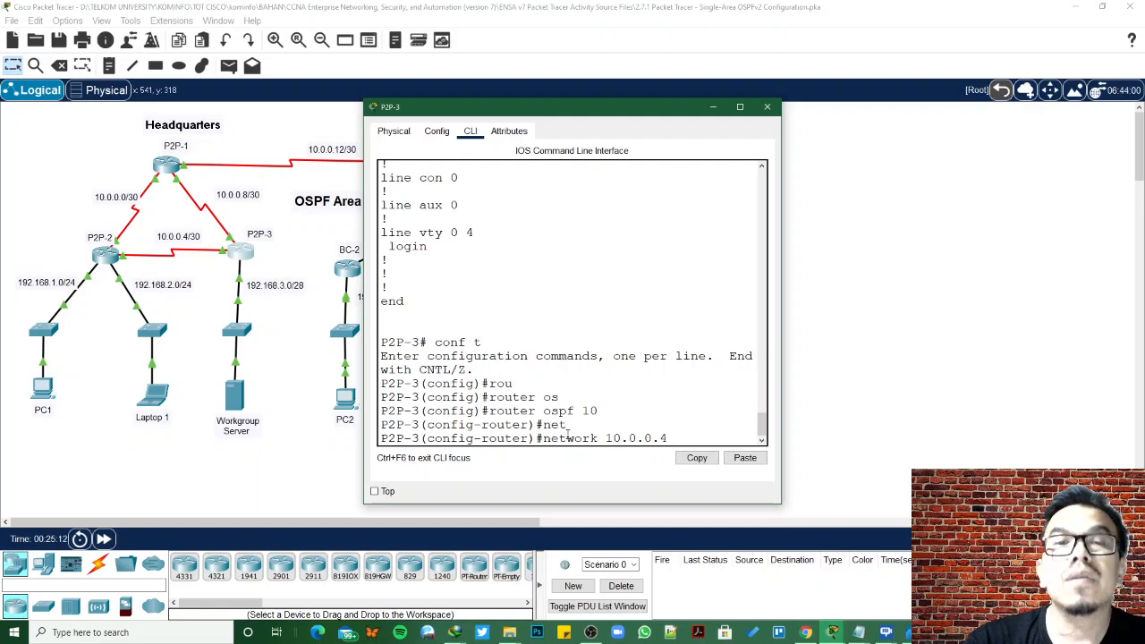
{"action": "type", "text": " 0.0.0"}
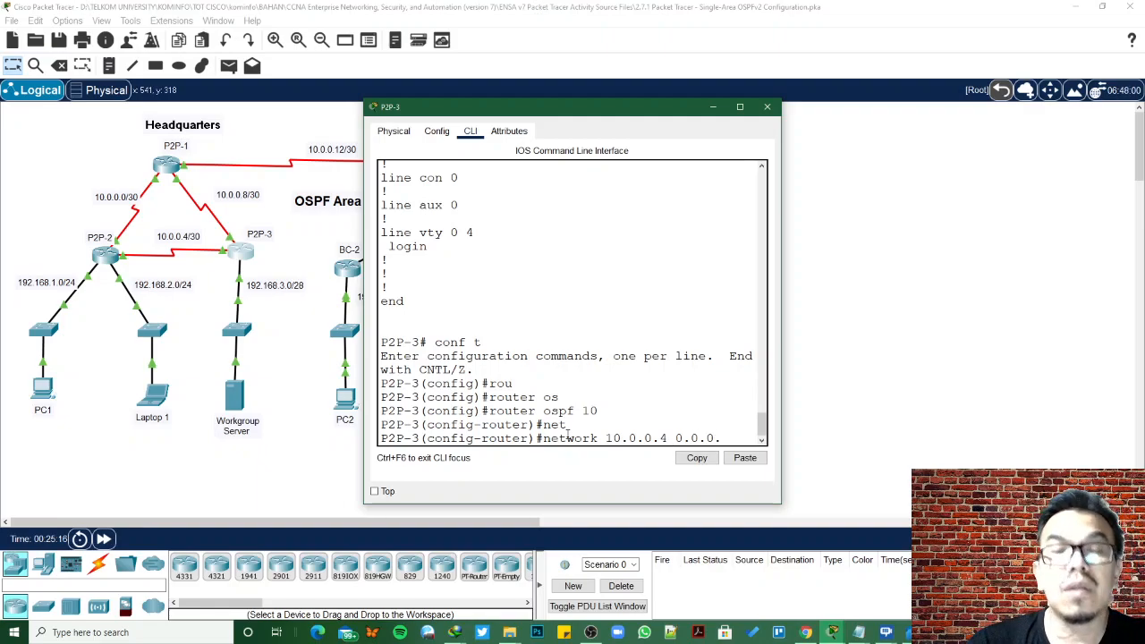
{"action": "type", "text": ".3 are"}
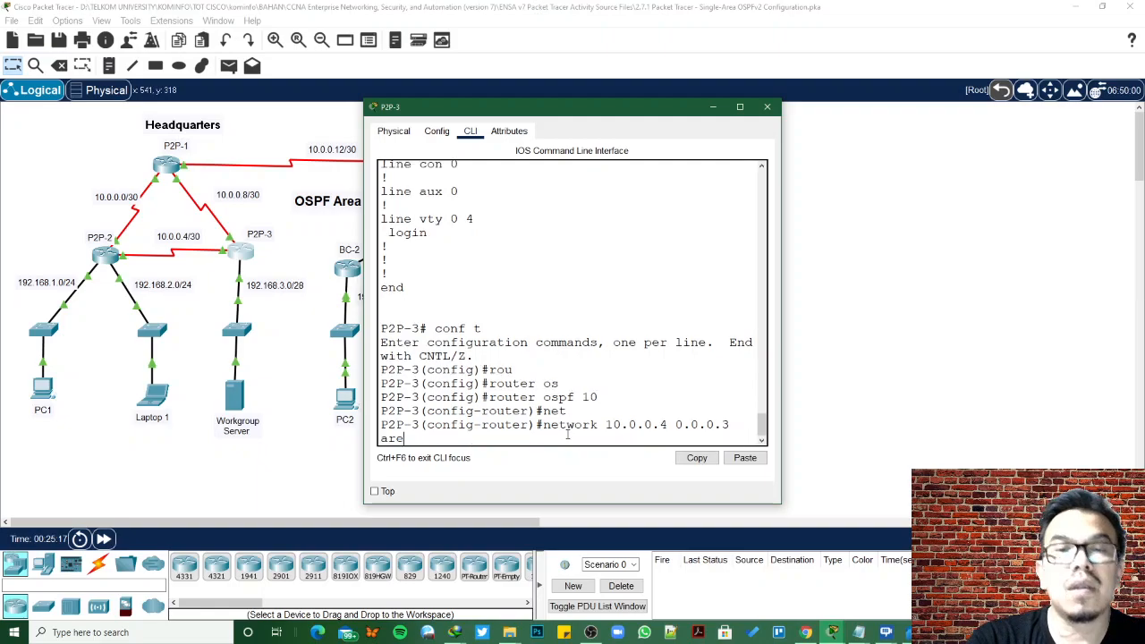
{"action": "key", "text": "Tab"}
{"action": "key", "text": "Return"}
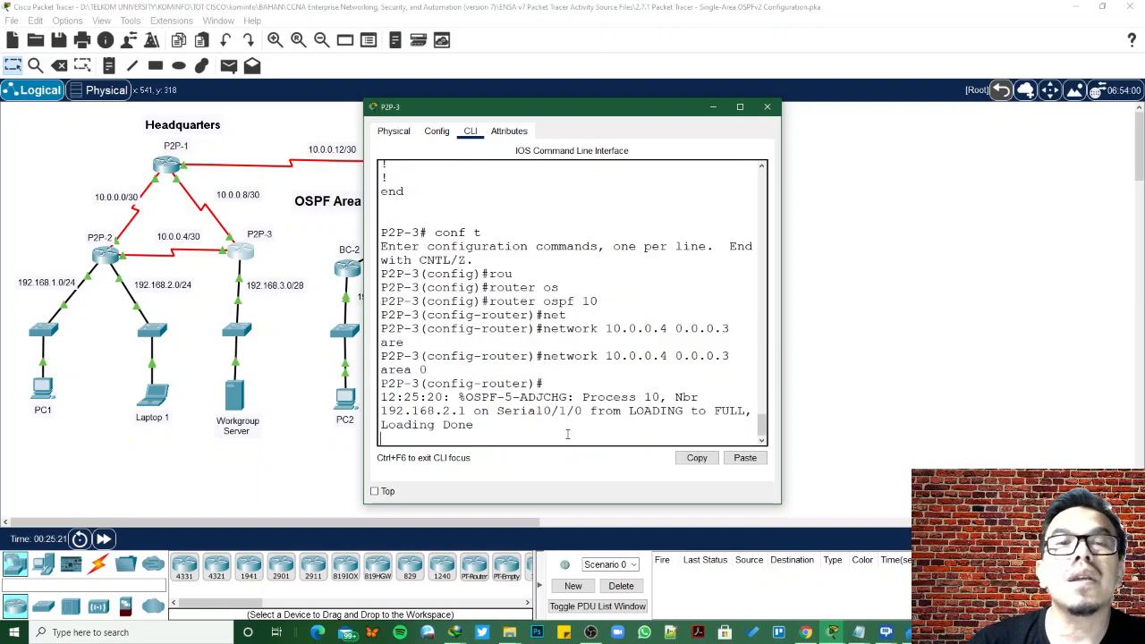
{"action": "key", "text": "Return"}
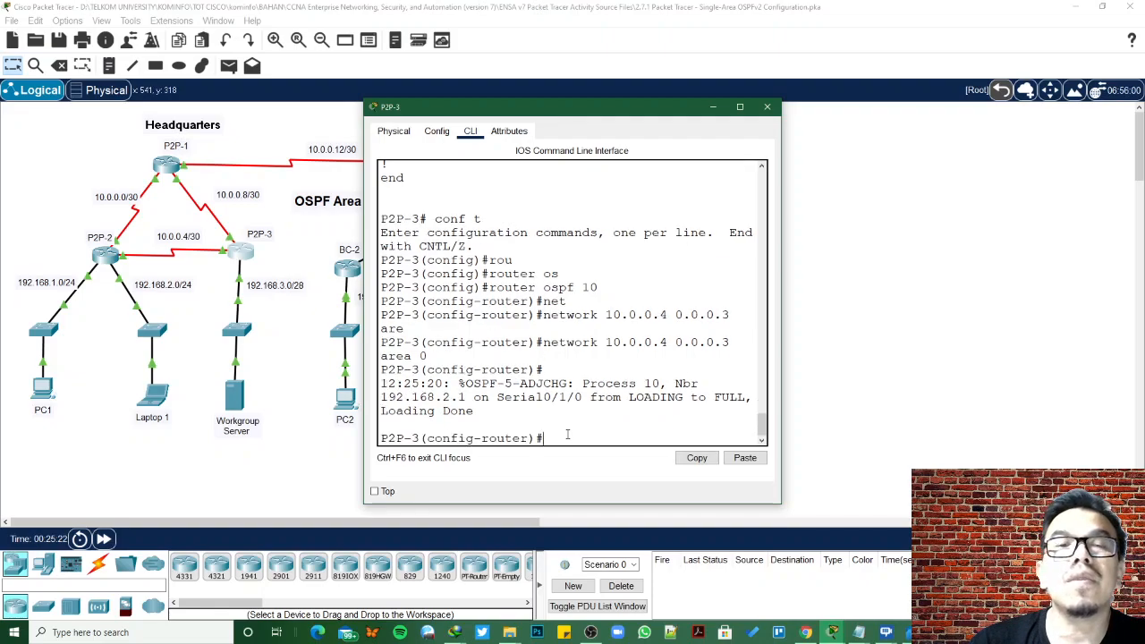
Advertise network 10.0.0.8 with wildcard mask 0.0.0.3 in area 0 on P2P-3
{"action": "key", "text": "Up"}
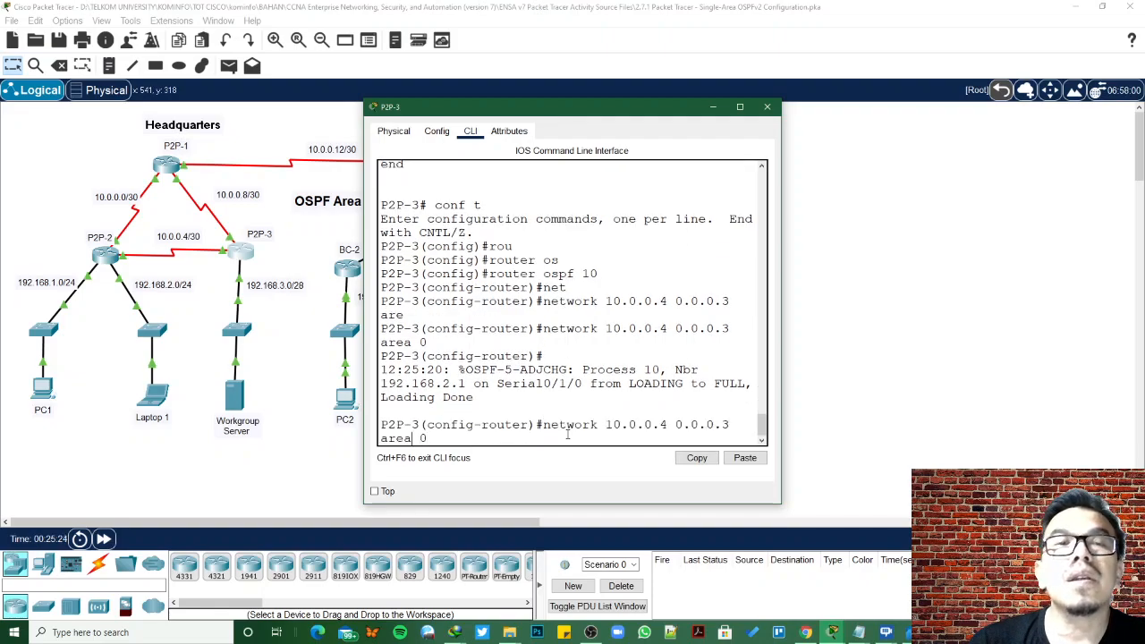
{"action": "key", "text": "Left"}
{"action": "key", "text": "Left"}
{"action": "key", "text": "Left"}
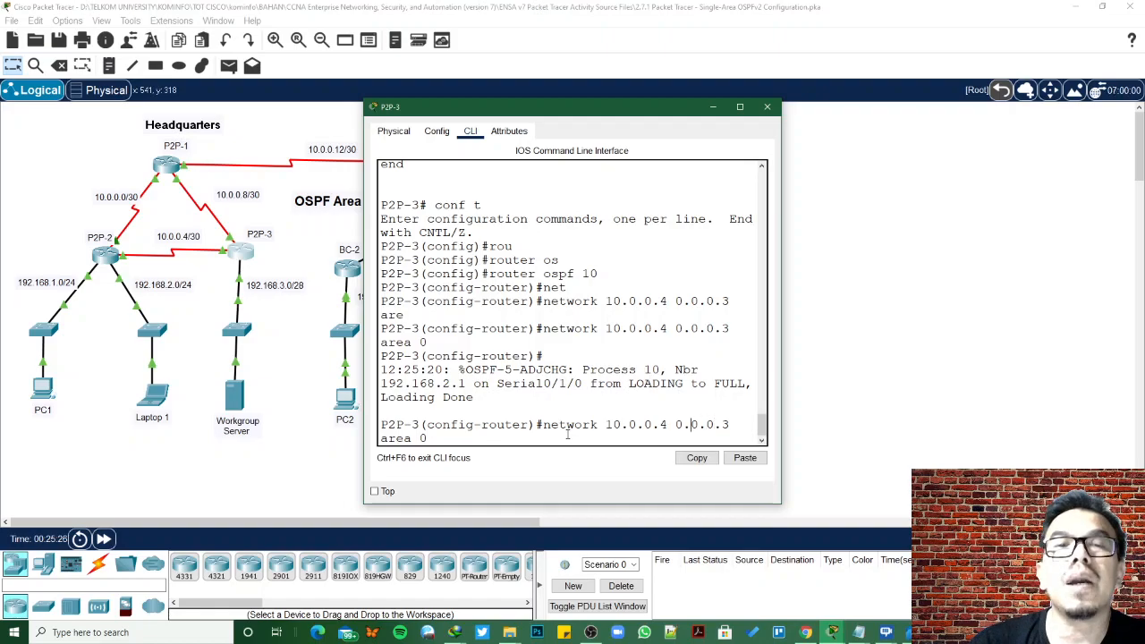
{"action": "key", "text": "BackSpace"}
{"action": "type", "text": "8"}
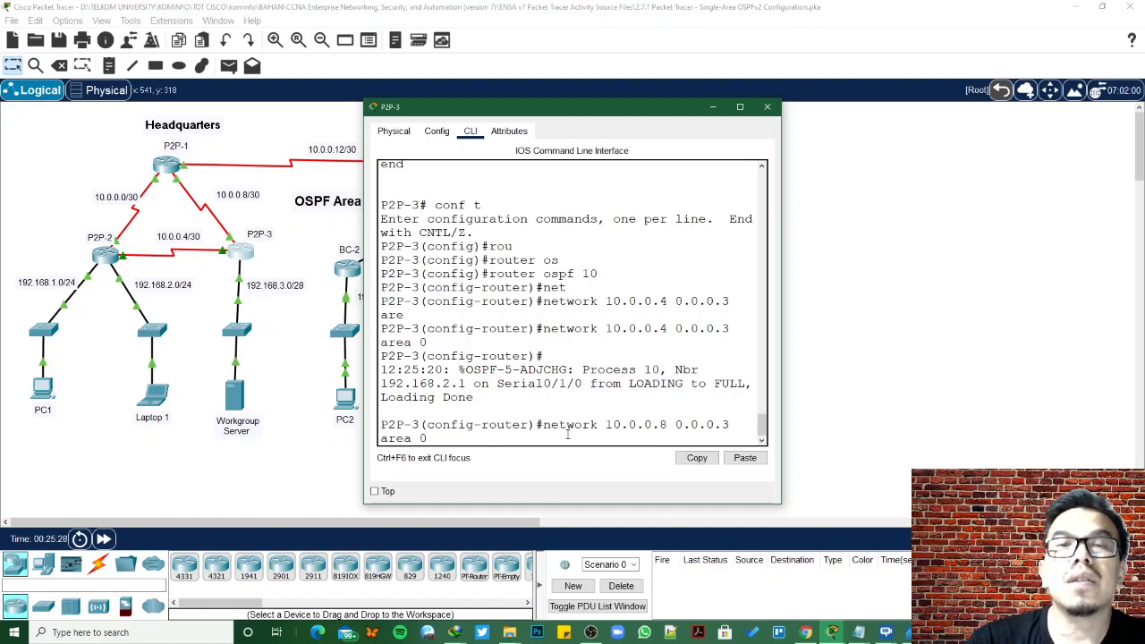
{"action": "key", "text": "Return"}
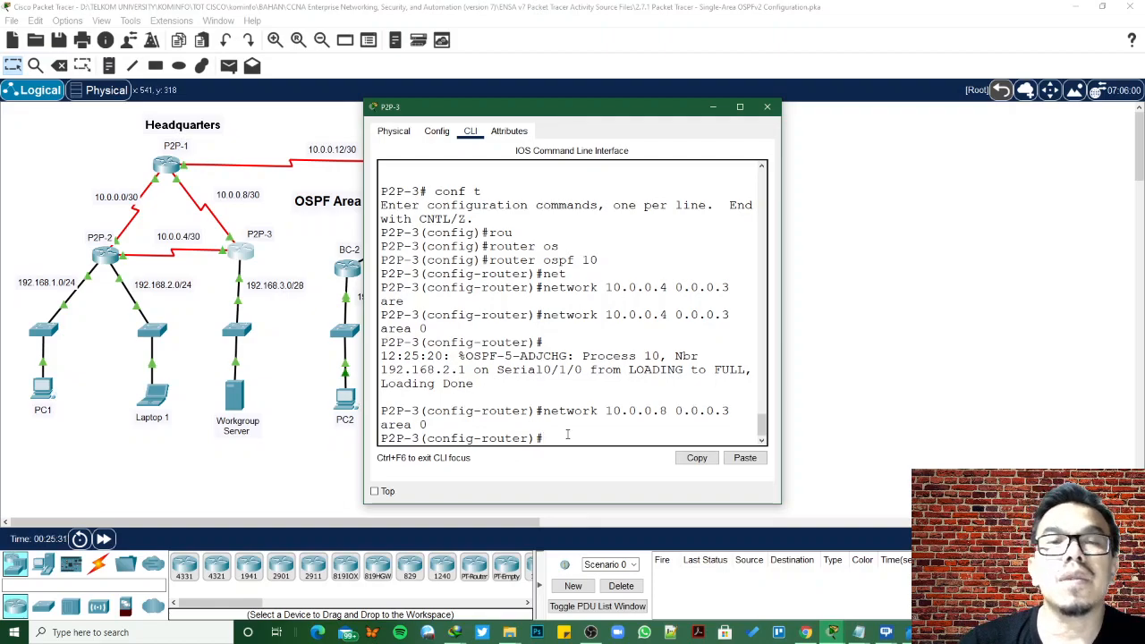
{"action": "key", "text": "Up"}
{"action": "key", "text": "Up"}
{"action": "key", "text": "Up"}
{"action": "key", "text": "Up"}
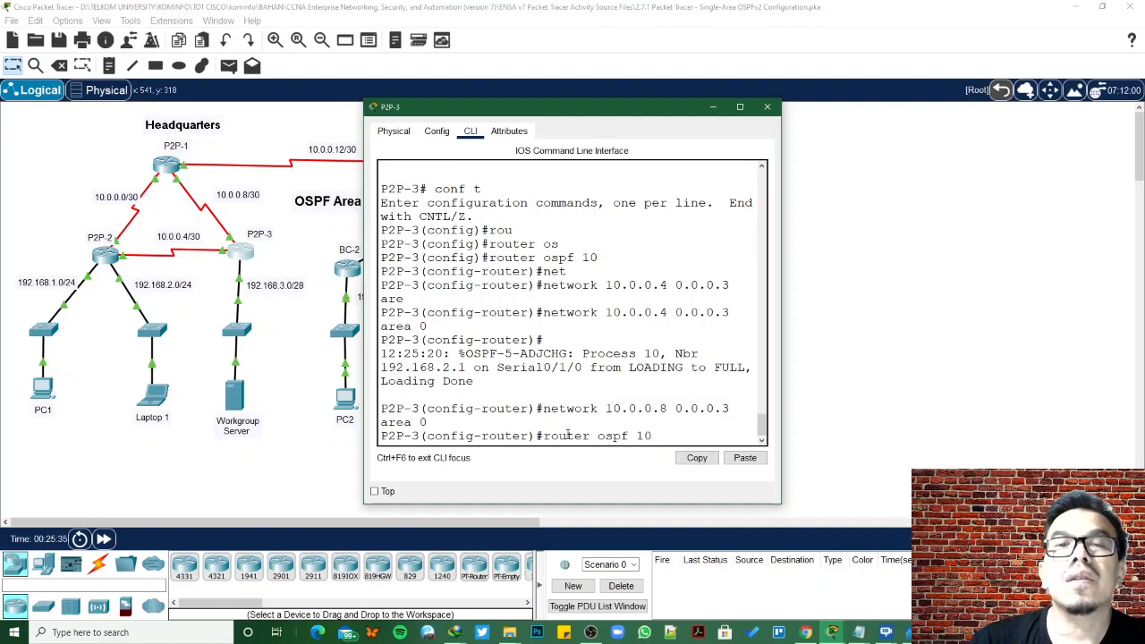
{"action": "key", "text": "Down"}
{"action": "key", "text": "Down"}
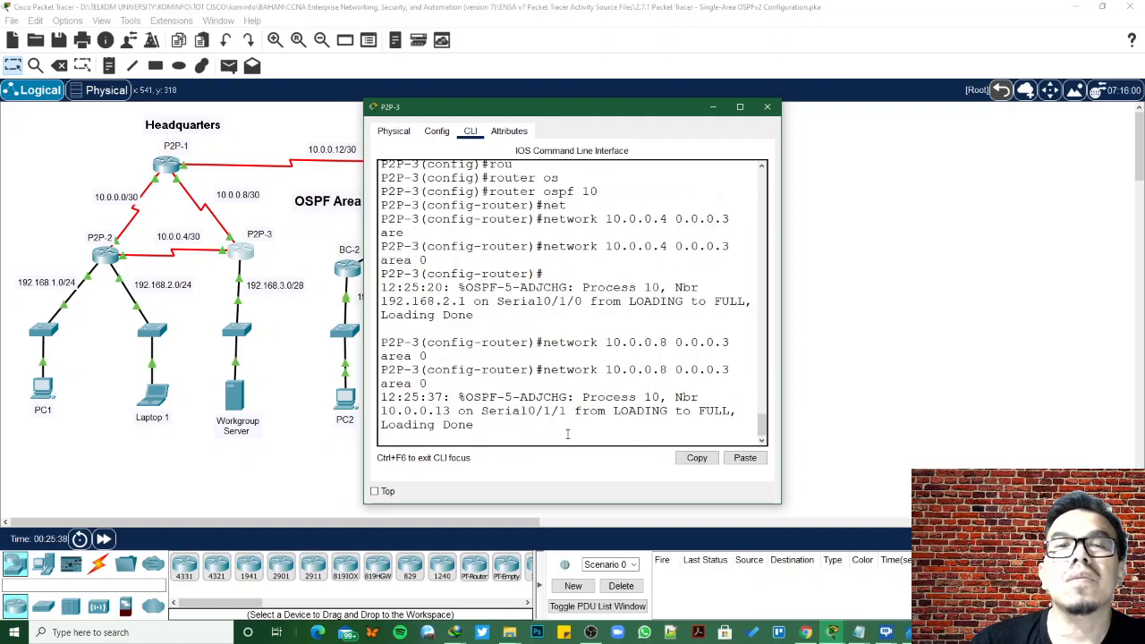
{"action": "scroll", "coordinate": [567, 433], "scroll_direction": "up", "scroll_amount": 1}
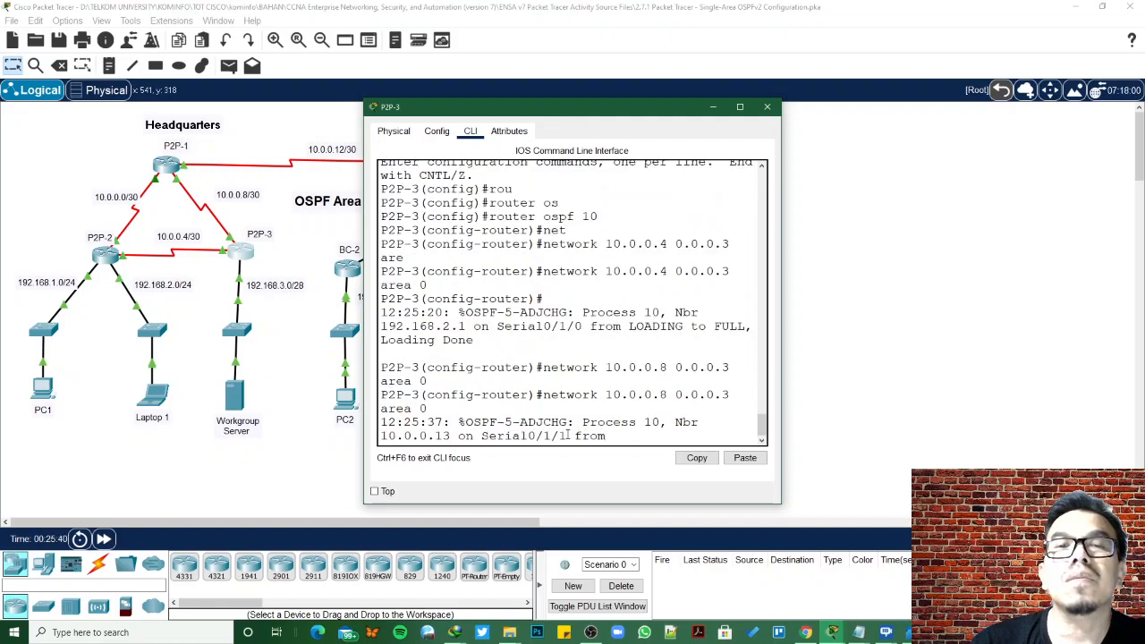
{"action": "key", "text": "Up"}
{"action": "key", "text": "Up"}
{"action": "key", "text": "Up"}
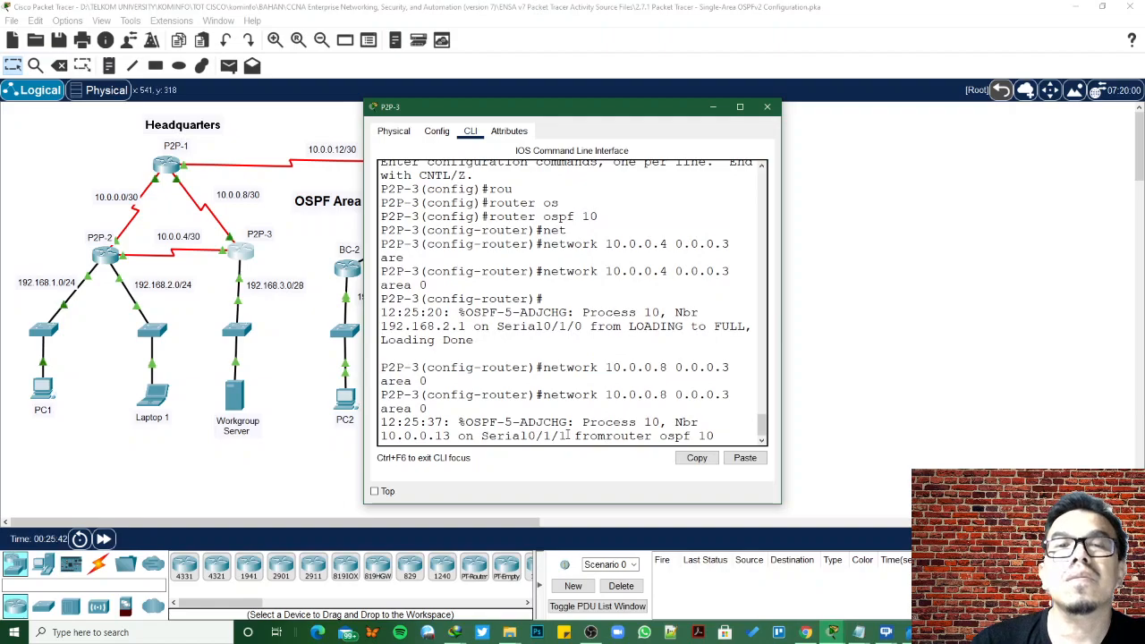
{"action": "key", "text": "BackSpace"}
{"action": "key", "text": "BackSpace"}
{"action": "key", "text": "BackSpace"}
{"action": "key", "text": "BackSpace"}
{"action": "key", "text": "BackSpace"}
{"action": "key", "text": "BackSpace"}
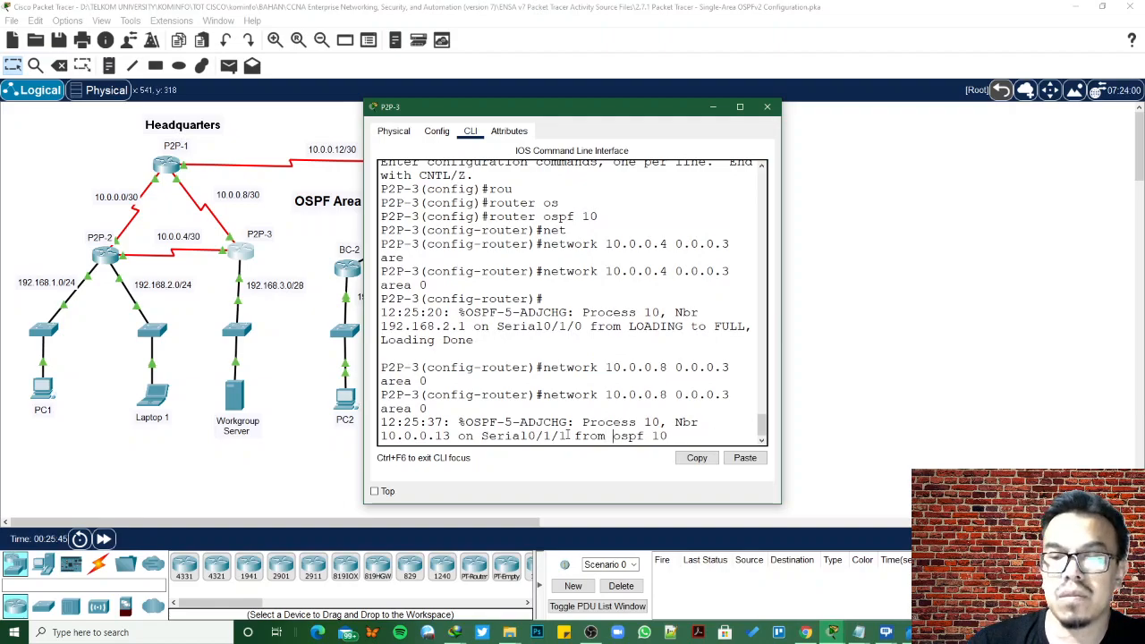
{"action": "key", "text": "BackSpace"}
{"action": "key", "text": "BackSpace"}
{"action": "key", "text": "BackSpace"}
{"action": "key", "text": "BackSpace"}
{"action": "key", "text": "BackSpace"}
{"action": "key", "text": "BackSpace"}
{"action": "key", "text": "BackSpace"}
{"action": "key", "text": "BackSpace"}
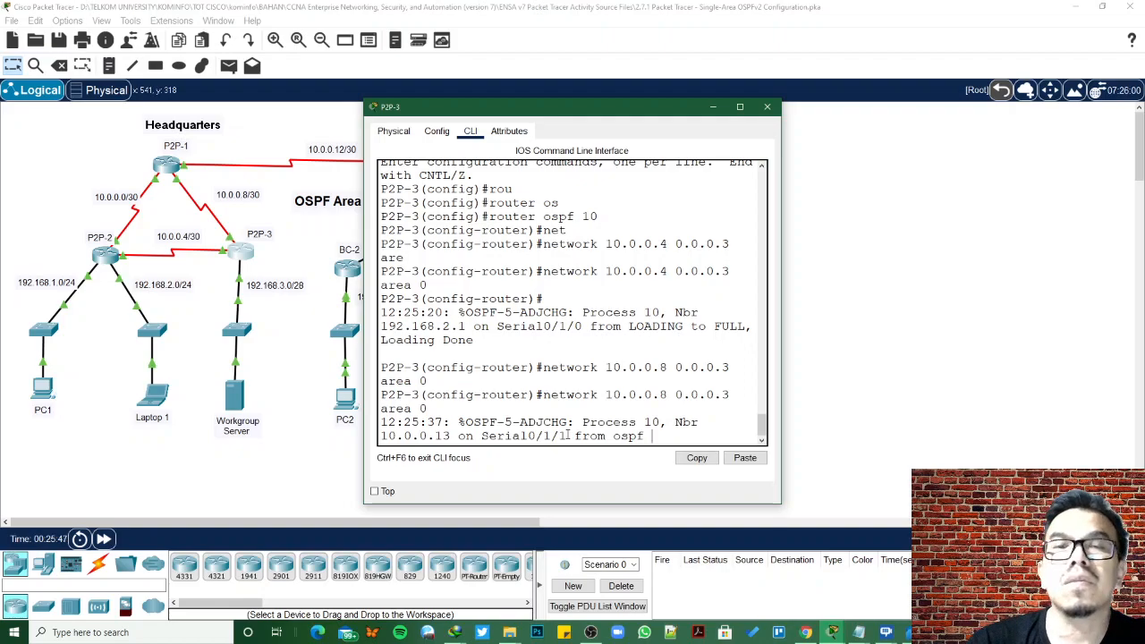
{"action": "key", "text": "Return"}
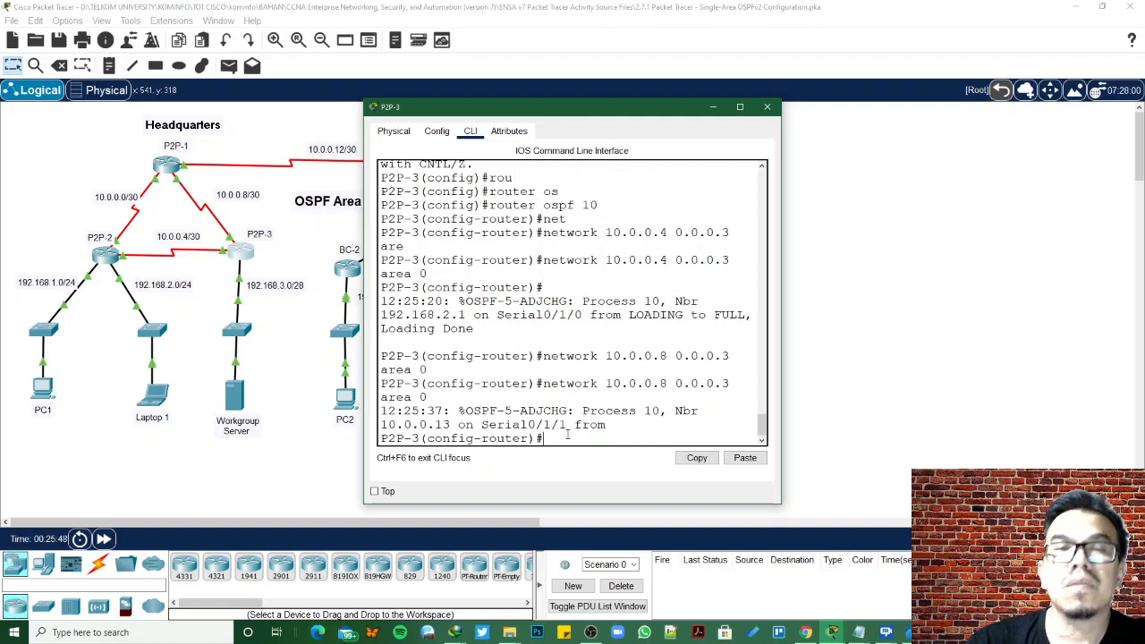
Advertise network 192.168.3.0 with wildcard mask 0.0.0.15 in area 0 on P2P-3
{"action": "type", "text": "net"}
{"action": "key", "text": "Tab"}
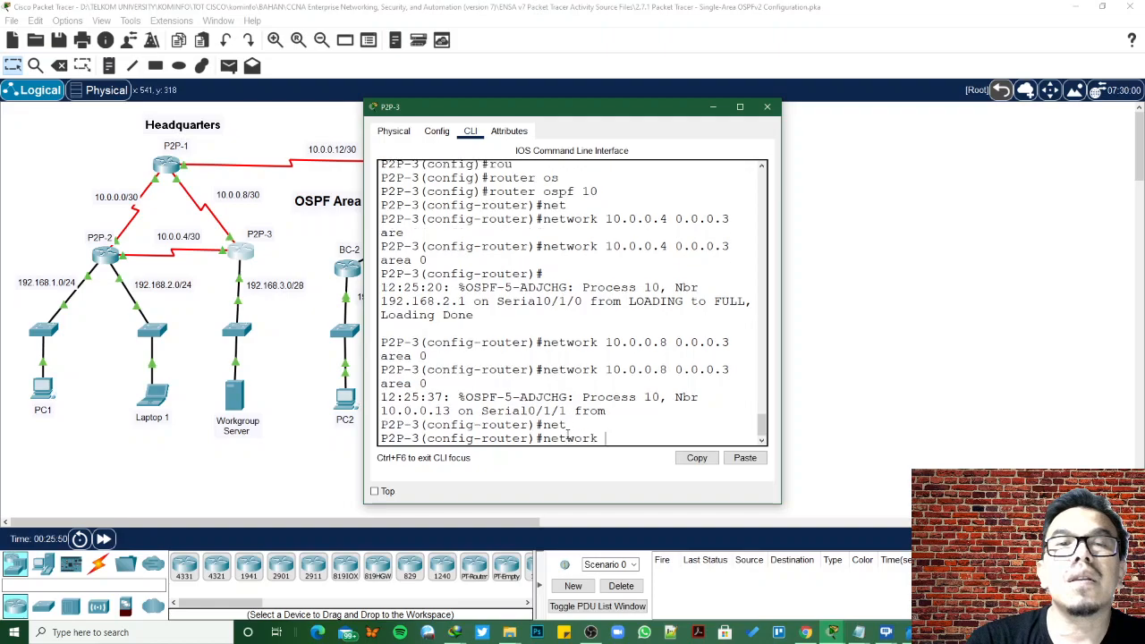
{"action": "type", "text": "192.168.3"}
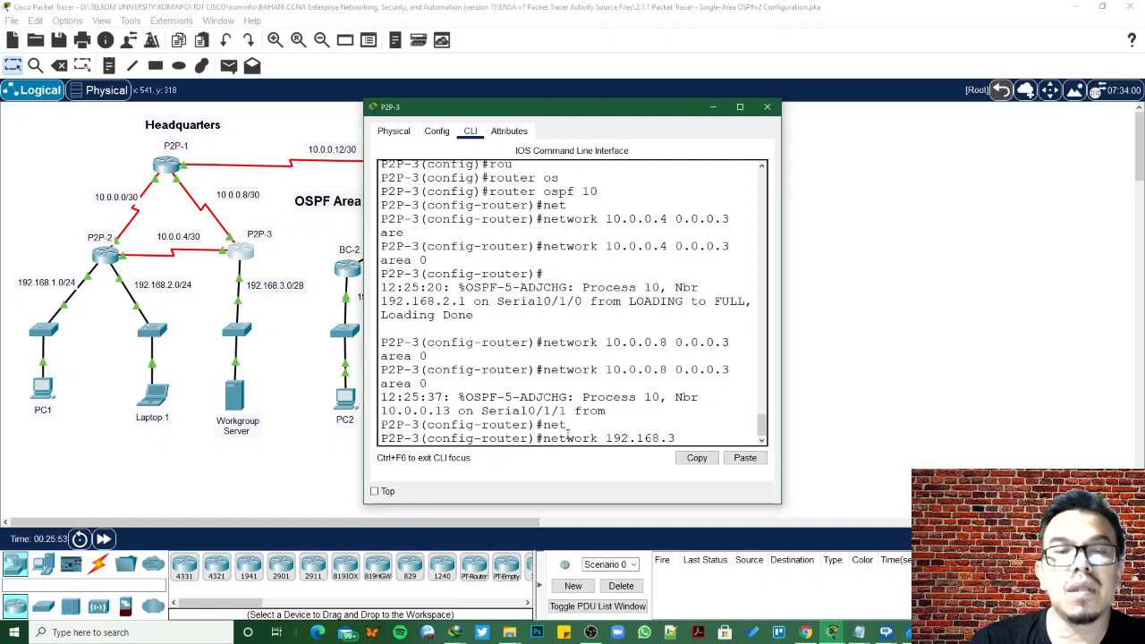
{"action": "type", "text": ".0 0.0.0.0"}
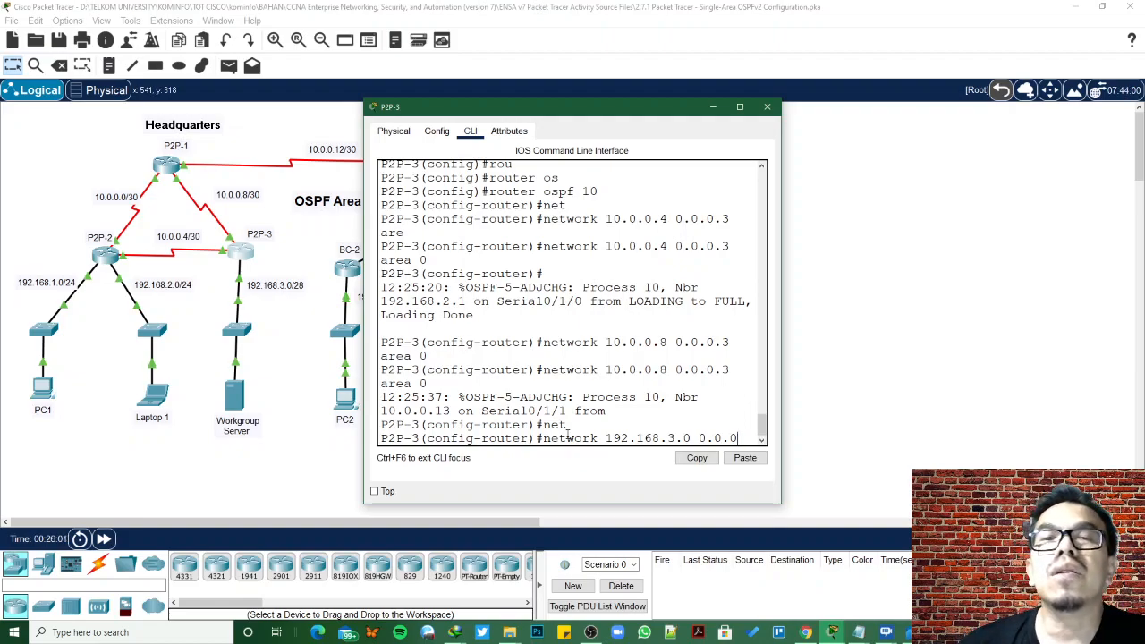
{"action": "key", "text": "BackSpace"}
{"action": "type", "text": "15 "}
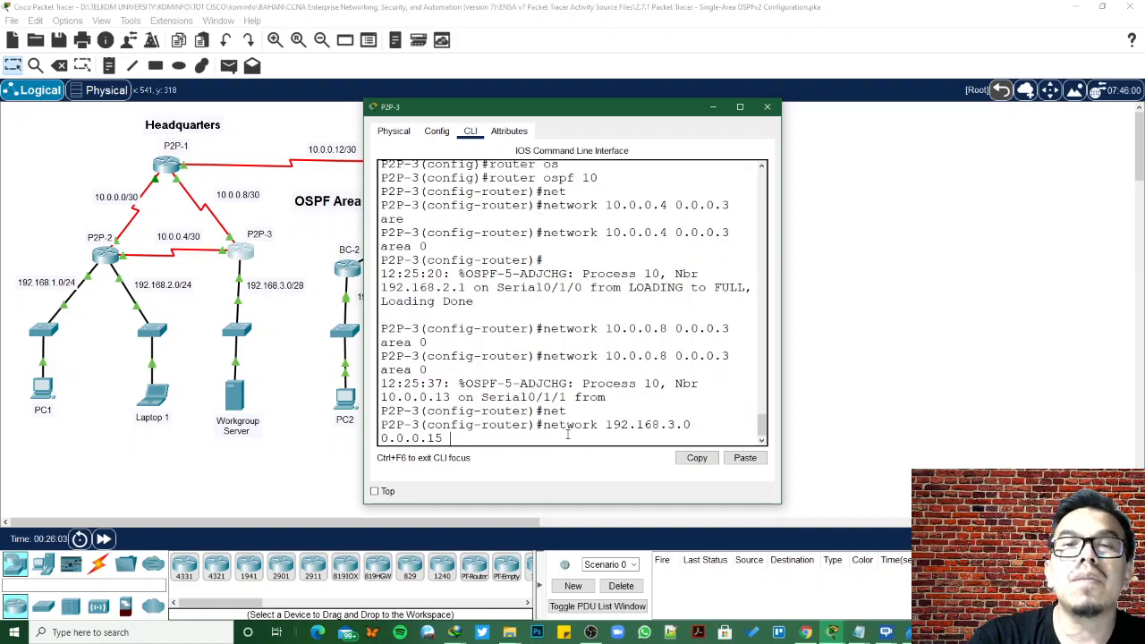
{"action": "type", "text": "area"}
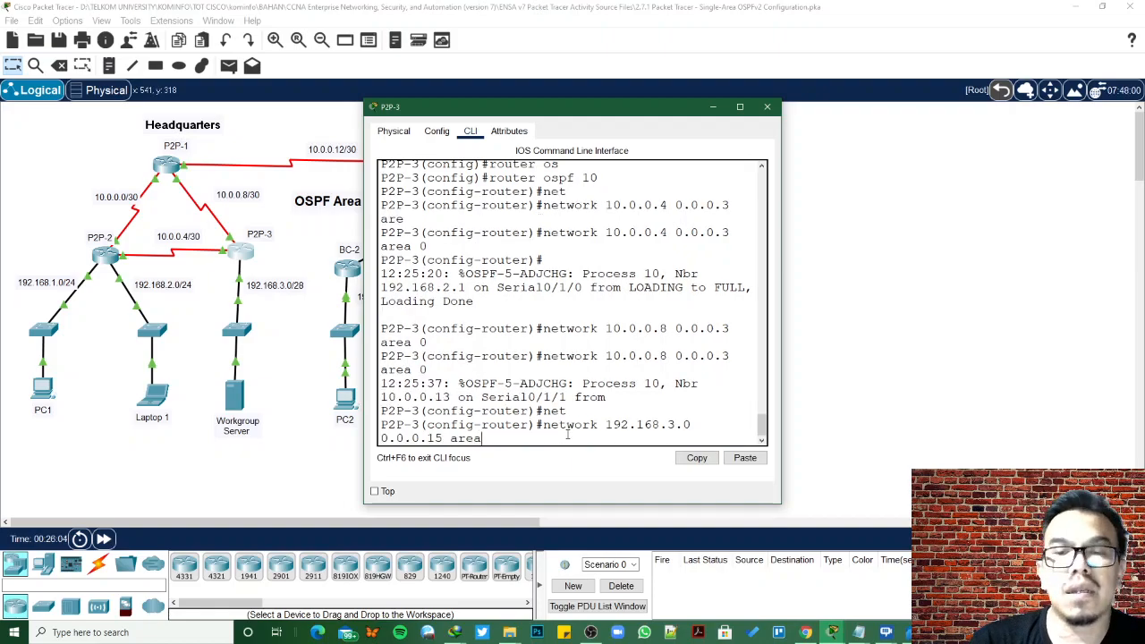
{"action": "key", "text": "Tab"}
{"action": "type", "text": "0"}
{"action": "key", "text": "Return"}
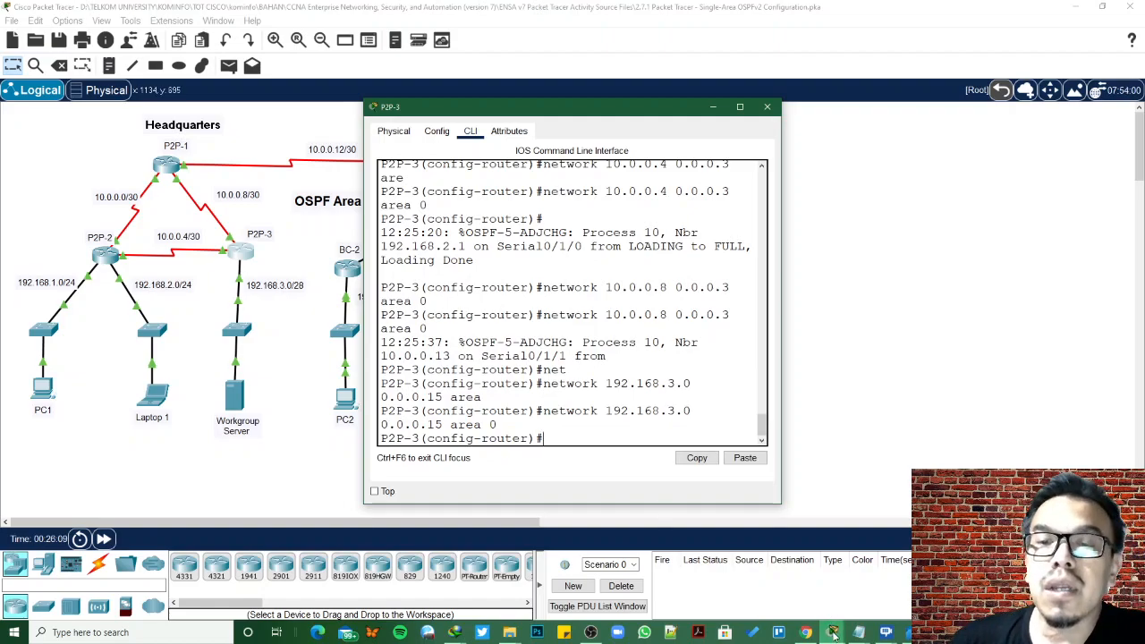
Open BC-1's command line and review the activity requirements for activating OSPF in the Data Service network
{"action": "mouse_move", "coordinate": [833, 632]}
{"action": "left_click", "coordinate": [639, 585]}
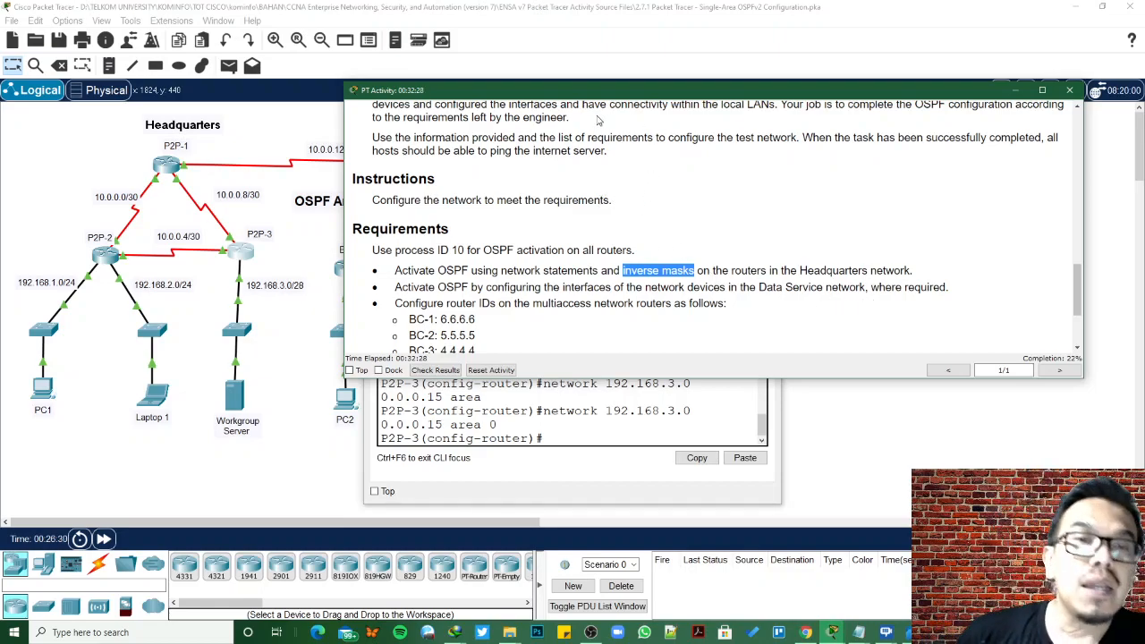
{"action": "left_click", "coordinate": [325, 237]}
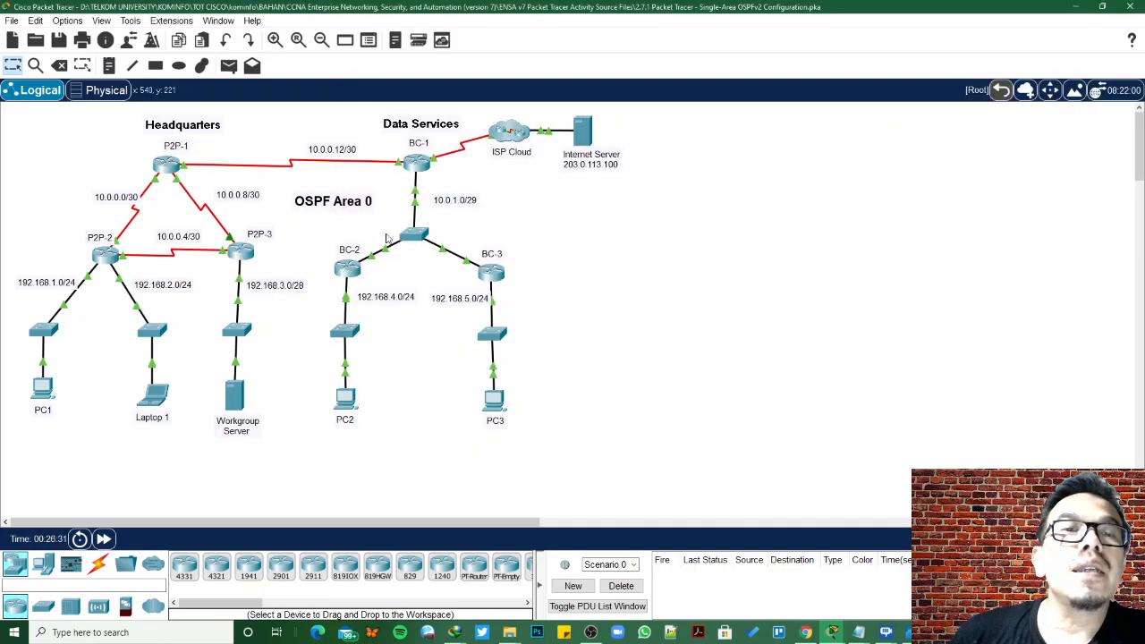
{"action": "left_click", "coordinate": [422, 168]}
{"action": "key", "text": "Return"}
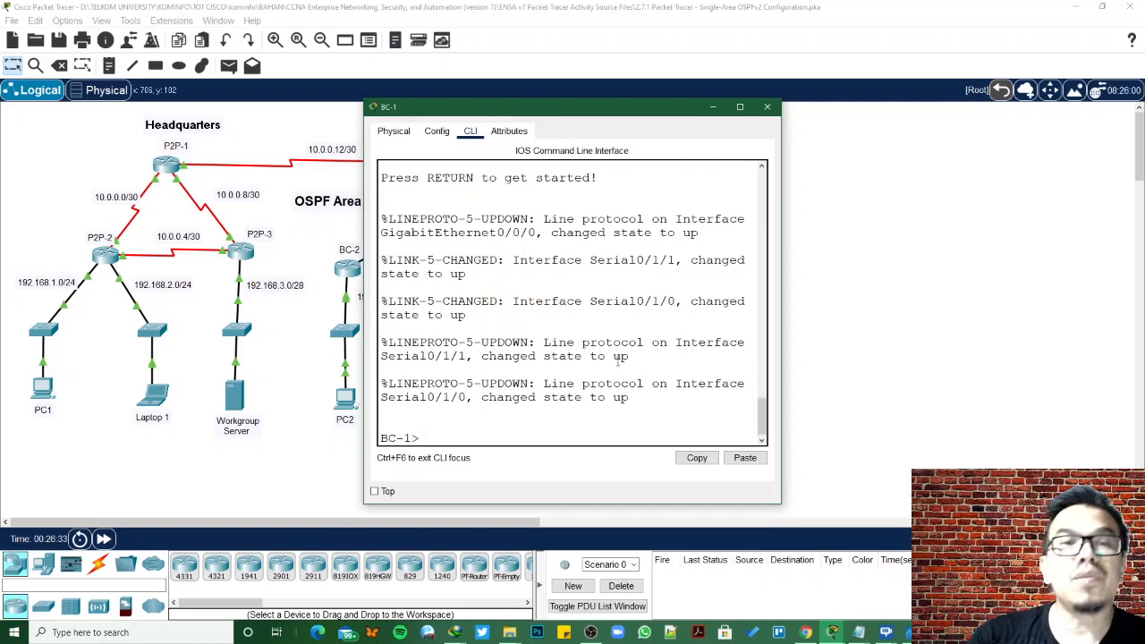
{"action": "mouse_move", "coordinate": [830, 633]}
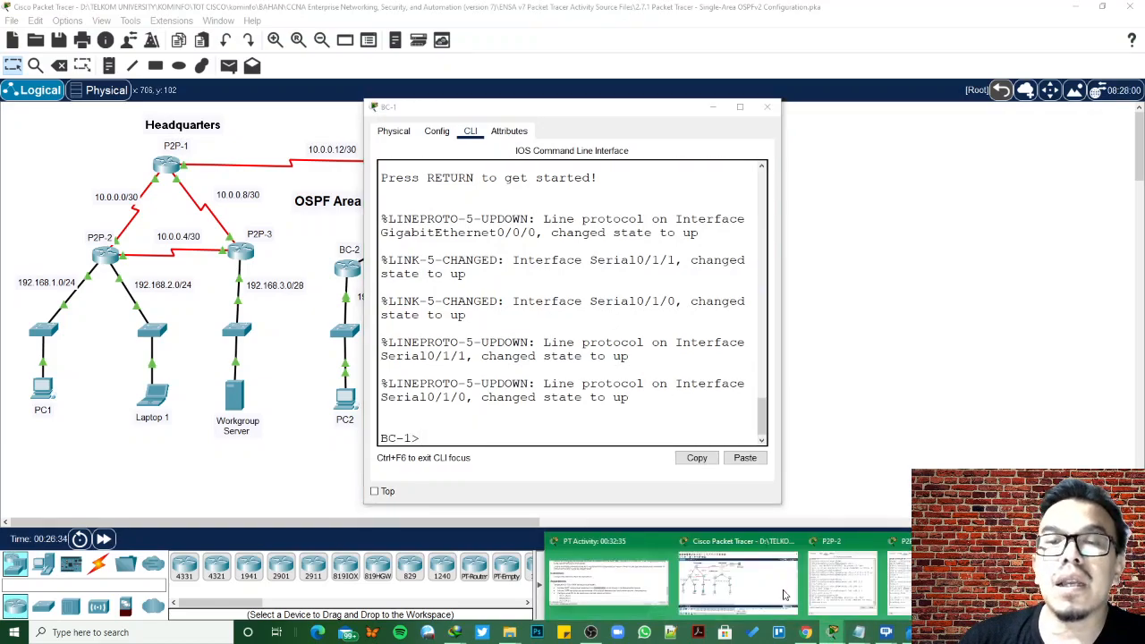
{"action": "left_click", "coordinate": [733, 586]}
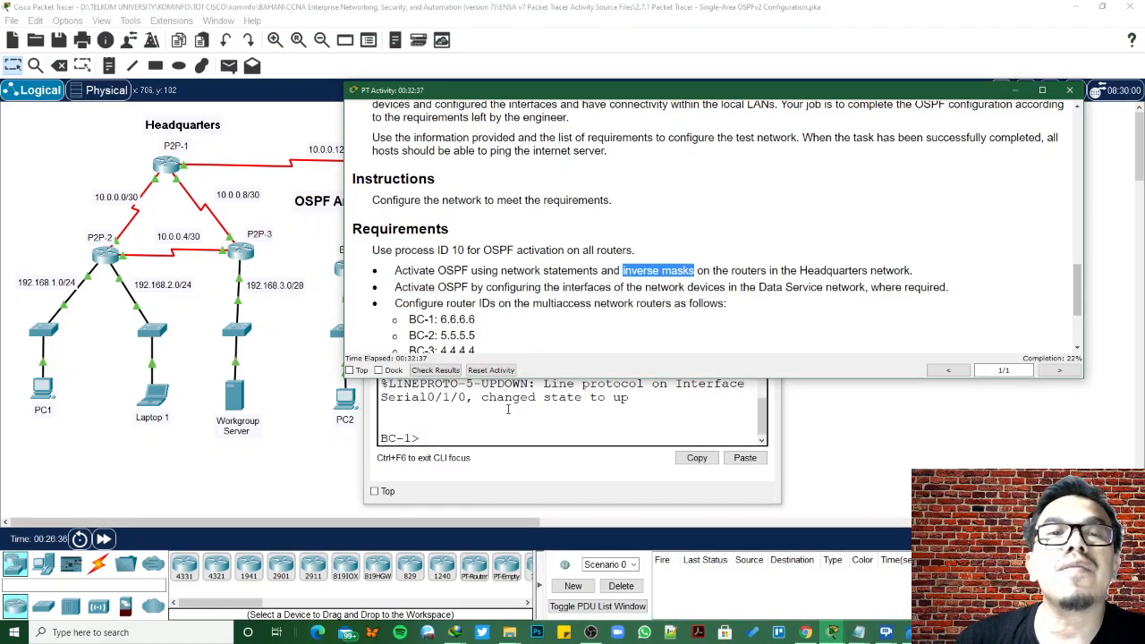
Enter privileged mode on BC-1 and page through its running configuration to examine the interface settings
{"action": "left_click", "coordinate": [512, 421]}
{"action": "type", "text": "en"}
{"action": "key", "text": "Return"}
{"action": "type", "text": "sh"}
{"action": "key", "text": "Tab"}
{"action": "type", "text": "run"}
{"action": "key", "text": "Tab"}
{"action": "key", "text": "Return"}
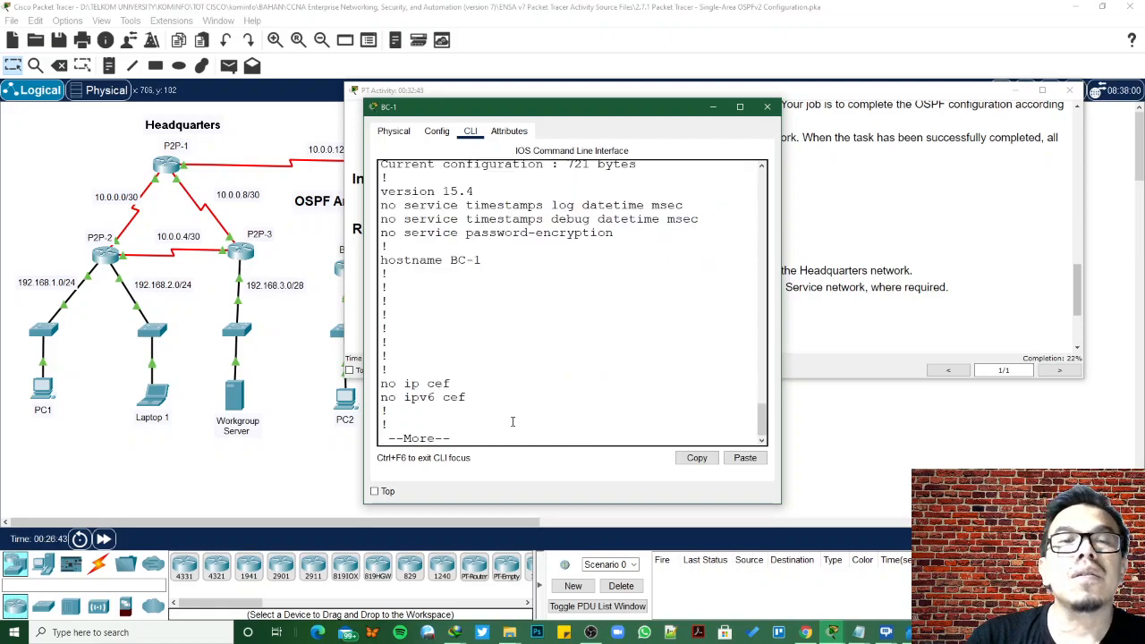
{"action": "key", "text": "space"}
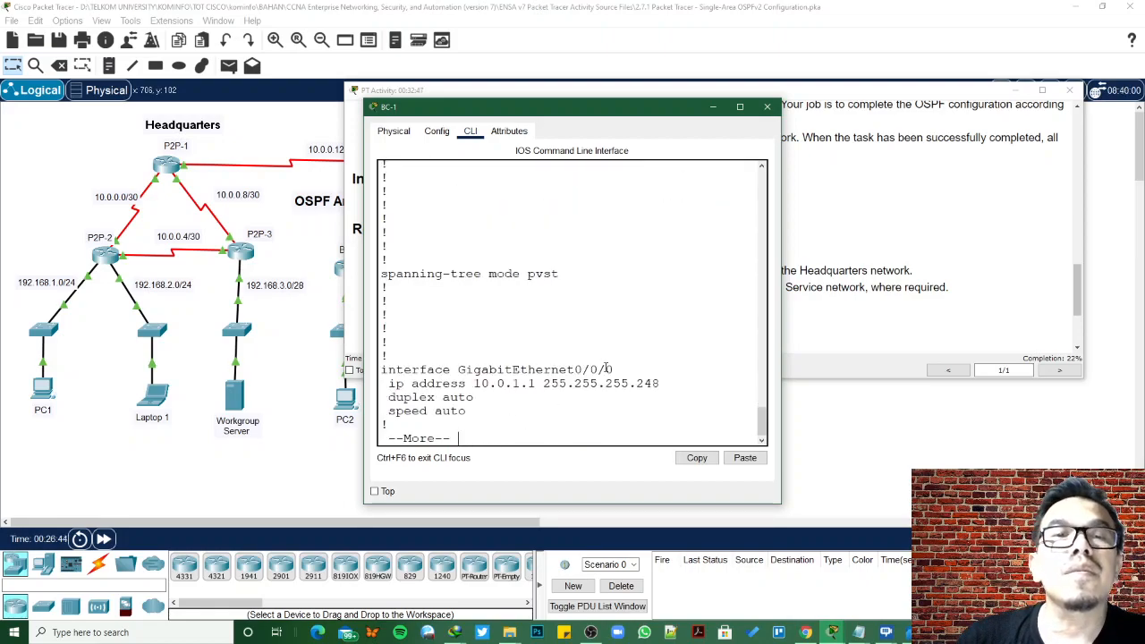
{"action": "key", "text": "space"}
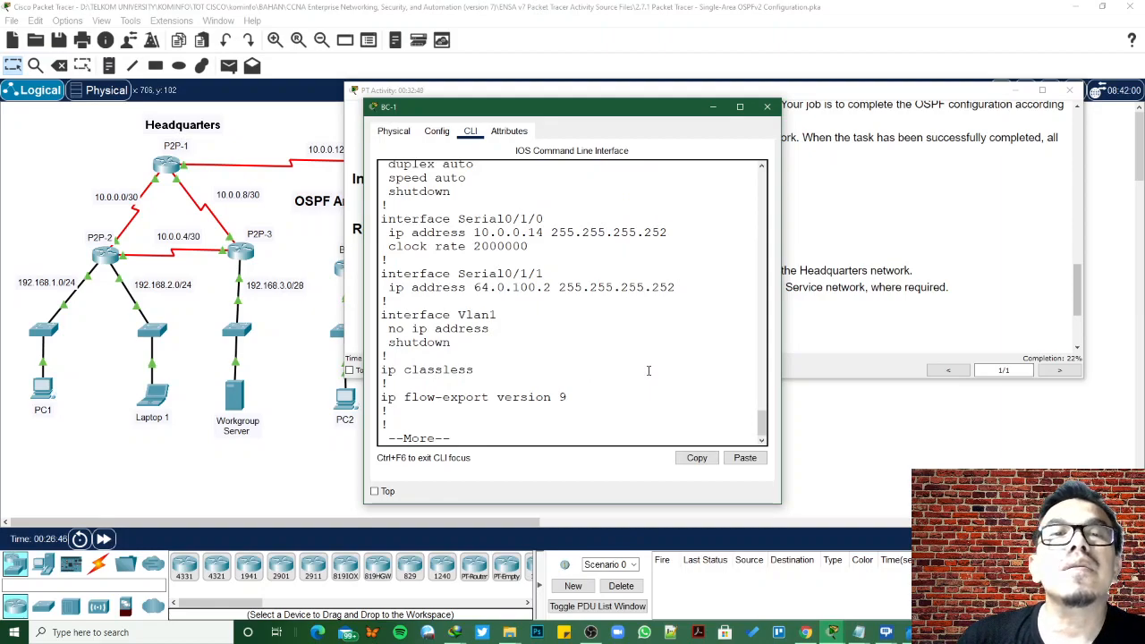
{"action": "key", "text": "space"}
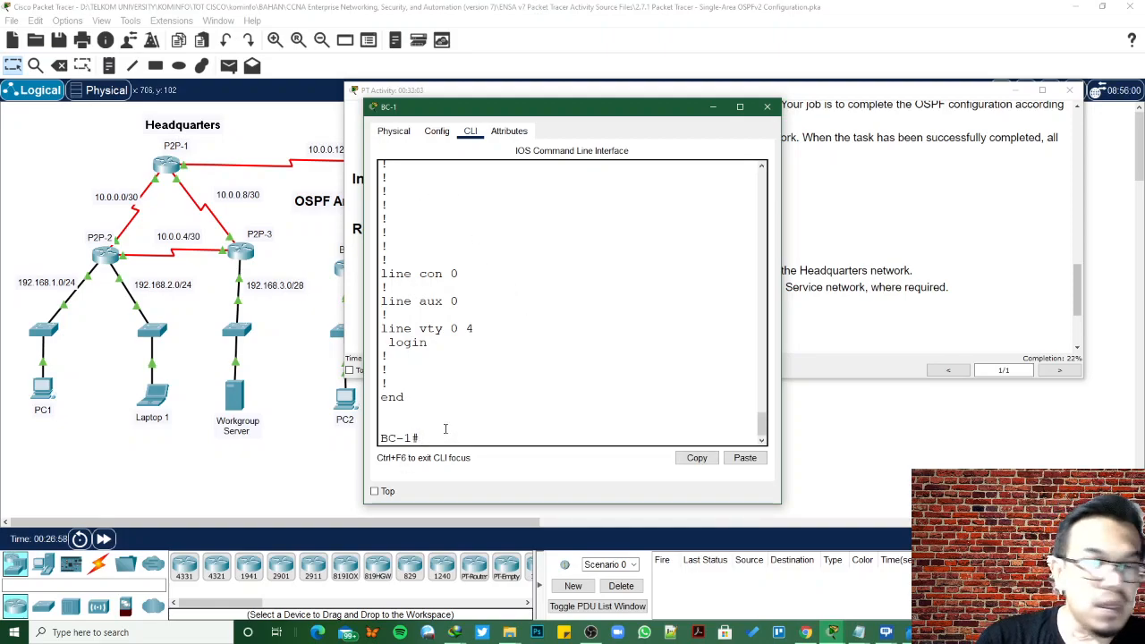
Enter global configuration mode on BC-1
{"action": "type", "text": "int"}
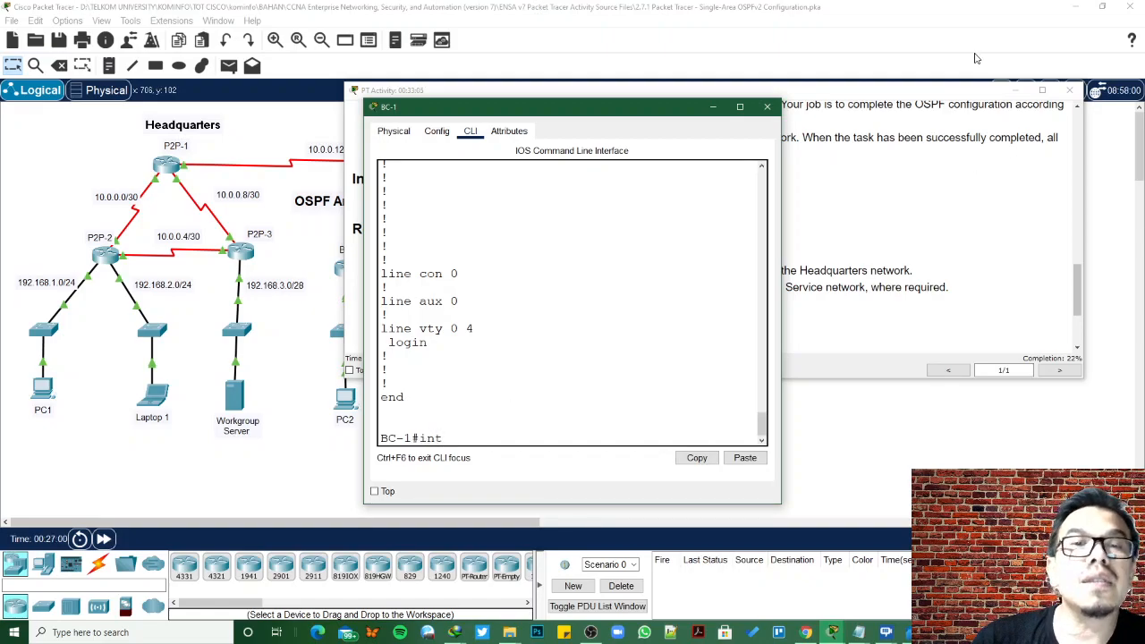
{"action": "key", "text": "Tab"}
{"action": "key", "text": "BackSpace"}
{"action": "key", "text": "BackSpace"}
{"action": "key", "text": "BackSpace"}
{"action": "type", "text": "conf t"}
{"action": "key", "text": "Return"}
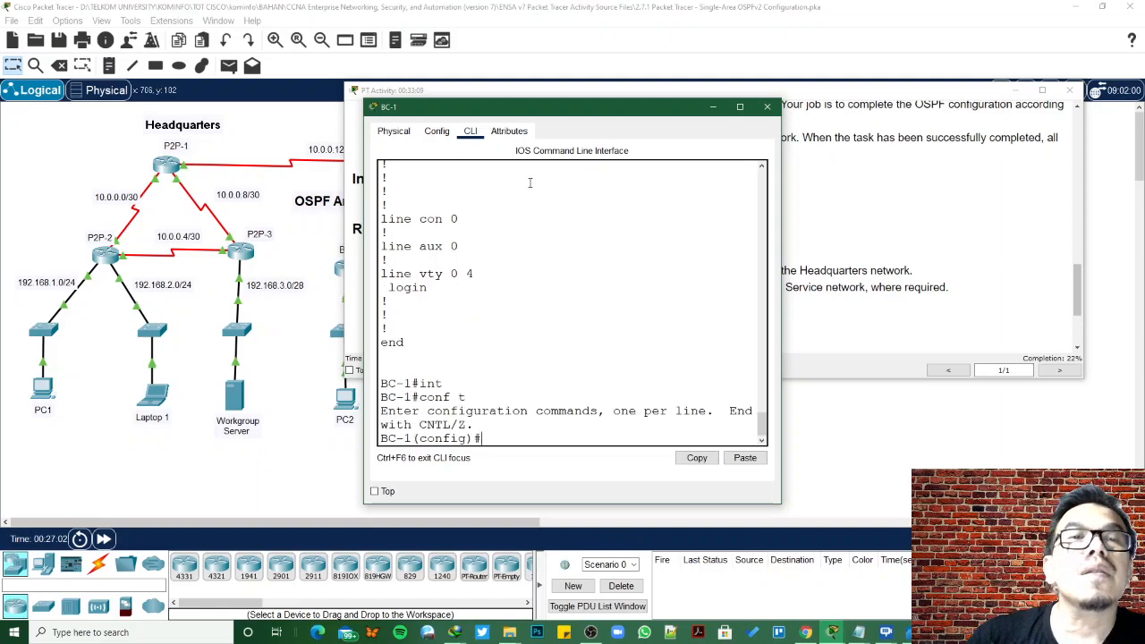
Check BC-1's port labels in the topology and enable OSPF process 10 in area 0 on its interface g0/0/0
{"action": "left_click", "coordinate": [308, 248]}
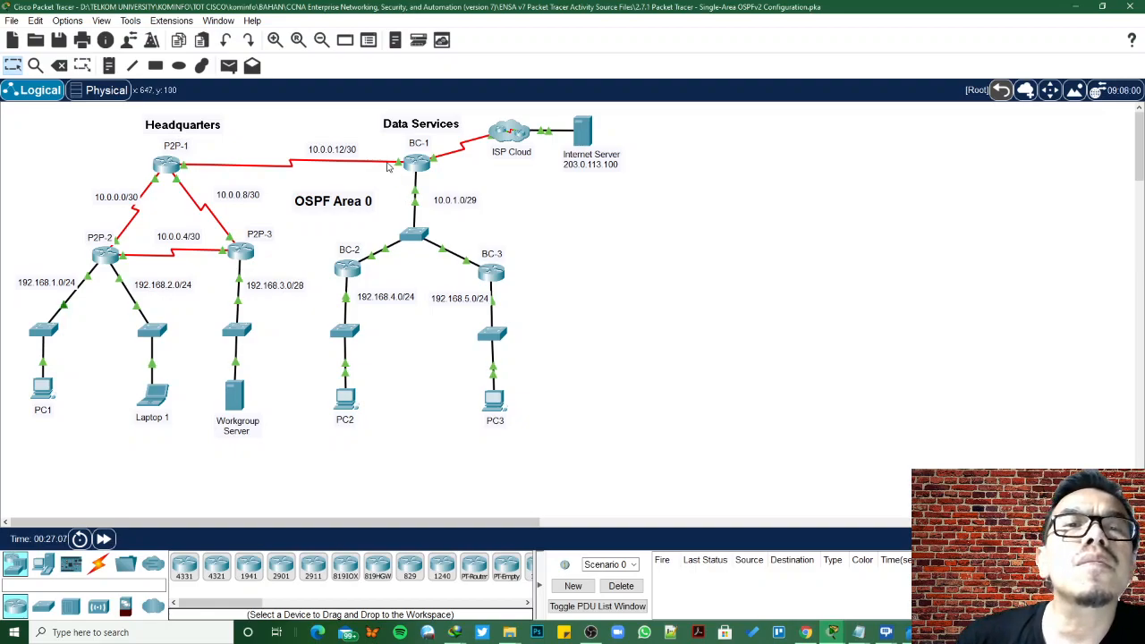
{"action": "mouse_move", "coordinate": [400, 168]}
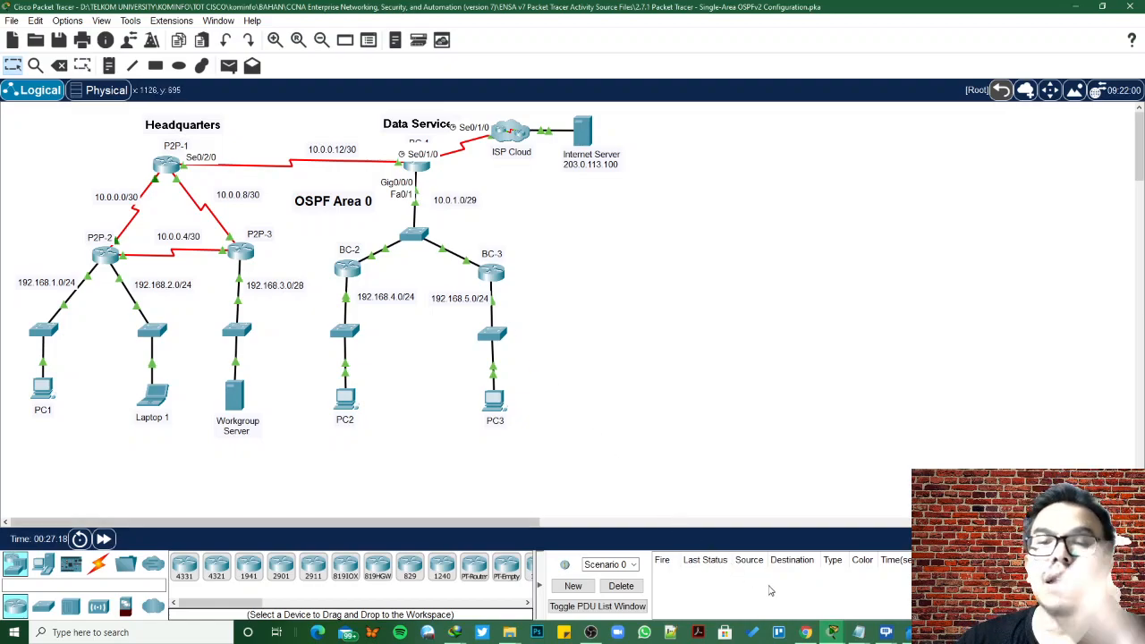
{"action": "left_click", "coordinate": [832, 633]}
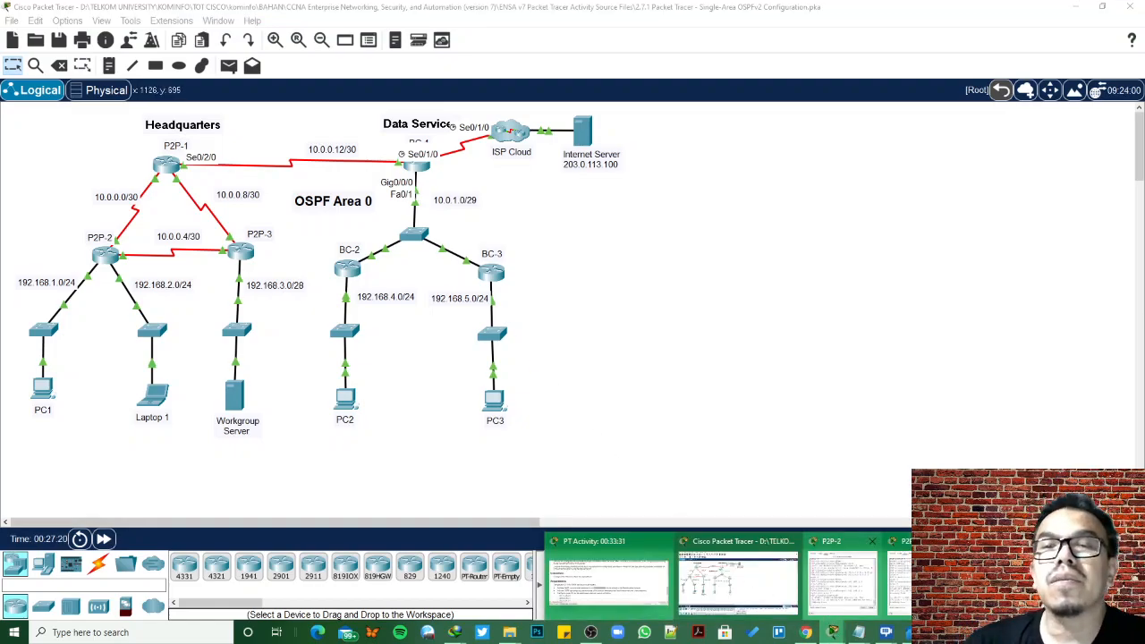
{"action": "left_click", "coordinate": [1078, 581]}
{"action": "type", "text": "int g0/0/0"}
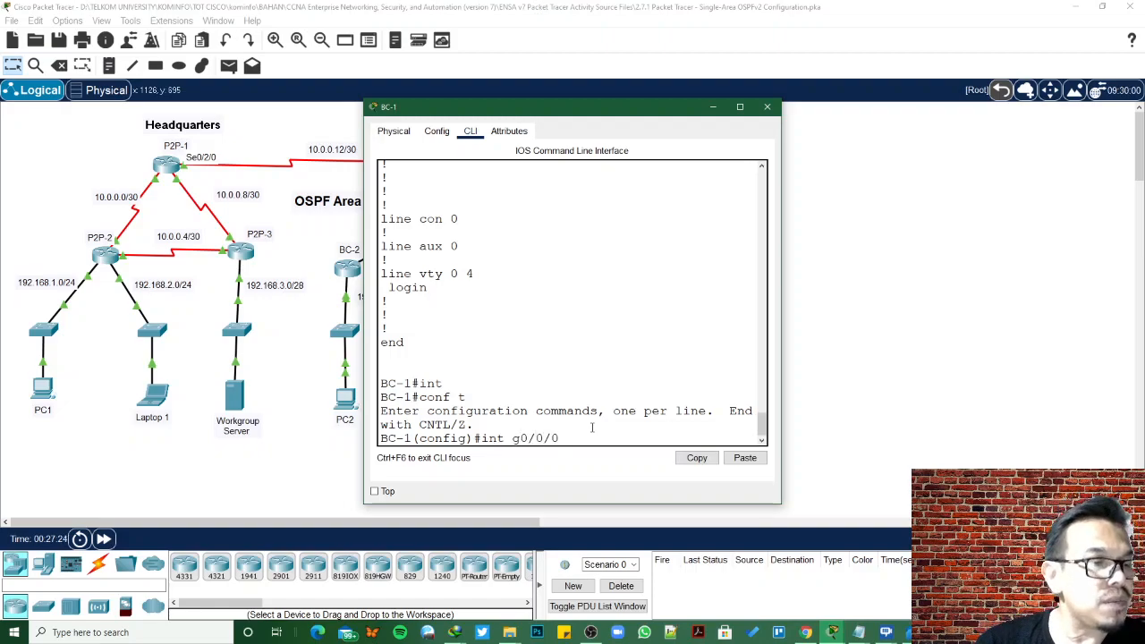
{"action": "key", "text": "Return"}
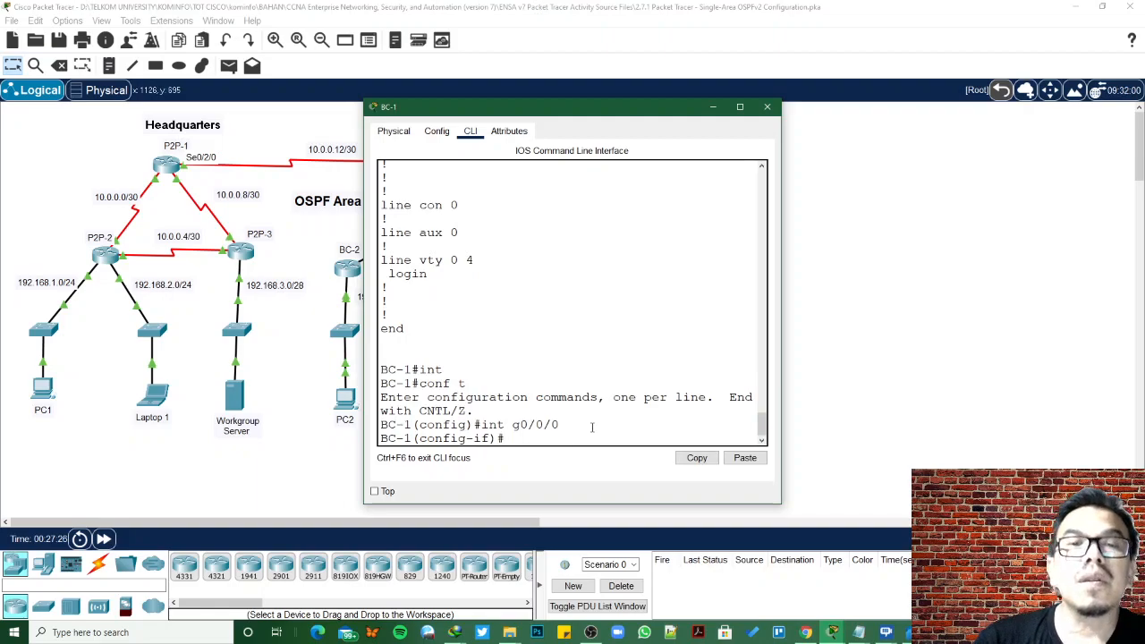
{"action": "type", "text": "ip os"}
{"action": "key", "text": "Tab"}
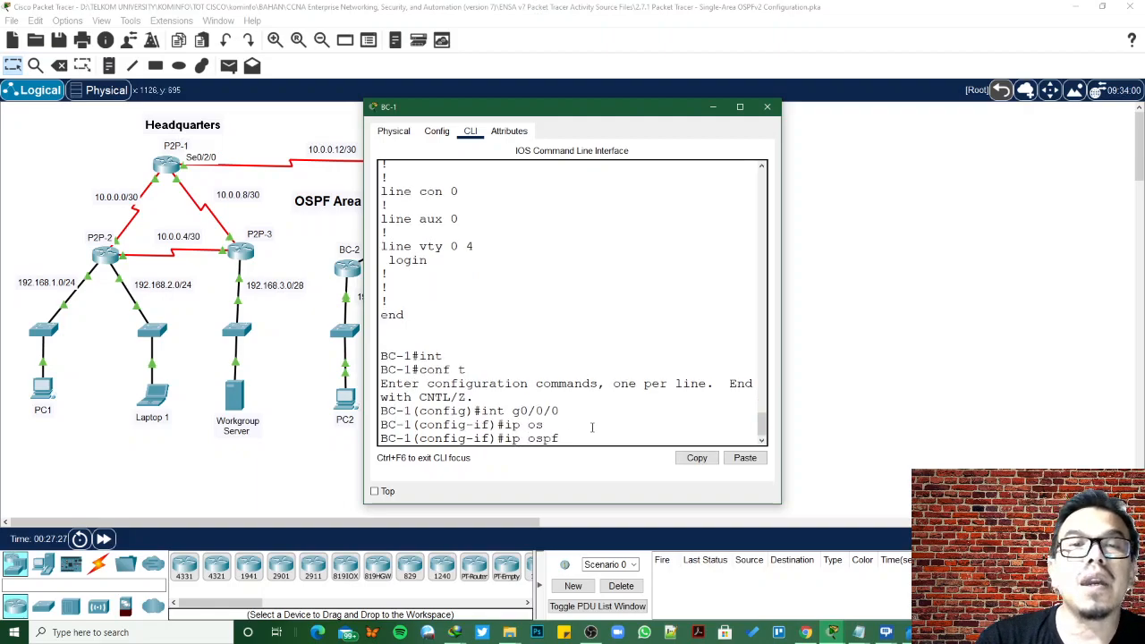
{"action": "type", "text": "10 ar"}
{"action": "key", "text": "Tab"}
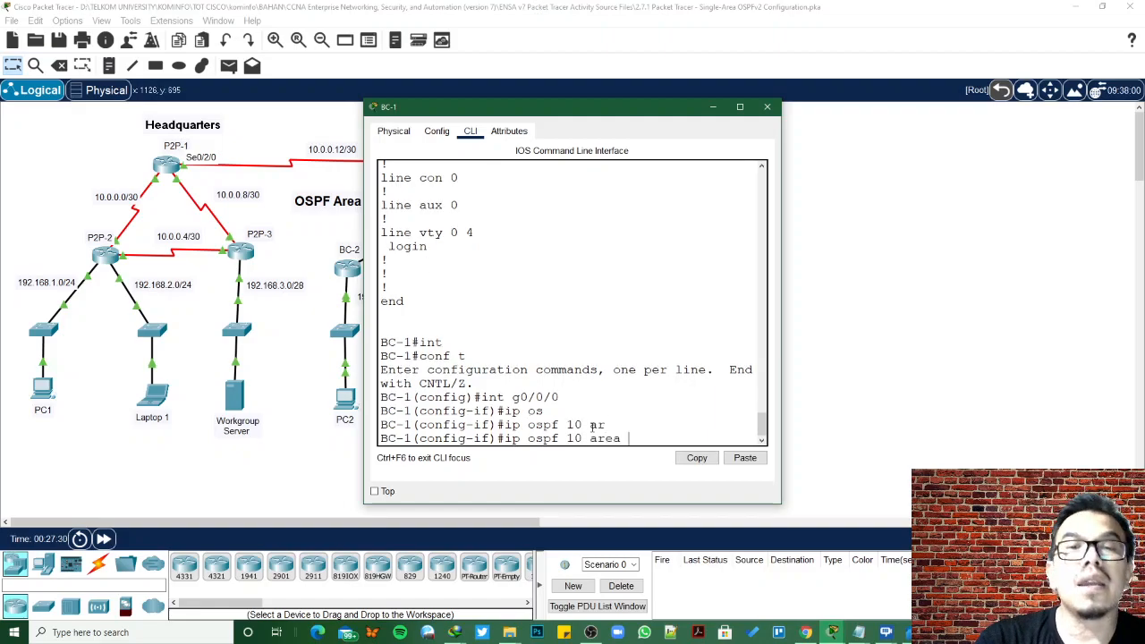
{"action": "type", "text": "0"}
{"action": "key", "text": "Return"}
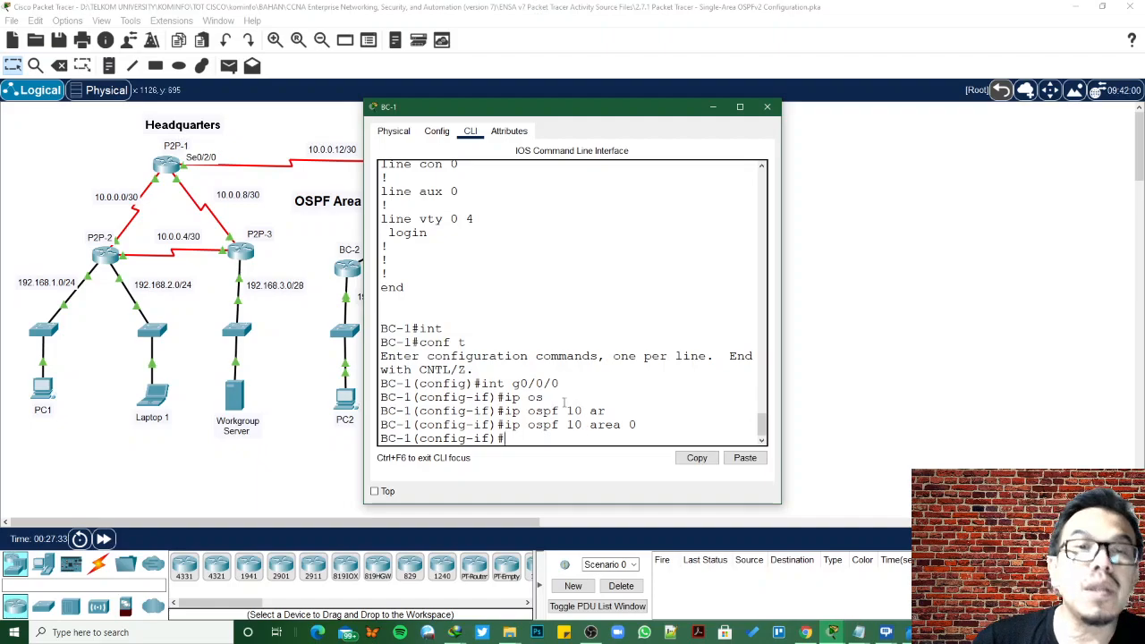
Check BC-1's serial port label in the topology and enable OSPF process 10 in area 0 on its interface se0/1/0
{"action": "left_click", "coordinate": [833, 224]}
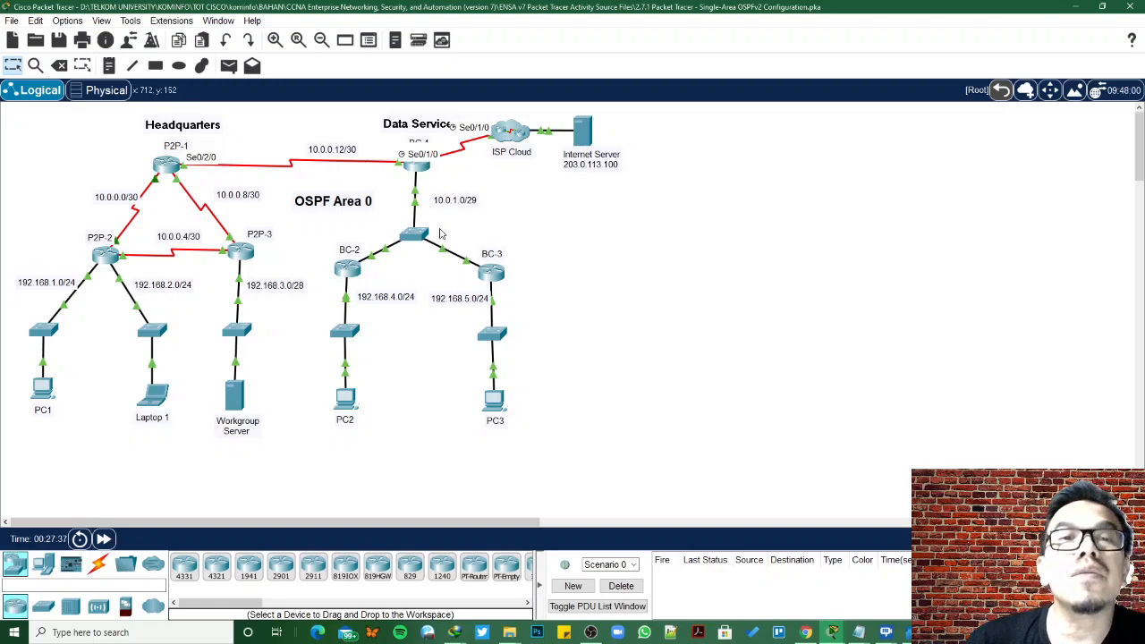
{"action": "left_click", "coordinate": [413, 169]}
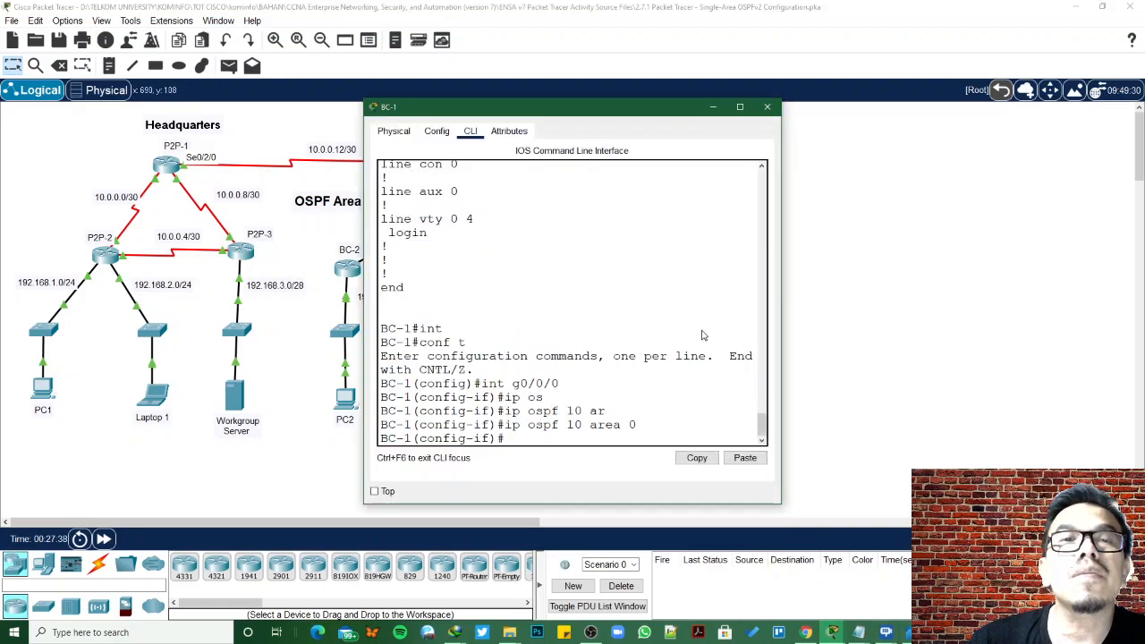
{"action": "type", "text": "int "}
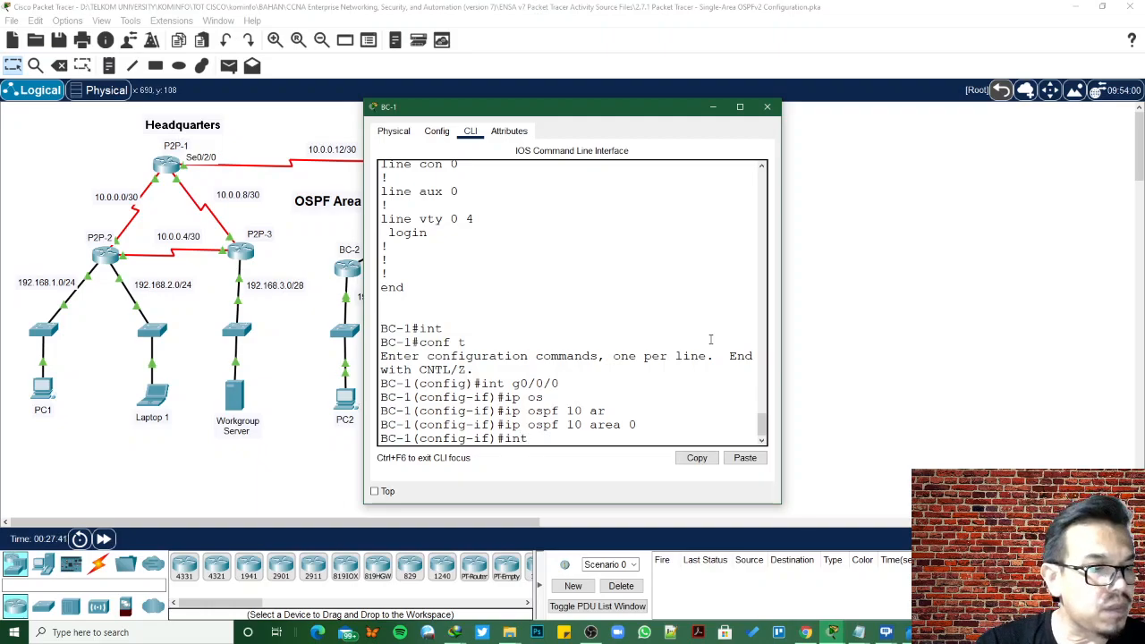
{"action": "type", "text": "s"}
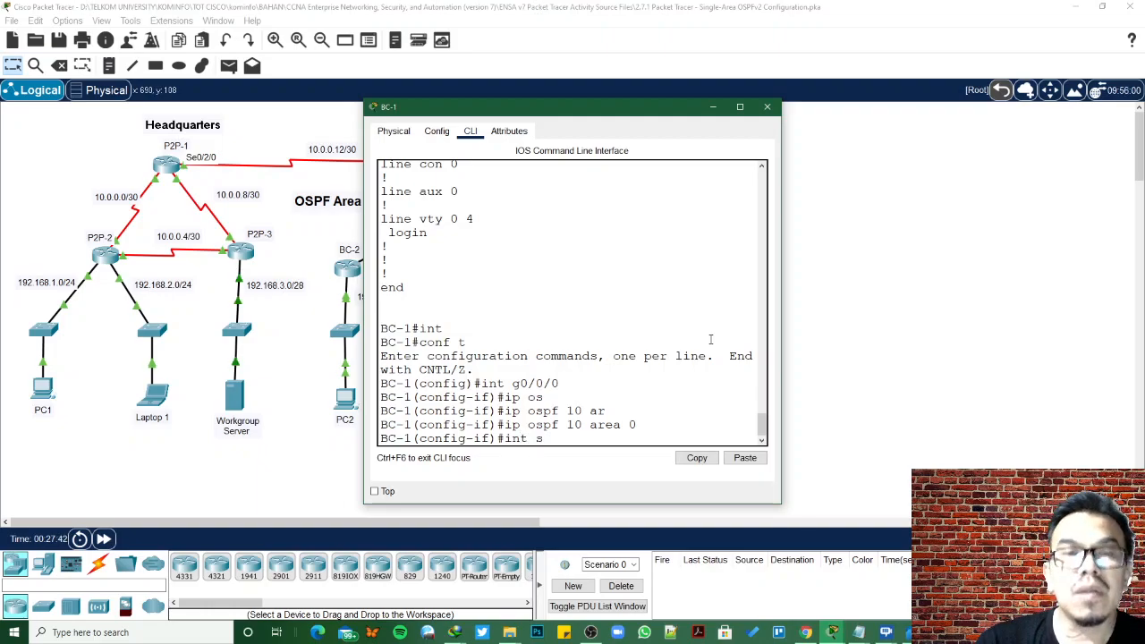
{"action": "type", "text": "e0/1/0"}
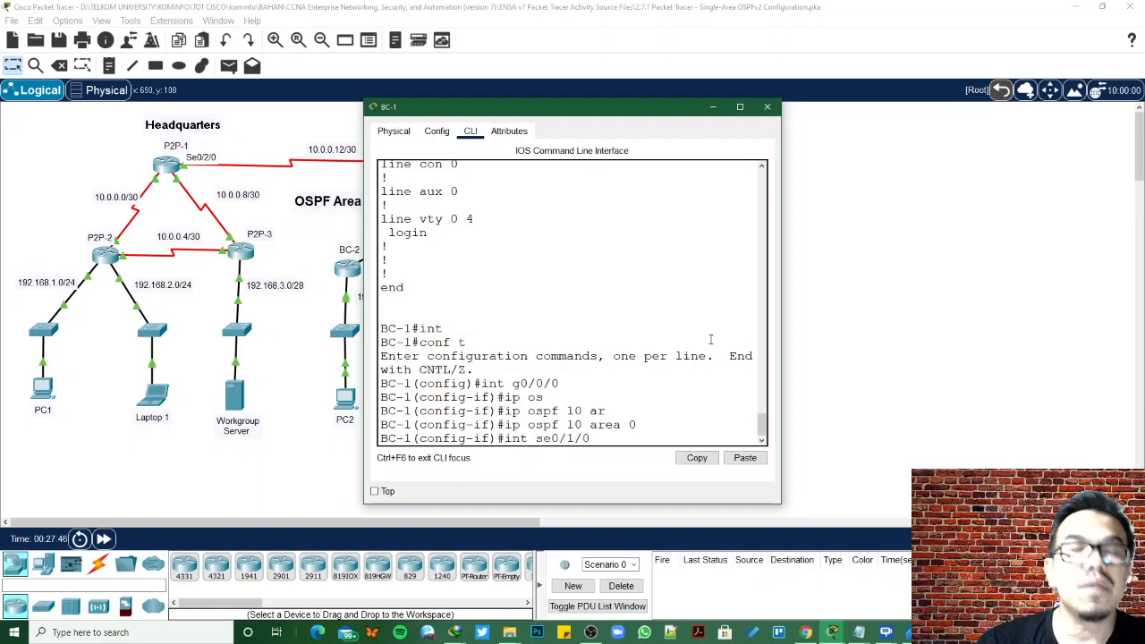
{"action": "key", "text": "Return"}
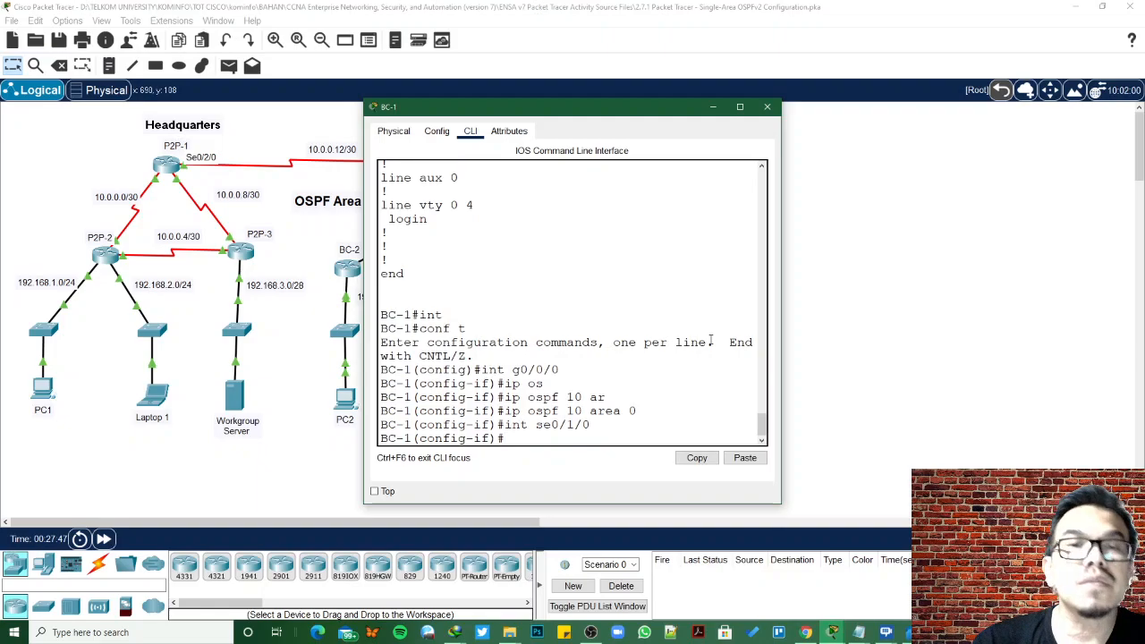
{"action": "type", "text": "ip os"}
{"action": "key", "text": "Tab"}
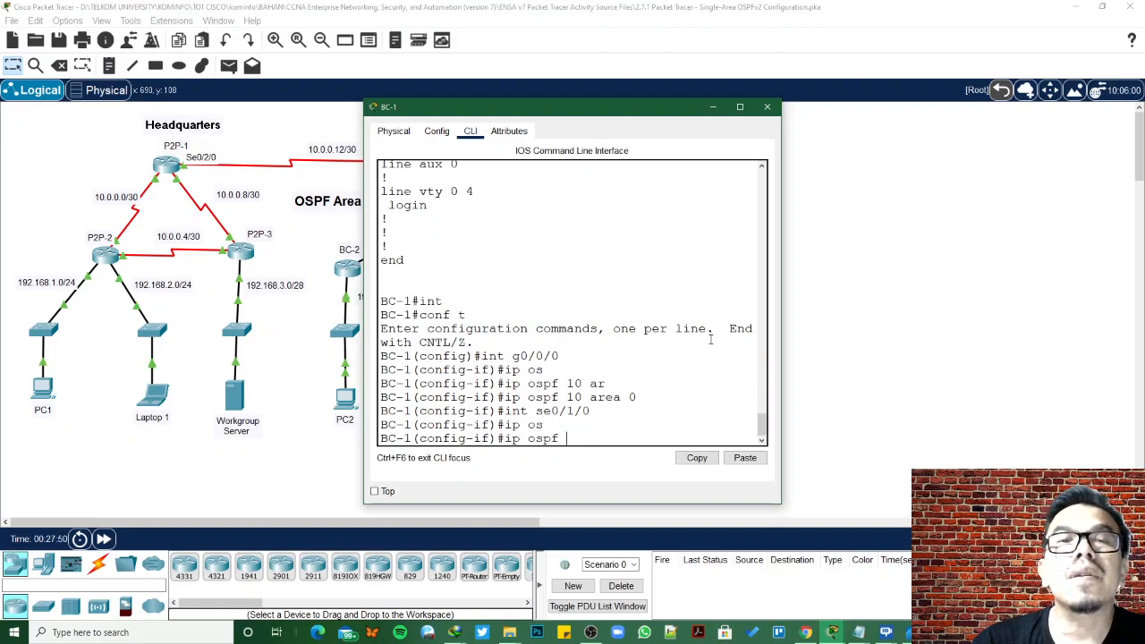
{"action": "type", "text": "10 area 0"}
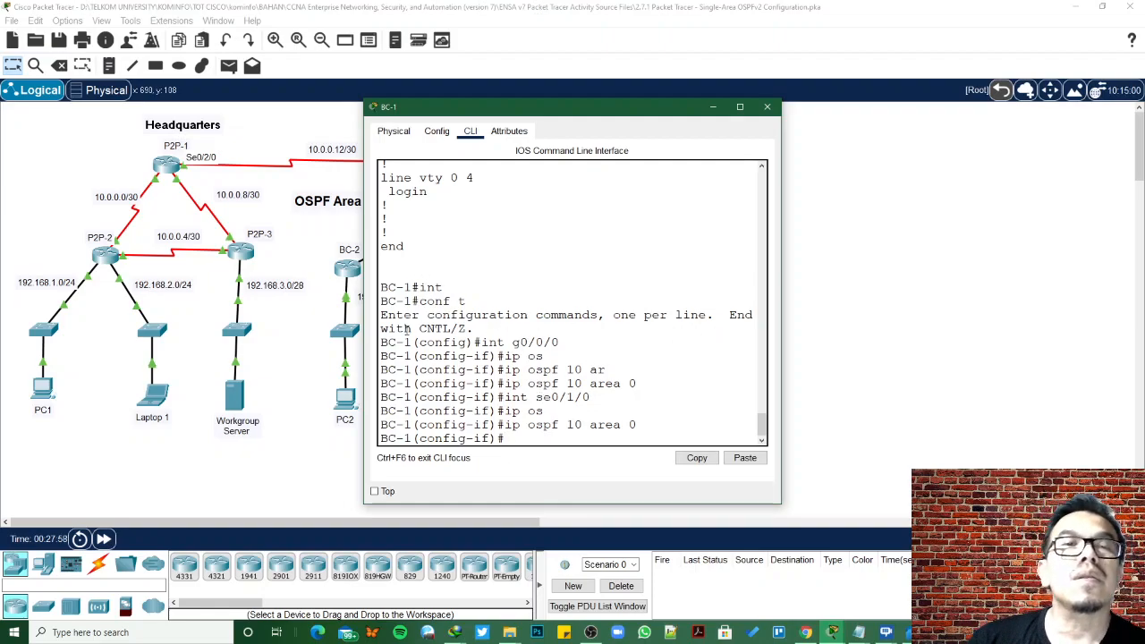
Open BC-2's command line and enter privileged mode followed by global configuration mode
{"action": "left_click", "coordinate": [343, 273]}
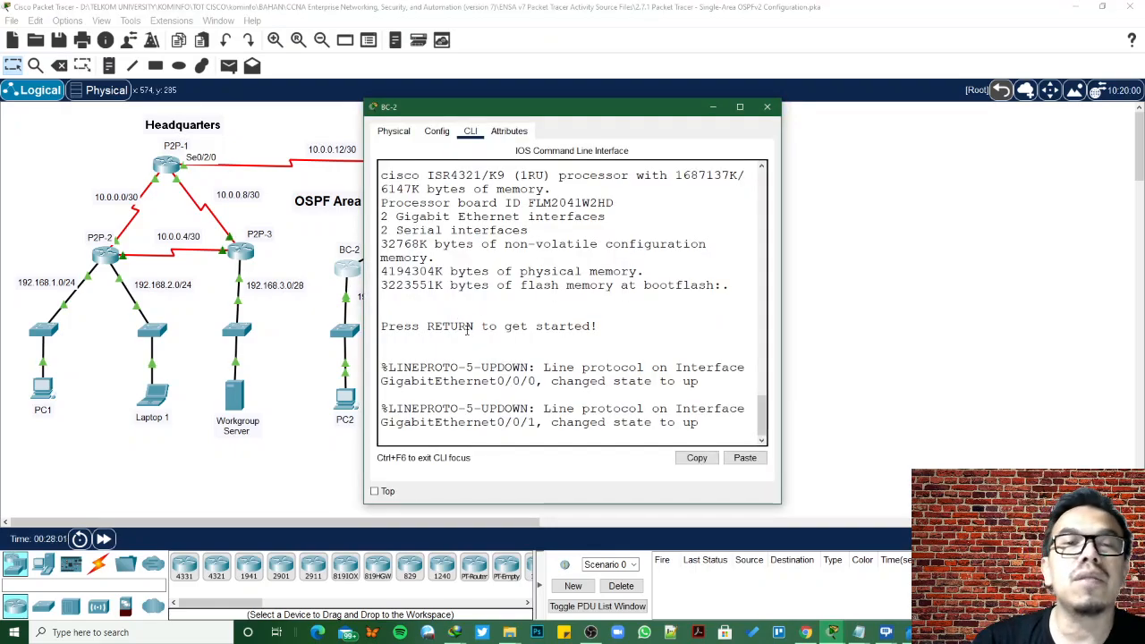
{"action": "left_click", "coordinate": [584, 423]}
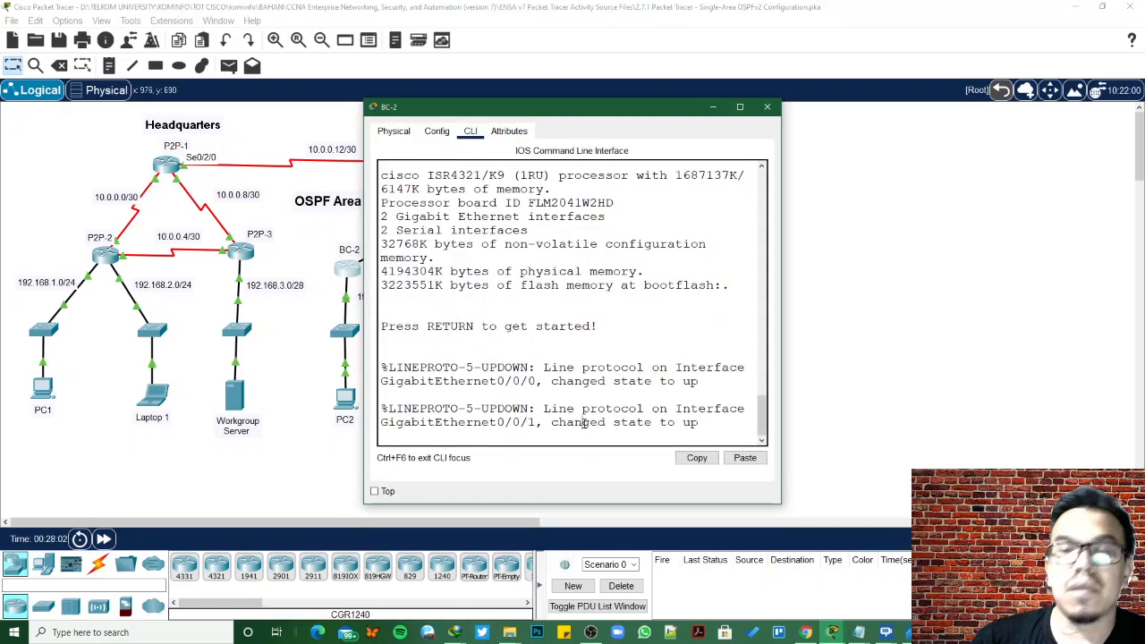
{"action": "key", "text": "Return"}
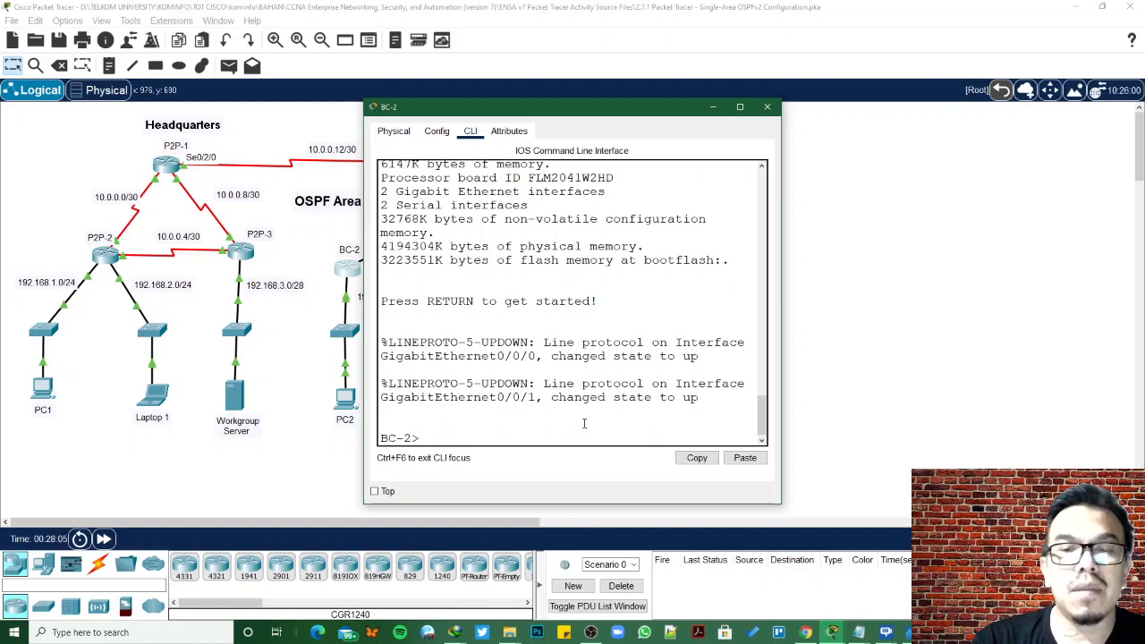
{"action": "type", "text": "en"}
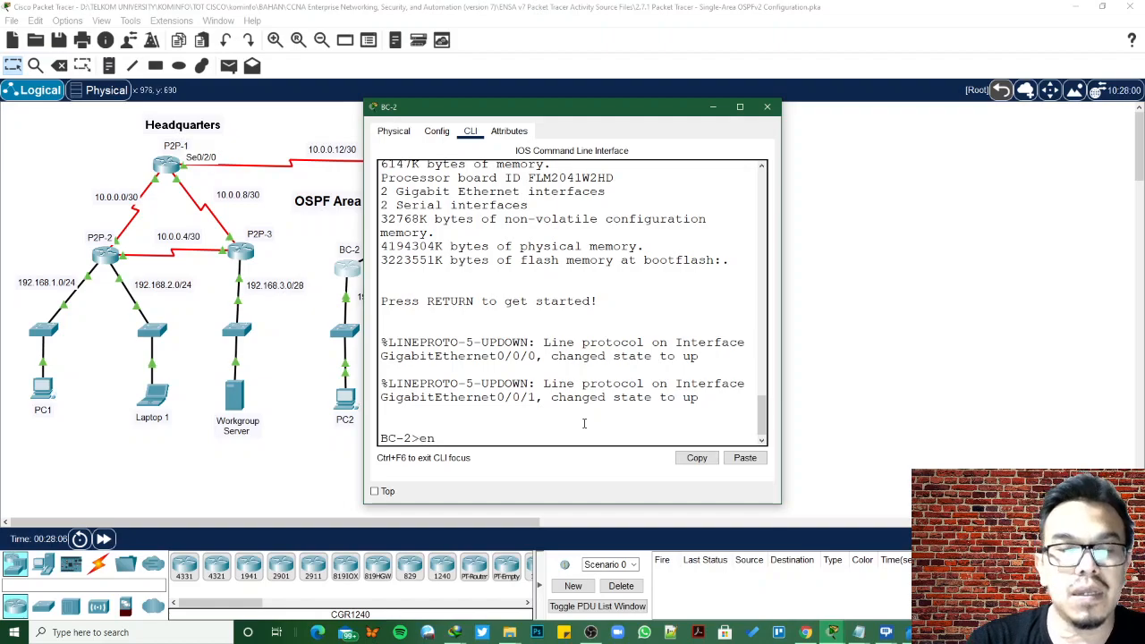
{"action": "key", "text": "Return"}
{"action": "type", "text": "conf t"}
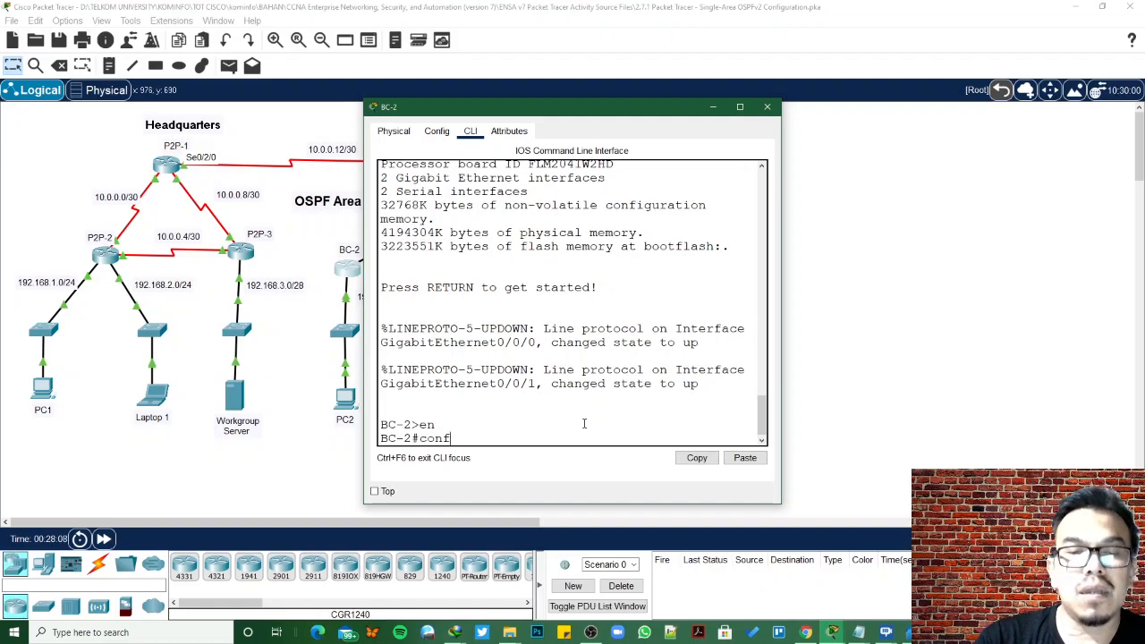
{"action": "key", "text": "Return"}
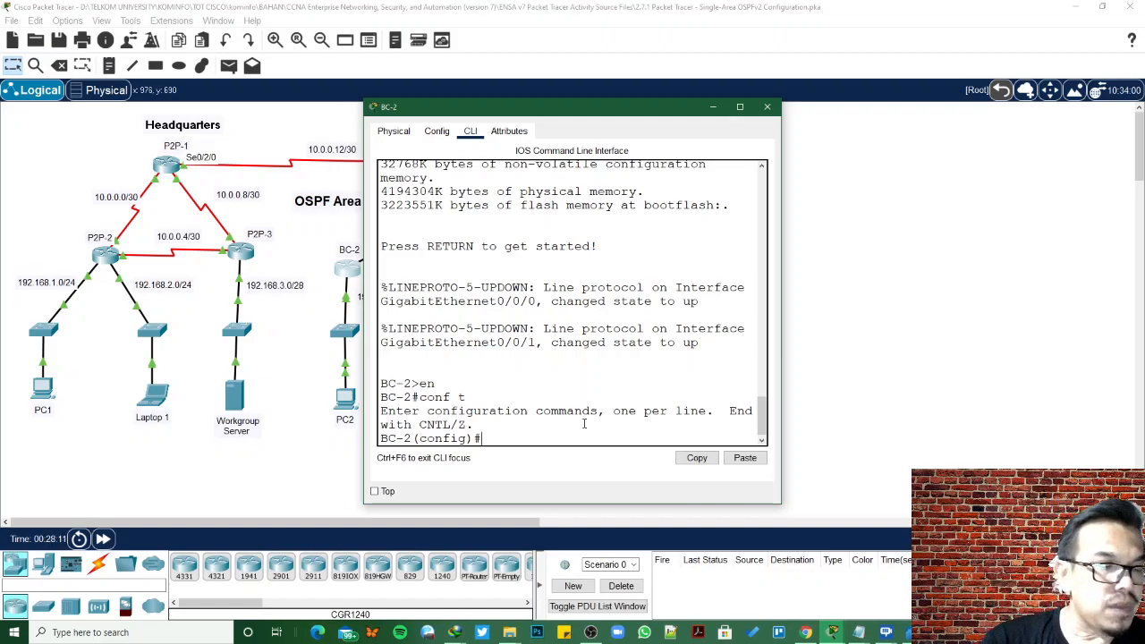
Check BC-2's port label toward PC2's switch and enable OSPF process 10 in area 0 on its interface g0/0/0
{"action": "left_click", "coordinate": [344, 319]}
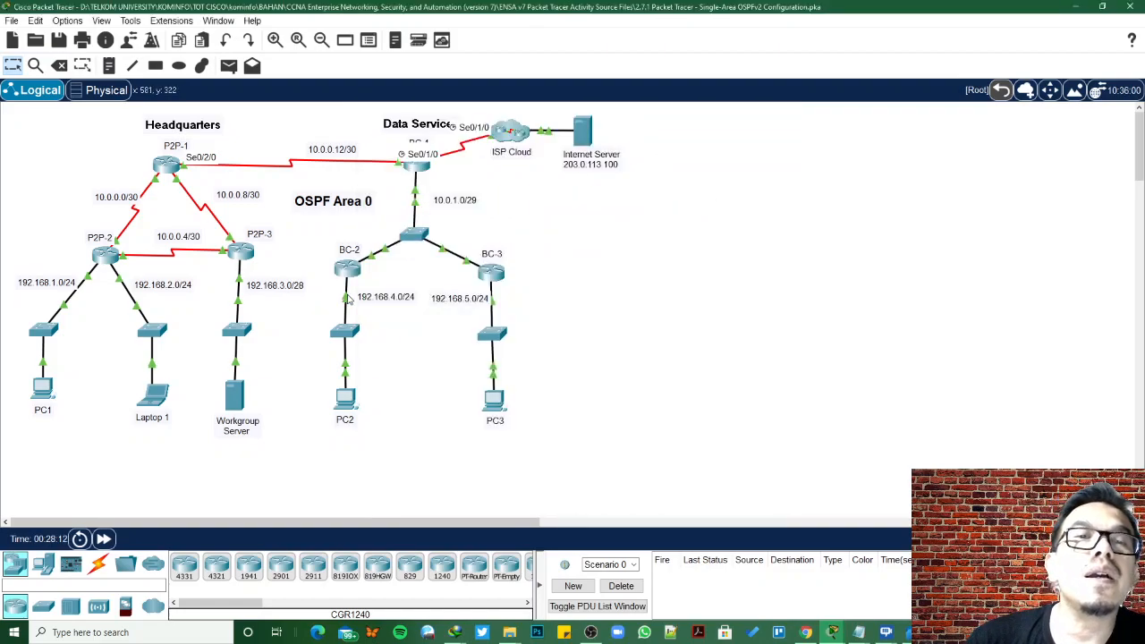
{"action": "mouse_move", "coordinate": [349, 300]}
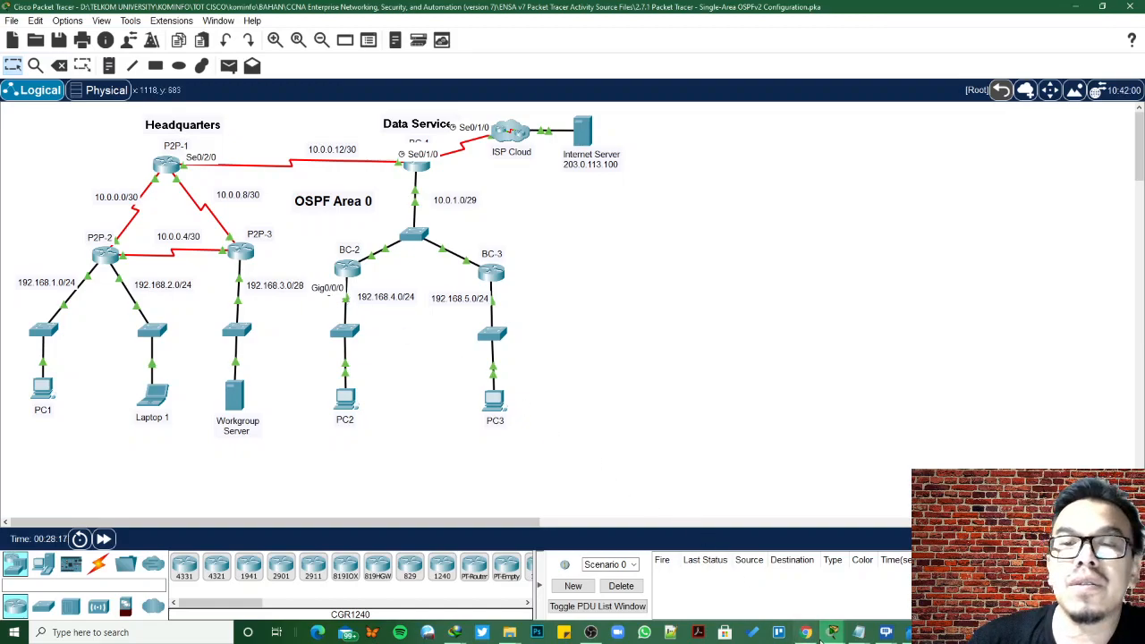
{"action": "left_click", "coordinate": [831, 634]}
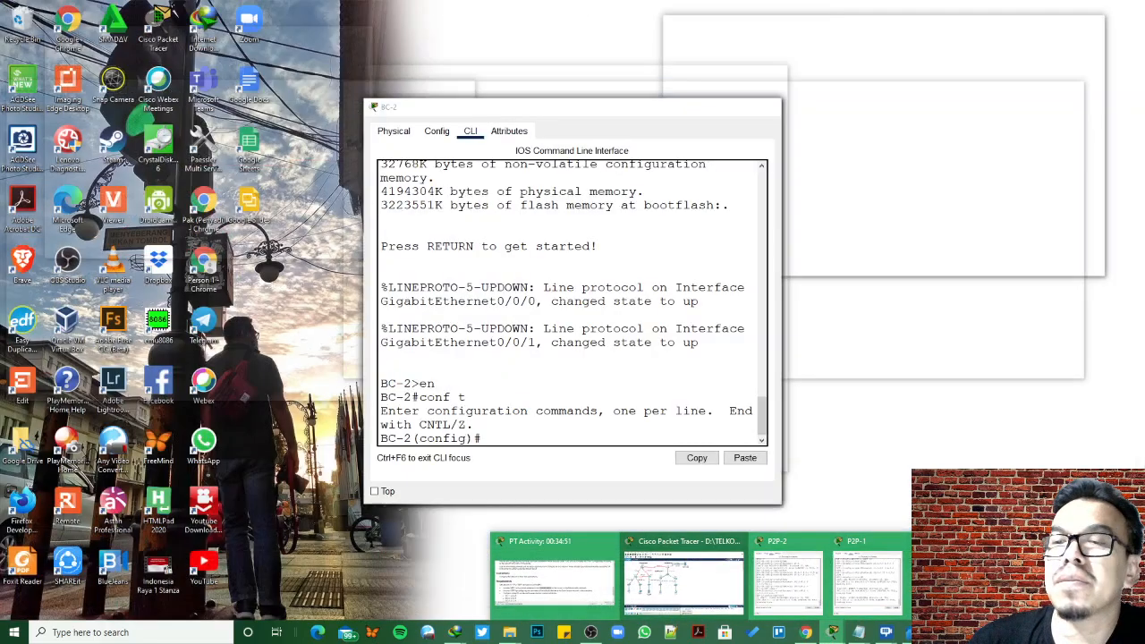
{"action": "left_click", "coordinate": [1100, 581]}
{"action": "type", "text": "in"}
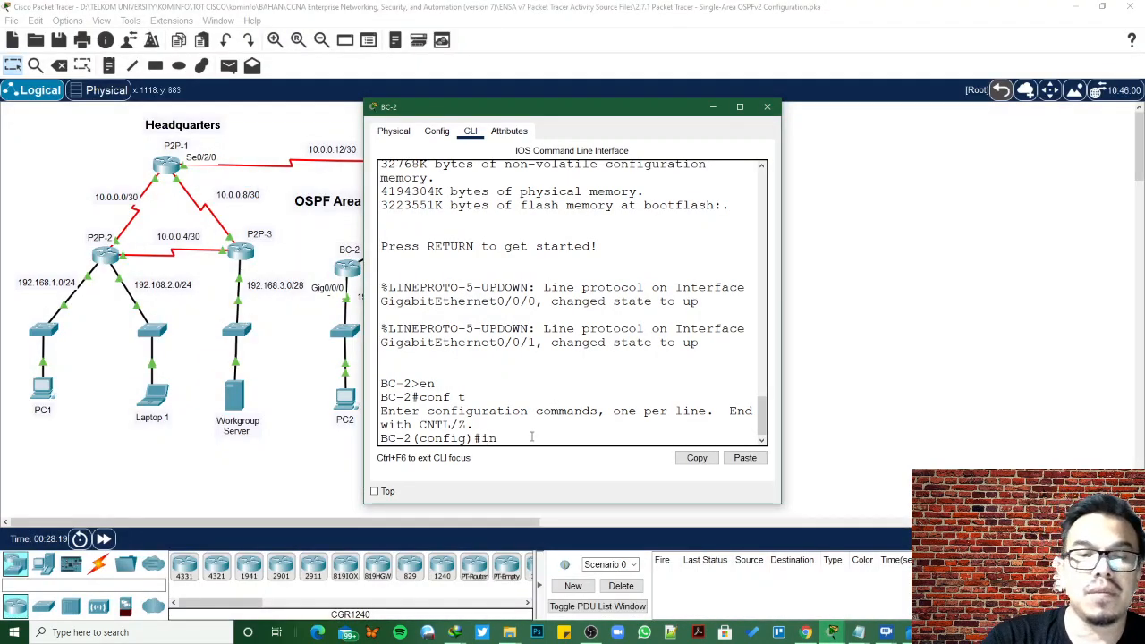
{"action": "type", "text": "t g"}
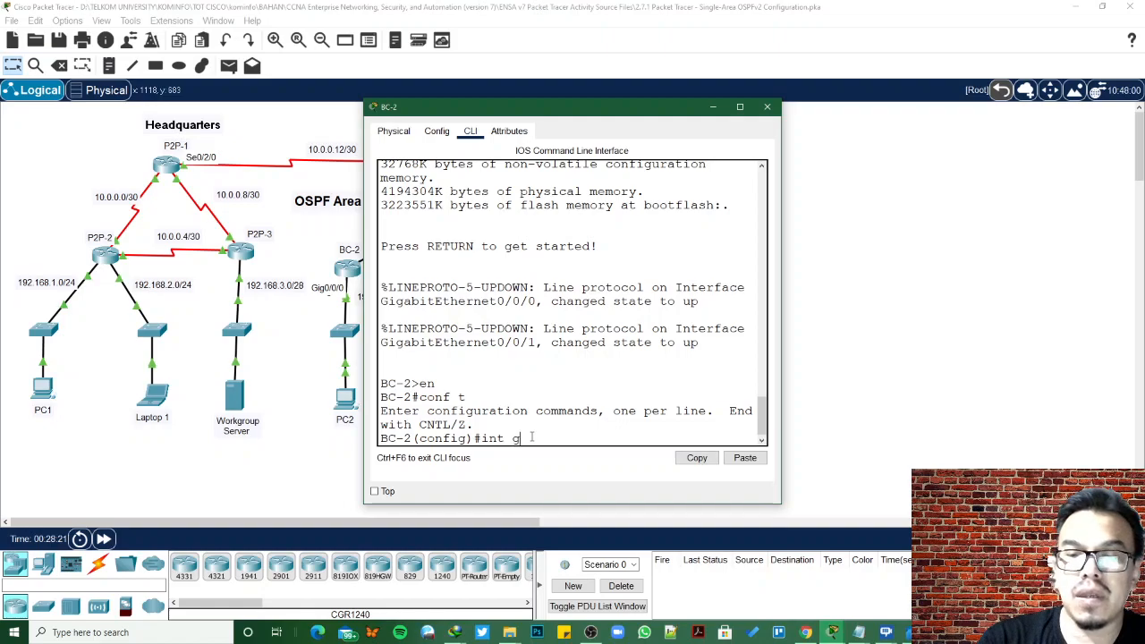
{"action": "type", "text": "0/0/0"}
{"action": "key", "text": "Return"}
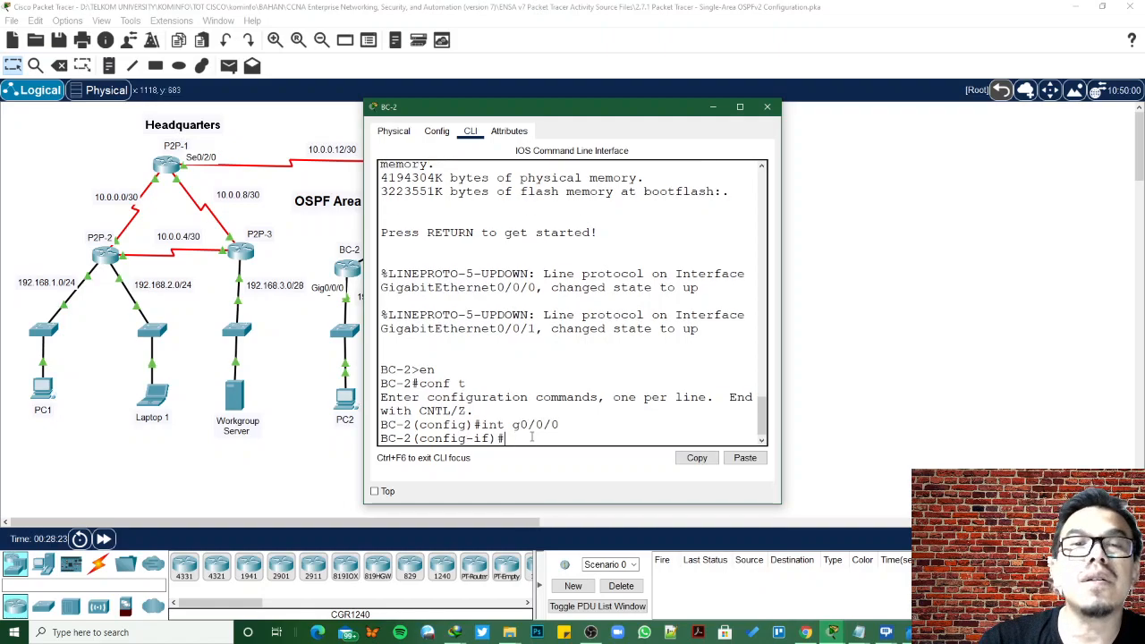
{"action": "type", "text": "ip ospf"}
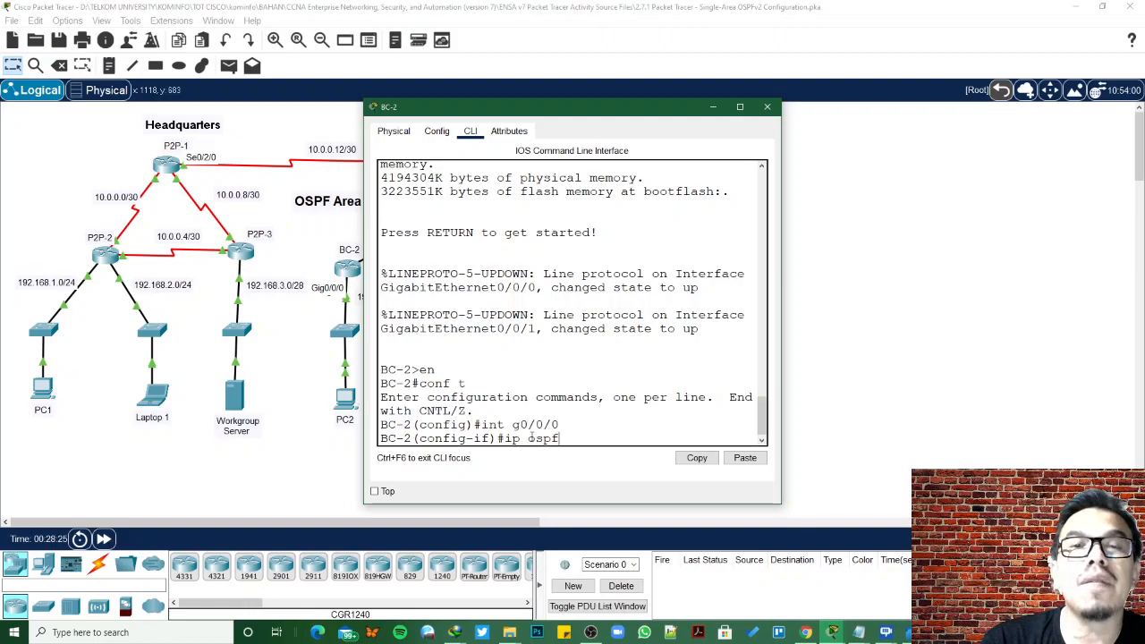
{"action": "type", "text": " 10 a"}
{"action": "key", "text": "Tab"}
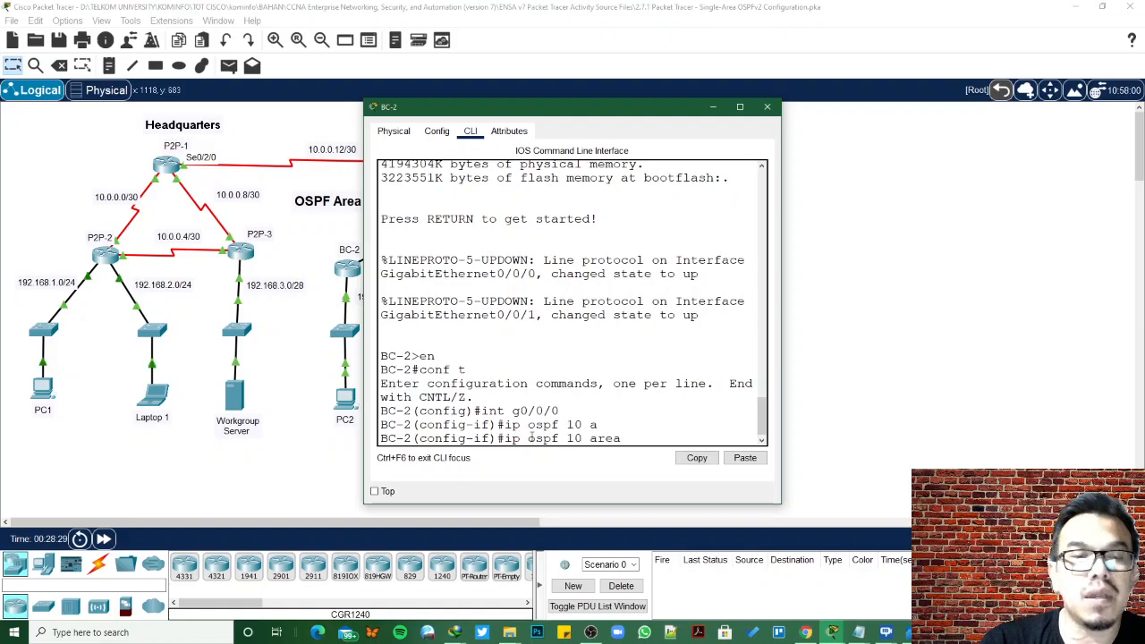
{"action": "type", "text": "0"}
{"action": "key", "text": "Return"}
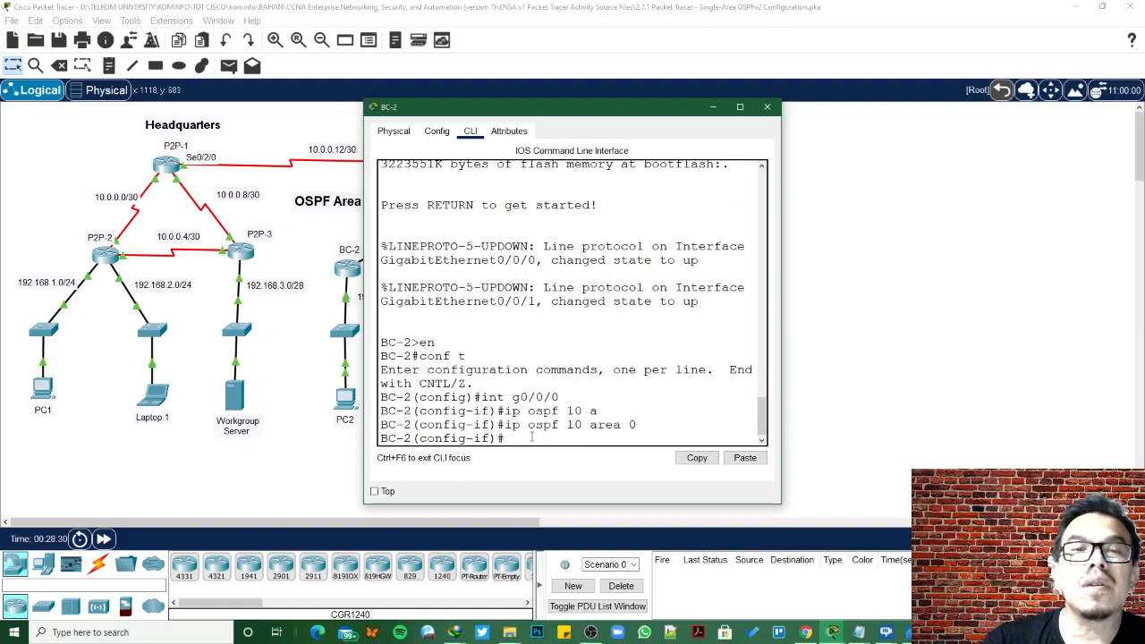
Check BC-2's port label toward the shared switch, enable OSPF process 10 in area 0 on interface g0/0/1, and return to the topology
{"action": "type", "text": "int"}
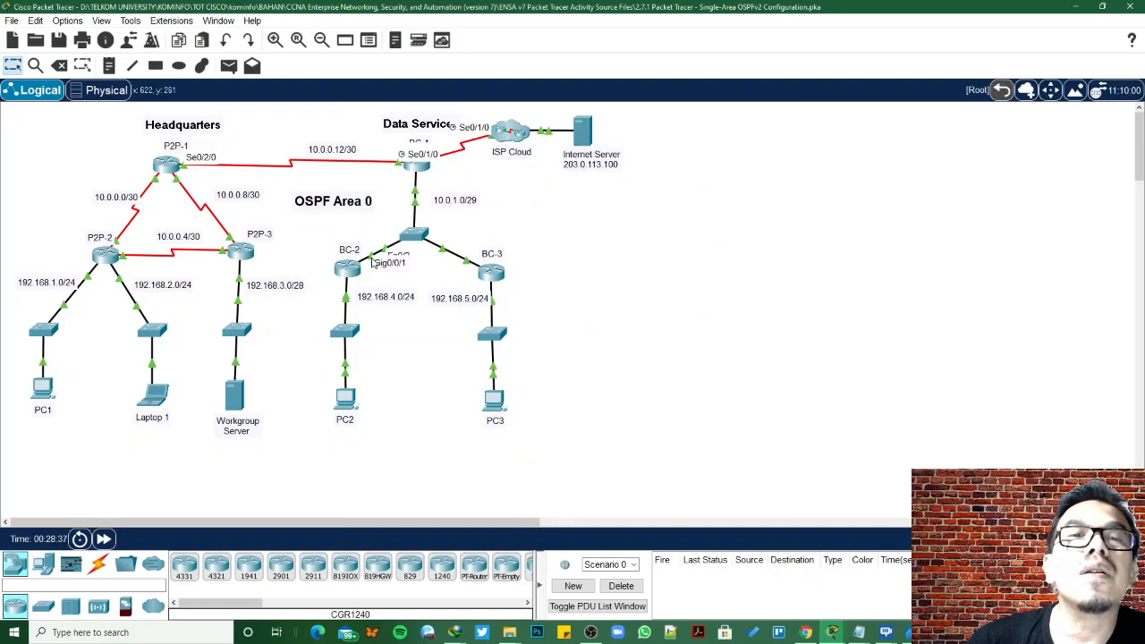
{"action": "left_click", "coordinate": [350, 268]}
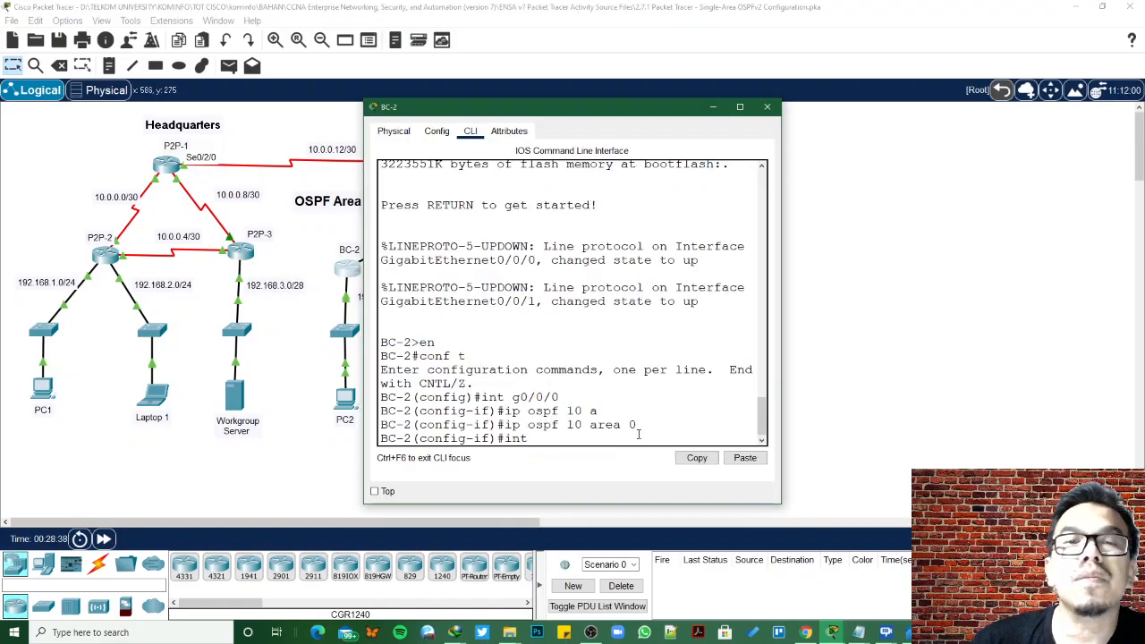
{"action": "type", "text": "g"}
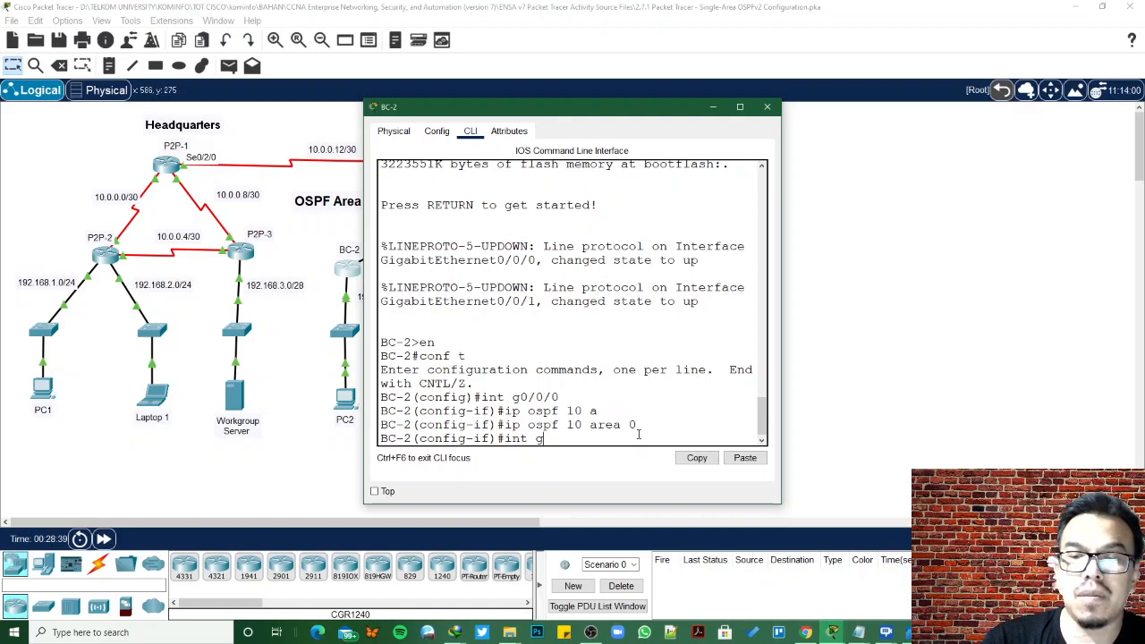
{"action": "type", "text": "0/0/1"}
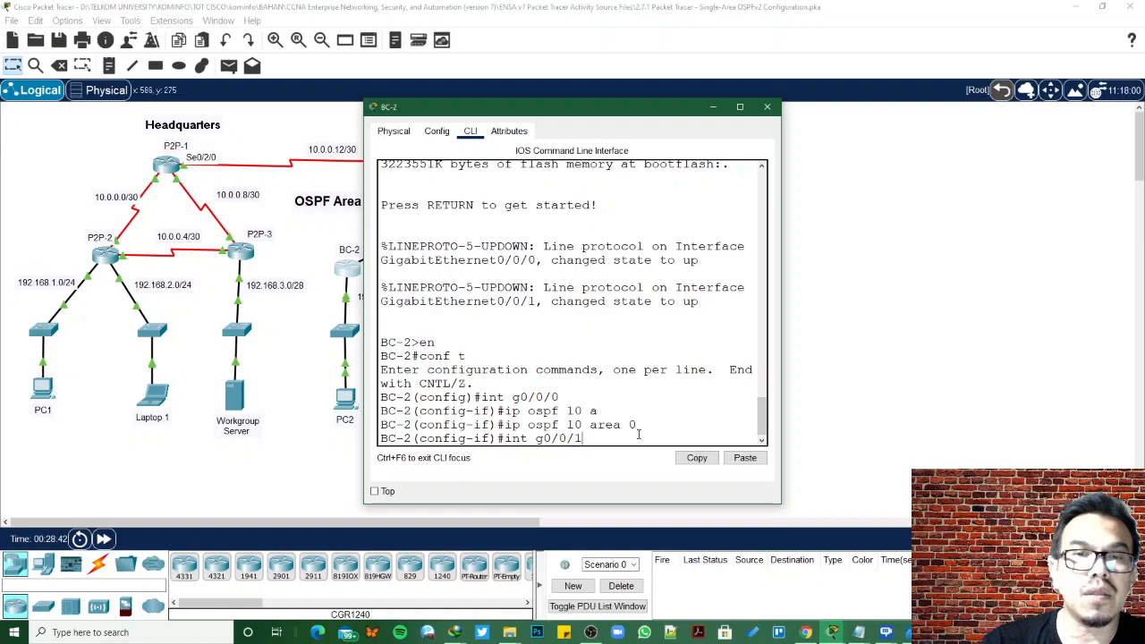
{"action": "key", "text": "Return"}
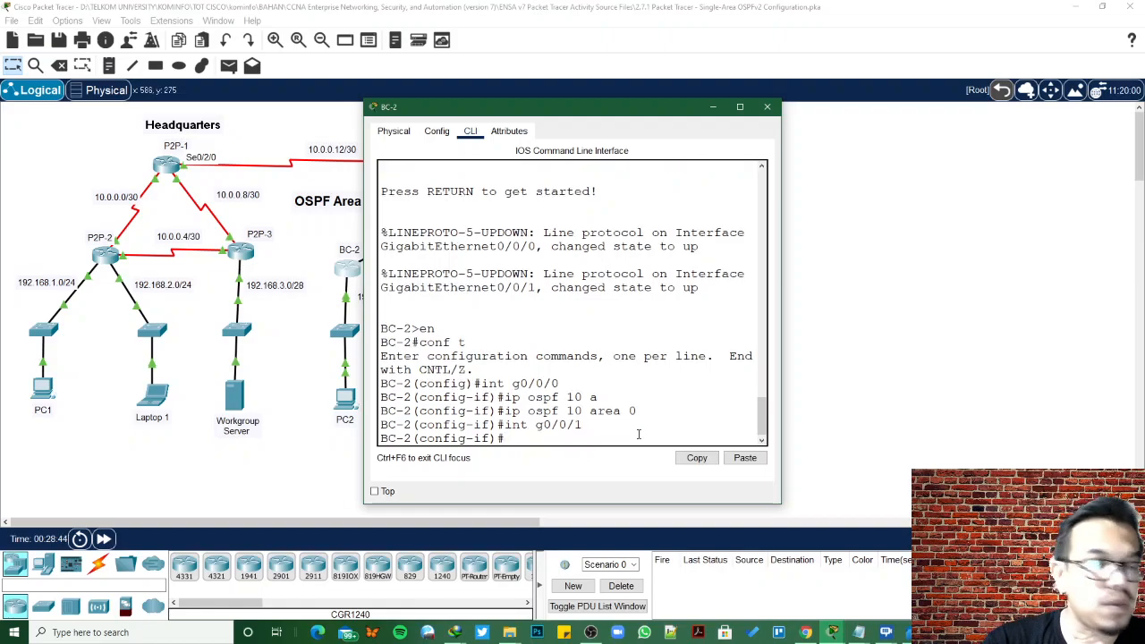
{"action": "type", "text": "ip"}
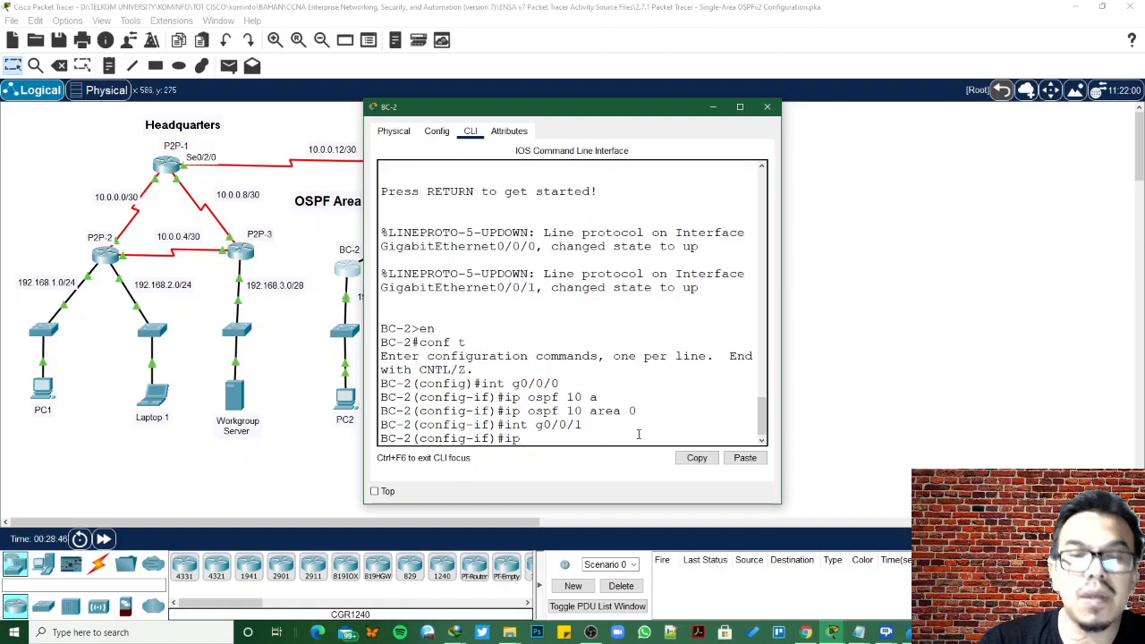
{"action": "type", "text": " osp"}
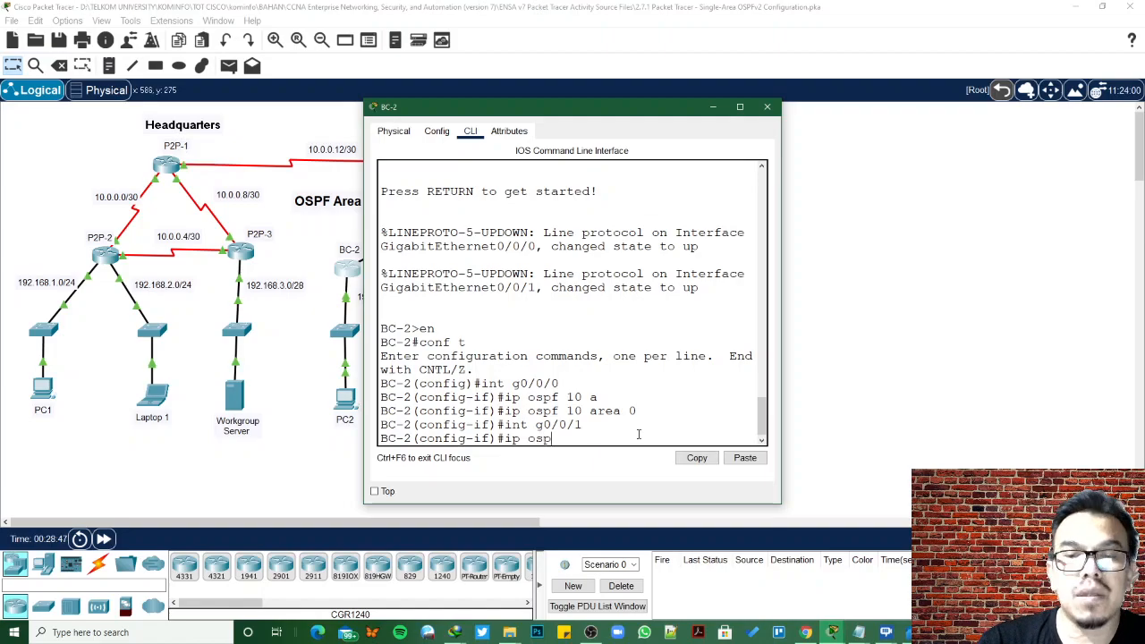
{"action": "type", "text": "f"}
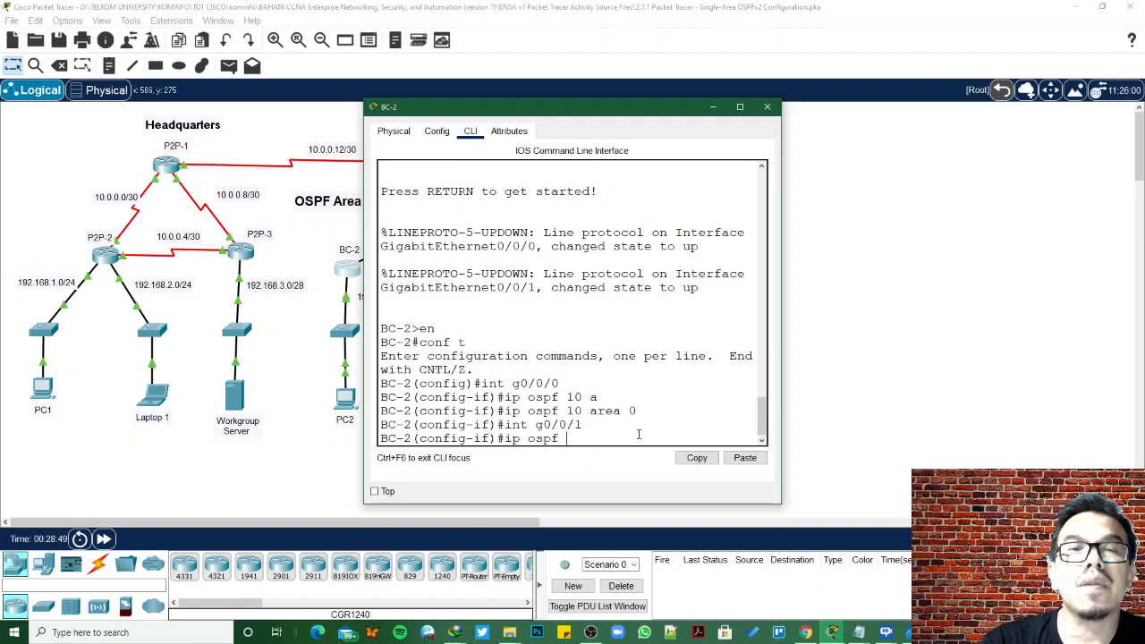
{"action": "type", "text": " 10 ar"}
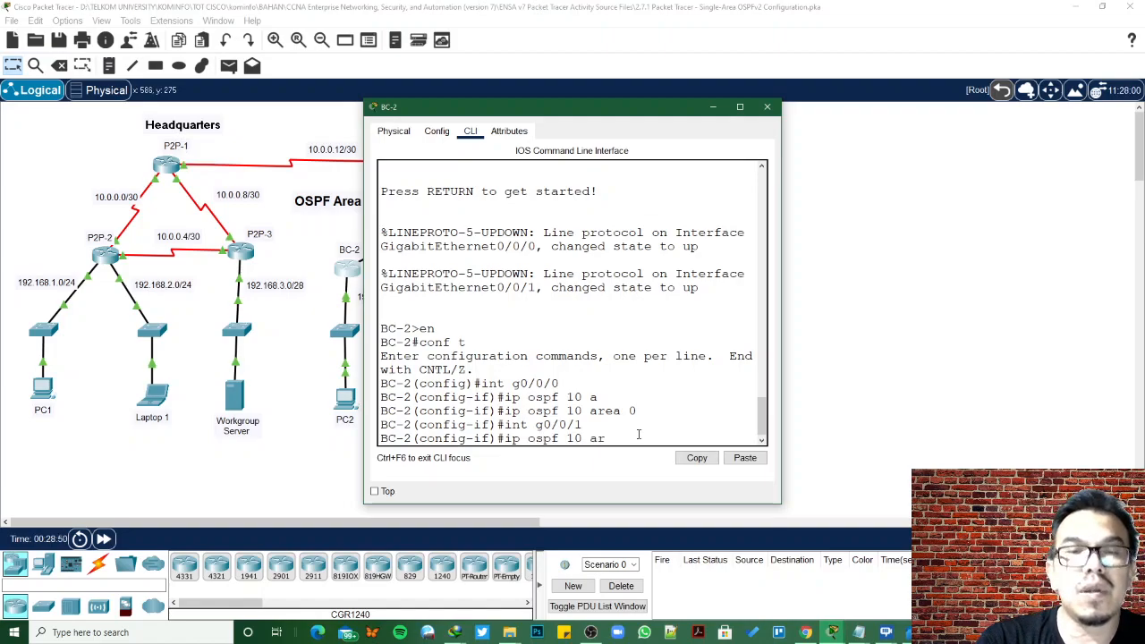
{"action": "type", "text": "ea 0"}
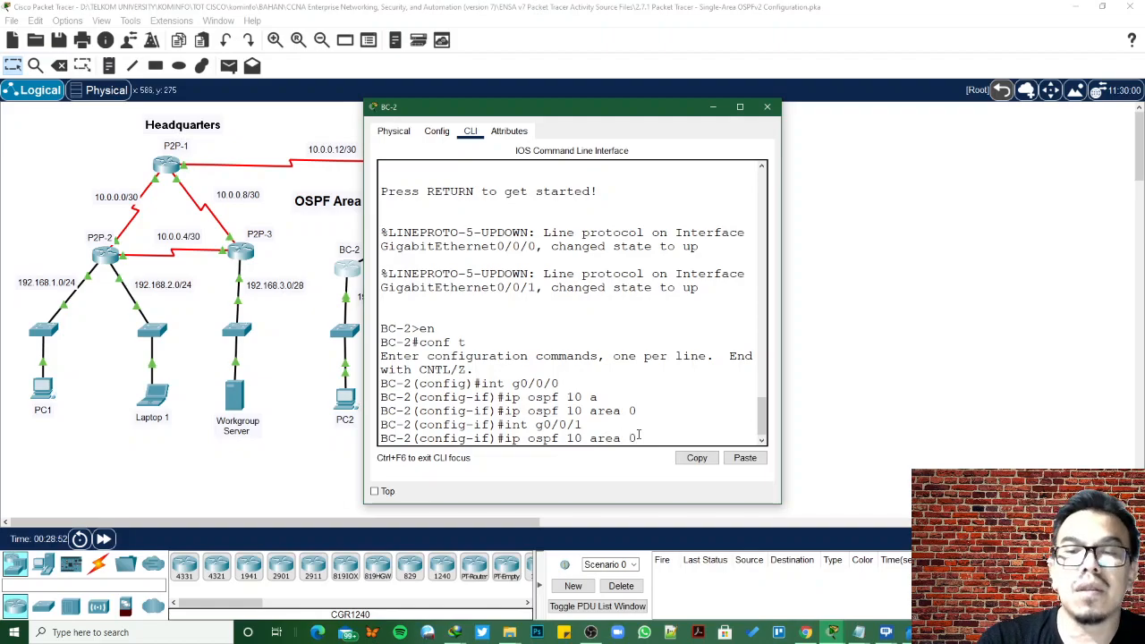
{"action": "key", "text": "Return"}
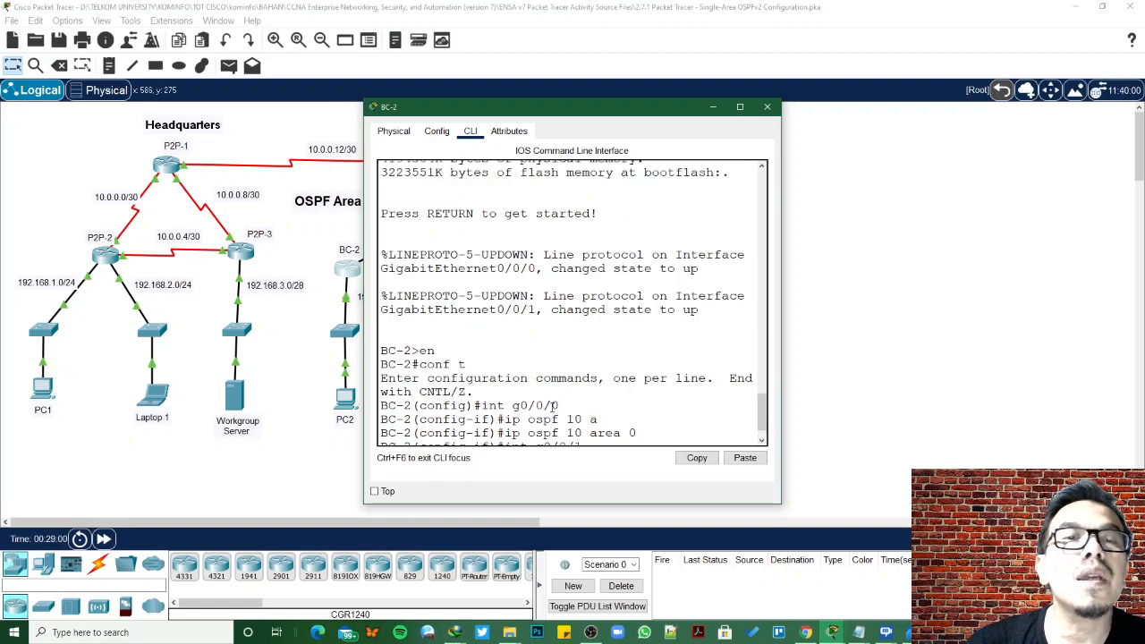
{"action": "left_click", "coordinate": [319, 363]}
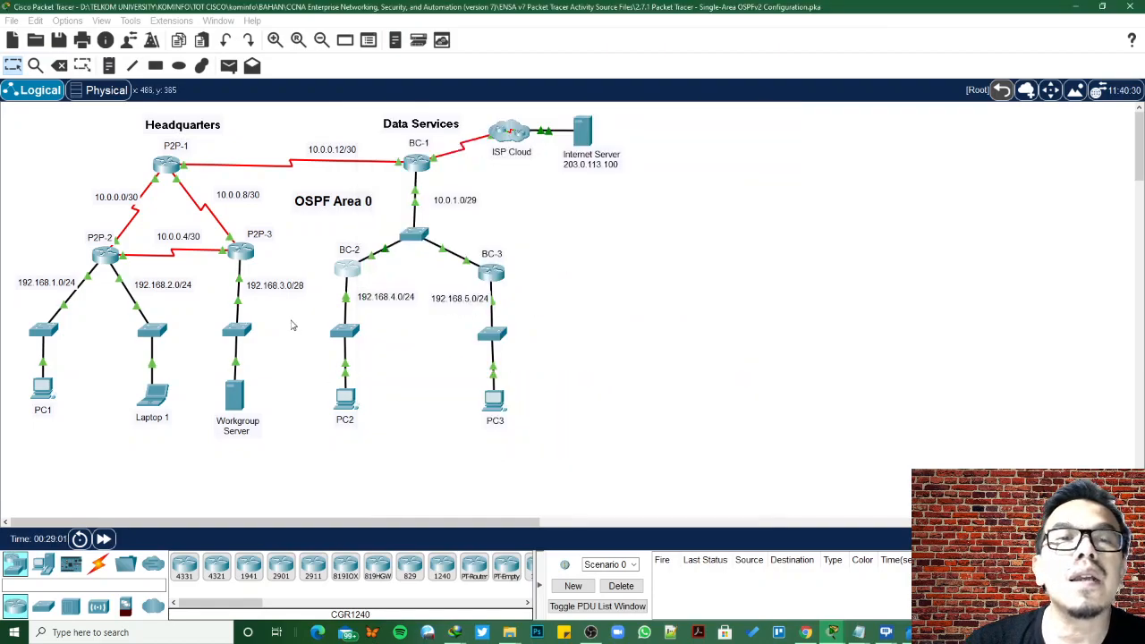
Open BC-3's command line, check its port labels in the topology, and enter privileged mode followed by global configuration mode
{"action": "left_click", "coordinate": [490, 277]}
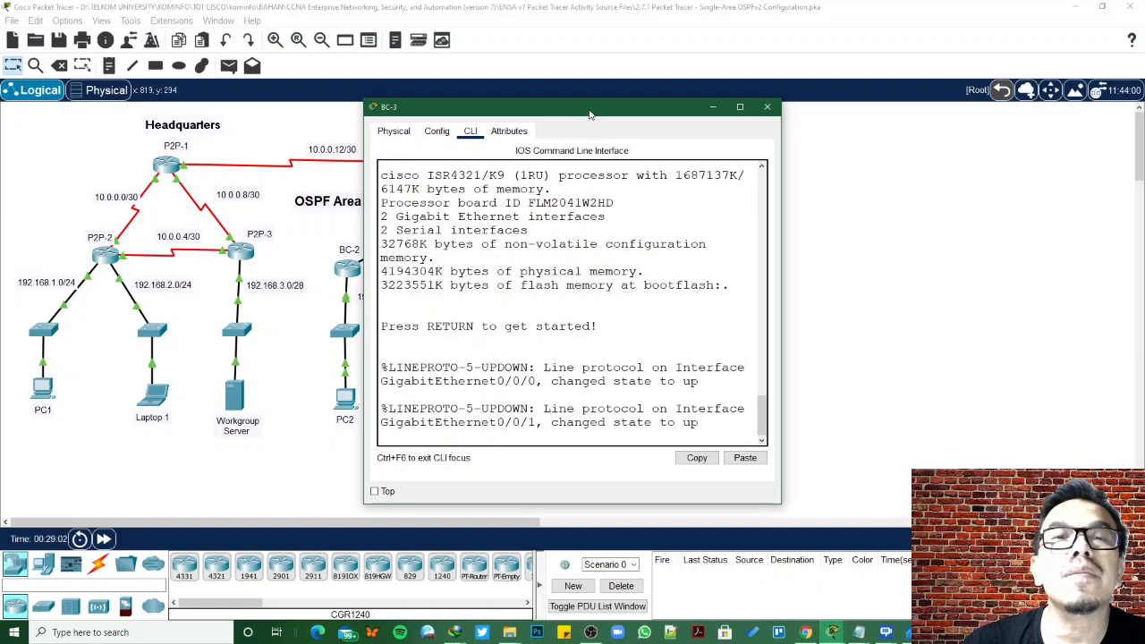
{"action": "left_click_drag", "start_coordinate": [592, 113], "coordinate": [878, 127]}
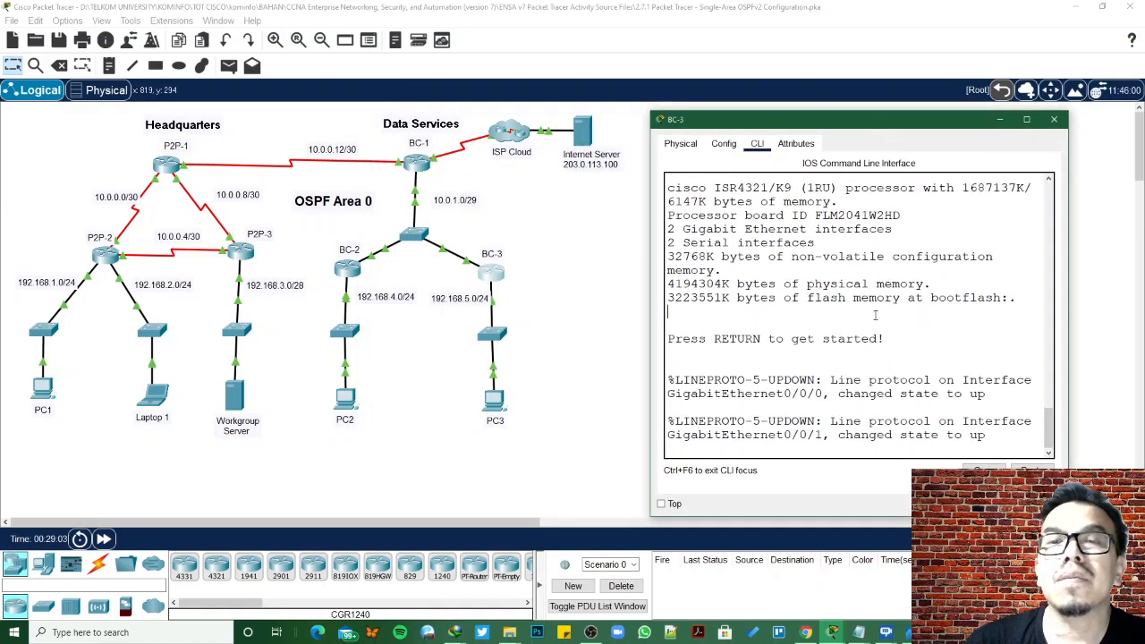
{"action": "key", "text": "Return"}
{"action": "left_click", "coordinate": [480, 279]}
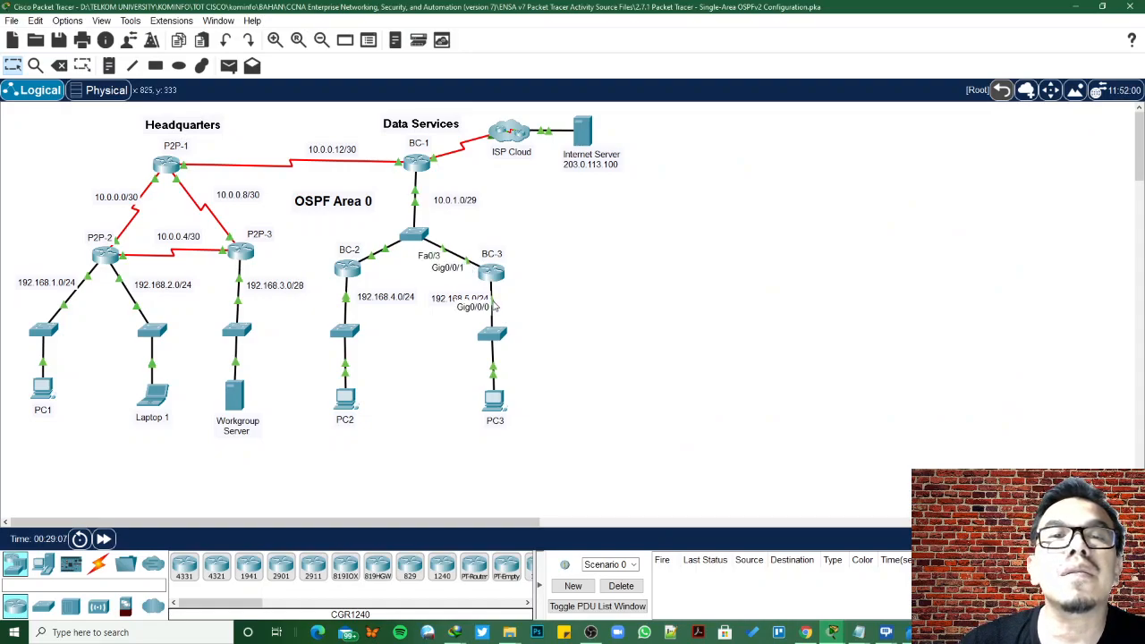
{"action": "mouse_move", "coordinate": [832, 635]}
{"action": "left_click", "coordinate": [881, 577]}
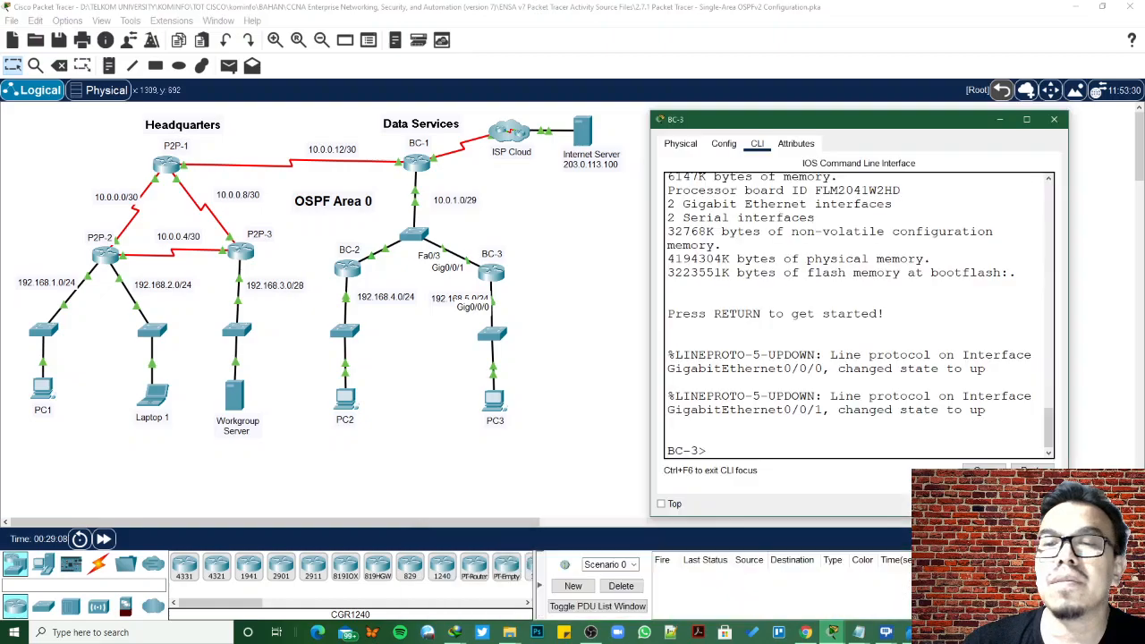
{"action": "type", "text": "en"}
{"action": "key", "text": "Return"}
{"action": "type", "text": "conf t"}
{"action": "key", "text": "Return"}
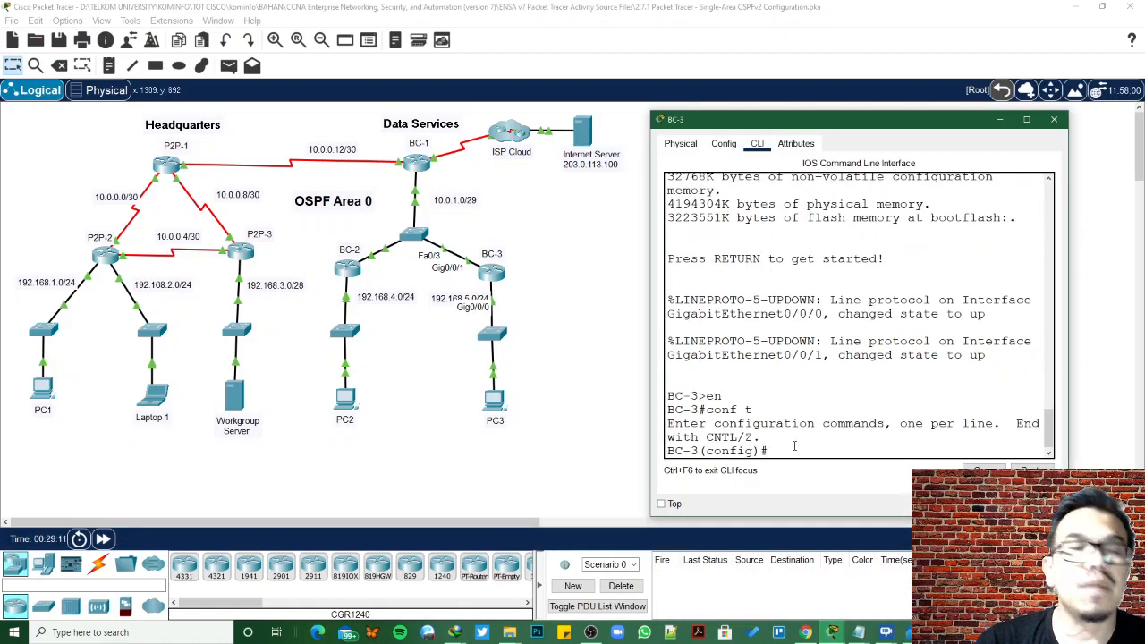
Enable OSPF process 10 in area 0 on BC-3's interface g0/0/0
{"action": "type", "text": "int"}
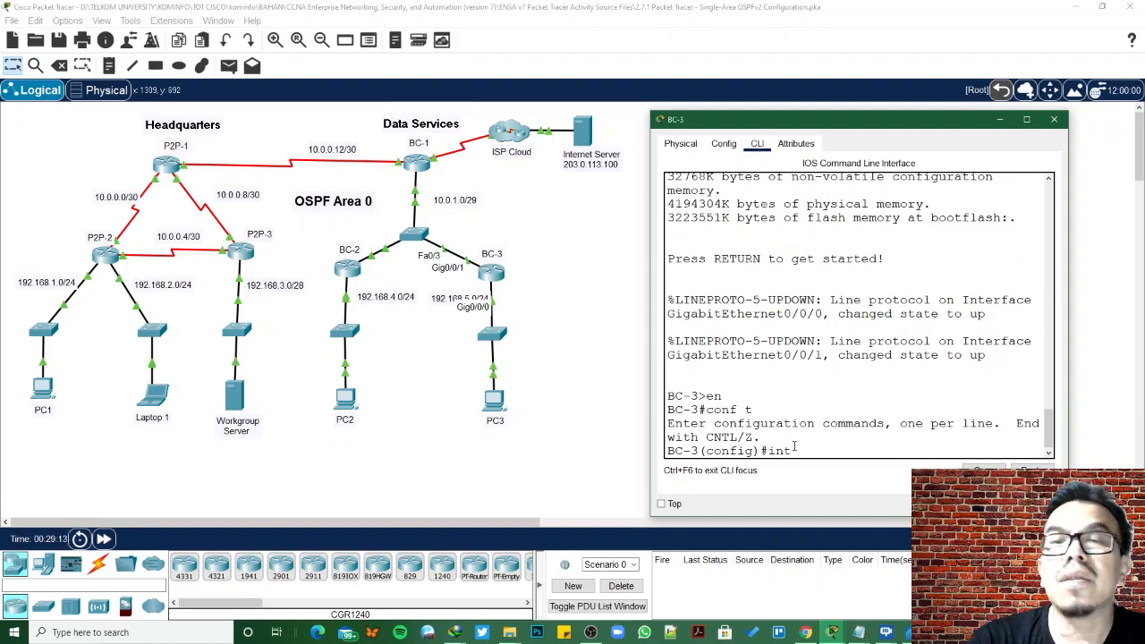
{"action": "type", "text": " g0/0/0"}
{"action": "key", "text": "Return"}
{"action": "type", "text": "ip osp"}
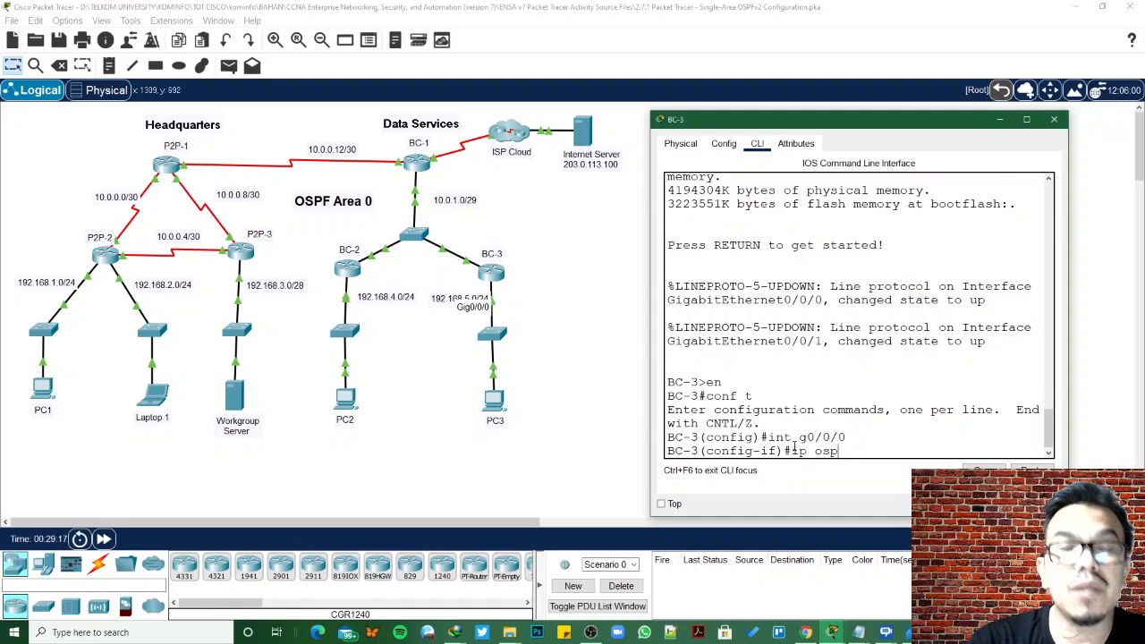
{"action": "type", "text": "f 10 ar"}
{"action": "key", "text": "Tab"}
{"action": "type", "text": "0"}
{"action": "key", "text": "Return"}
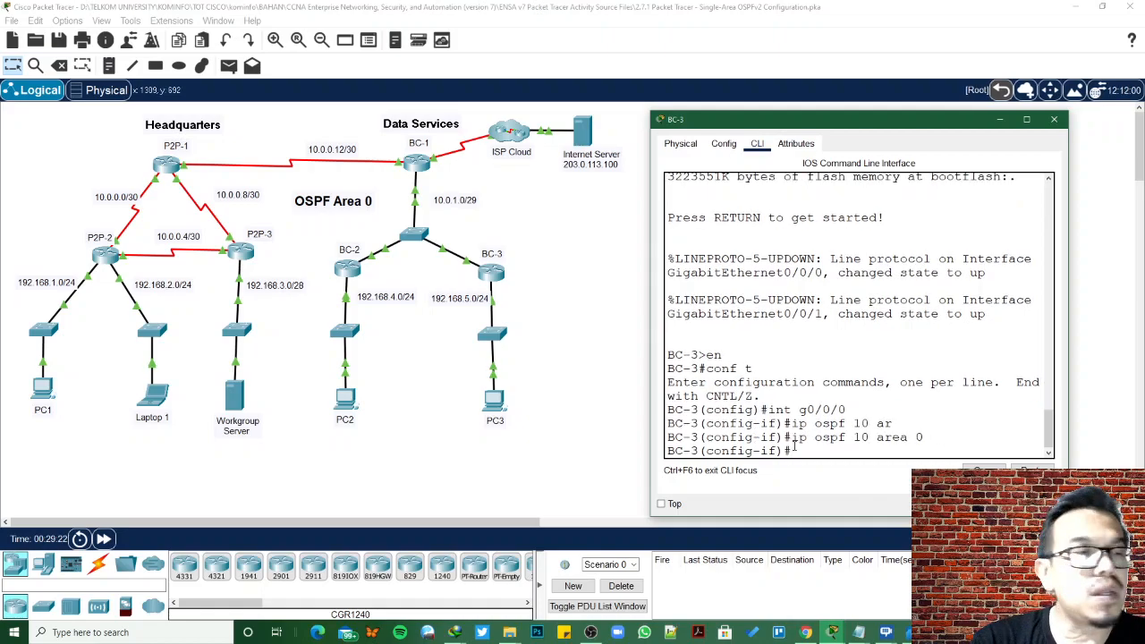
Enable OSPF process 10 in area 0 on BC-3's interface g0/0/1
{"action": "type", "text": "int g0/0/1"}
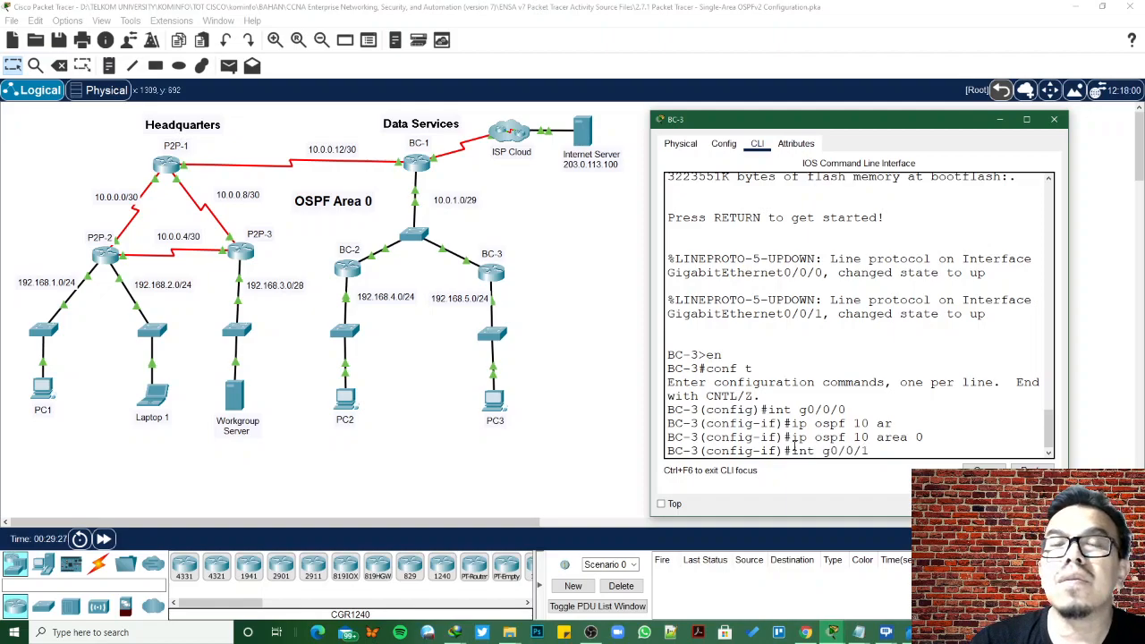
{"action": "key", "text": "Return"}
{"action": "type", "text": "ip osp"}
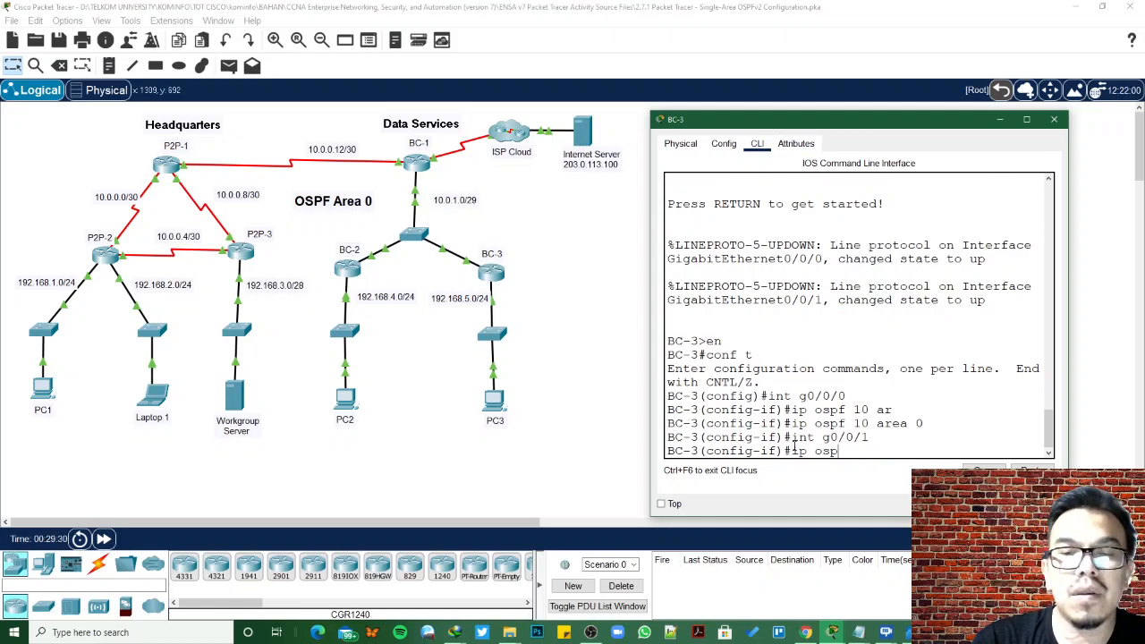
{"action": "type", "text": "f 10 area"}
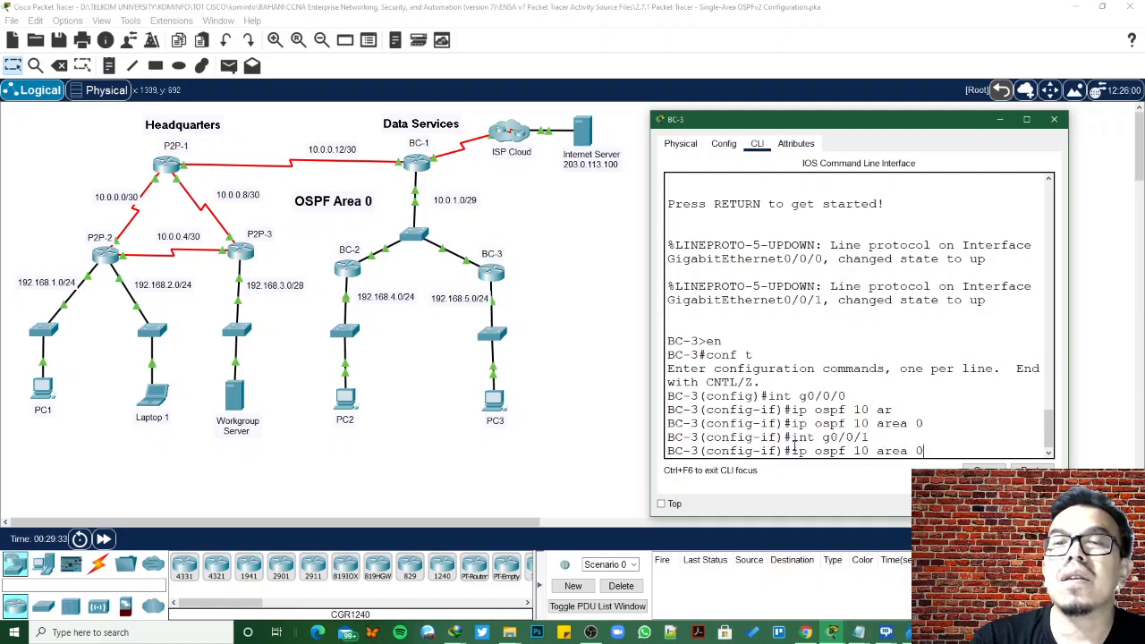
{"action": "type", "text": " 0"}
{"action": "key", "text": "Return"}
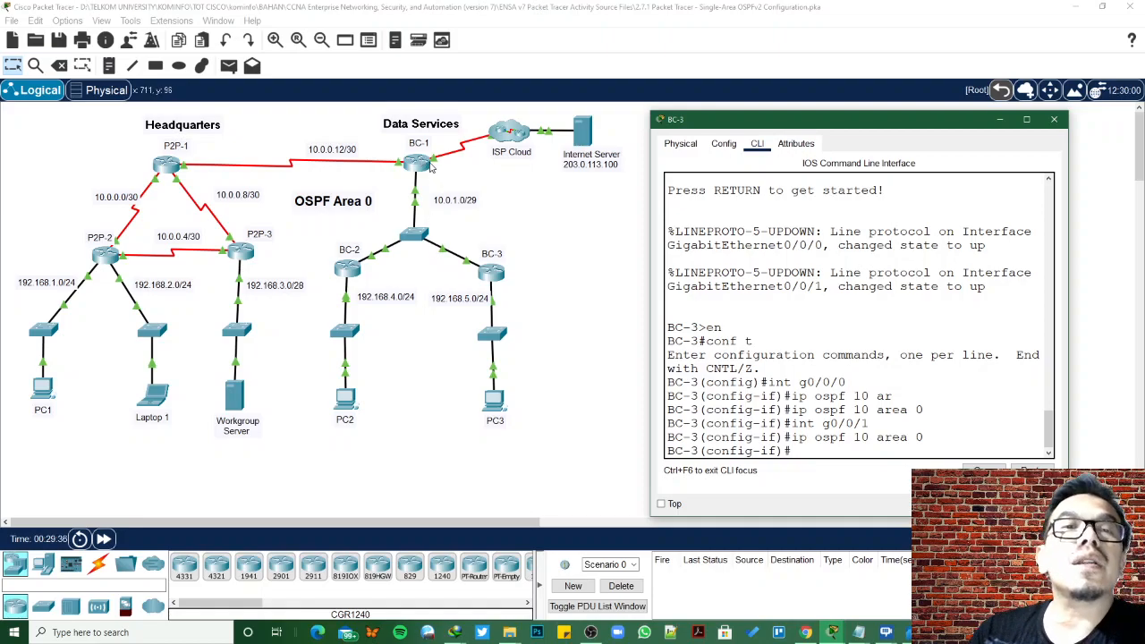
Review the router ID requirements in the activity instructions and return BC-1's command line to global configuration mode
{"action": "mouse_move", "coordinate": [832, 633]}
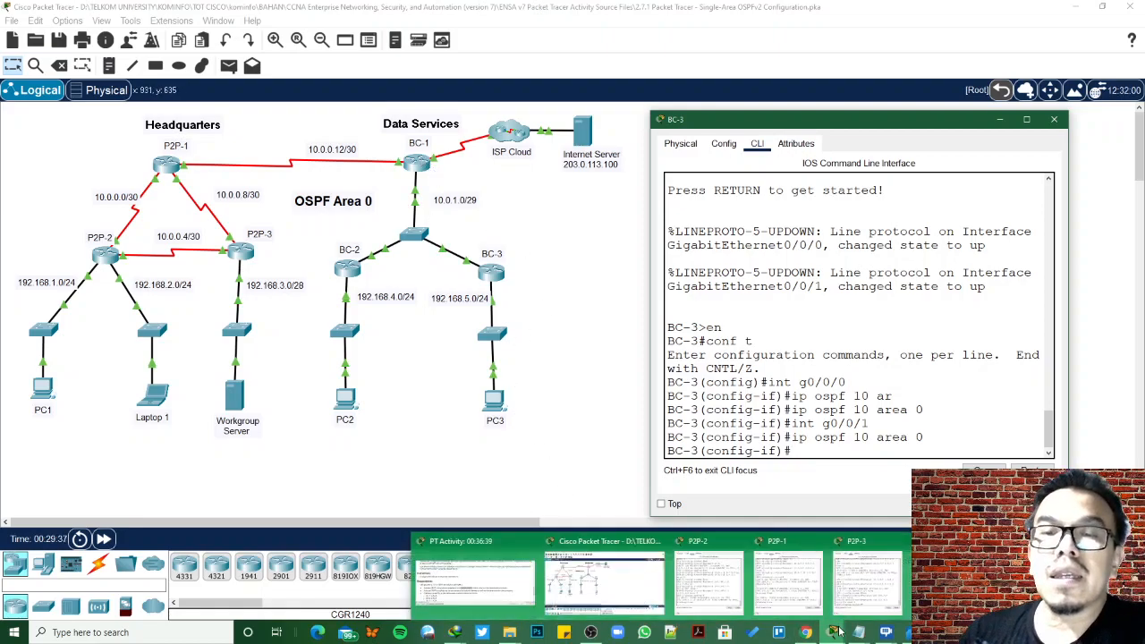
{"action": "left_click", "coordinate": [503, 587]}
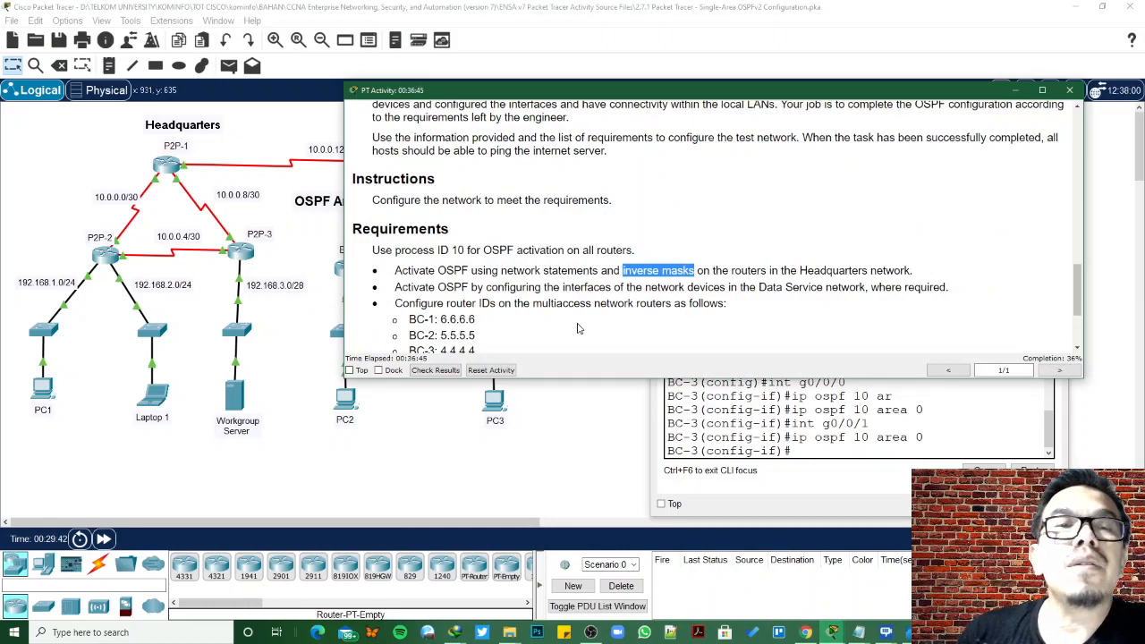
{"action": "scroll", "coordinate": [581, 329], "scroll_direction": "down", "scroll_amount": 1}
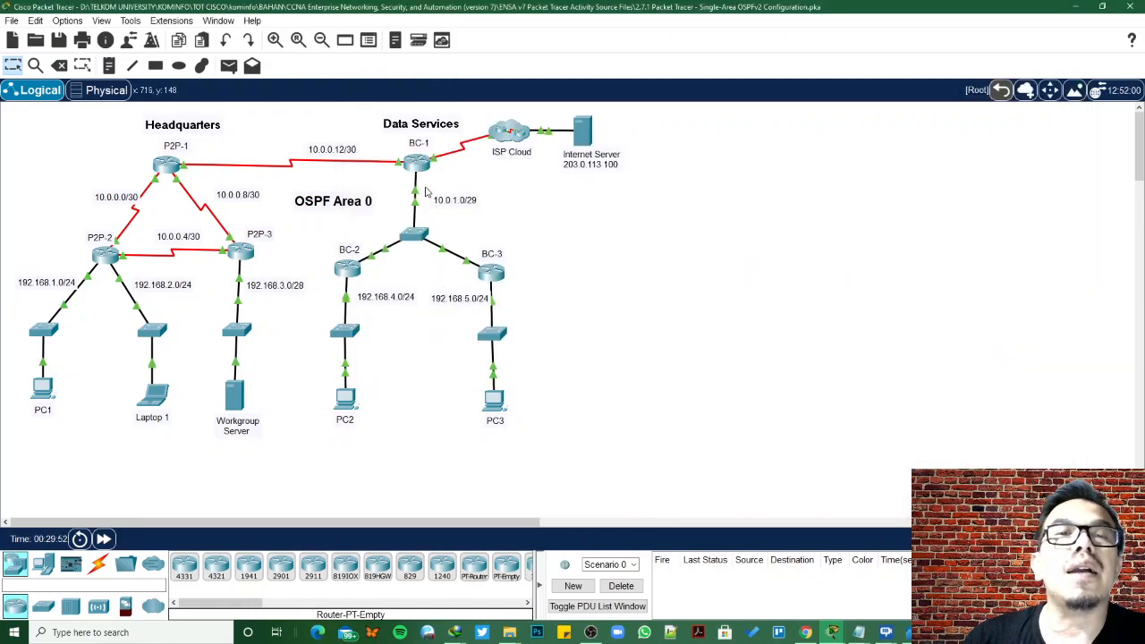
{"action": "left_click", "coordinate": [425, 168]}
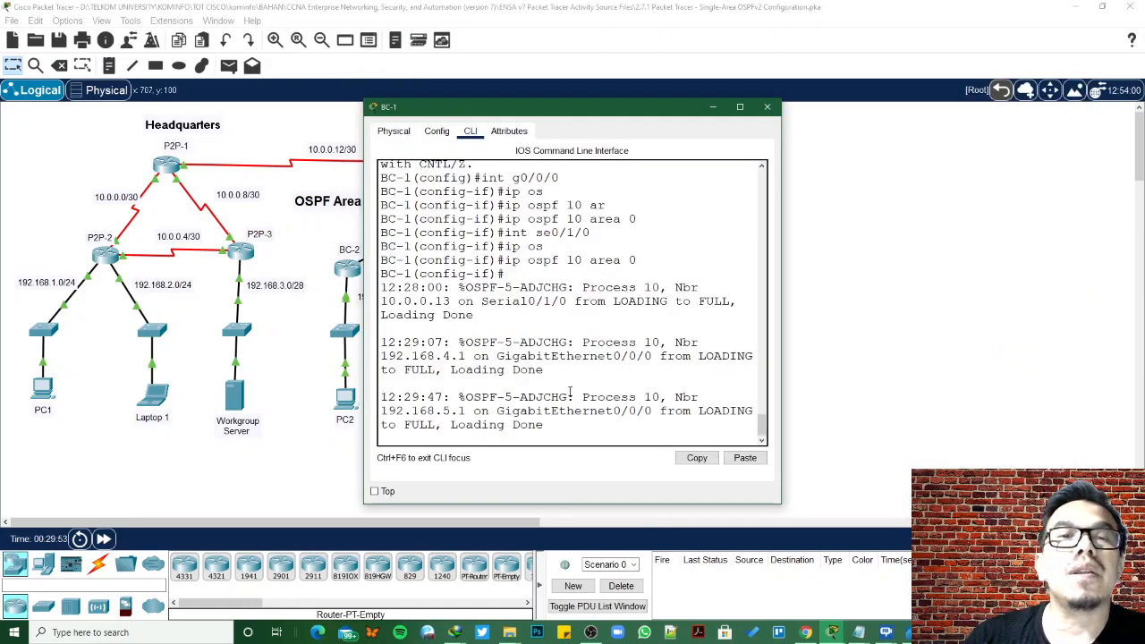
{"action": "key", "text": "Return"}
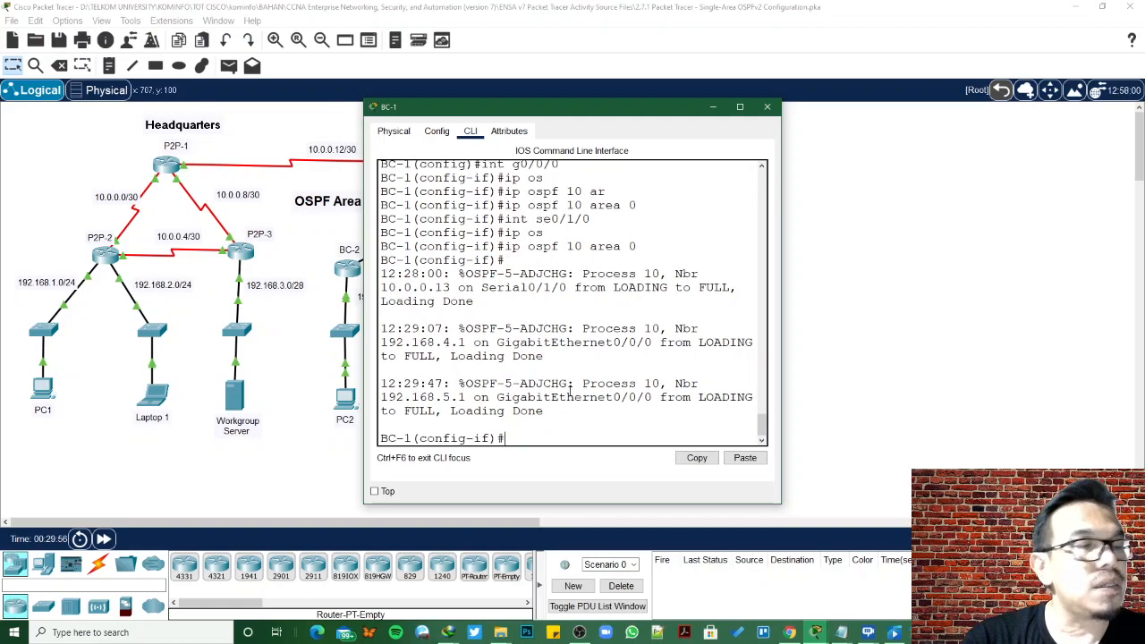
{"action": "type", "text": "rout"}
{"action": "key", "text": "Tab"}
{"action": "key", "text": "BackSpace"}
{"action": "key", "text": "BackSpace"}
{"action": "key", "text": "BackSpace"}
{"action": "type", "text": "exit"}
{"action": "key", "text": "Return"}
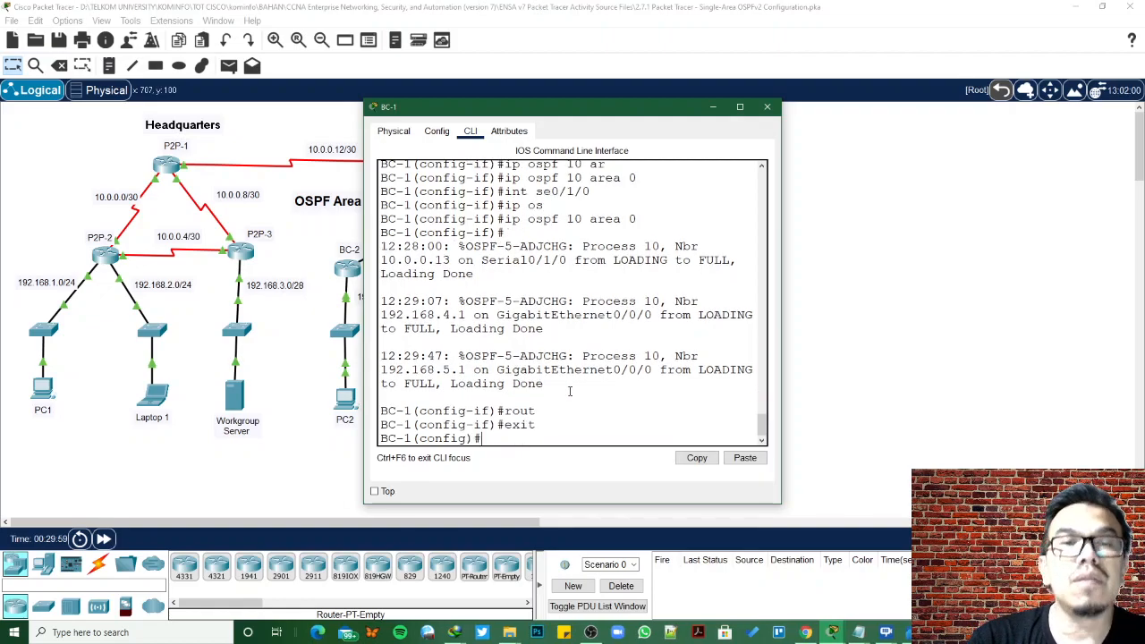
Enter router configuration mode for OSPF process 10 on BC-1
{"action": "type", "text": "rou"}
{"action": "key", "text": "Tab"}
{"action": "type", "text": "ter os"}
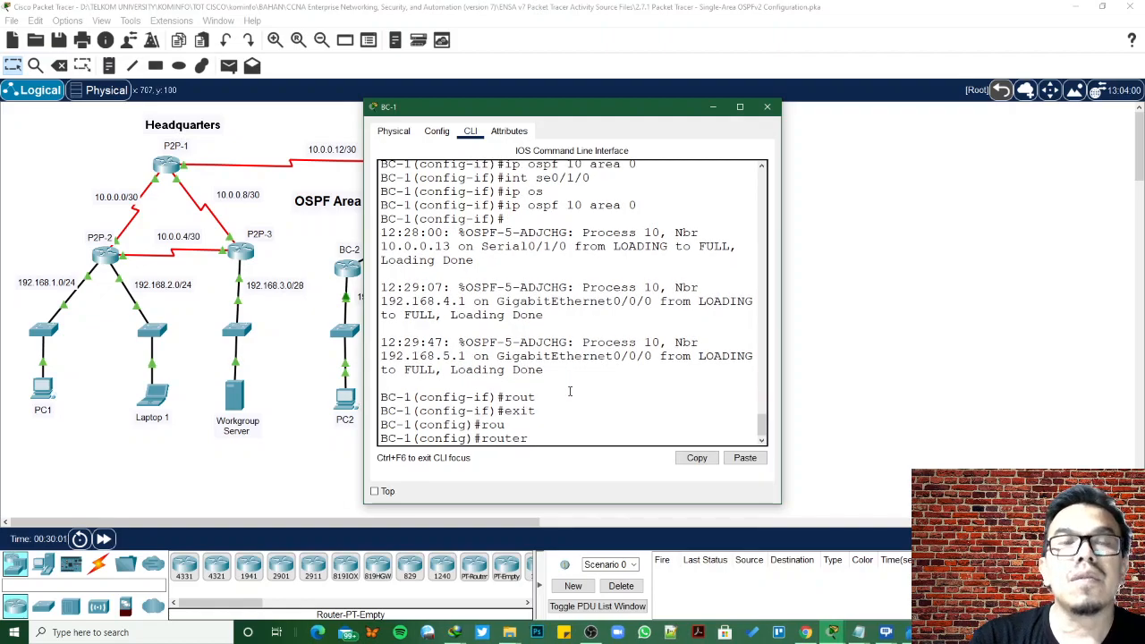
{"action": "key", "text": "Tab"}
{"action": "type", "text": "10"}
{"action": "key", "text": "Return"}
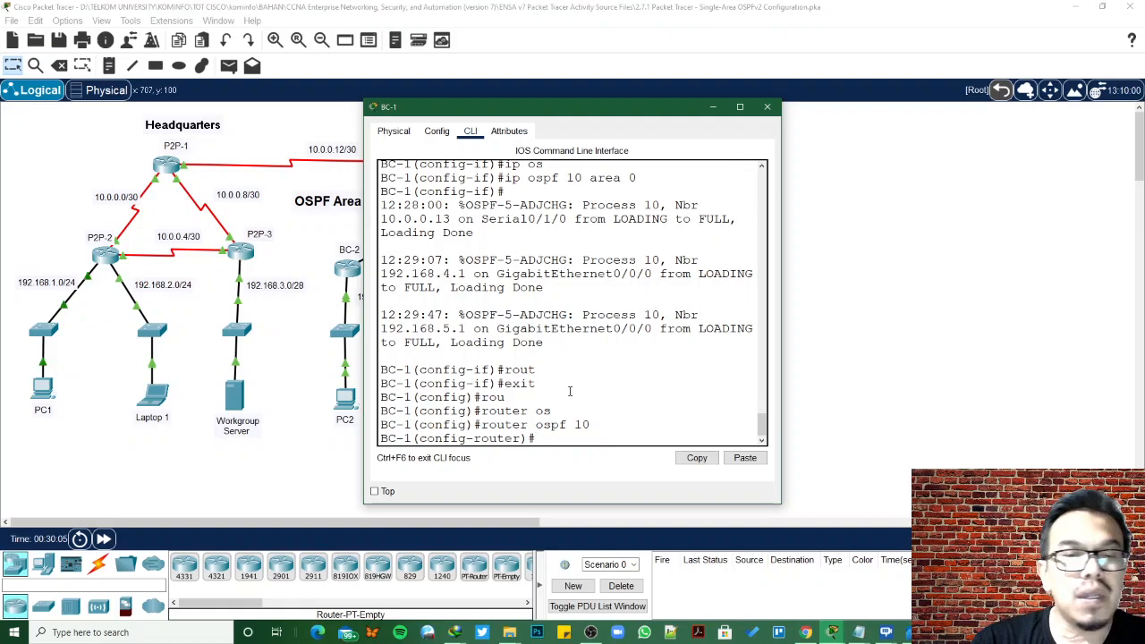
Begin the router-id command for BC-1's OSPF process and move its window clear of the topology
{"action": "type", "text": "rou"}
{"action": "key", "text": "Tab"}
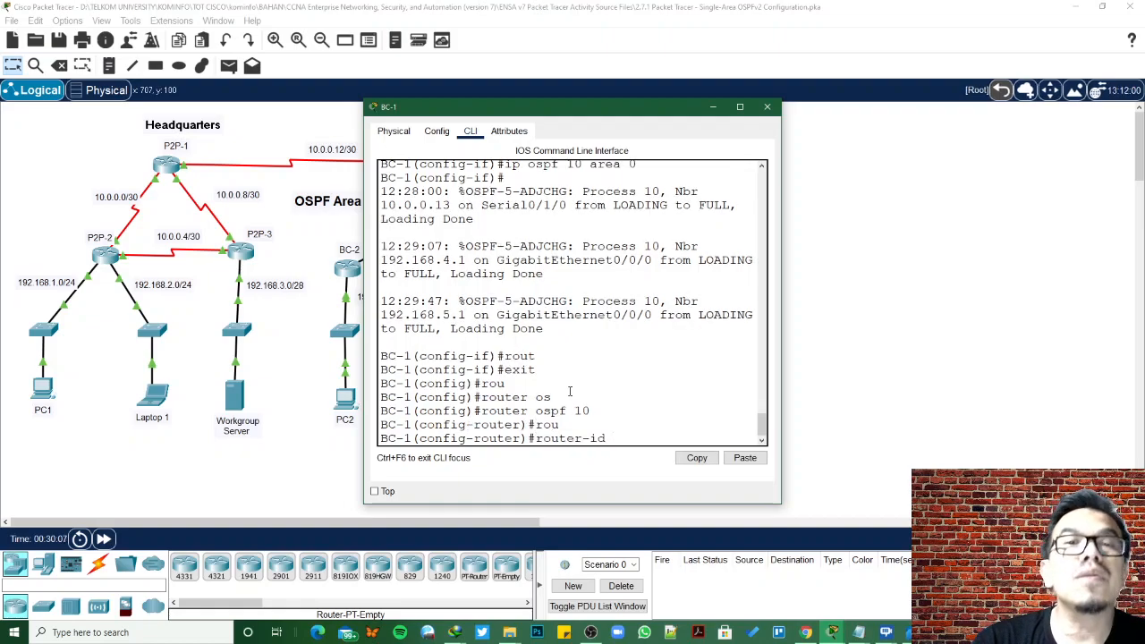
{"action": "left_click_drag", "start_coordinate": [554, 114], "coordinate": [716, 125]}
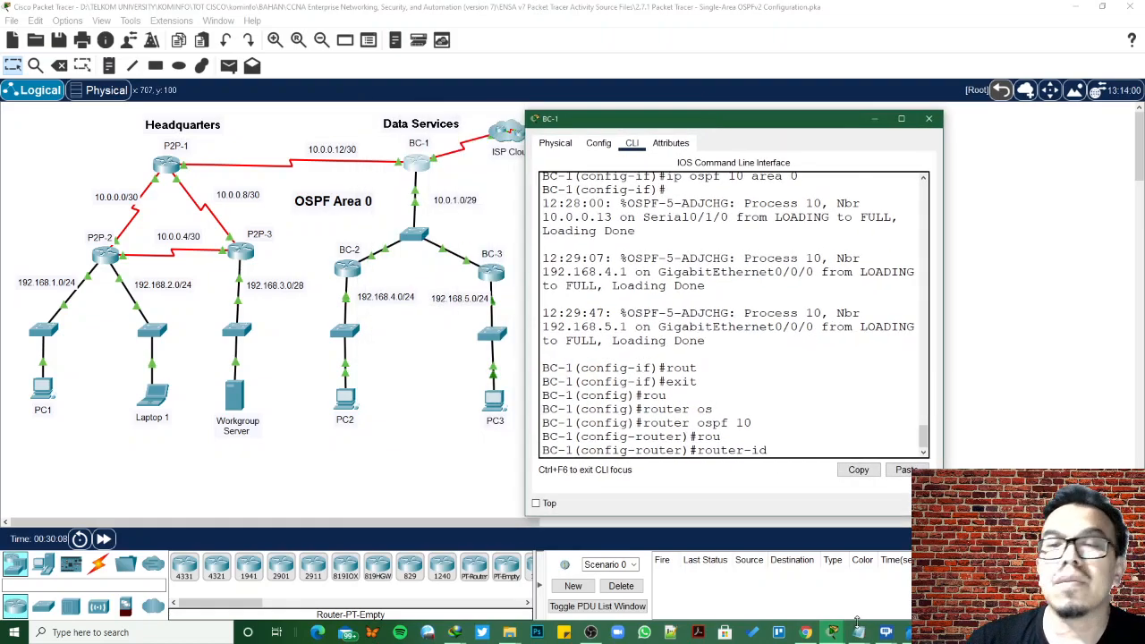
Consult the router ID requirements in the activity instructions and set BC-1's OSPF router ID to 6.6.6.6
{"action": "left_click", "coordinate": [832, 632]}
{"action": "left_click", "coordinate": [474, 581]}
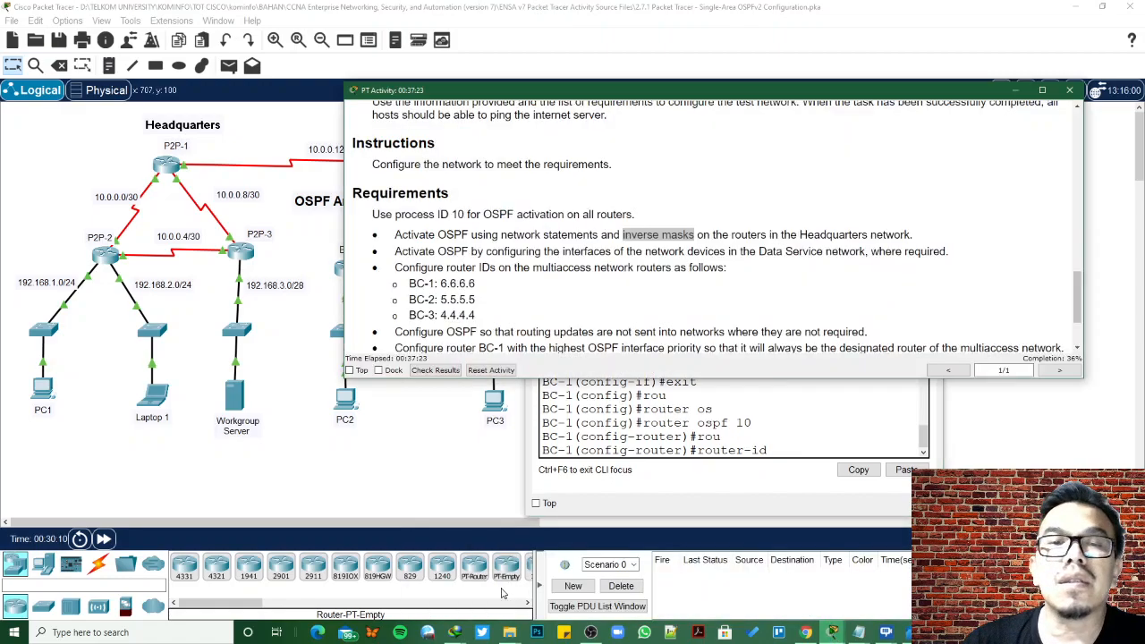
{"action": "left_click_drag", "start_coordinate": [678, 87], "coordinate": [441, 36]}
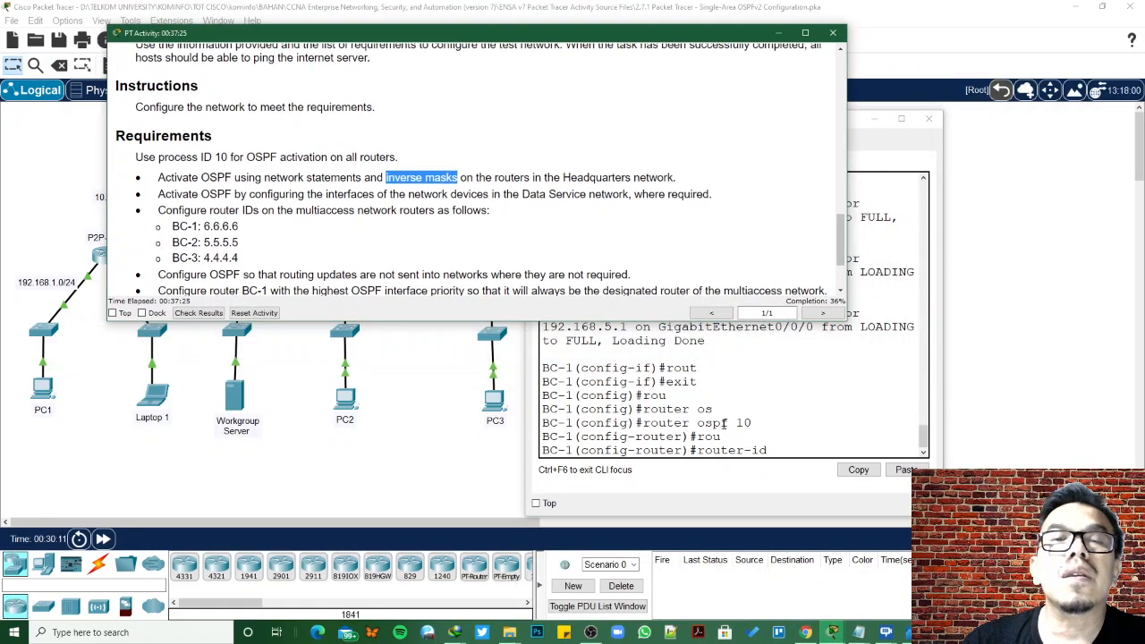
{"action": "left_click", "coordinate": [801, 397]}
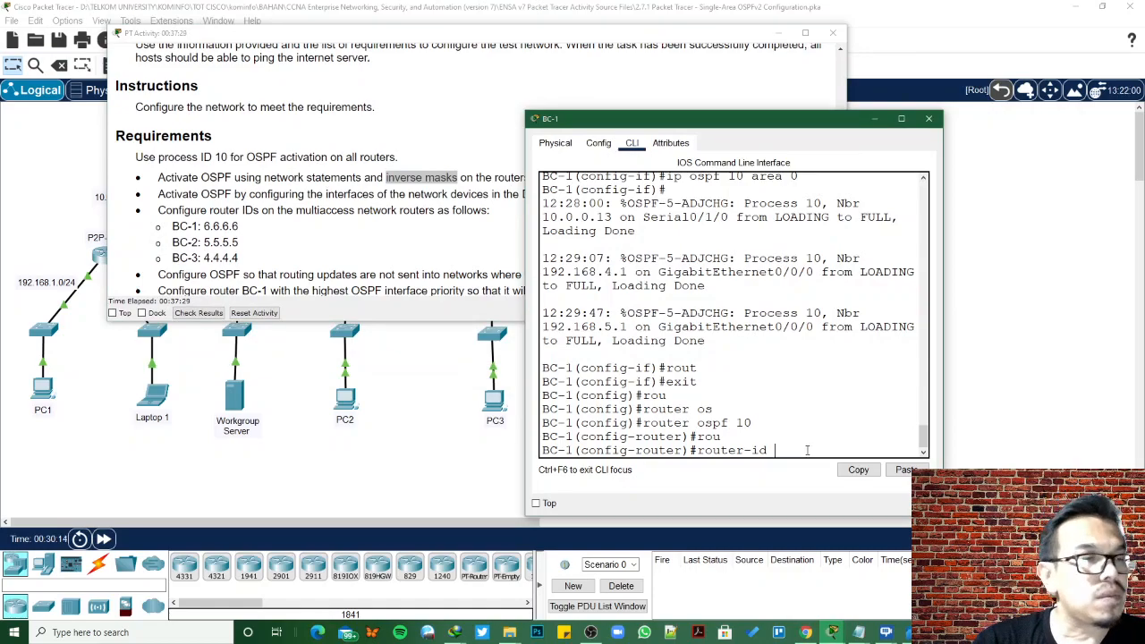
{"action": "type", "text": "6"}
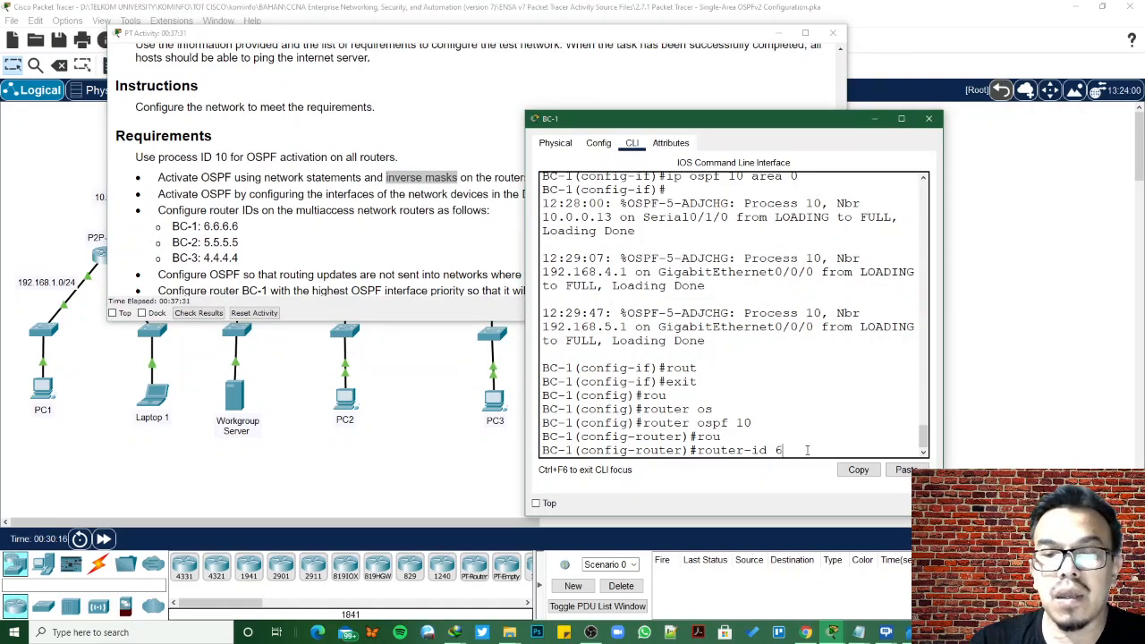
{"action": "type", "text": ".6.6.6"}
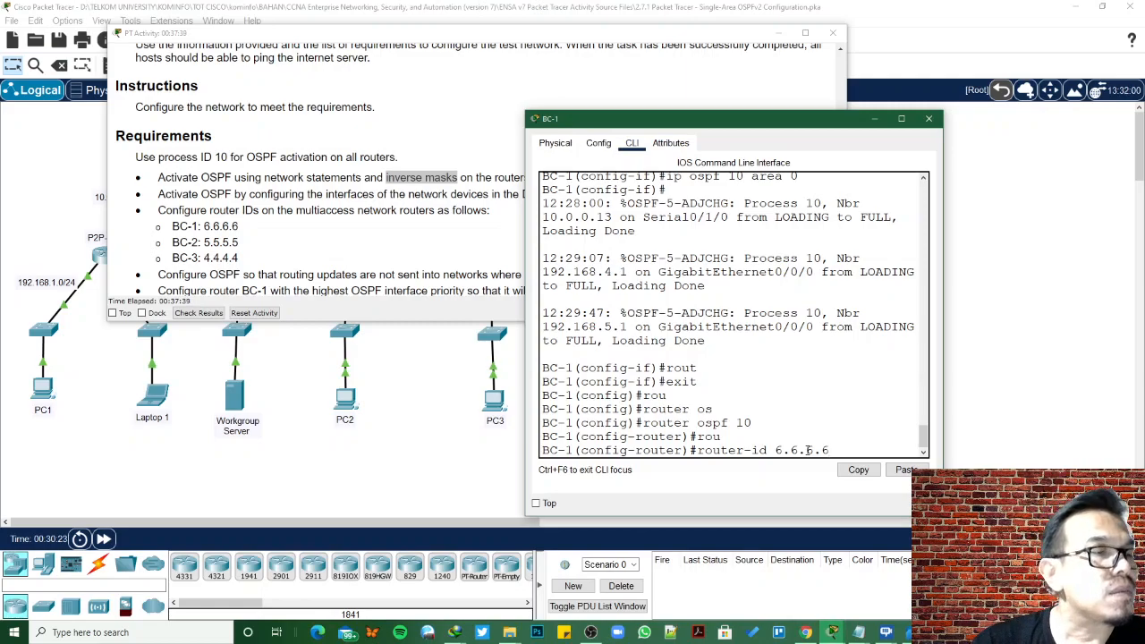
{"action": "key", "text": "Return"}
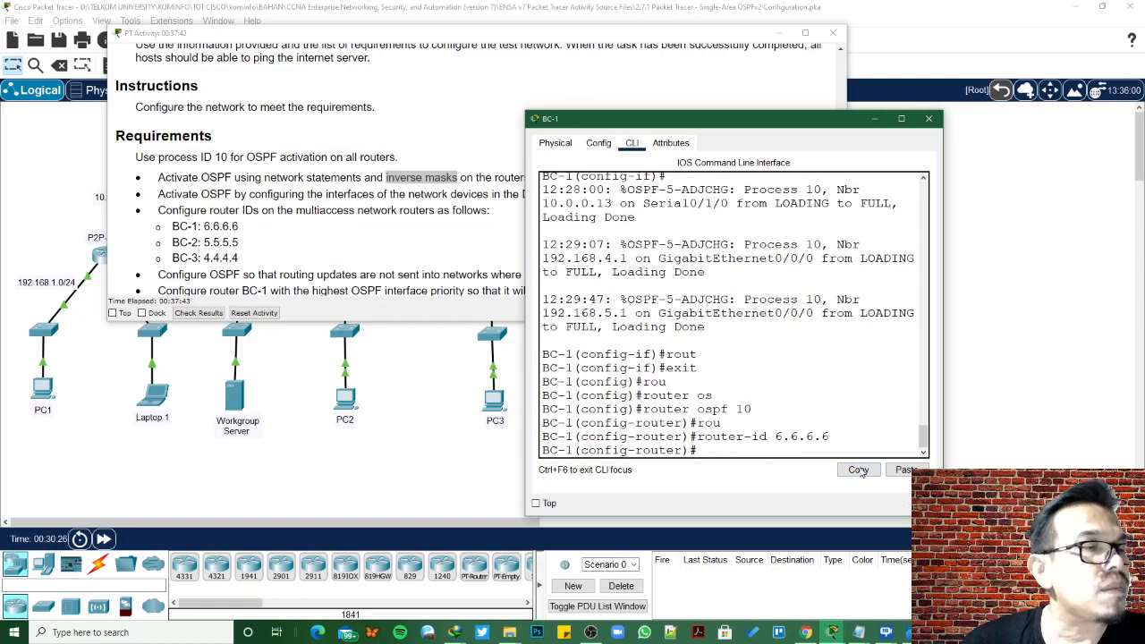
Open router BC-2's command line, leave interface configuration and enter the configuration of OSPF process 10
{"action": "left_click", "coordinate": [447, 388]}
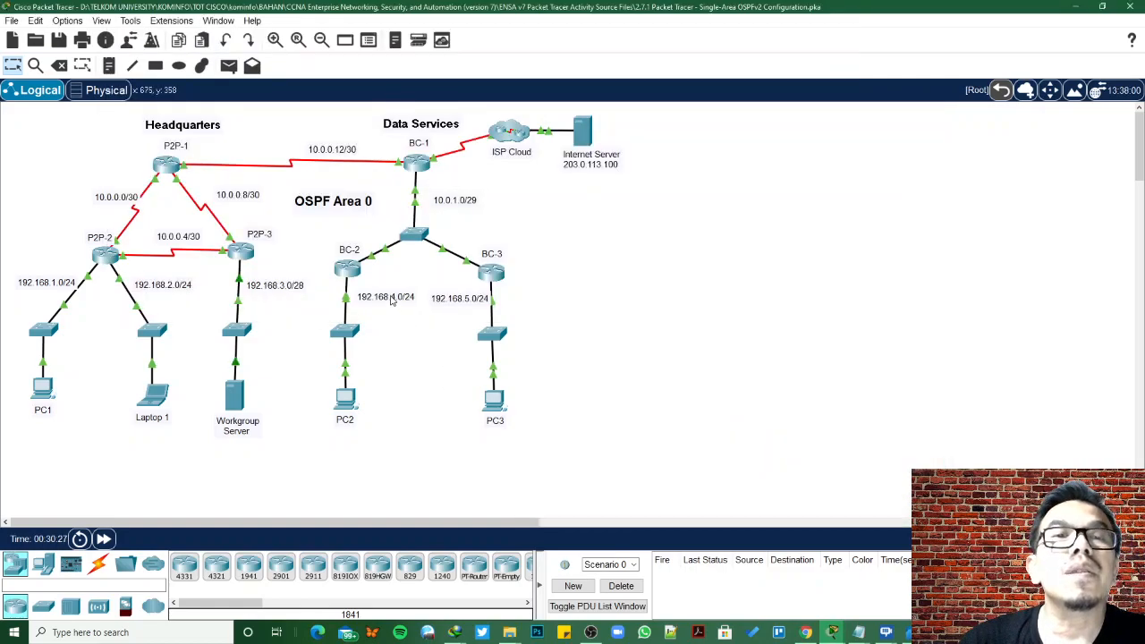
{"action": "left_click", "coordinate": [346, 271]}
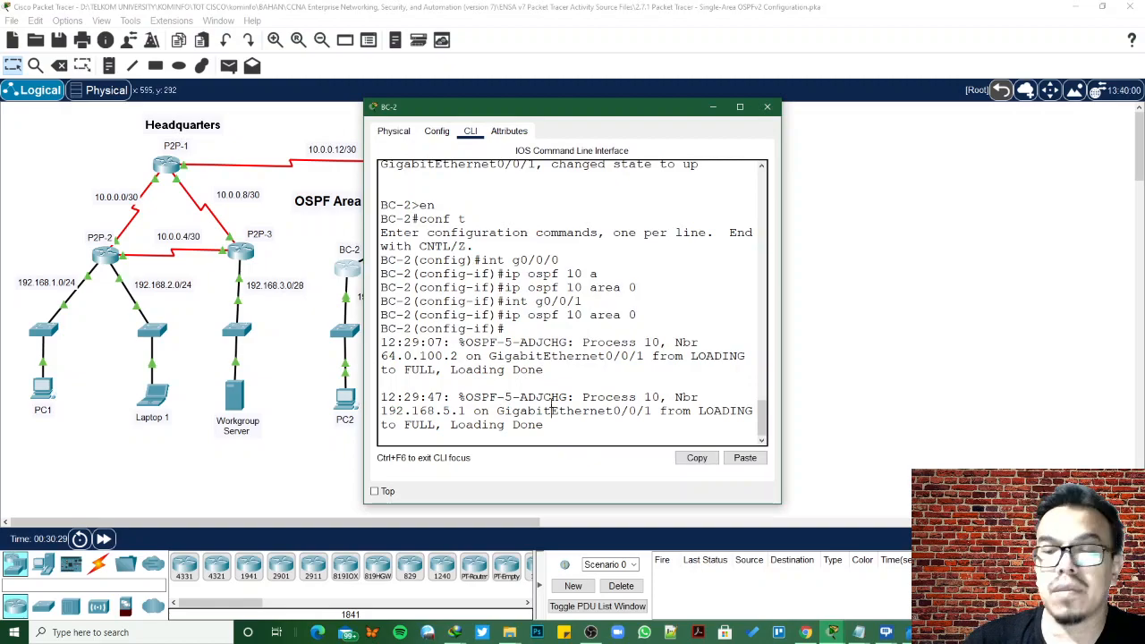
{"action": "key", "text": "Return"}
{"action": "type", "text": "exit"}
{"action": "key", "text": "Return"}
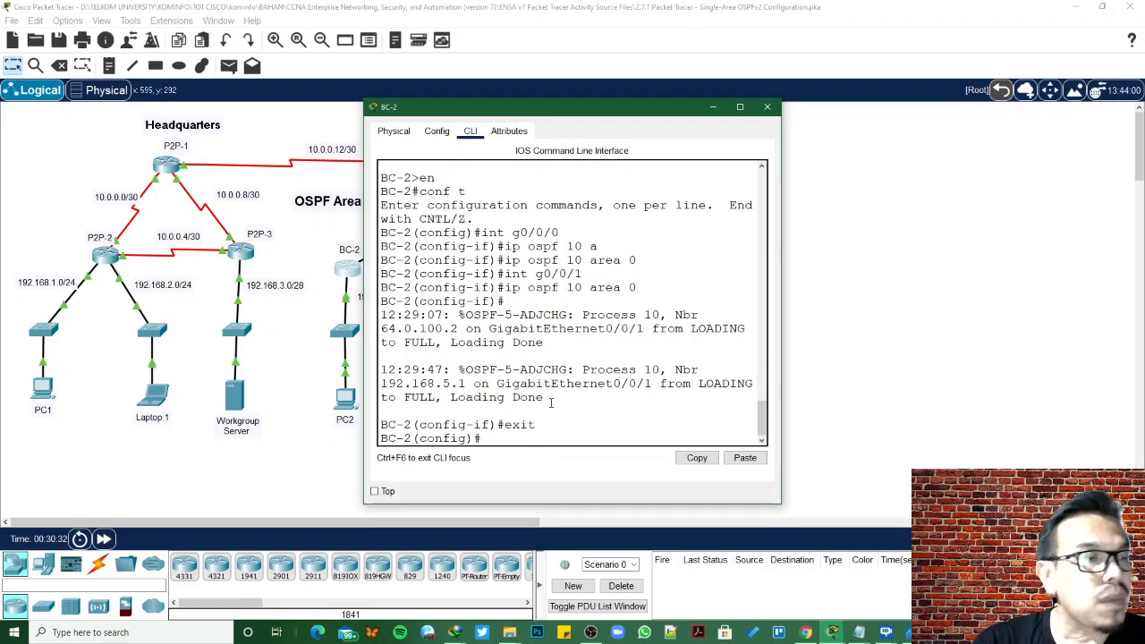
{"action": "type", "text": "rou"}
{"action": "key", "text": "Tab"}
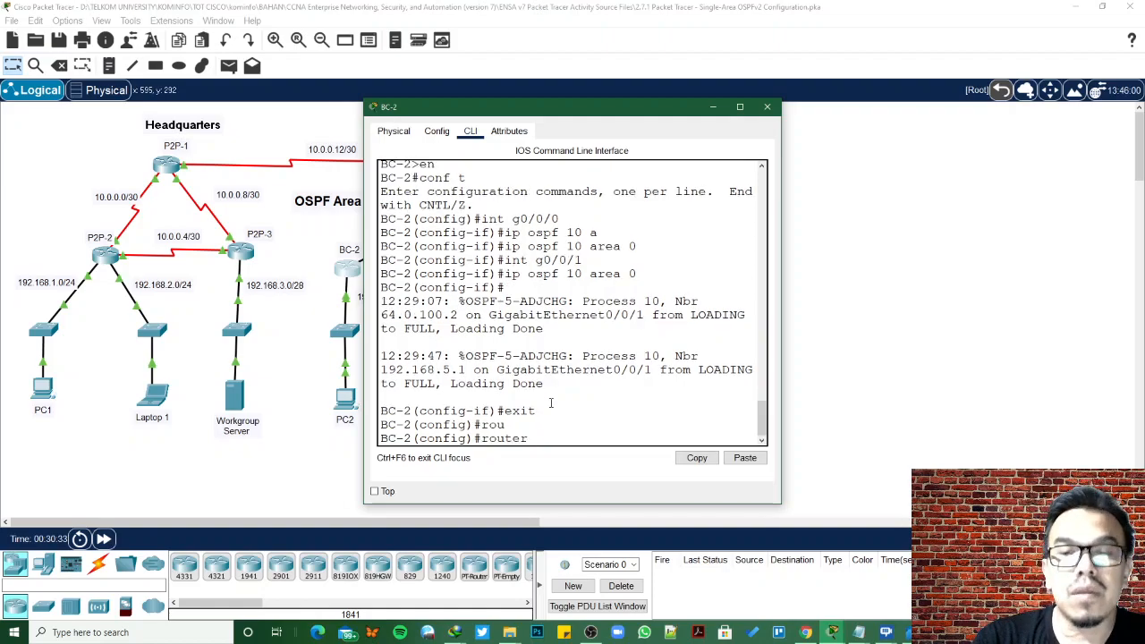
{"action": "type", "text": "os"}
{"action": "key", "text": "Tab"}
{"action": "type", "text": "10"}
{"action": "key", "text": "Return"}
Set BC-2's OSPF router ID to 5.5.5.5
{"action": "type", "text": "router)#rou"}
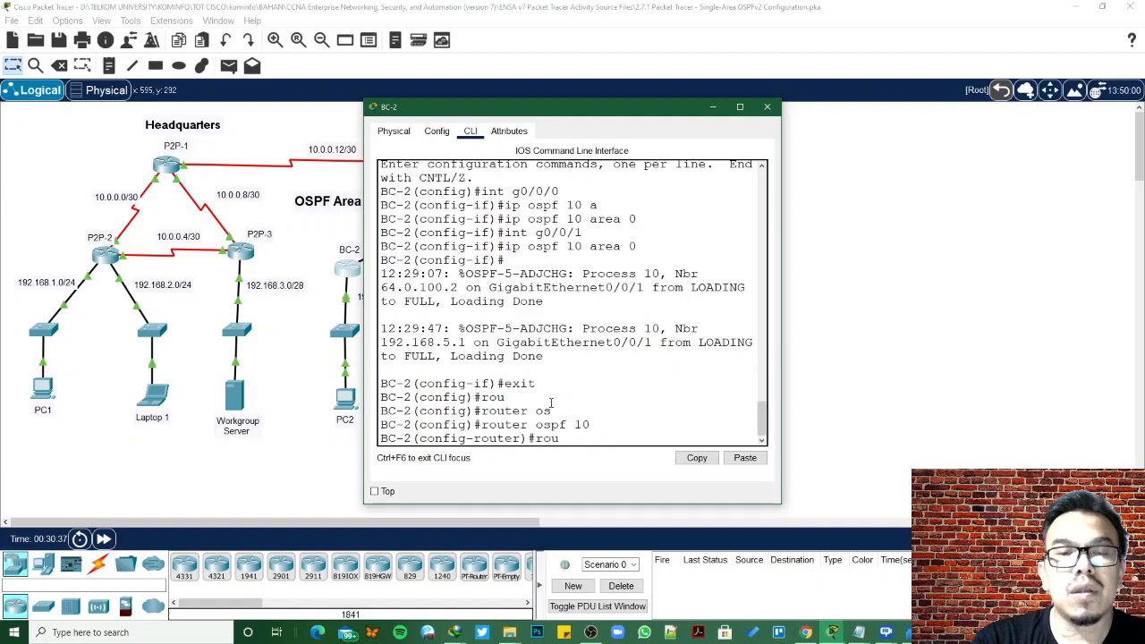
{"action": "type", "text": "t"}
{"action": "key", "text": "Tab"}
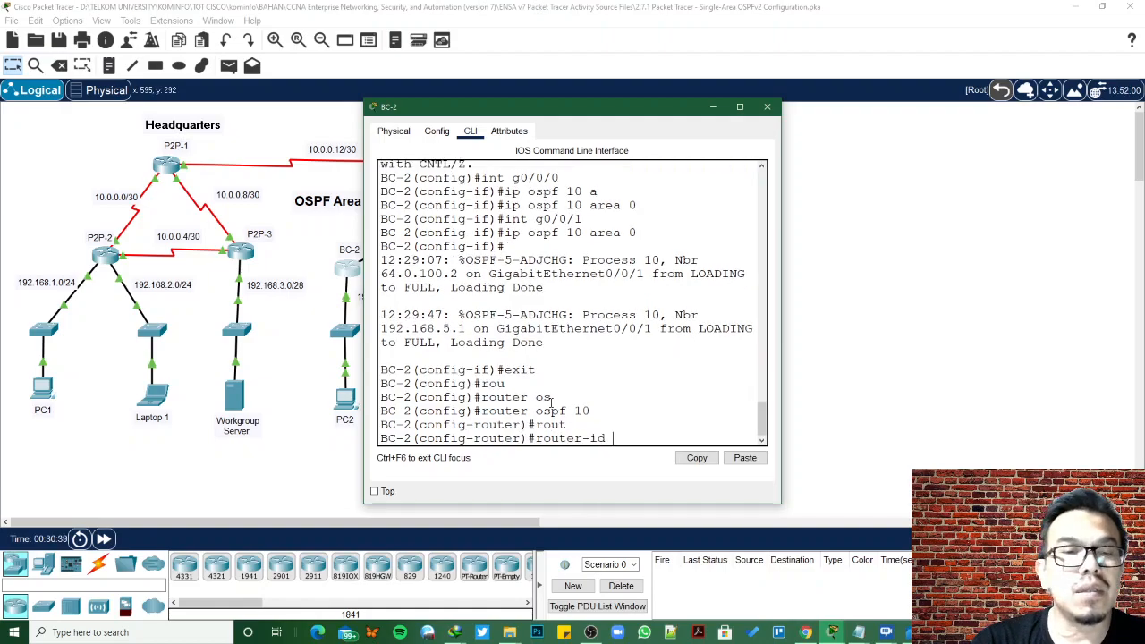
{"action": "type", "text": "5.5.5.5"}
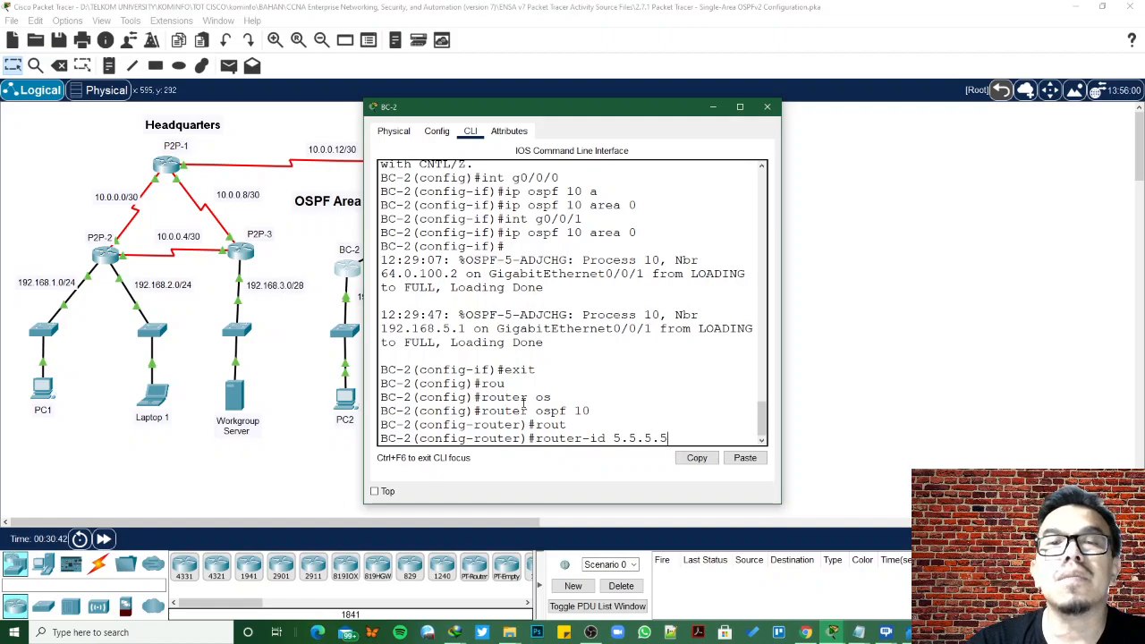
{"action": "key", "text": "Return"}
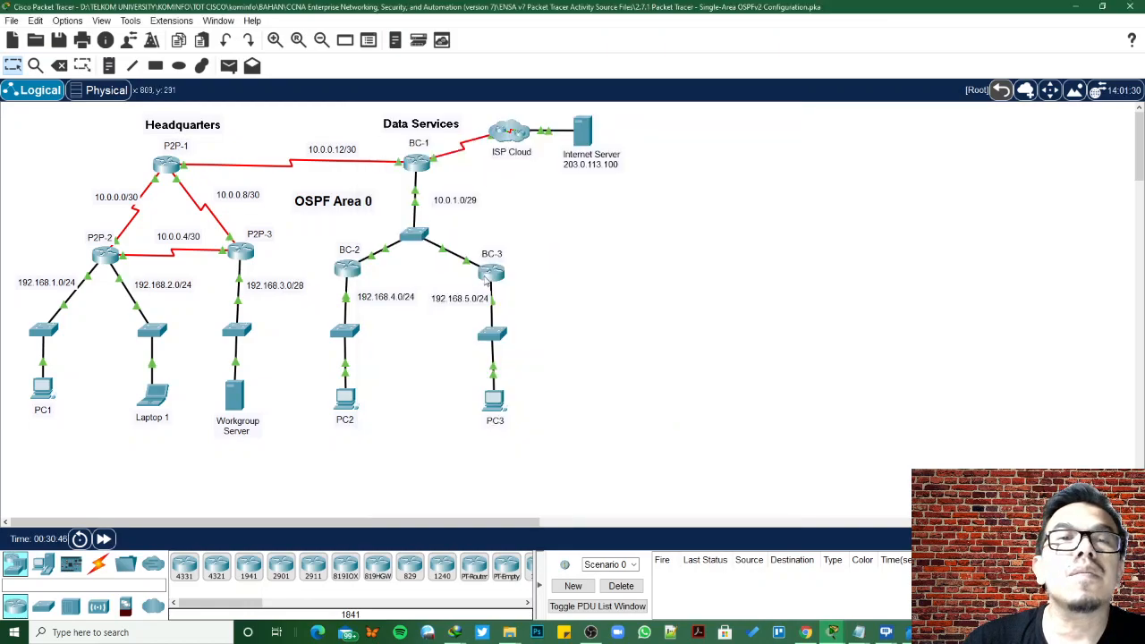
Open router BC-3's command line, leave interface configuration and enter the configuration of OSPF process 10
{"action": "left_click", "coordinate": [488, 275]}
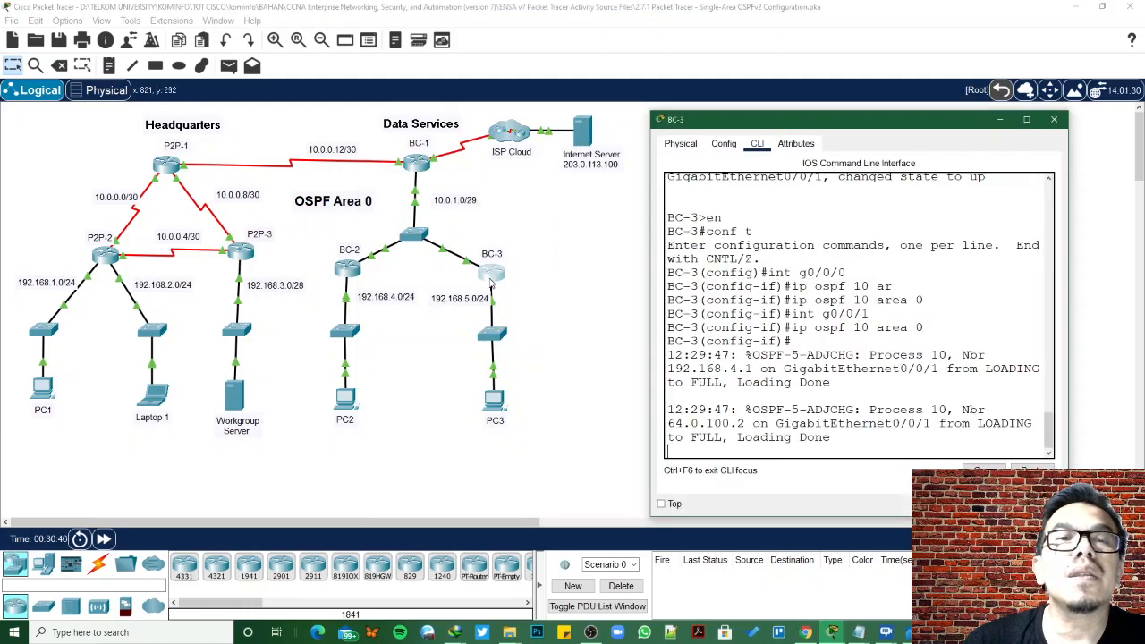
{"action": "key", "text": "Return"}
{"action": "type", "text": "exit"}
{"action": "key", "text": "Return"}
{"action": "type", "text": "rou"}
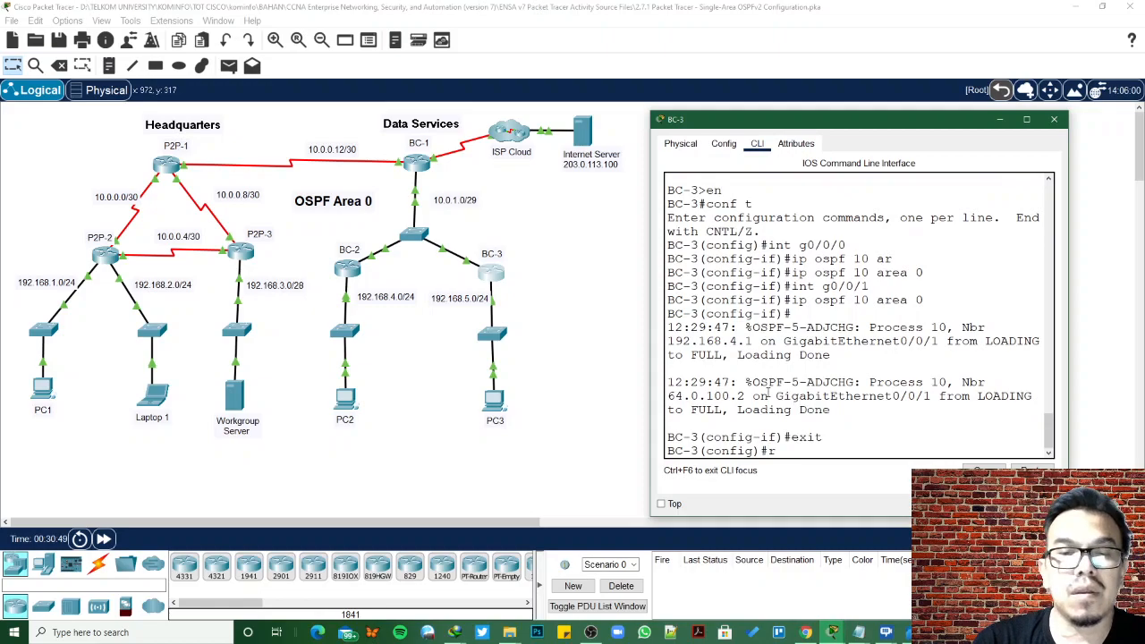
{"action": "key", "text": "Tab"}
{"action": "type", "text": "ter os"}
{"action": "key", "text": "Tab"}
{"action": "type", "text": "10"}
{"action": "key", "text": "Return"}
Set BC-3's OSPF router ID to 4.4.4.4
{"action": "type", "text": "r"}
{"action": "key", "text": "Tab"}
{"action": "type", "text": "o"}
{"action": "key", "text": "Tab"}
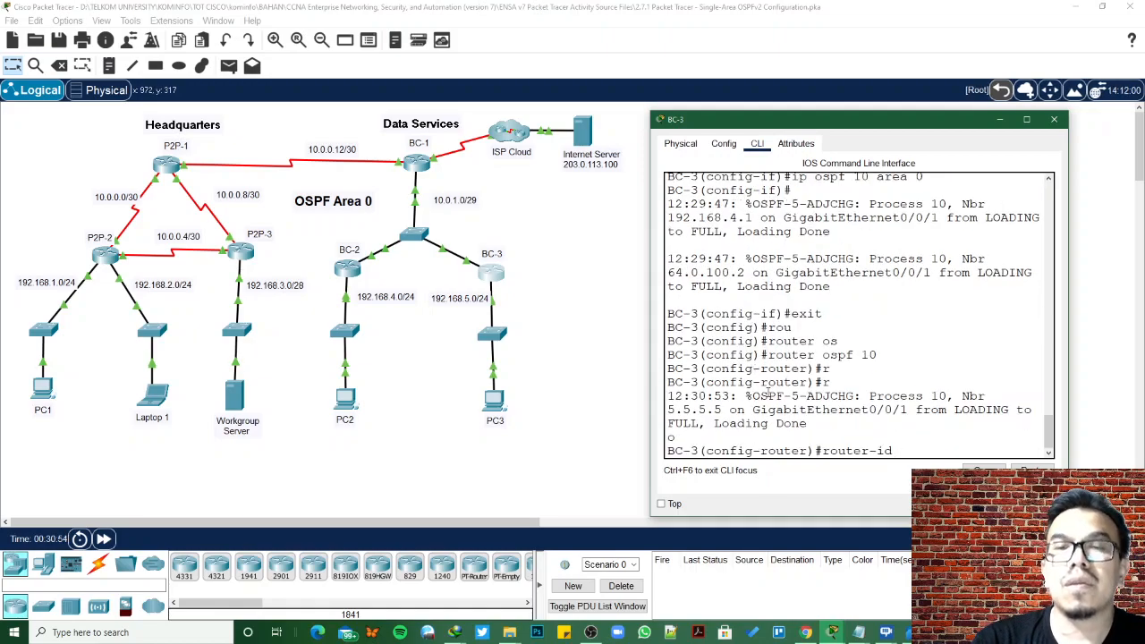
{"action": "type", "text": "4"}
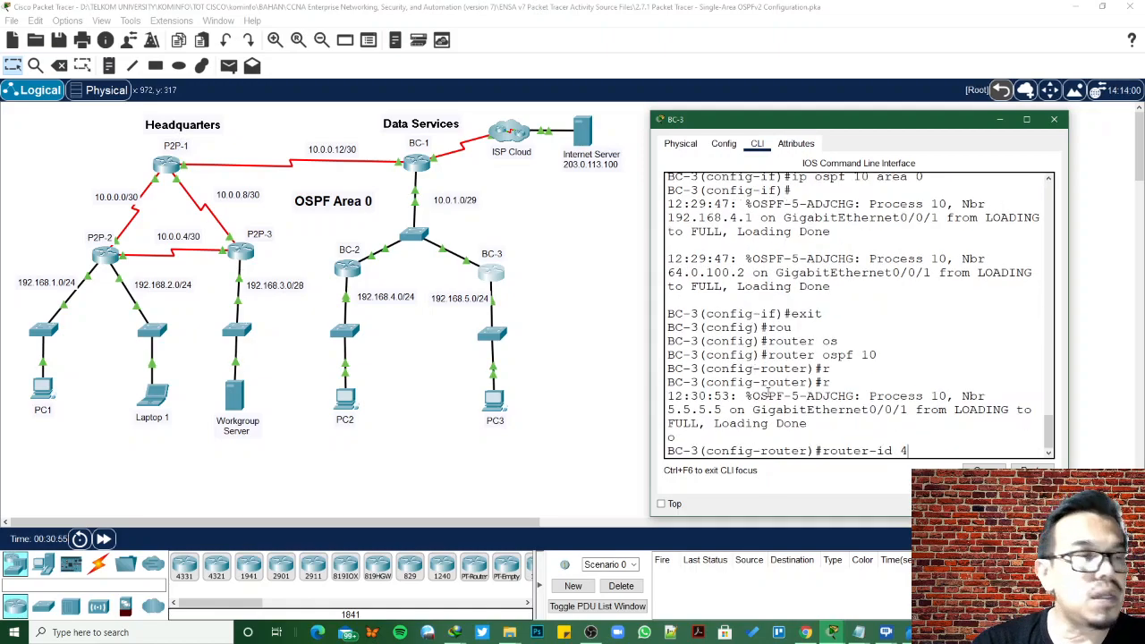
{"action": "type", "text": ".4.4."}
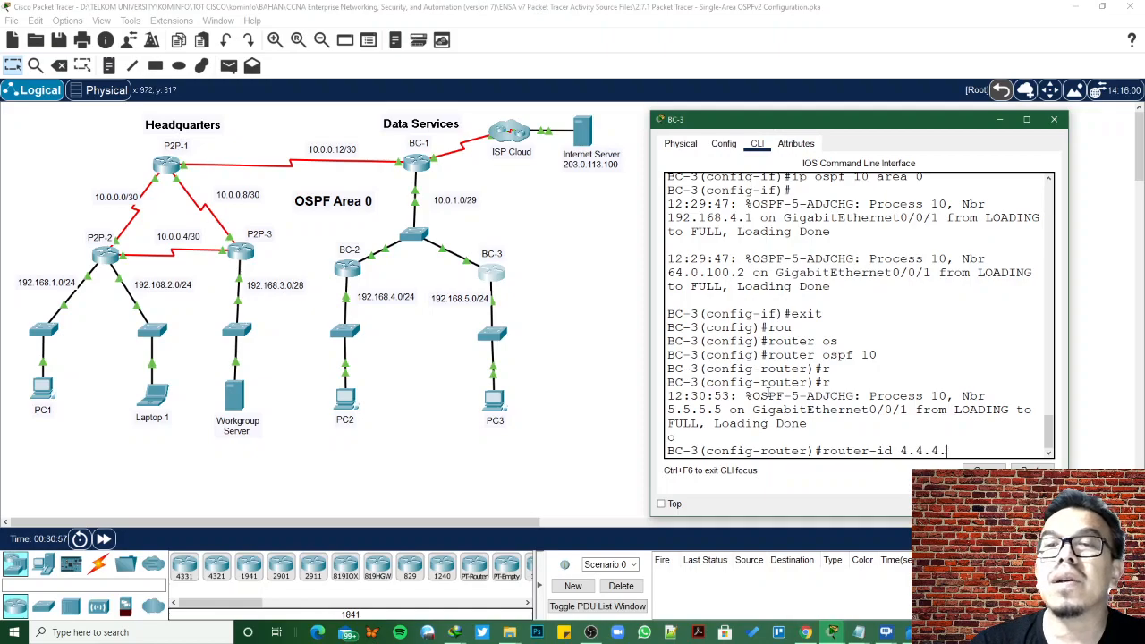
{"action": "type", "text": "4"}
{"action": "key", "text": "Return"}
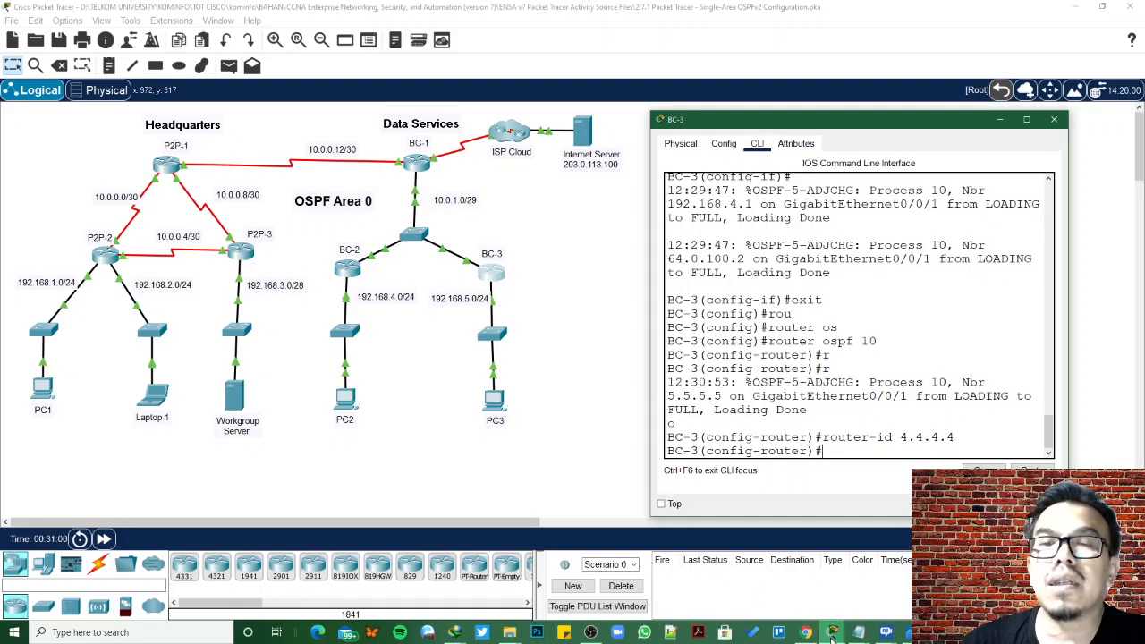
Consult the remaining activity requirements and enter the configuration of OSPF process 10 on router P2P-2
{"action": "mouse_move", "coordinate": [832, 636]}
{"action": "left_click", "coordinate": [629, 590]}
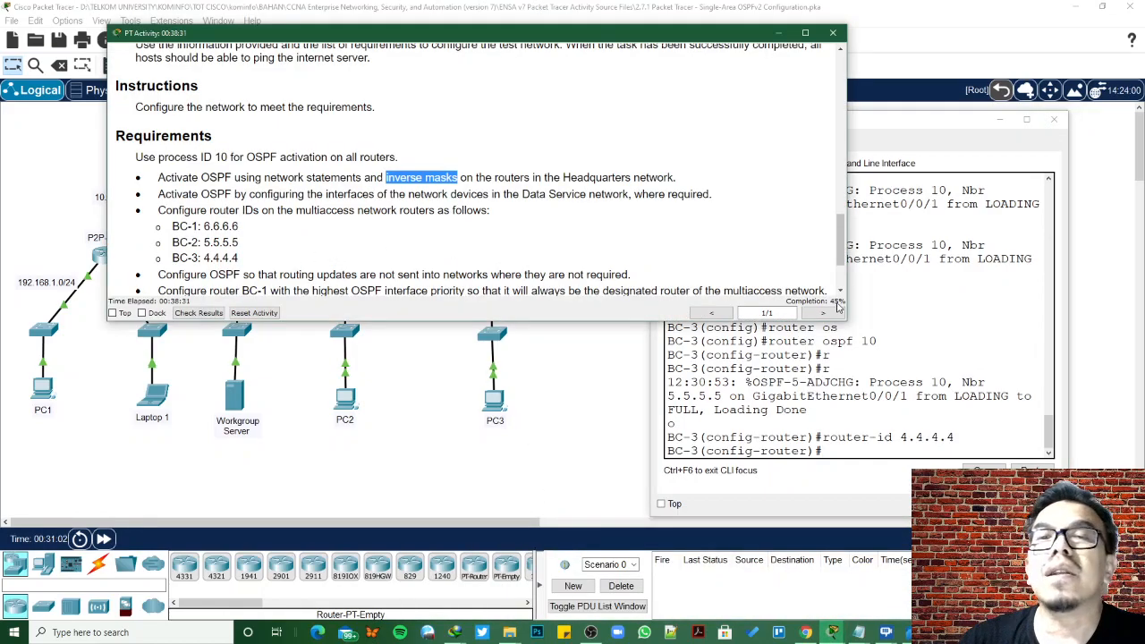
{"action": "scroll", "coordinate": [448, 231], "scroll_direction": "down", "scroll_amount": 2}
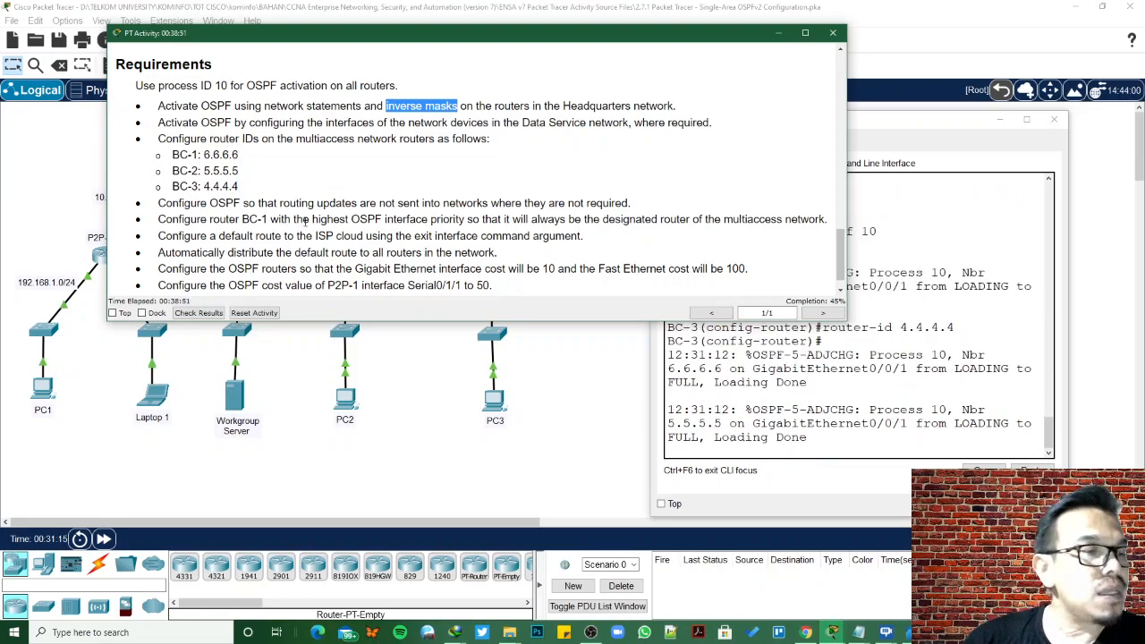
{"action": "left_click", "coordinate": [101, 372]}
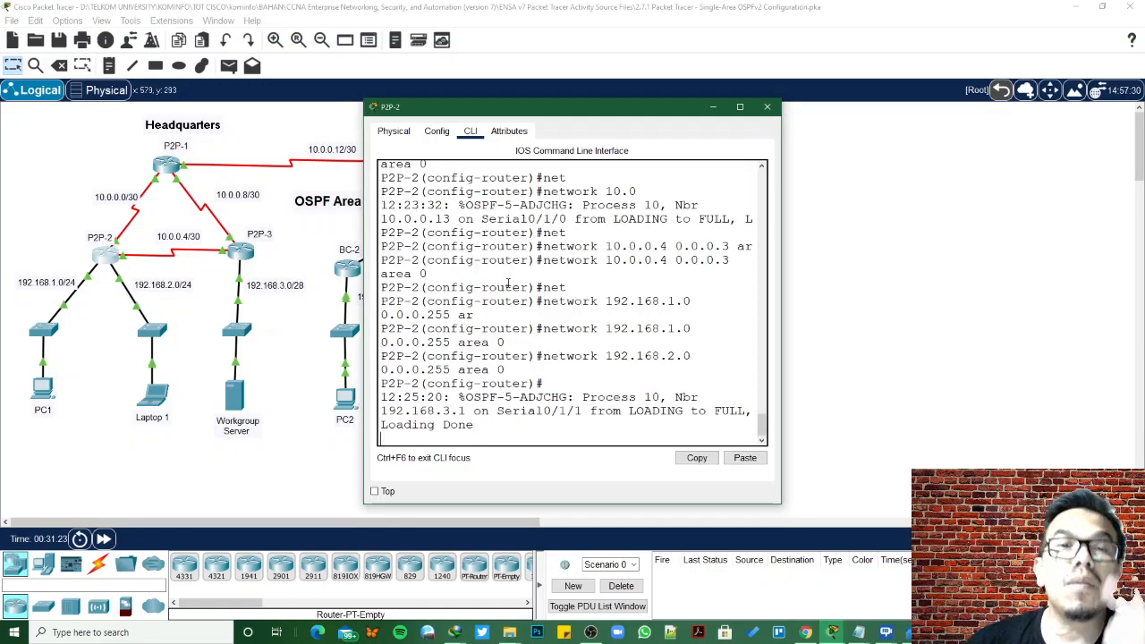
{"action": "key", "text": "Return"}
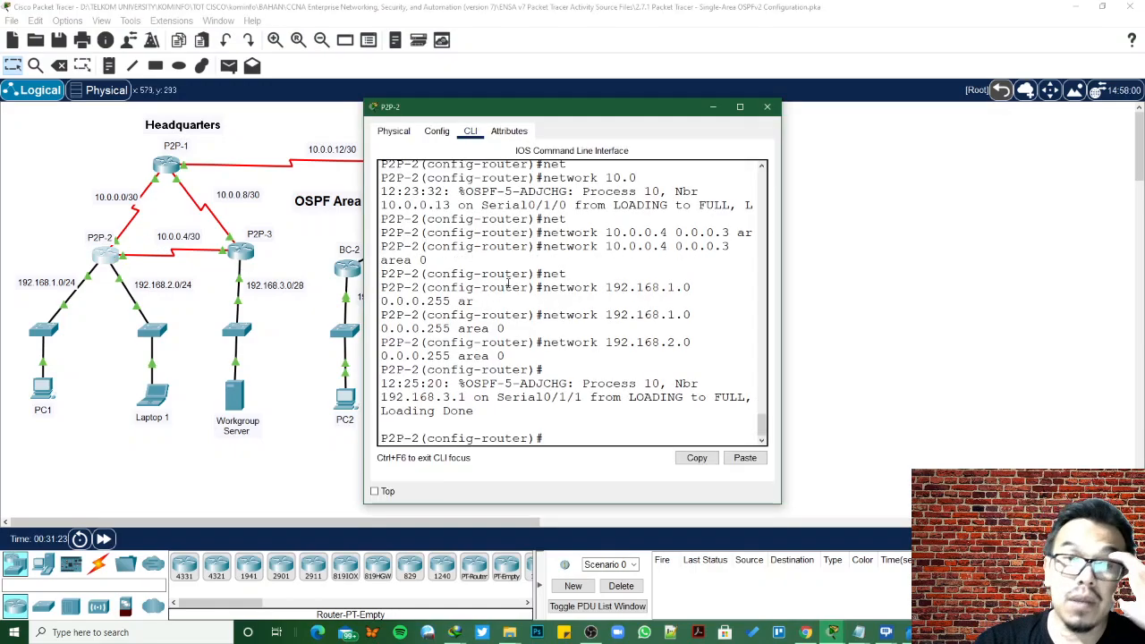
{"action": "type", "text": "exit"}
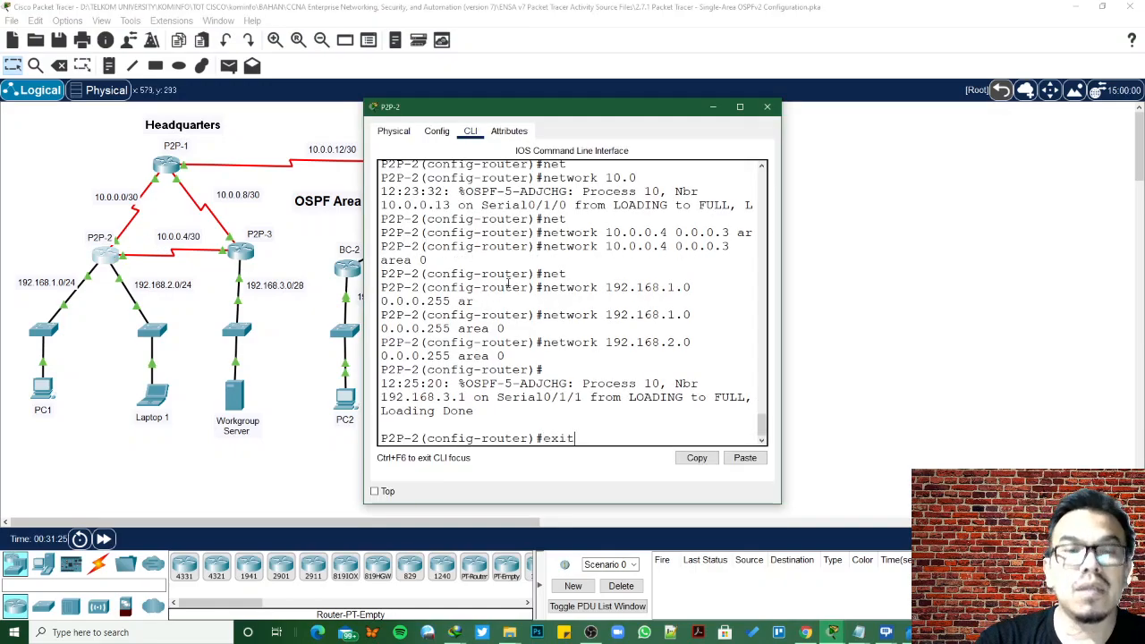
{"action": "key", "text": "Return"}
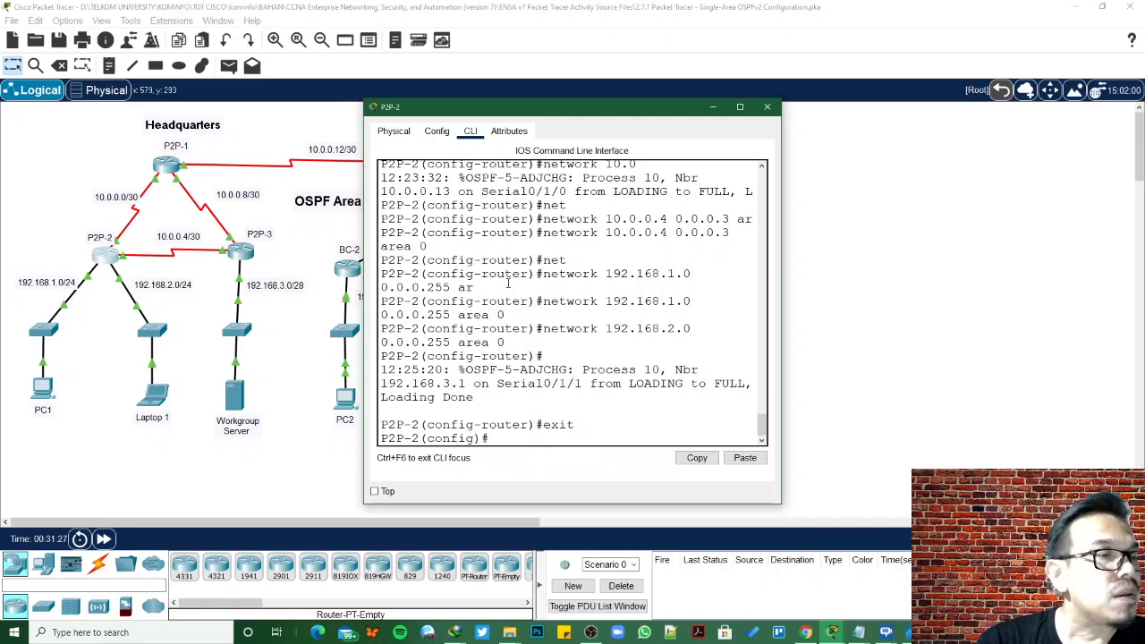
{"action": "type", "text": "rou"}
{"action": "key", "text": "Tab"}
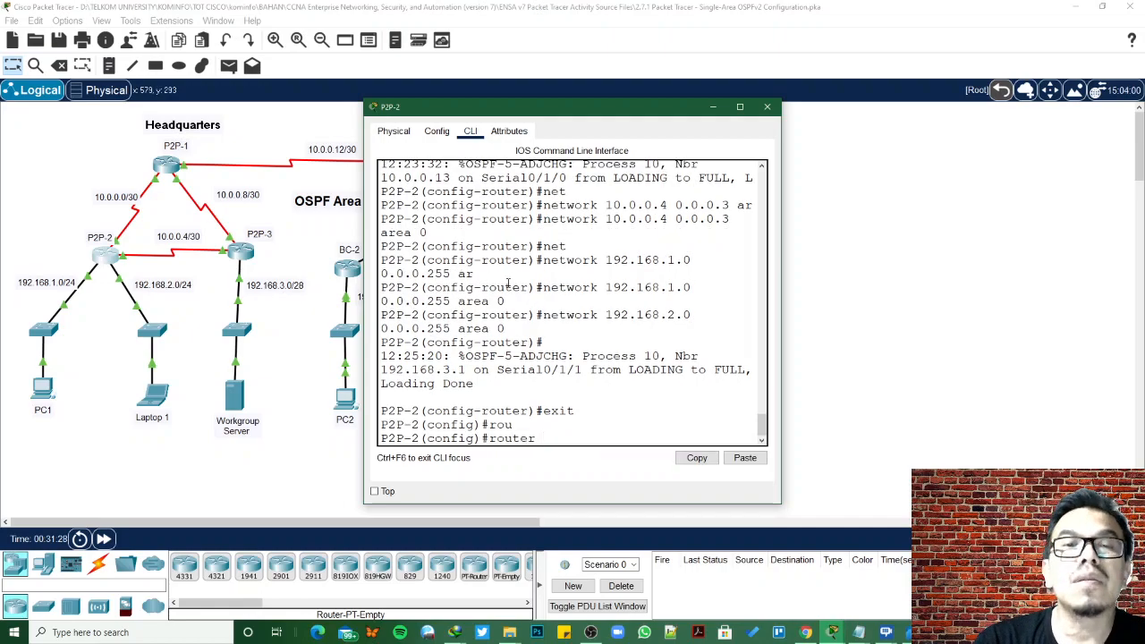
{"action": "type", "text": "os"}
{"action": "key", "text": "Tab"}
{"action": "type", "text": "10"}
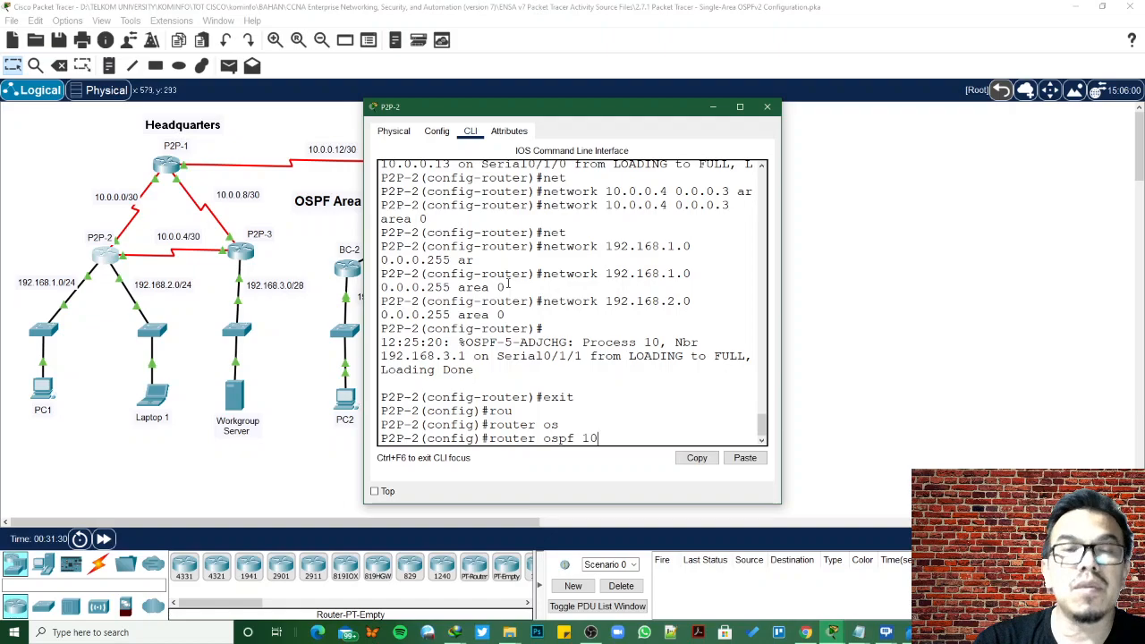
{"action": "key", "text": "Return"}
Make P2P-2's interface g0/0/0 passive in OSPF process 10
{"action": "type", "text": "pas"}
{"action": "key", "text": "Tab"}
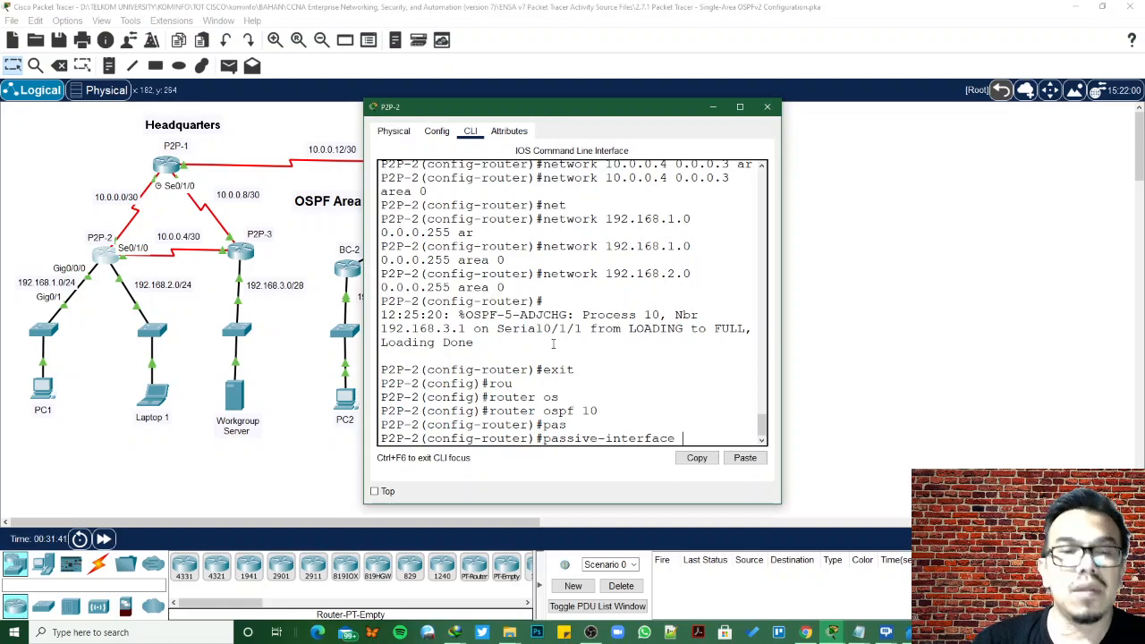
{"action": "type", "text": "/0/0"}
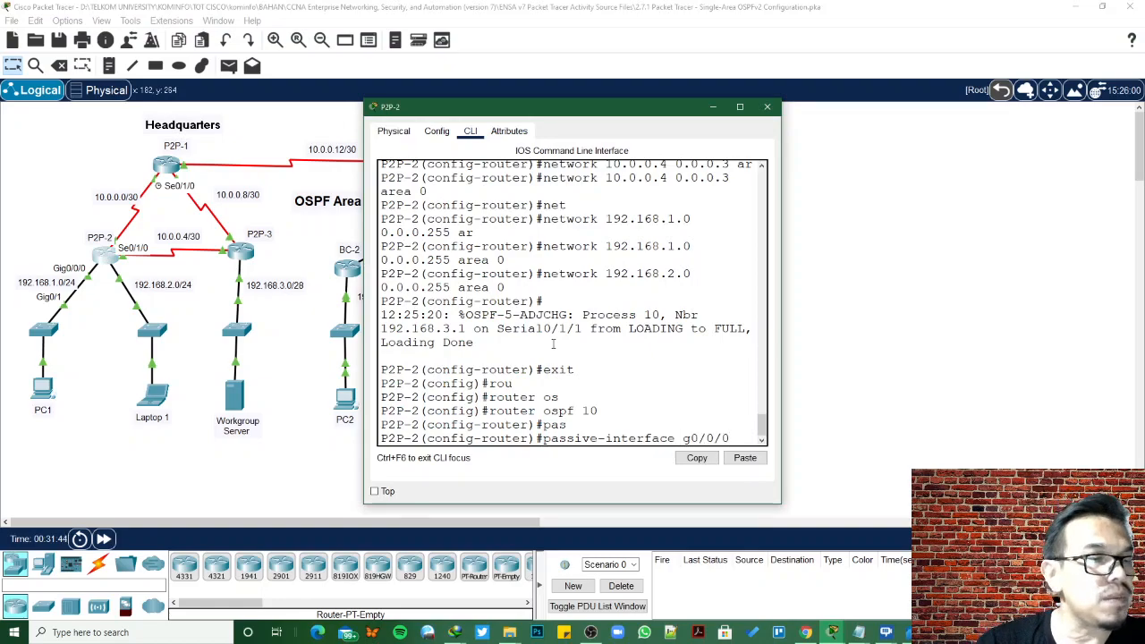
{"action": "key", "text": "Return"}
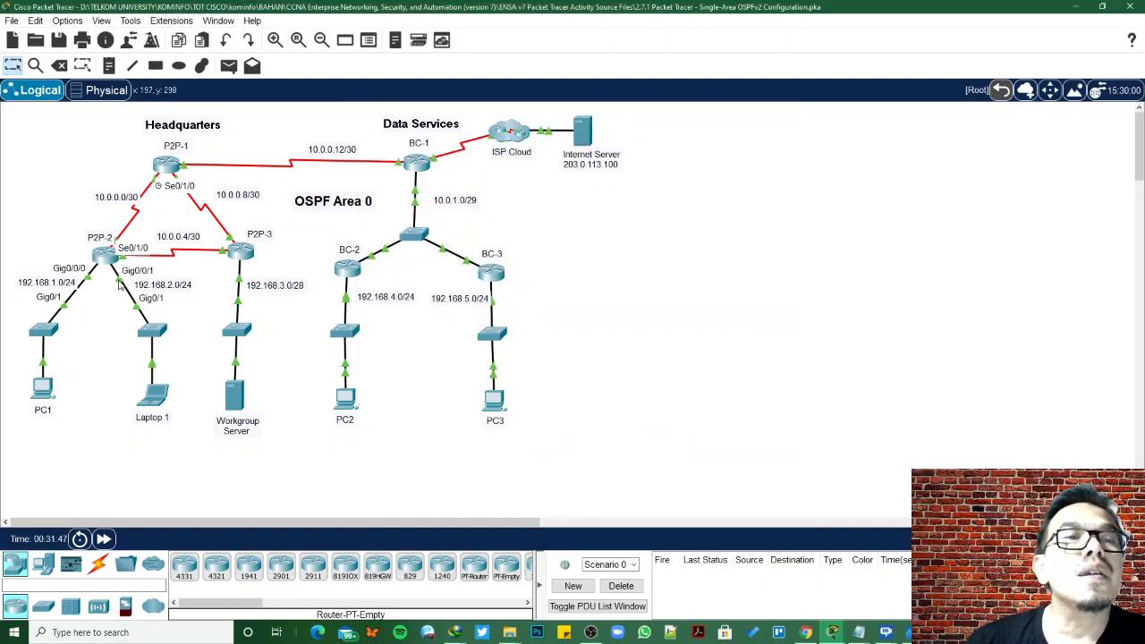
Make P2P-2's interface g0/0/1, facing the 192.168.2.0/24 network, passive in OSPF process 10
{"action": "left_click", "coordinate": [108, 255]}
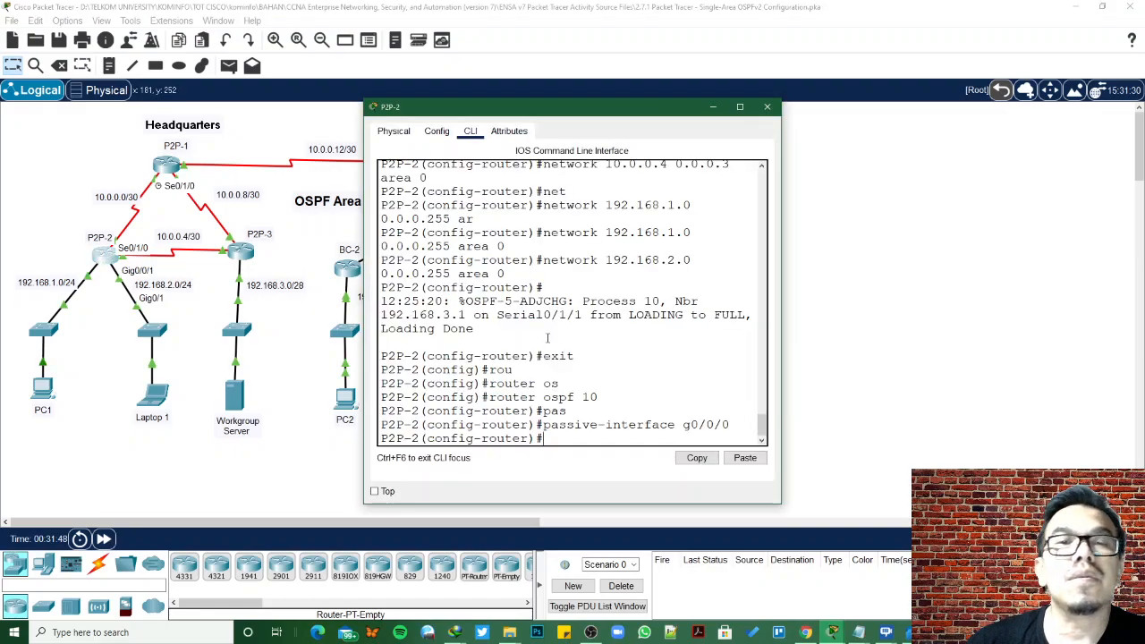
{"action": "type", "text": "ps"}
{"action": "key", "text": "Tab"}
{"action": "key", "text": "BackSpace"}
{"action": "type", "text": "as"}
{"action": "key", "text": "Tab"}
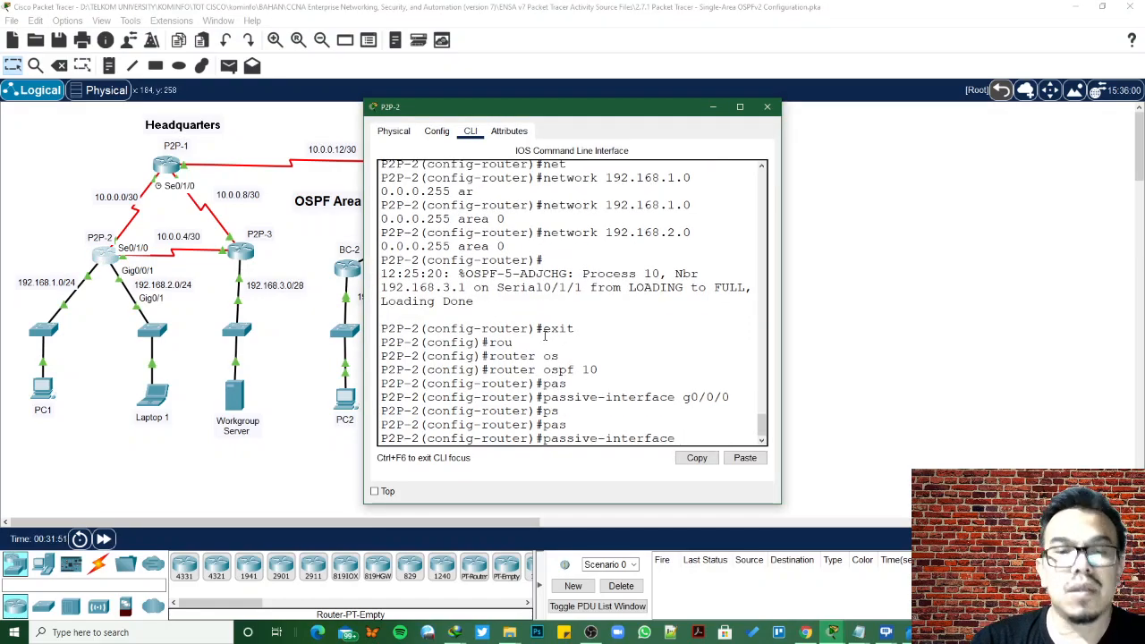
{"action": "type", "text": "g0/0/1"}
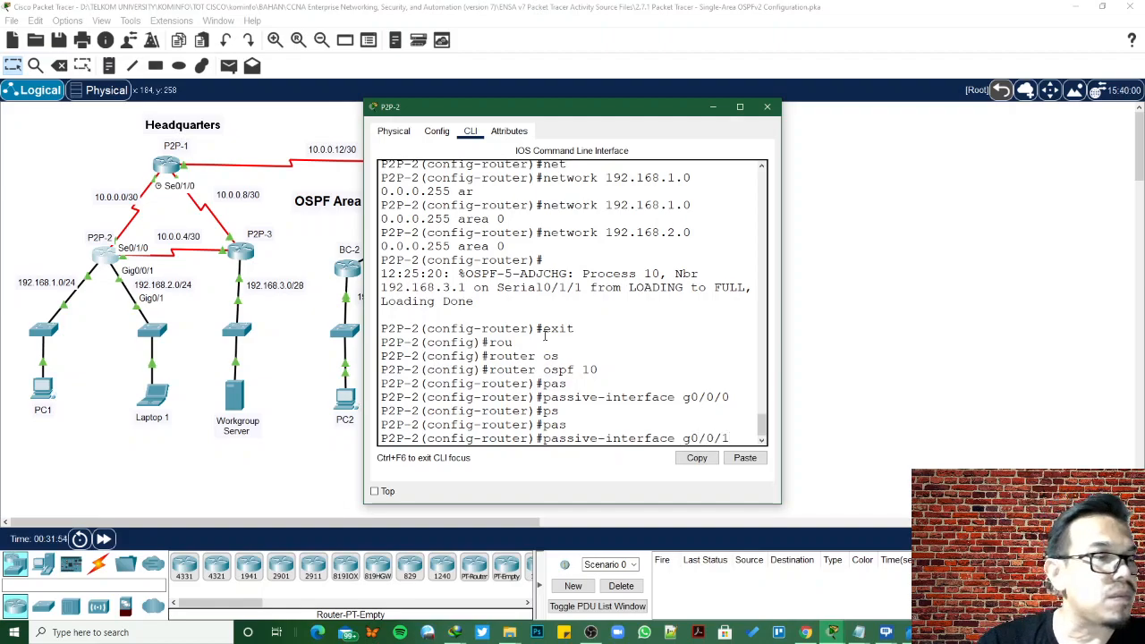
{"action": "key", "text": "Return"}
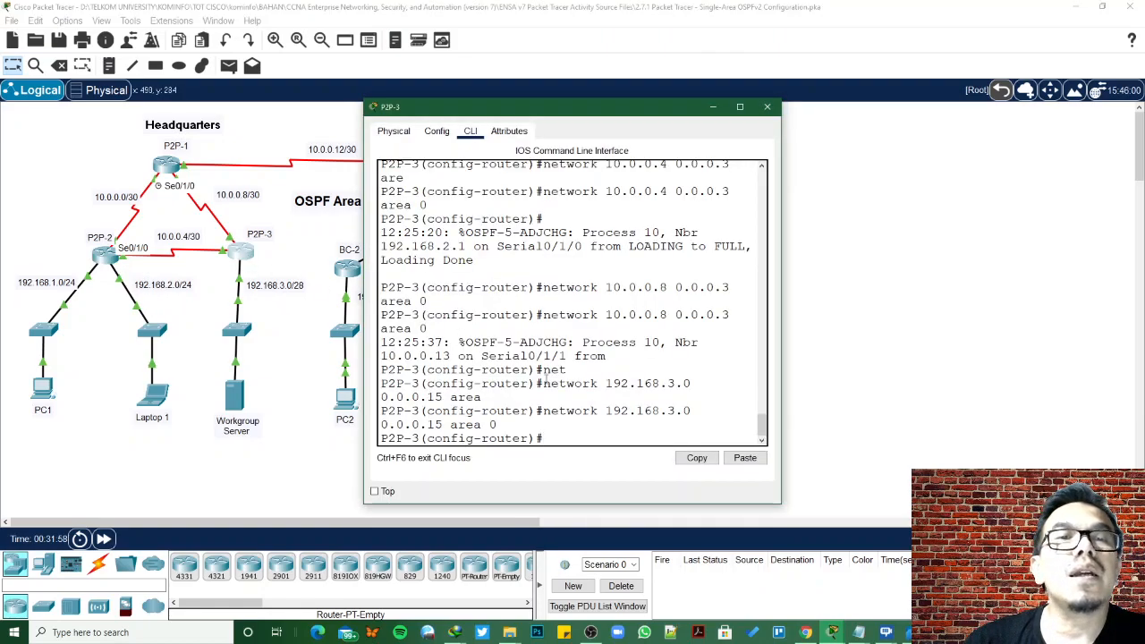
Leave the current router configuration on P2P-3 and enter the configuration of OSPF process 10
{"action": "type", "text": "exit"}
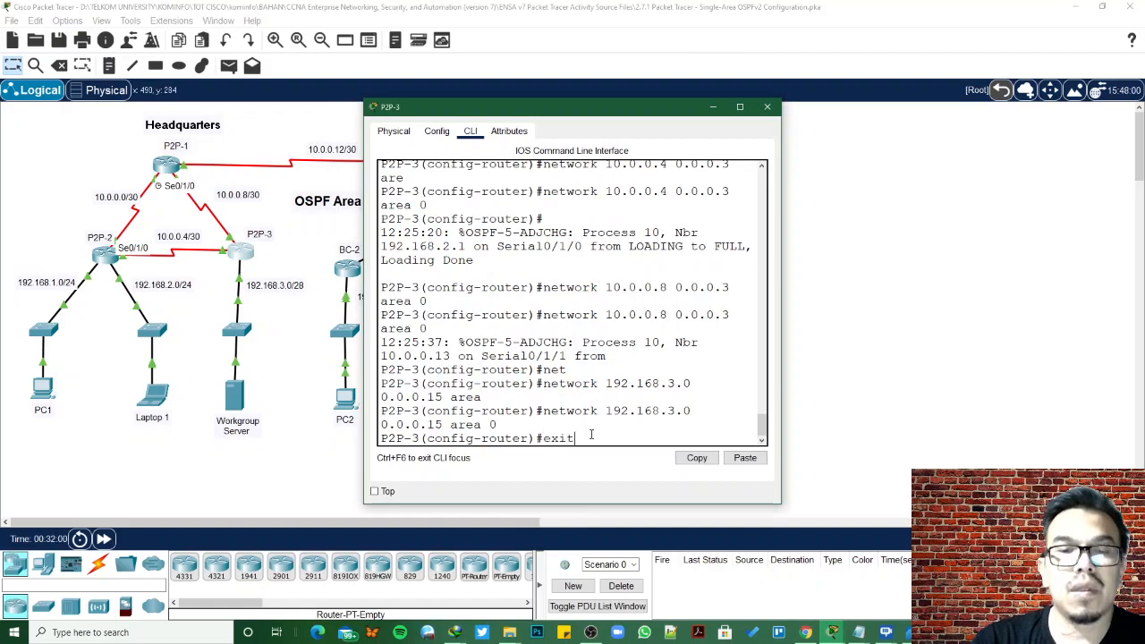
{"action": "key", "text": "Return"}
{"action": "type", "text": "rou"}
{"action": "key", "text": "Tab"}
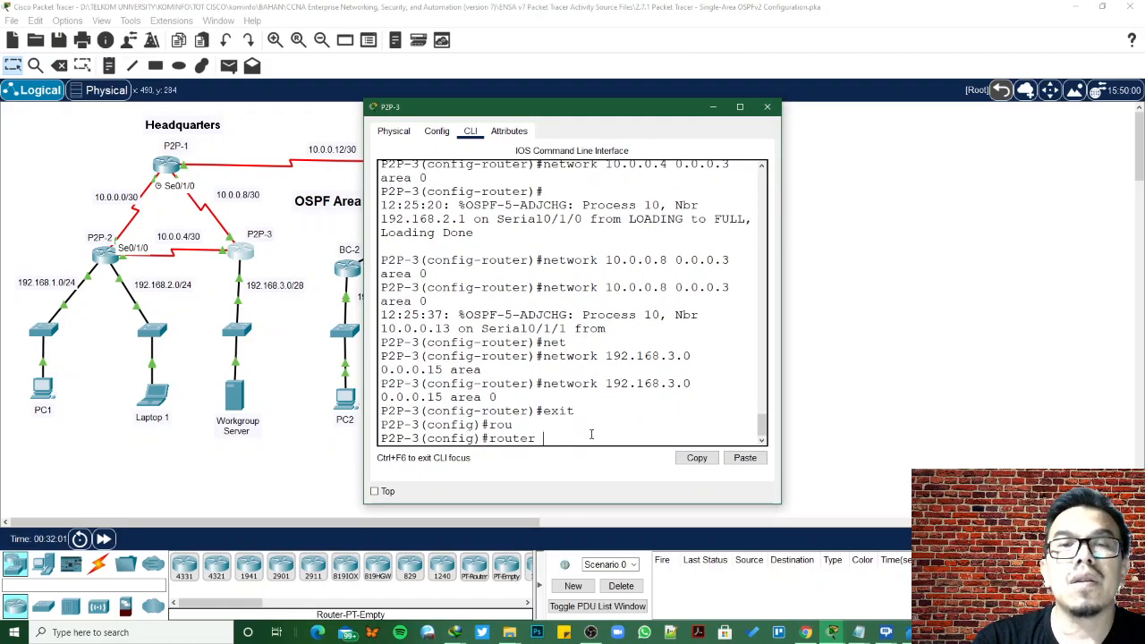
{"action": "type", "text": "osp"}
{"action": "key", "text": "Tab"}
{"action": "type", "text": "10"}
{"action": "key", "text": "Return"}
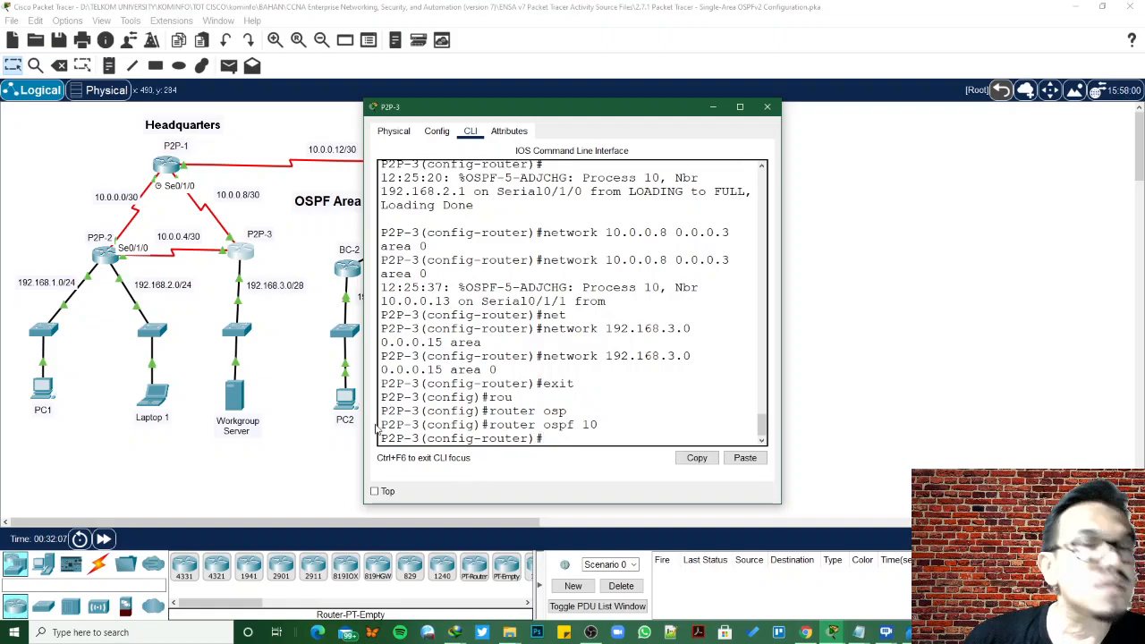
Identify P2P-3's port facing the 192.168.3.0/28 network and make interface g0/0/0 passive in OSPF process 10
{"action": "left_click", "coordinate": [306, 340]}
{"action": "mouse_move", "coordinate": [241, 286]}
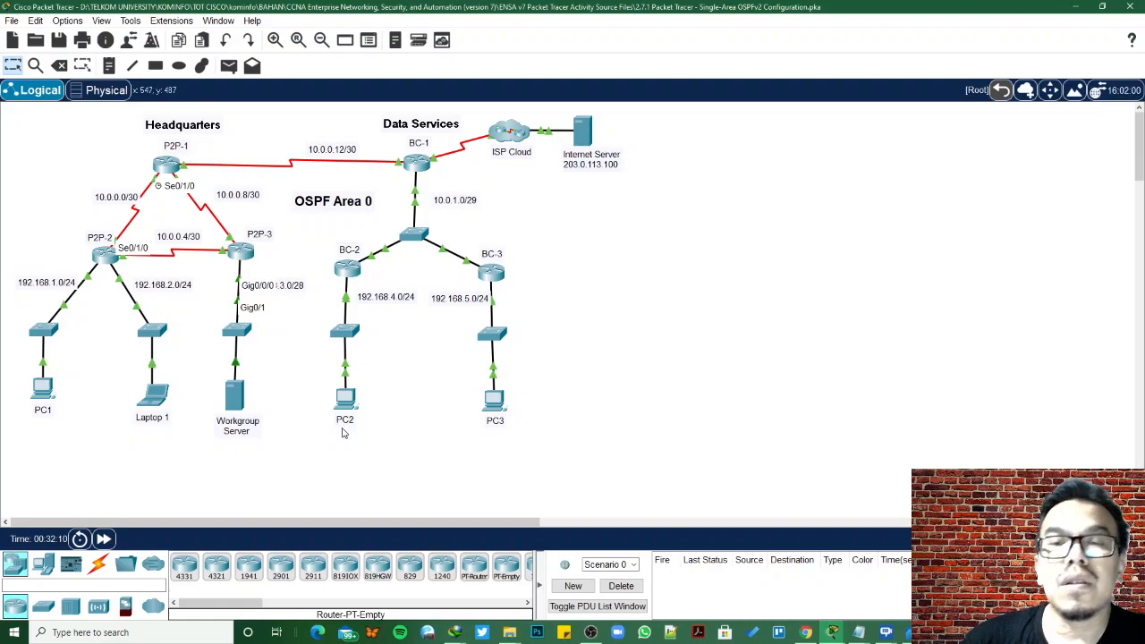
{"action": "left_click", "coordinate": [243, 254]}
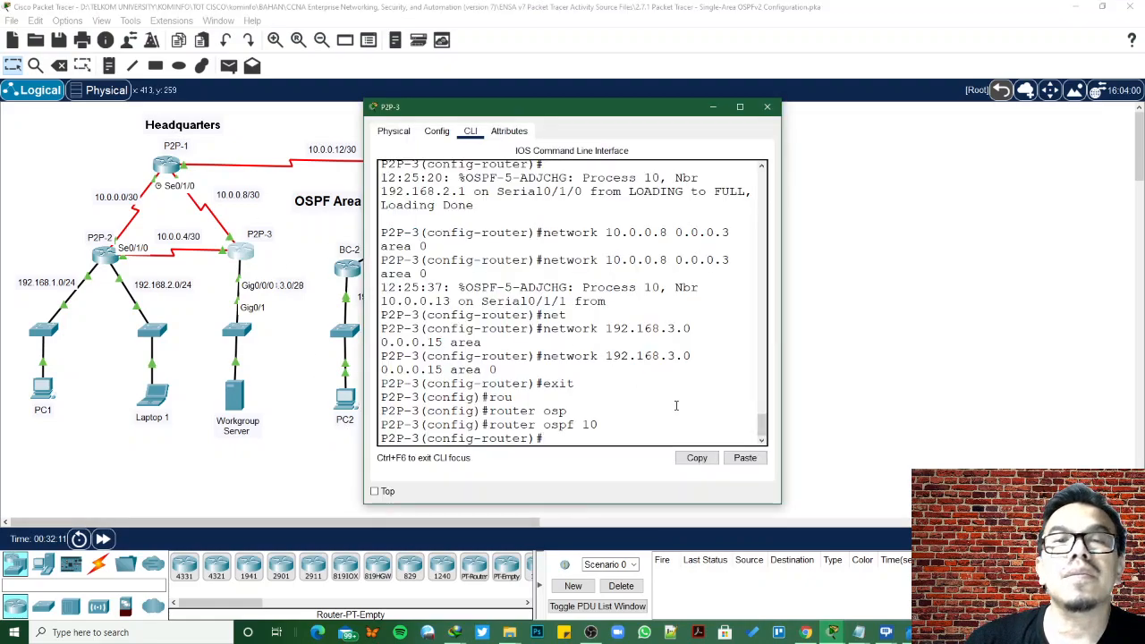
{"action": "type", "text": "pas"}
{"action": "key", "text": "Tab"}
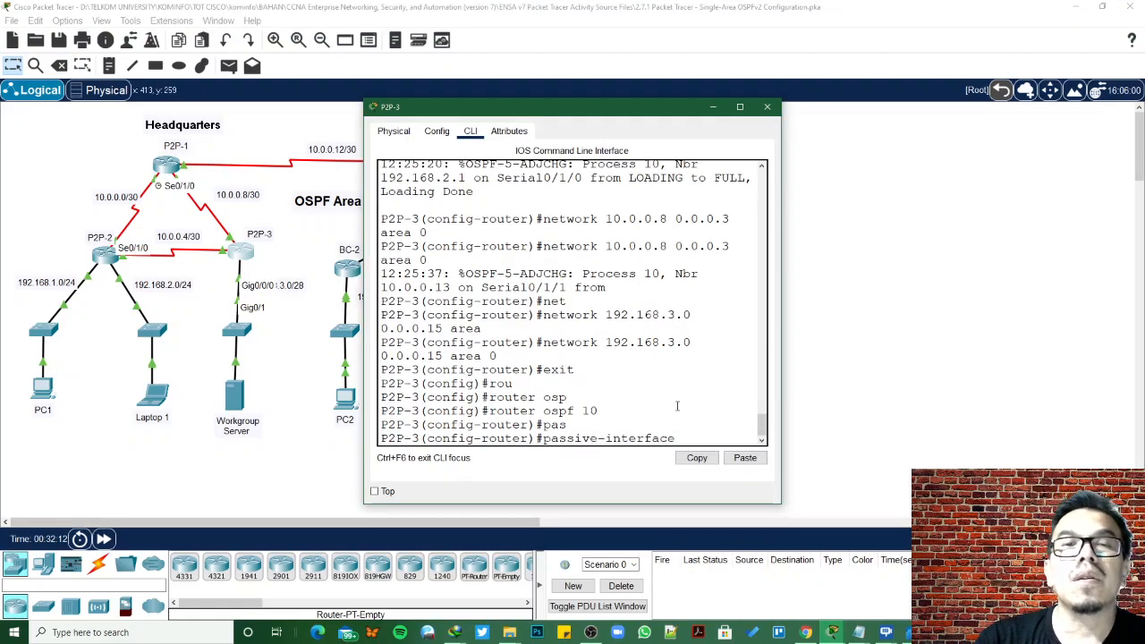
{"action": "type", "text": "in"}
{"action": "key", "text": "Tab"}
{"action": "key", "text": "BackSpace"}
{"action": "key", "text": "BackSpace"}
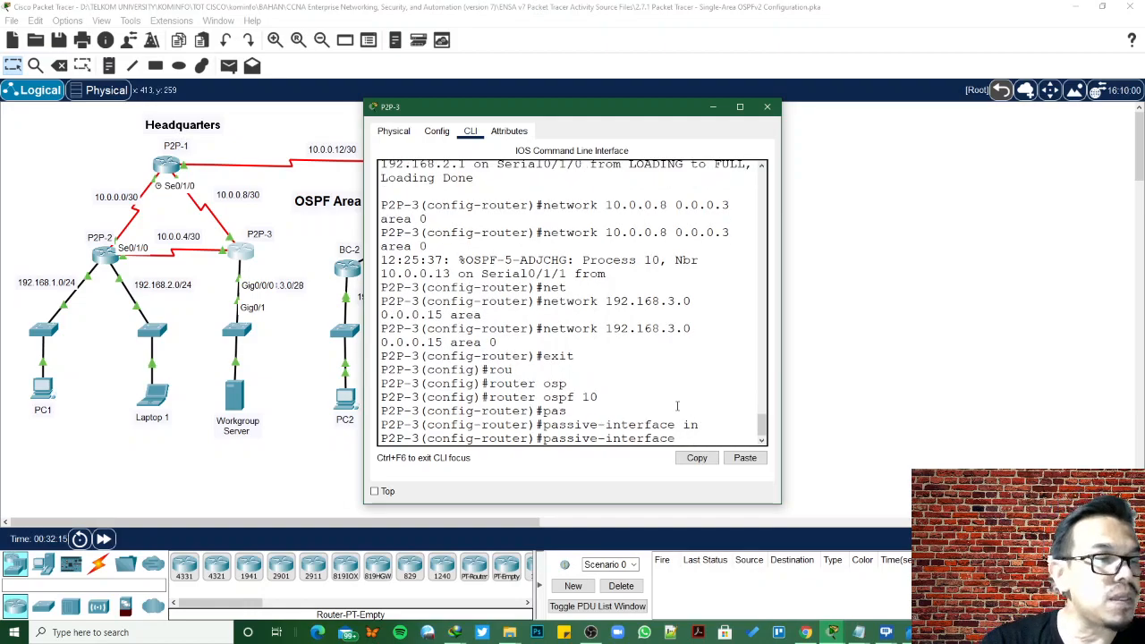
{"action": "type", "text": "g0"}
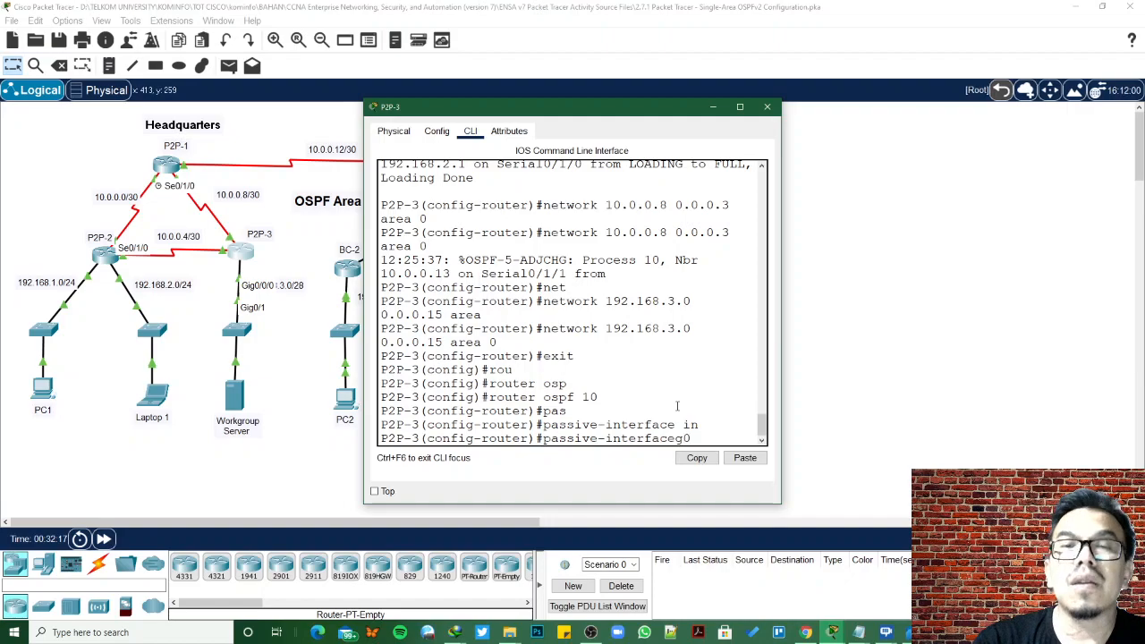
{"action": "key", "text": "BackSpace"}
{"action": "key", "text": "BackSpace"}
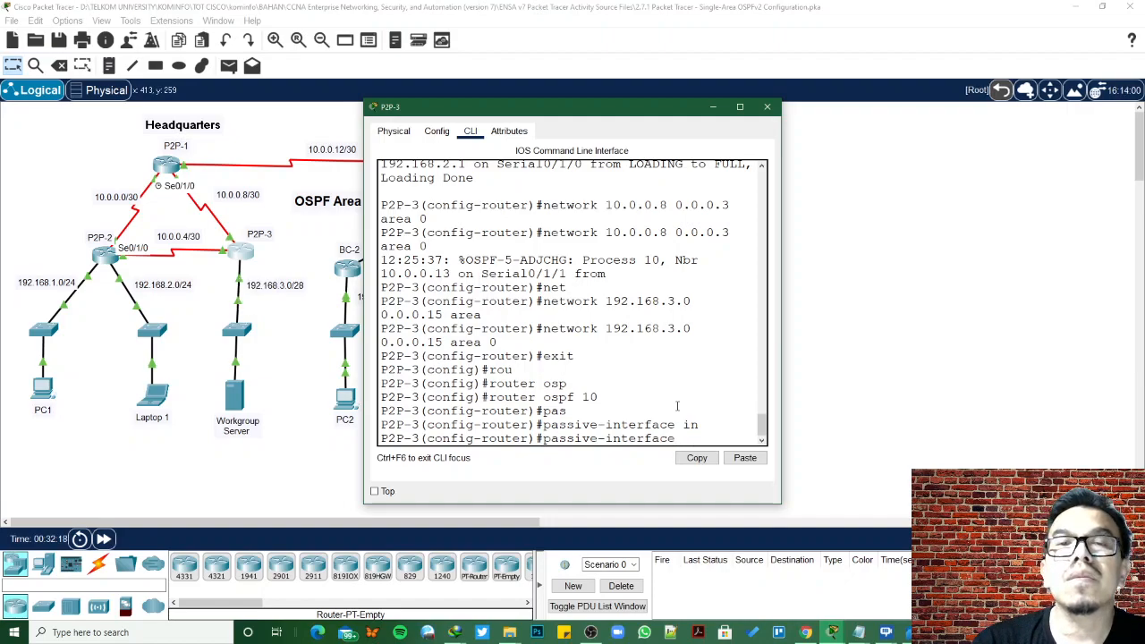
{"action": "key", "text": "Tab"}
{"action": "type", "text": "g0/0/0"}
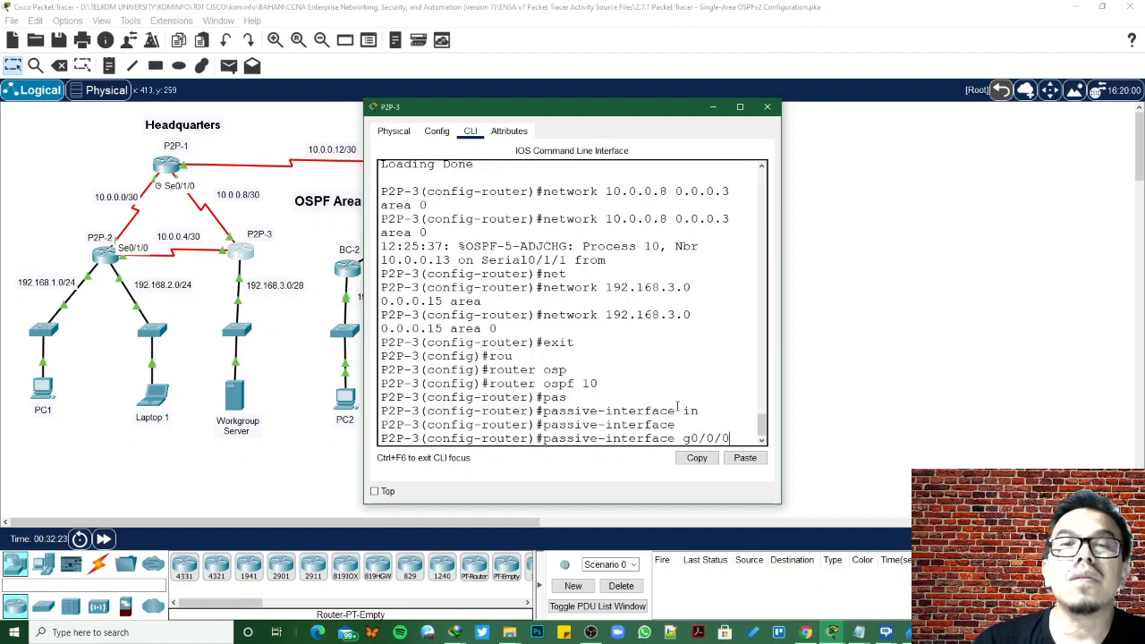
{"action": "key", "text": "Return"}
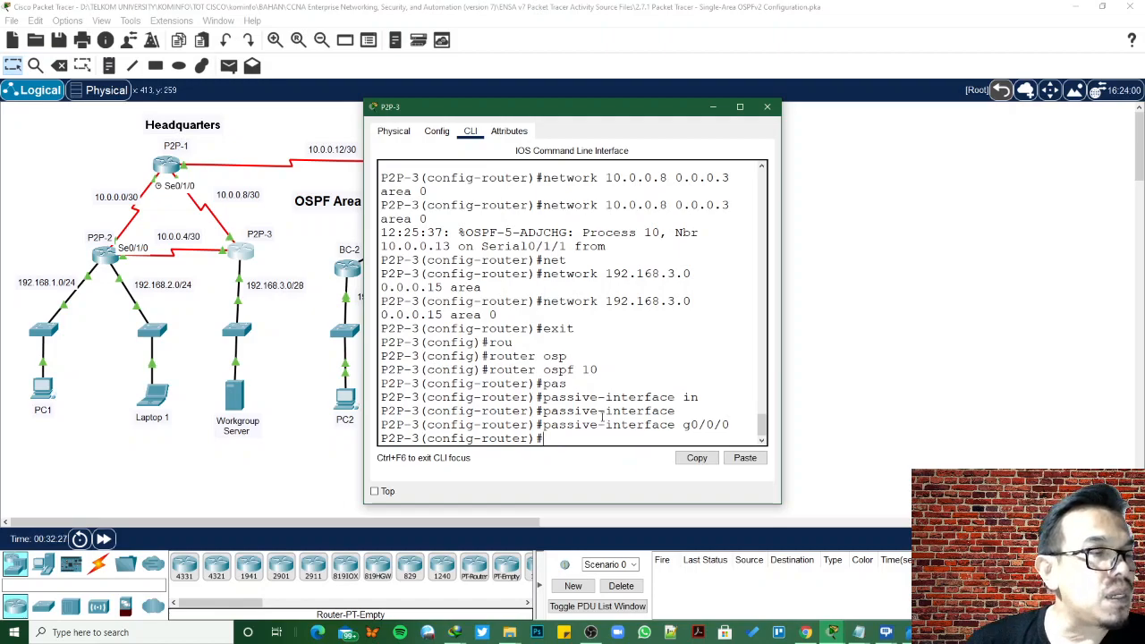
Open router BC-1's command line and enter the configuration of OSPF process 10
{"action": "left_click", "coordinate": [298, 320]}
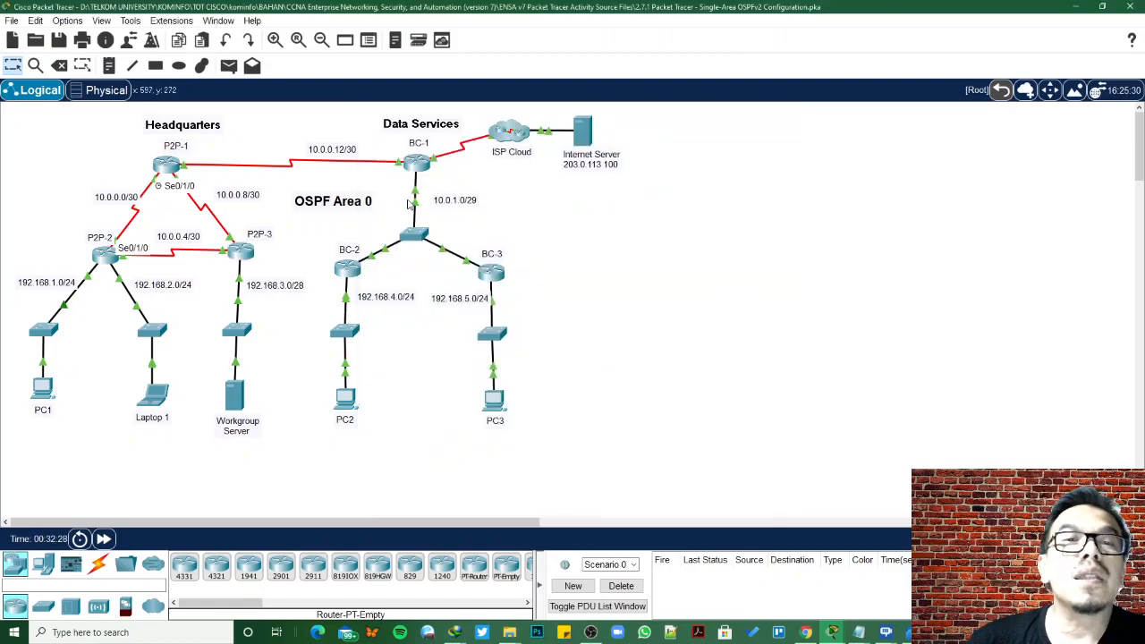
{"action": "left_click", "coordinate": [420, 163]}
{"action": "left_click", "coordinate": [419, 196]}
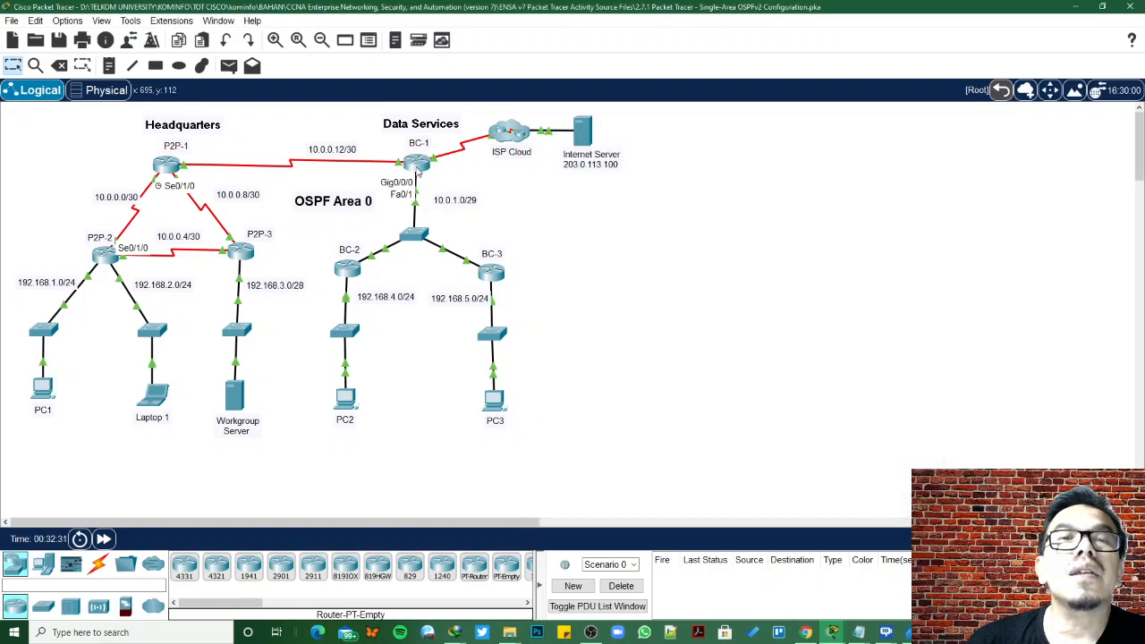
{"action": "left_click", "coordinate": [418, 170]}
{"action": "key", "text": "Return"}
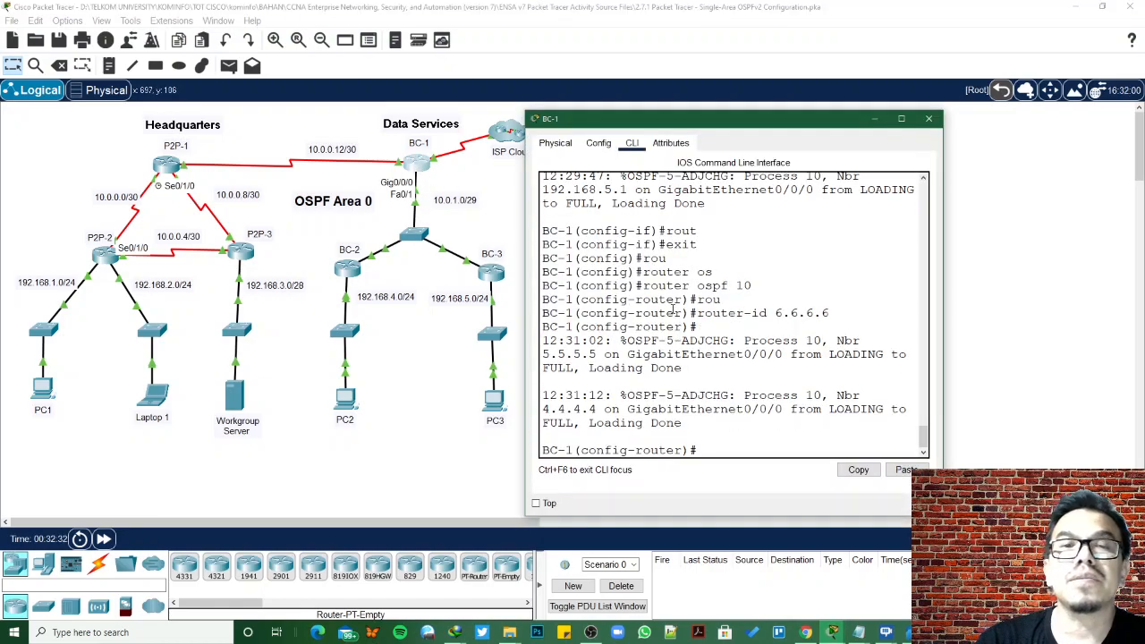
{"action": "type", "text": "exit"}
{"action": "key", "text": "Return"}
{"action": "type", "text": "router os"}
{"action": "key", "text": "Tab"}
{"action": "type", "text": "10"}
{"action": "key", "text": "Return"}
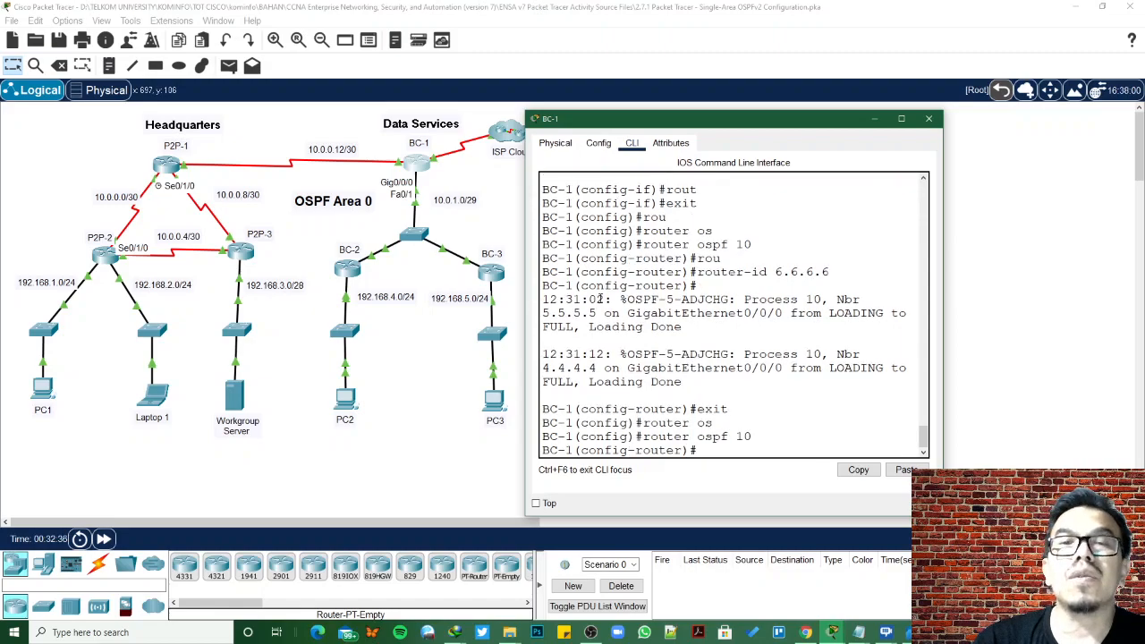
Identify BC-1's port facing the ISP Cloud and make interface s0/1/1 passive in OSPF process 10
{"action": "type", "text": "pass"}
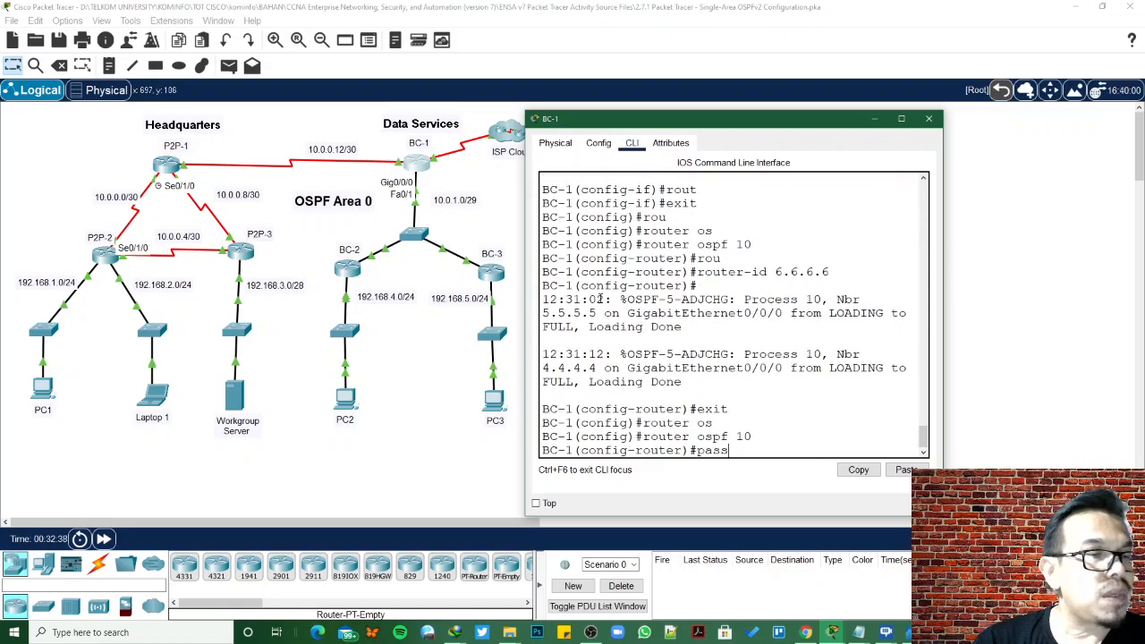
{"action": "key", "text": "Tab"}
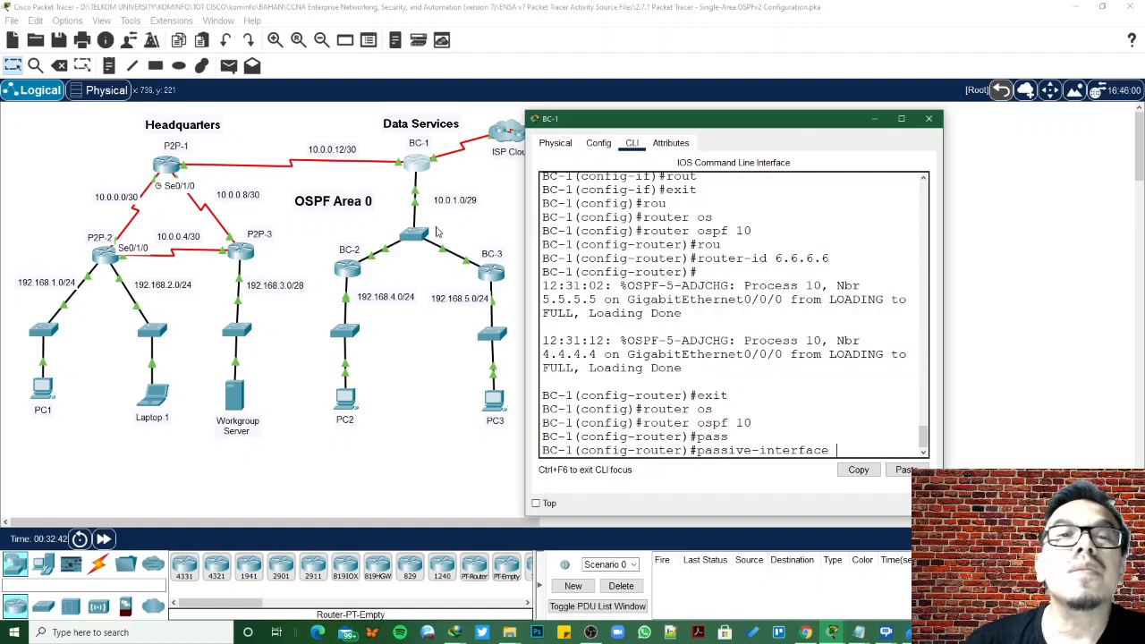
{"action": "left_click", "coordinate": [433, 181]}
{"action": "left_click", "coordinate": [435, 162]}
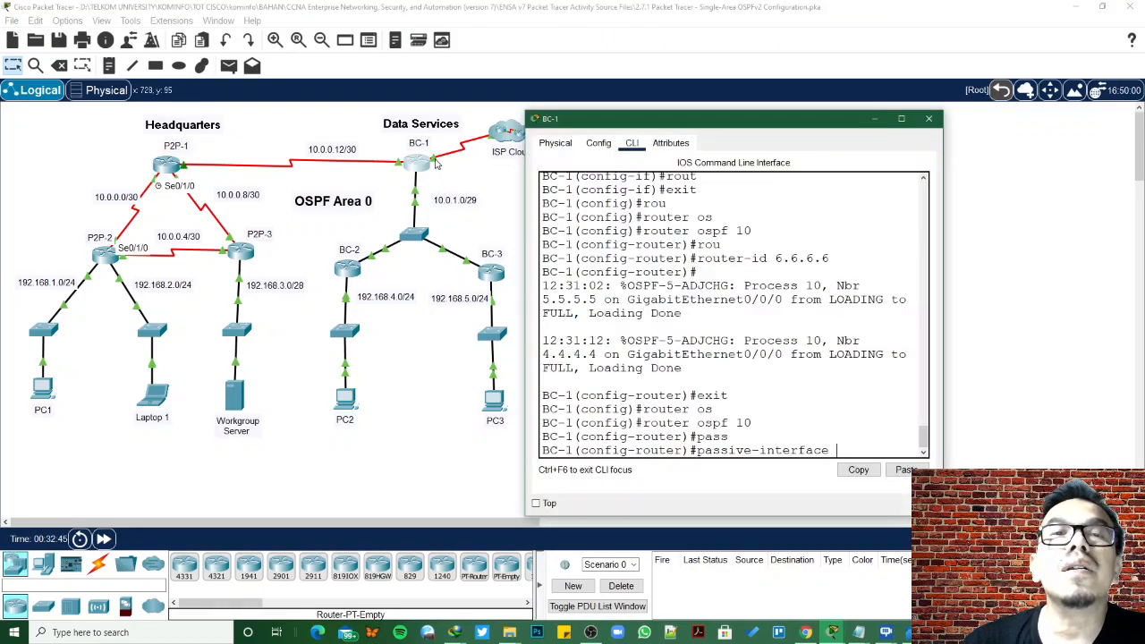
{"action": "left_click", "coordinate": [437, 167]}
{"action": "mouse_move", "coordinate": [436, 164]}
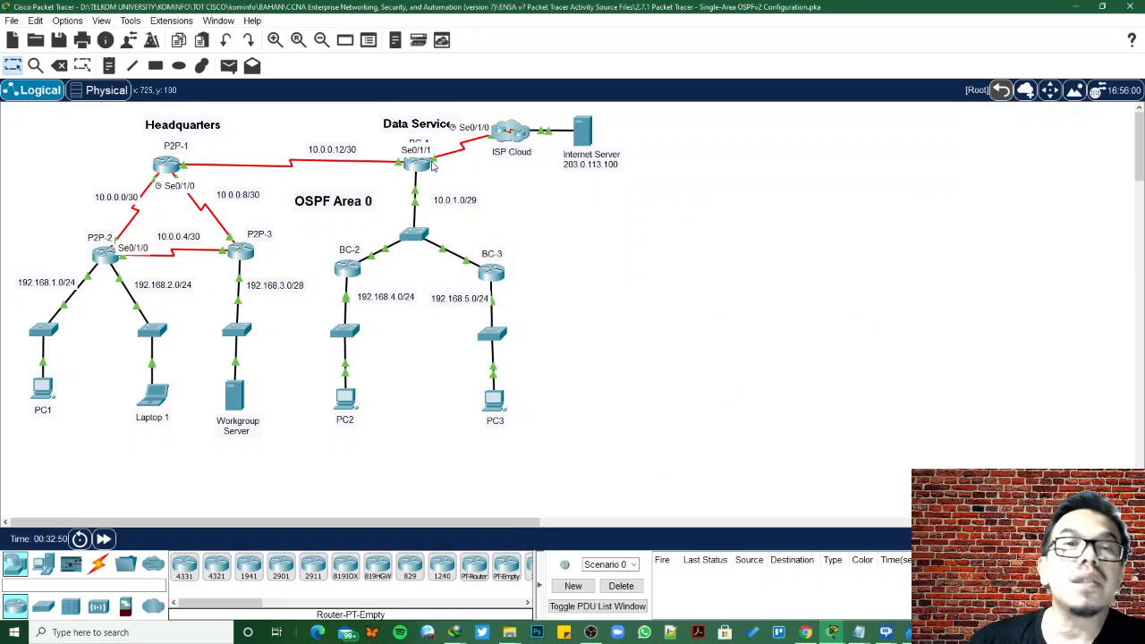
{"action": "left_click", "coordinate": [421, 170]}
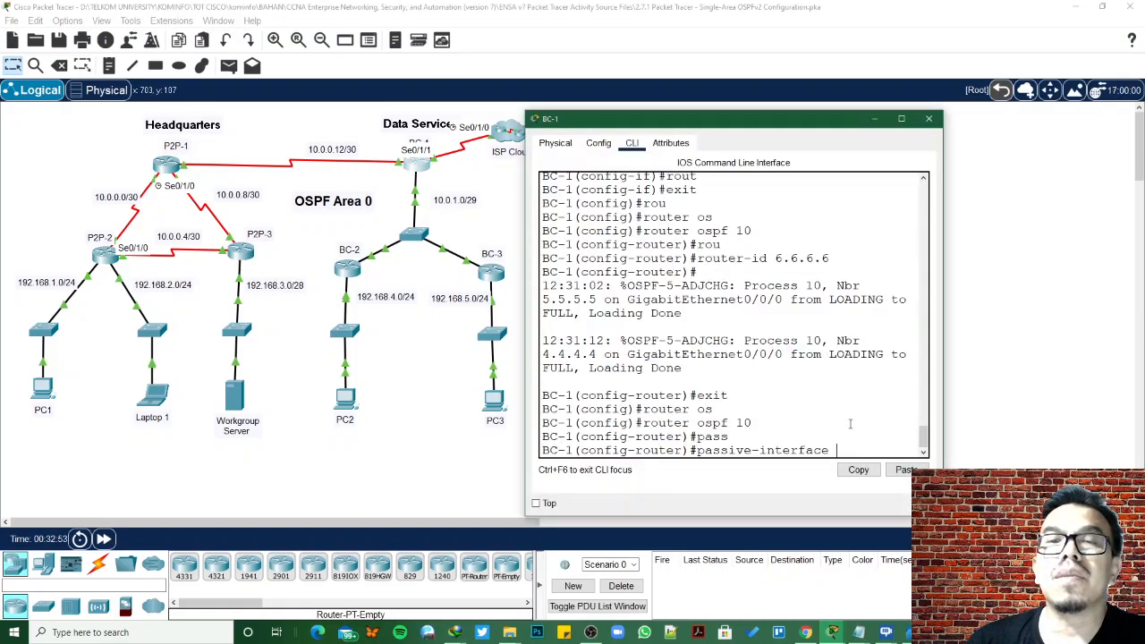
{"action": "type", "text": "s"}
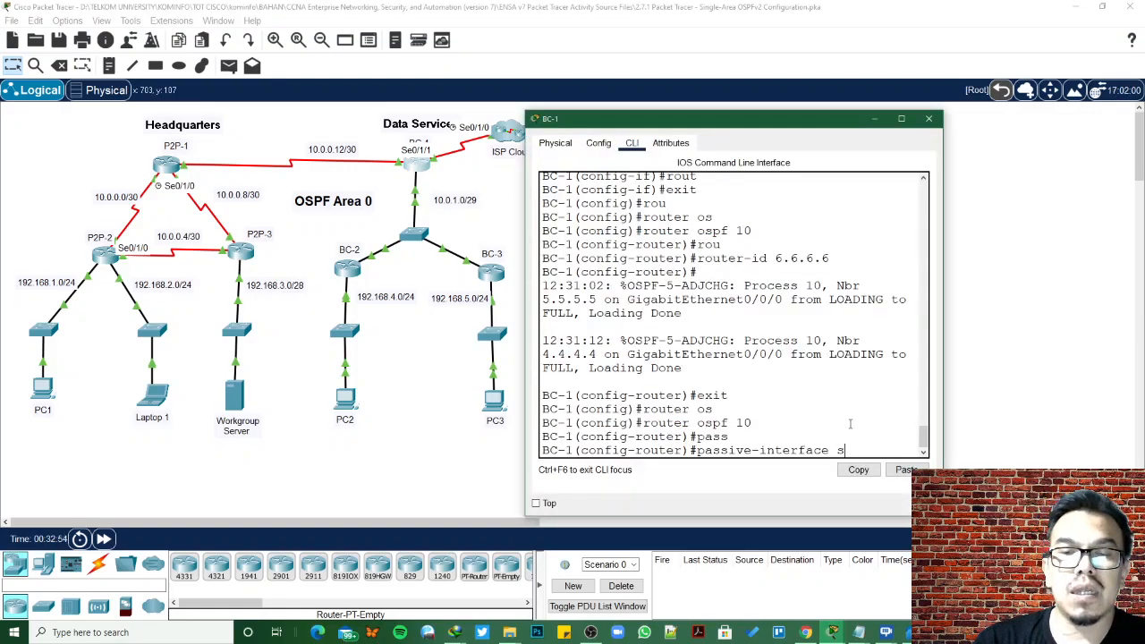
{"action": "type", "text": "0"}
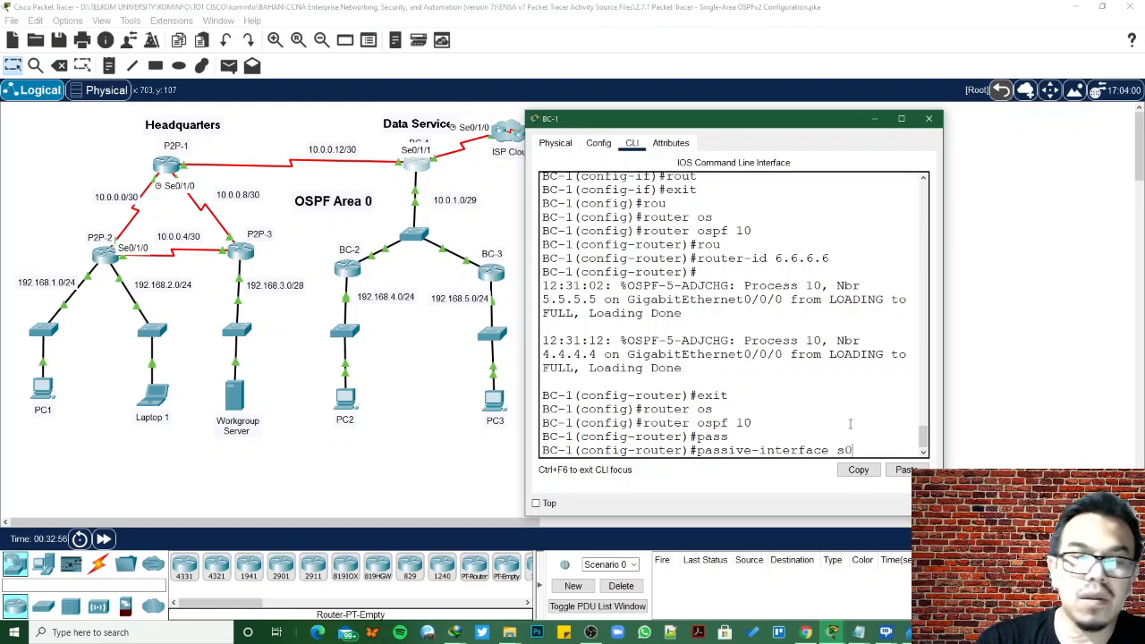
{"action": "type", "text": "/1/1"}
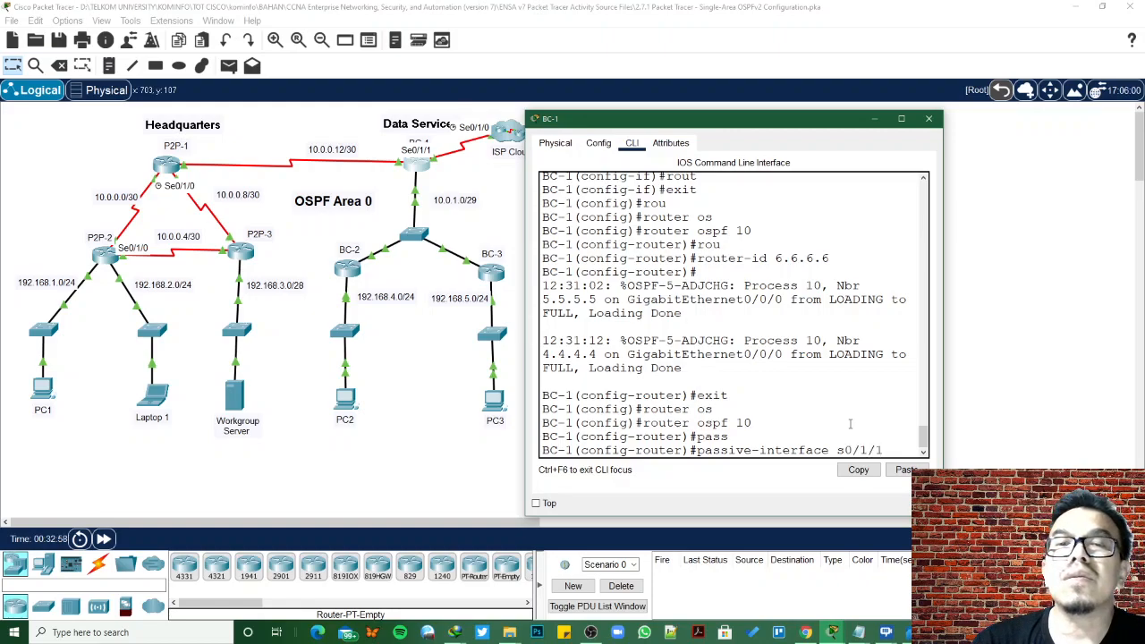
{"action": "key", "text": "Return"}
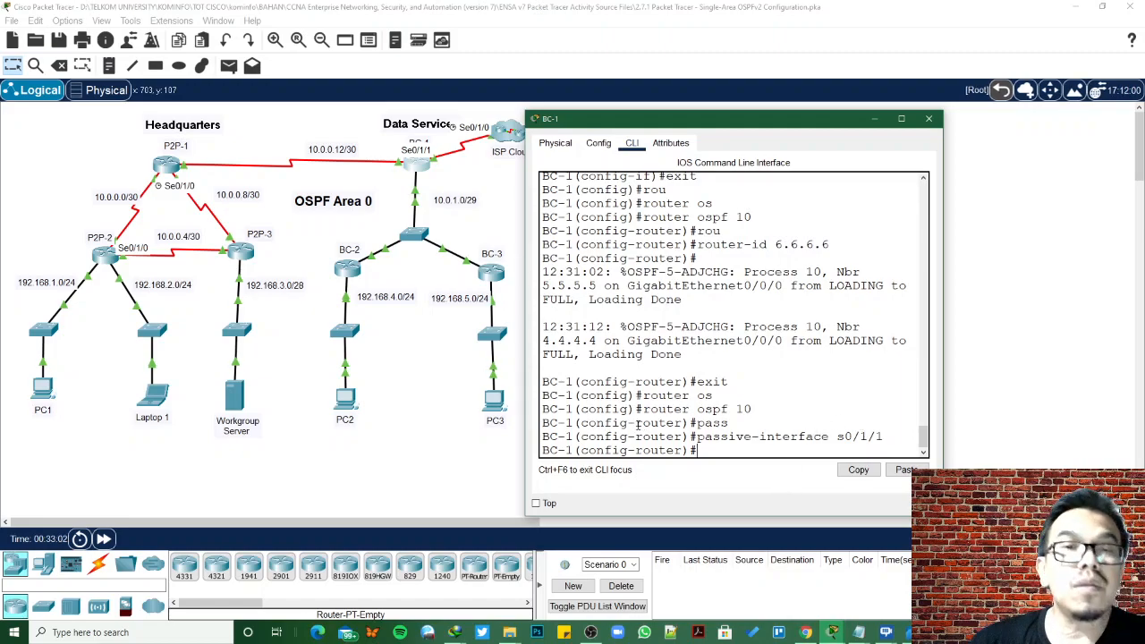
Open router BC-2's command line and enter the configuration of OSPF process 10
{"action": "left_click", "coordinate": [352, 270]}
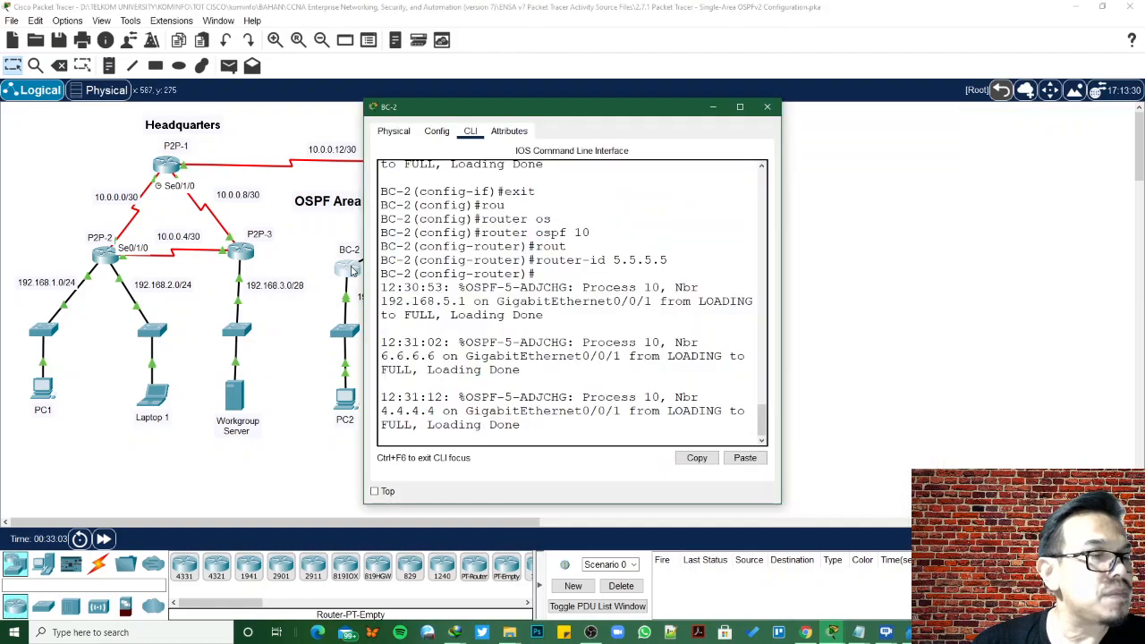
{"action": "key", "text": "Return"}
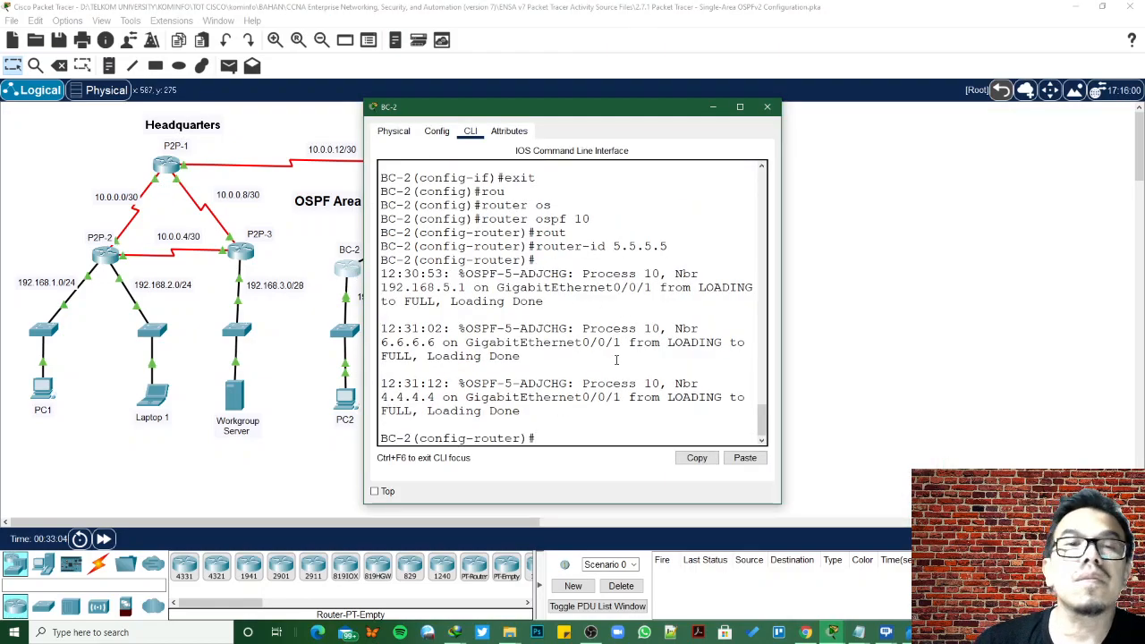
{"action": "type", "text": "exit"}
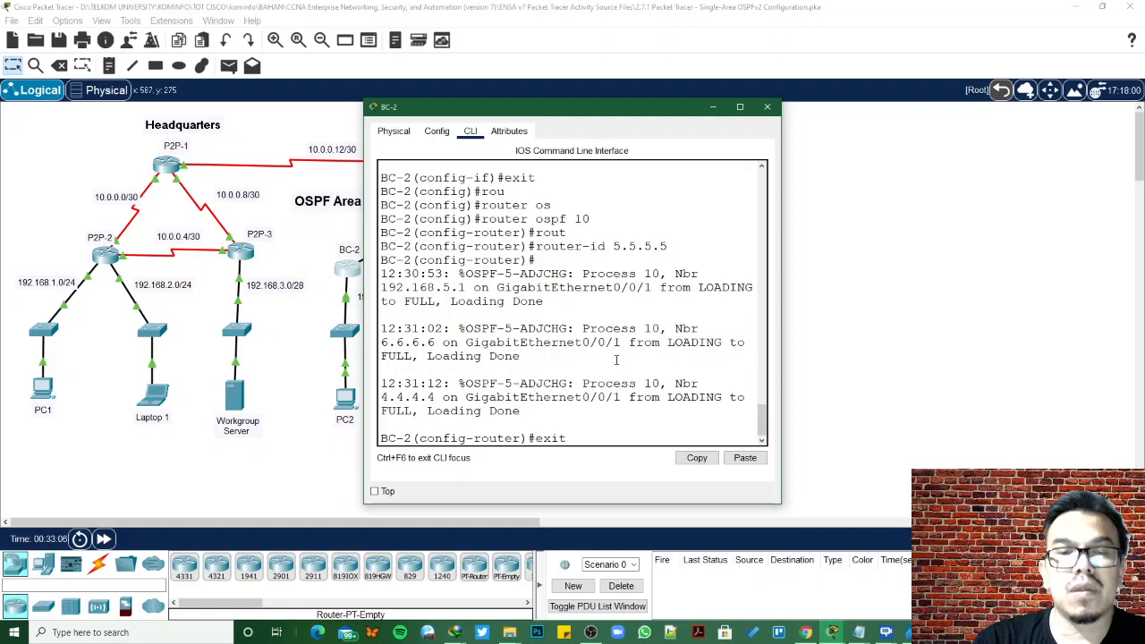
{"action": "key", "text": "Return"}
{"action": "type", "text": "rou"}
{"action": "key", "text": "Tab"}
{"action": "type", "text": "os"}
{"action": "key", "text": "Tab"}
{"action": "type", "text": "10"}
{"action": "key", "text": "Return"}
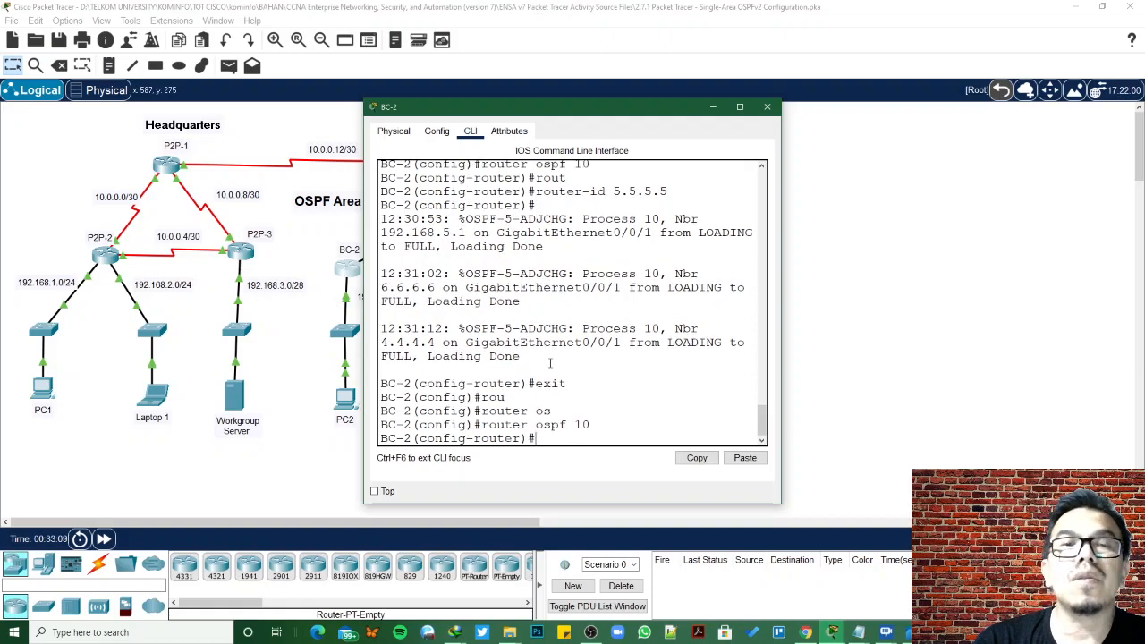
Identify BC-2's port facing the 192.168.4.0/24 network and make interface g0/0/0 passive in OSPF process 10
{"action": "type", "text": "pas"}
{"action": "key", "text": "BackSpace"}
{"action": "key", "text": "BackSpace"}
{"action": "type", "text": "as"}
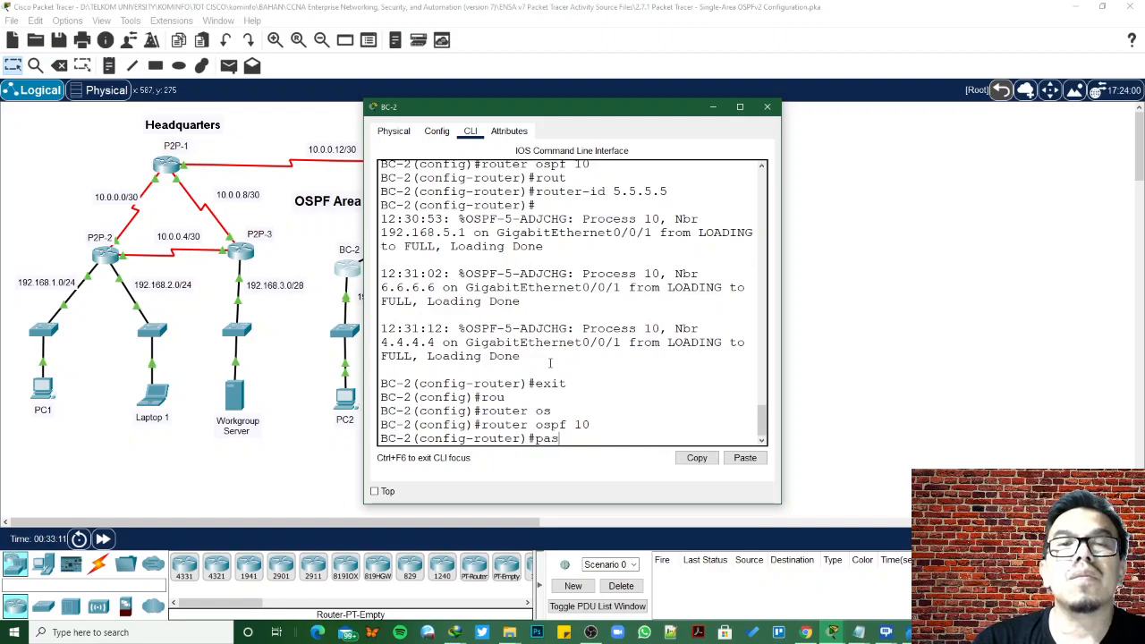
{"action": "key", "text": "Tab"}
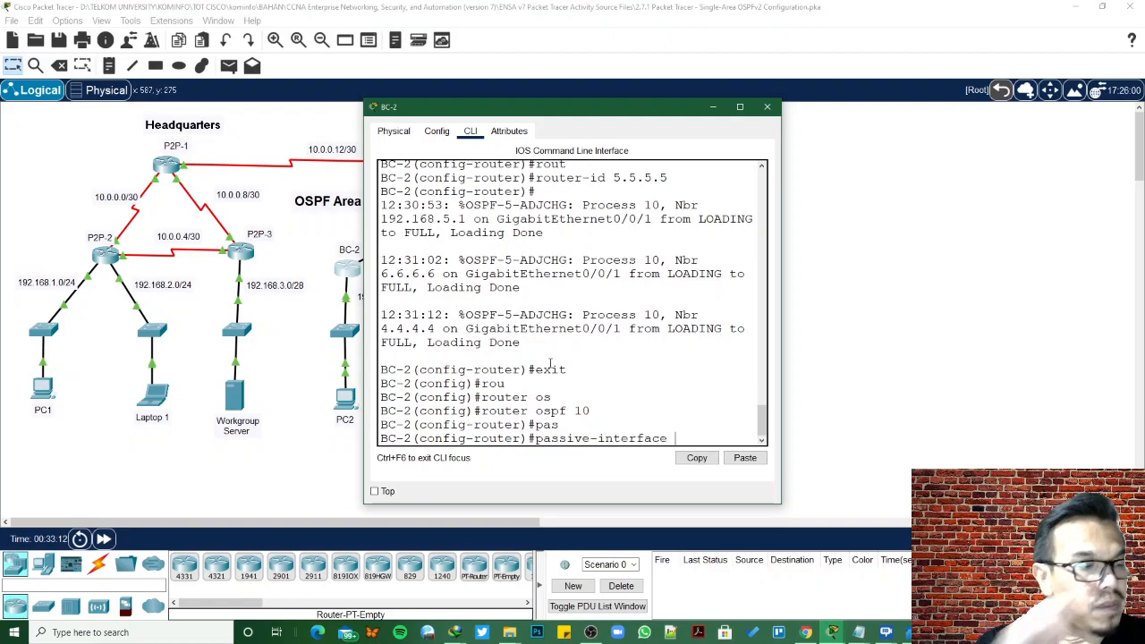
{"action": "left_click", "coordinate": [318, 340]}
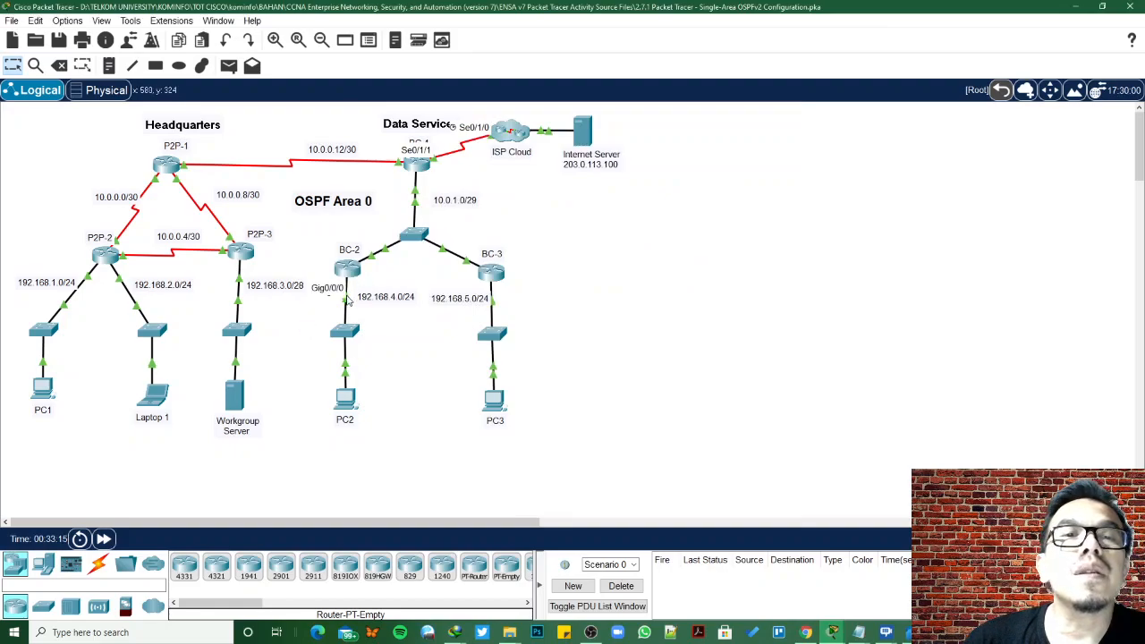
{"action": "left_click", "coordinate": [349, 270]}
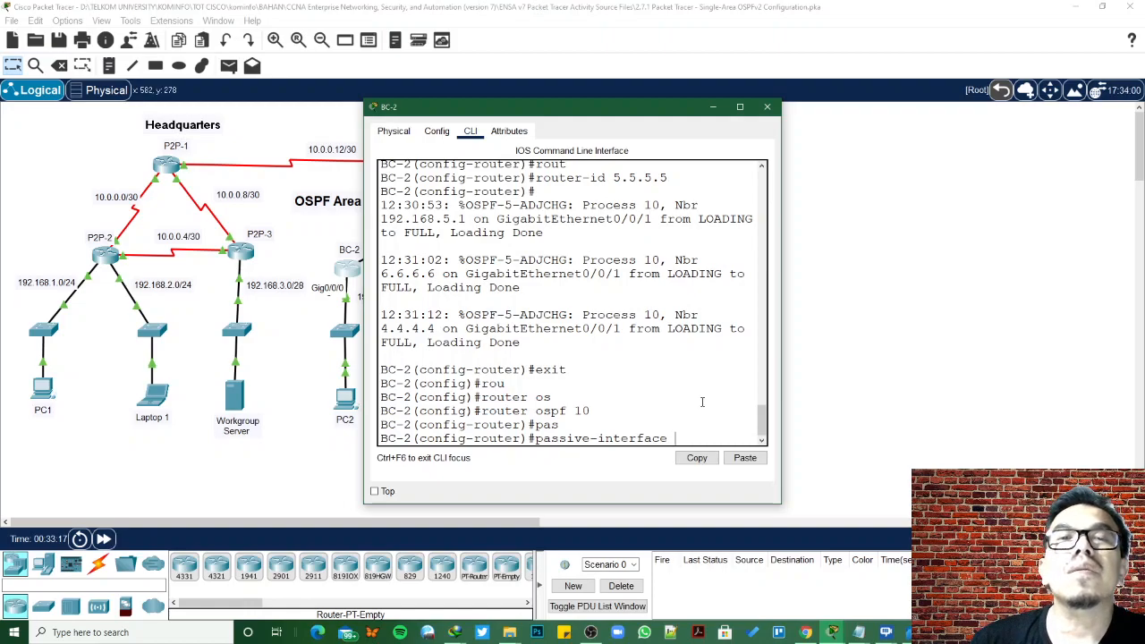
{"action": "type", "text": "g0/0/0"}
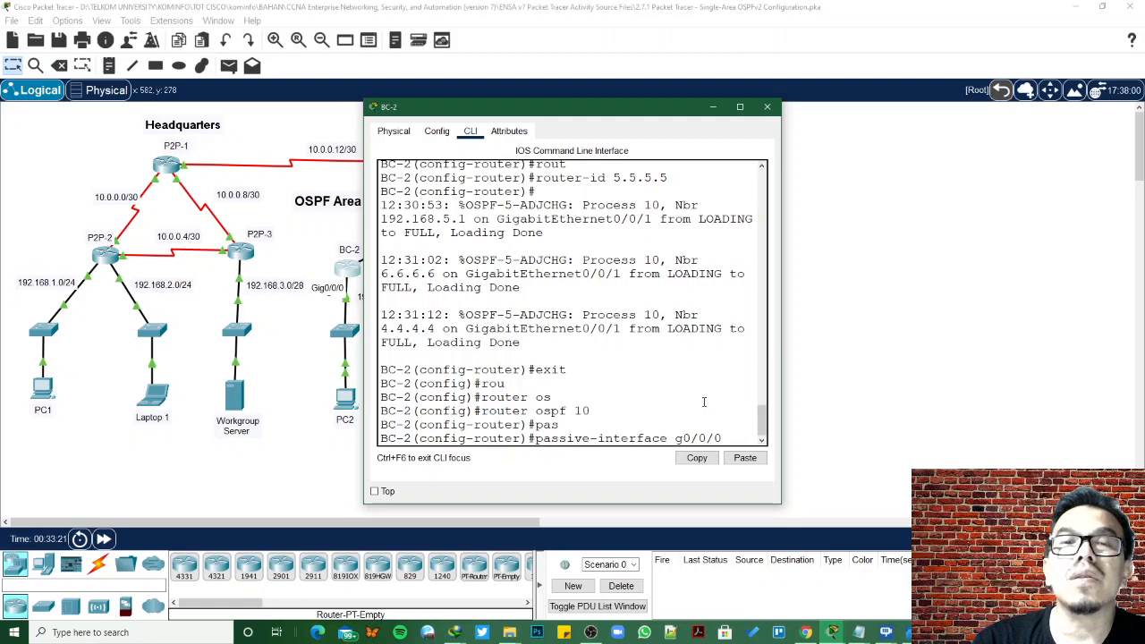
{"action": "key", "text": "Return"}
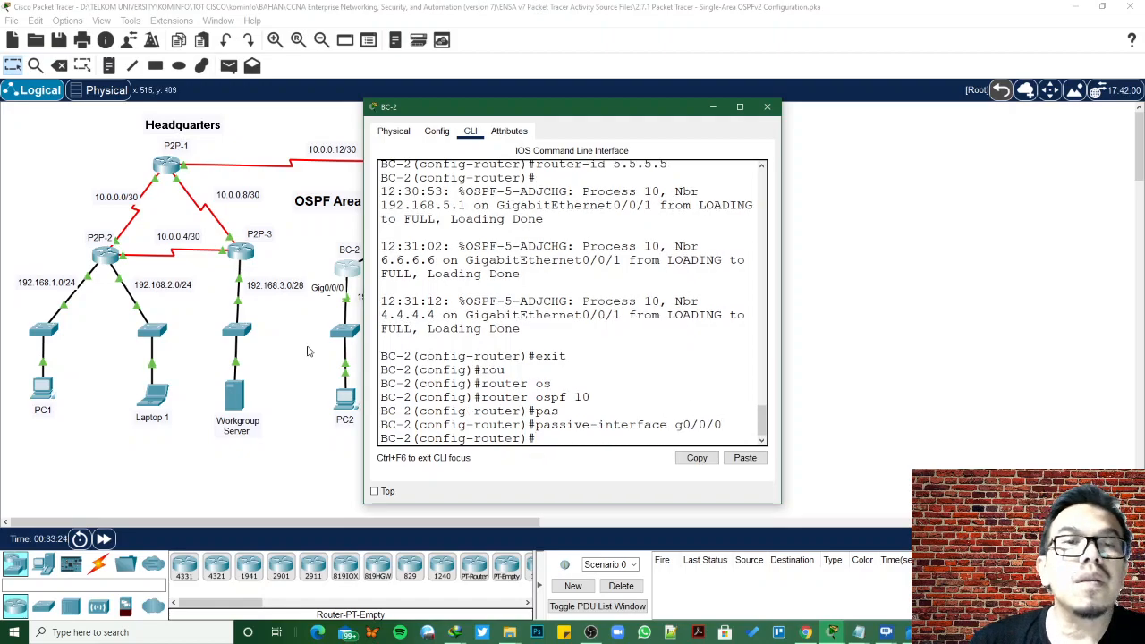
Open router BC-3's command line and enter the configuration of OSPF process 10
{"action": "left_click", "coordinate": [470, 278]}
{"action": "left_click", "coordinate": [497, 273]}
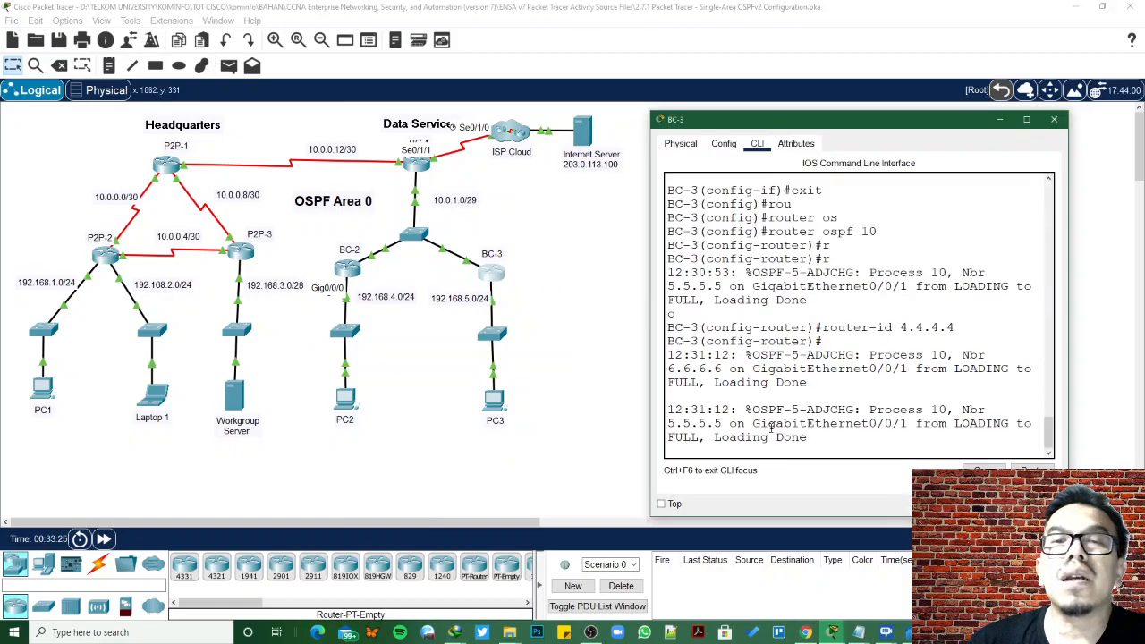
{"action": "type", "text": "exit"}
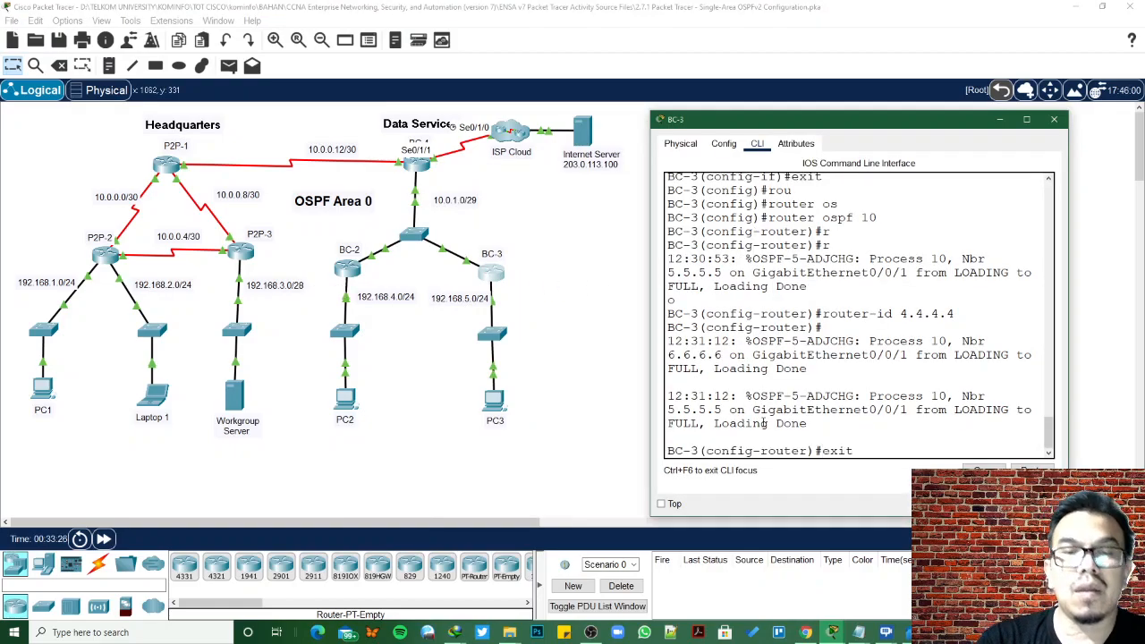
{"action": "key", "text": "Return"}
{"action": "type", "text": "router os"}
{"action": "key", "text": "Tab"}
{"action": "type", "text": "osp"}
{"action": "key", "text": "Tab"}
{"action": "type", "text": "10"}
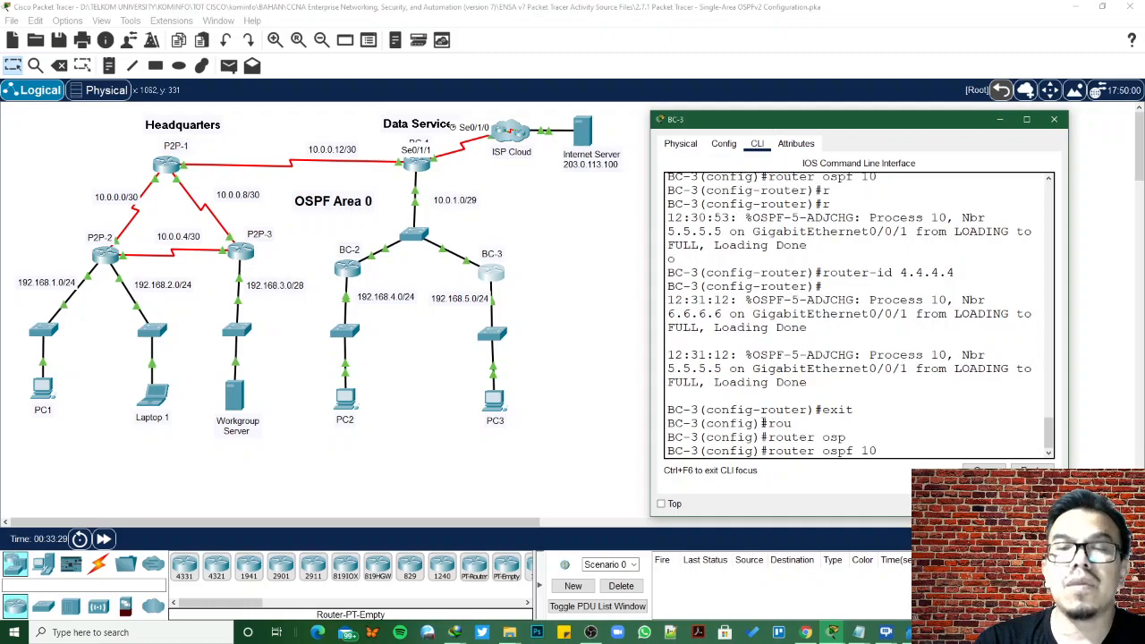
{"action": "key", "text": "Return"}
Make interface g0/0/0 passive in BC-3's OSPF process 10
{"action": "type", "text": "pass"}
{"action": "key", "text": "Tab"}
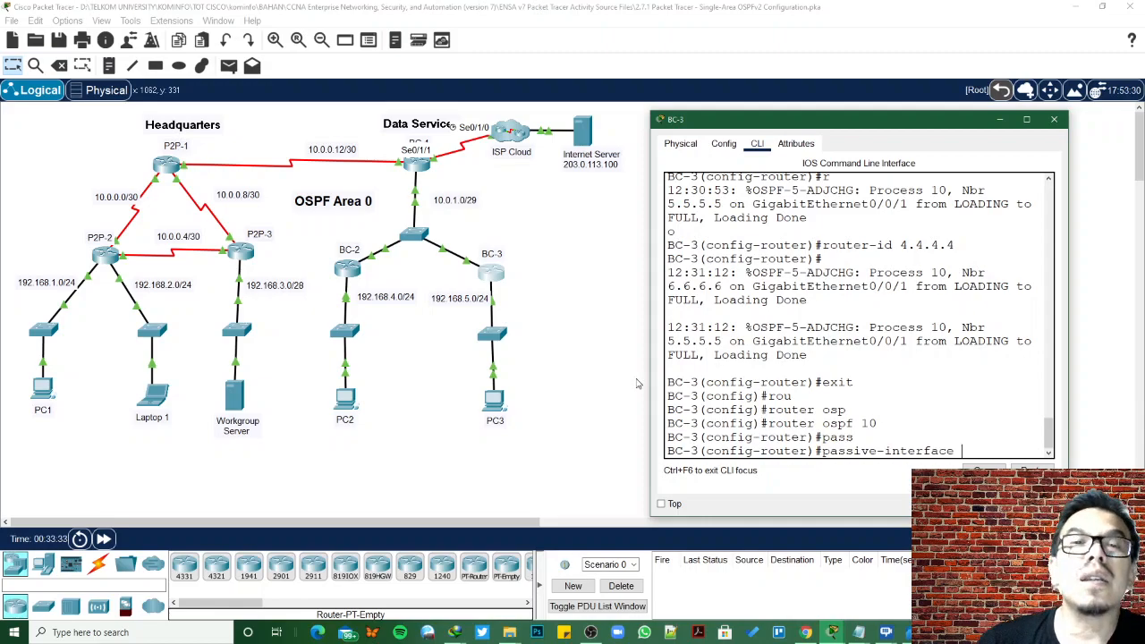
{"action": "type", "text": "g0/0/0"}
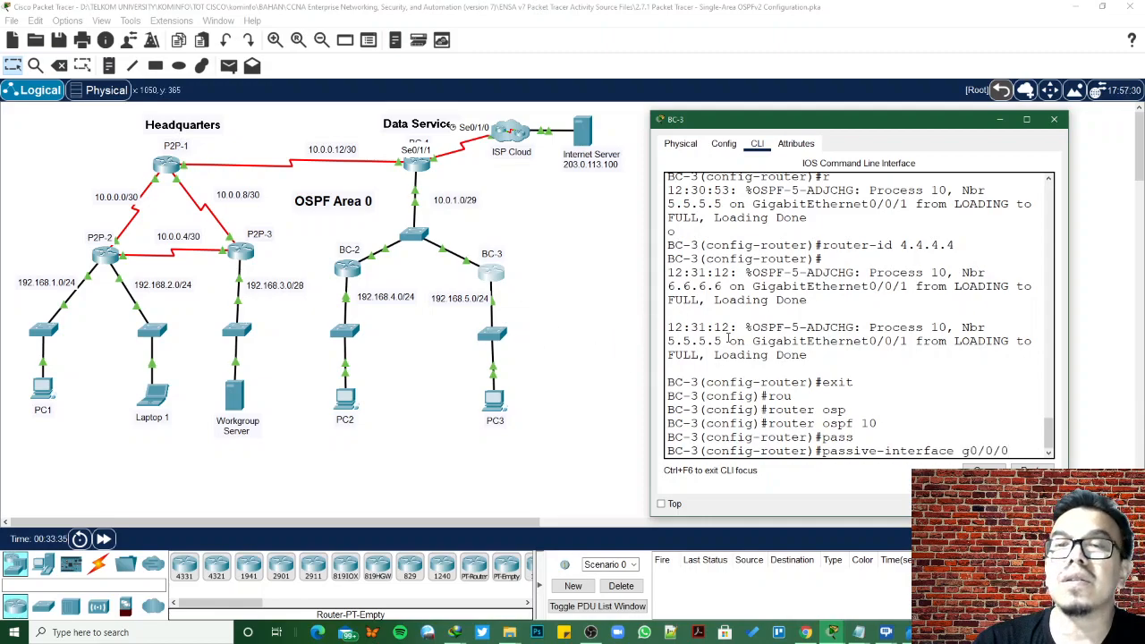
{"action": "key", "text": "Return"}
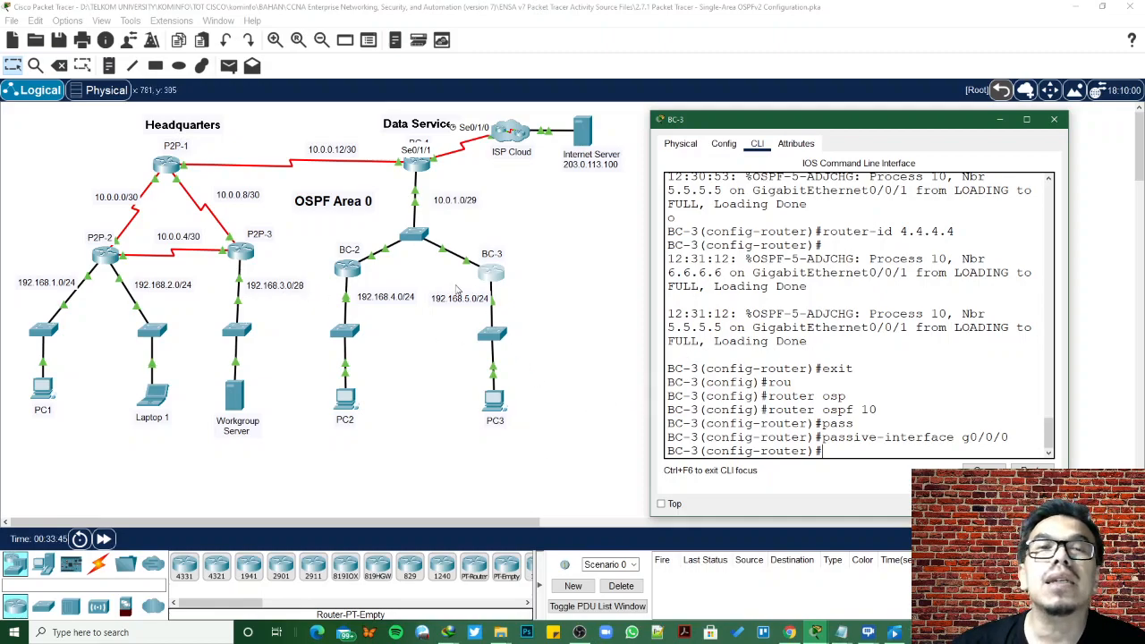
Review the activity requirements on suppressing unneeded routing updates and on BC-1's OSPF interface priority
{"action": "left_click", "coordinate": [815, 631]}
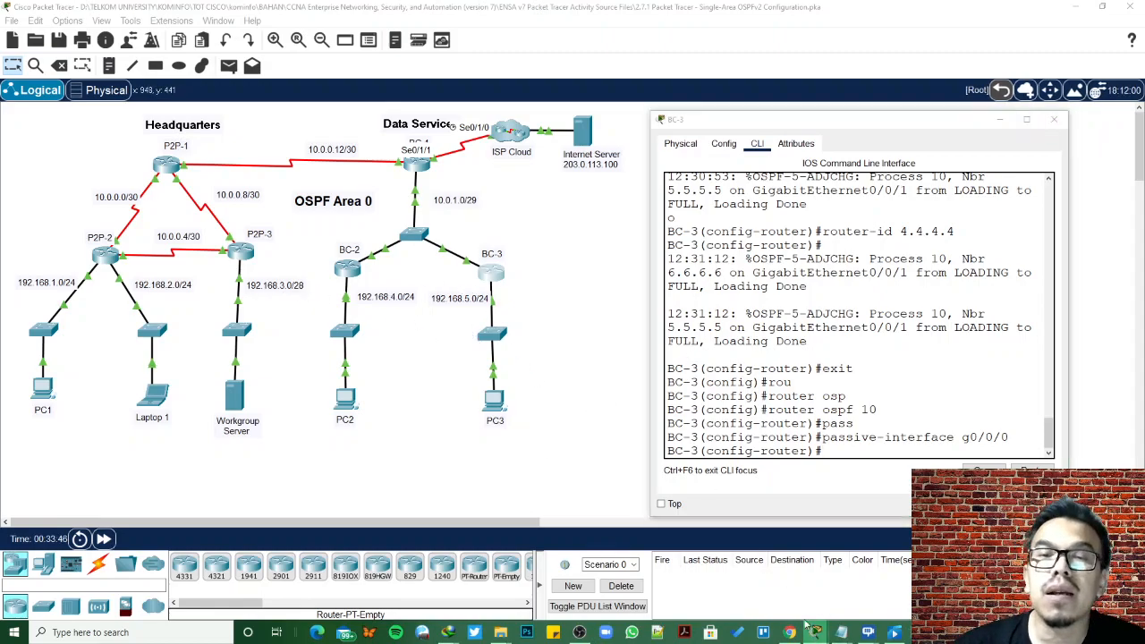
{"action": "left_click", "coordinate": [474, 577]}
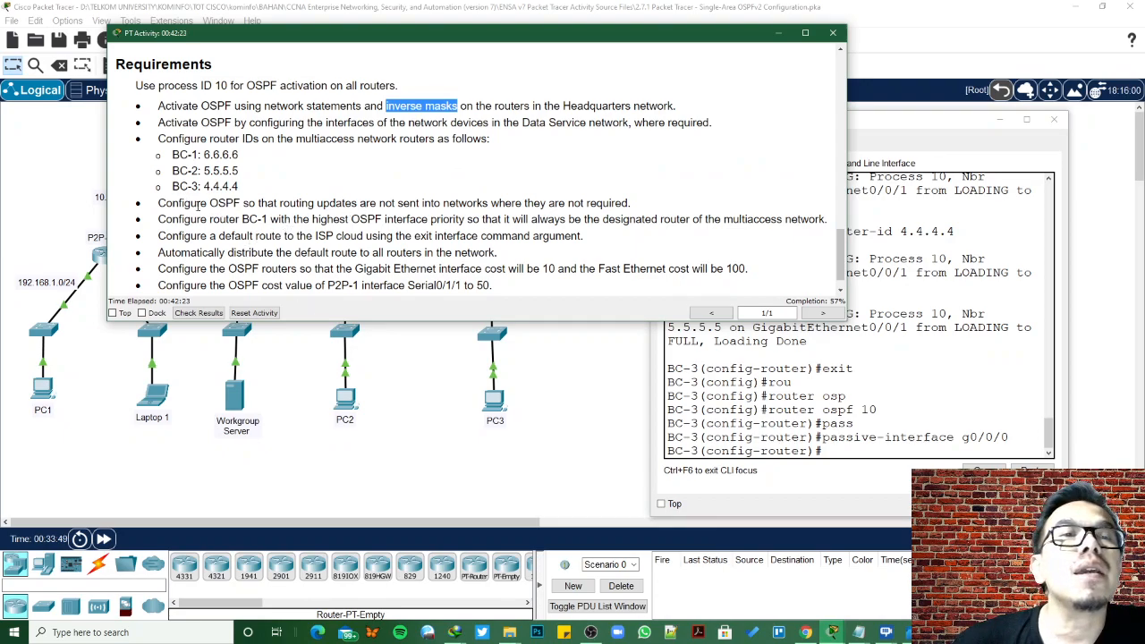
{"action": "left_click_drag", "start_coordinate": [156, 203], "coordinate": [662, 218]}
{"action": "left_click", "coordinate": [331, 234]}
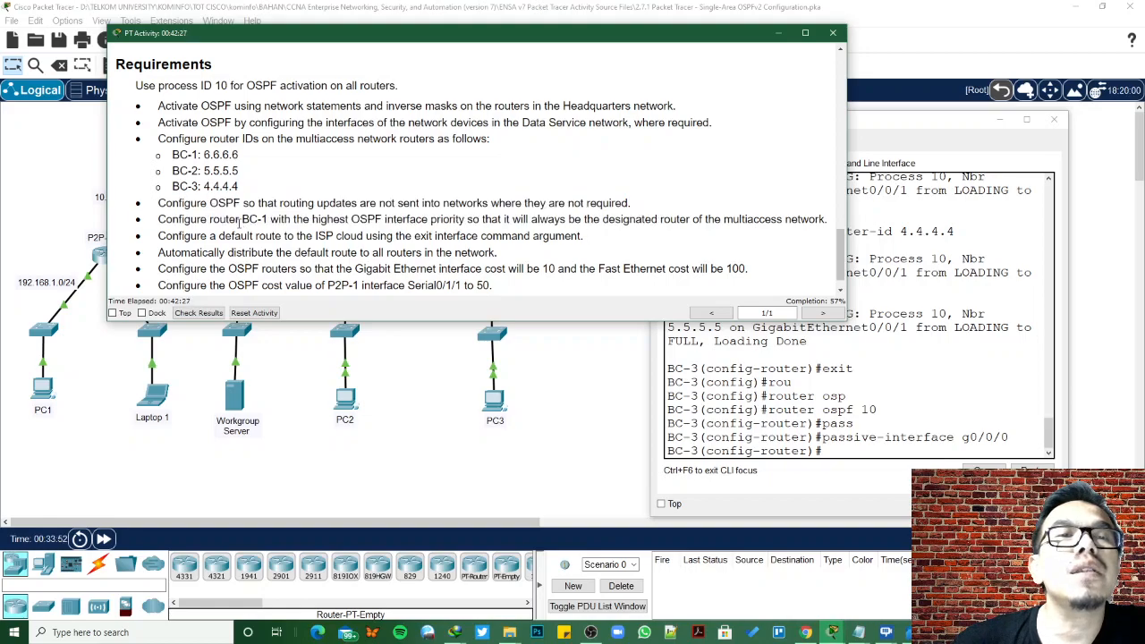
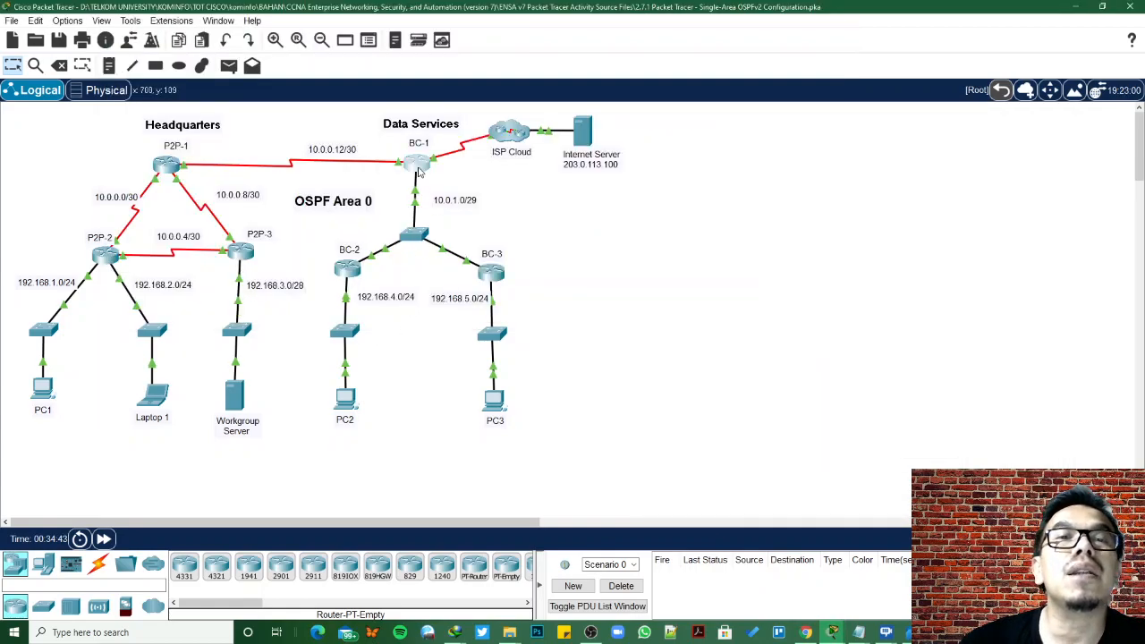
Open router BC-1's command line and return from OSPF router configuration to global configuration mode
{"action": "left_click", "coordinate": [417, 163]}
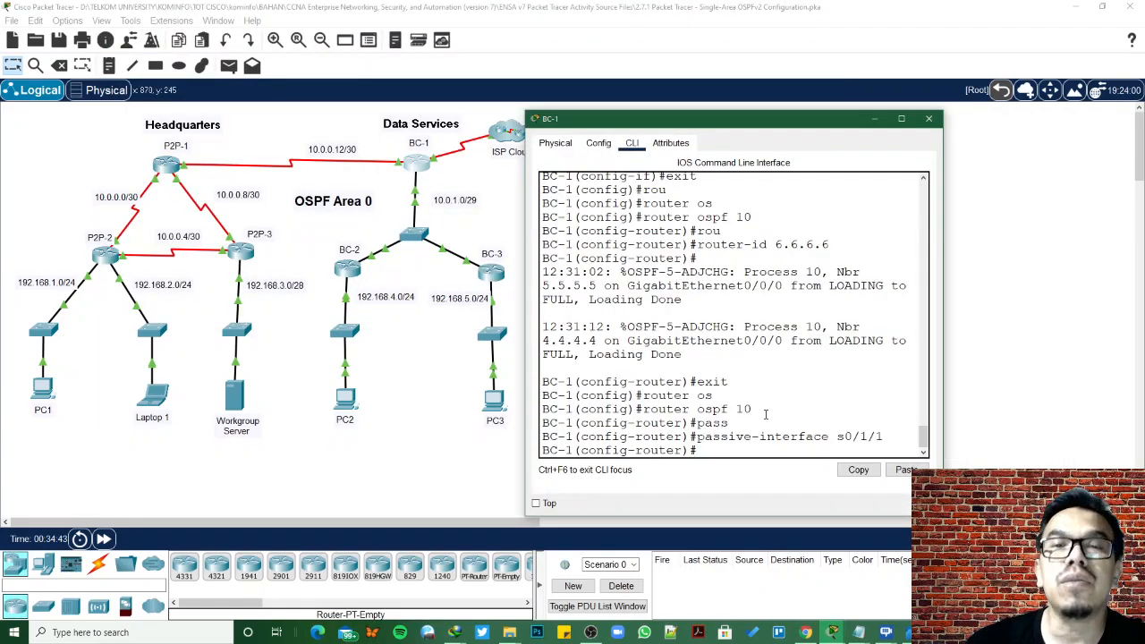
{"action": "key", "text": "Return"}
{"action": "type", "text": "exit"}
{"action": "key", "text": "Return"}
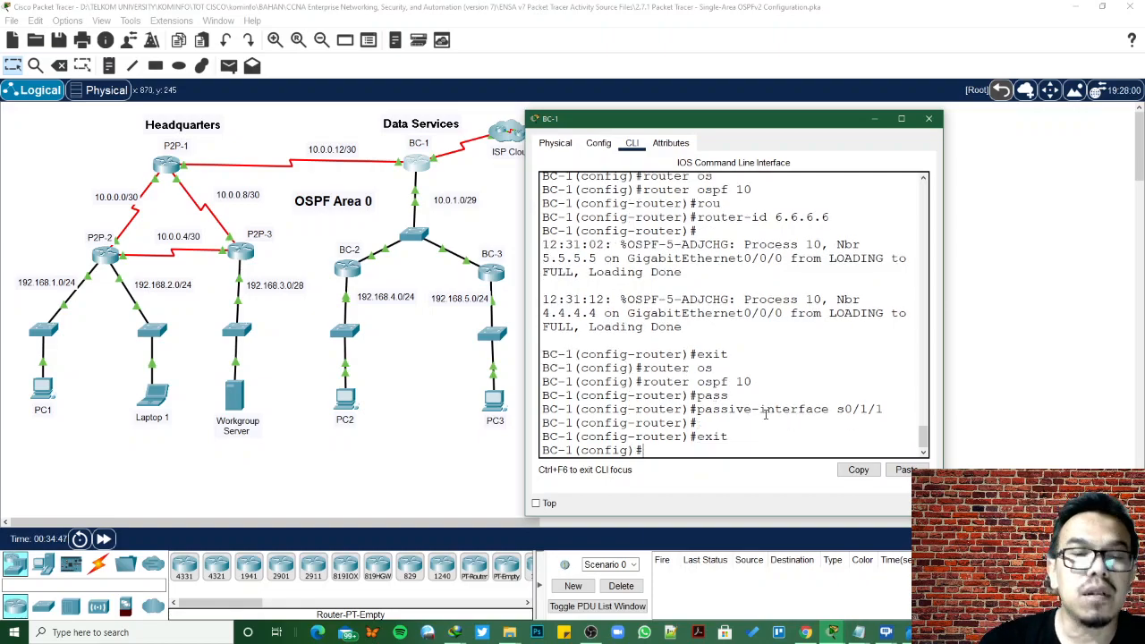
Identify BC-1's port facing the 10.0.1.0/29 network and enter the configuration of interface g0/0/0
{"action": "type", "text": "en"}
{"action": "left_click", "coordinate": [443, 338]}
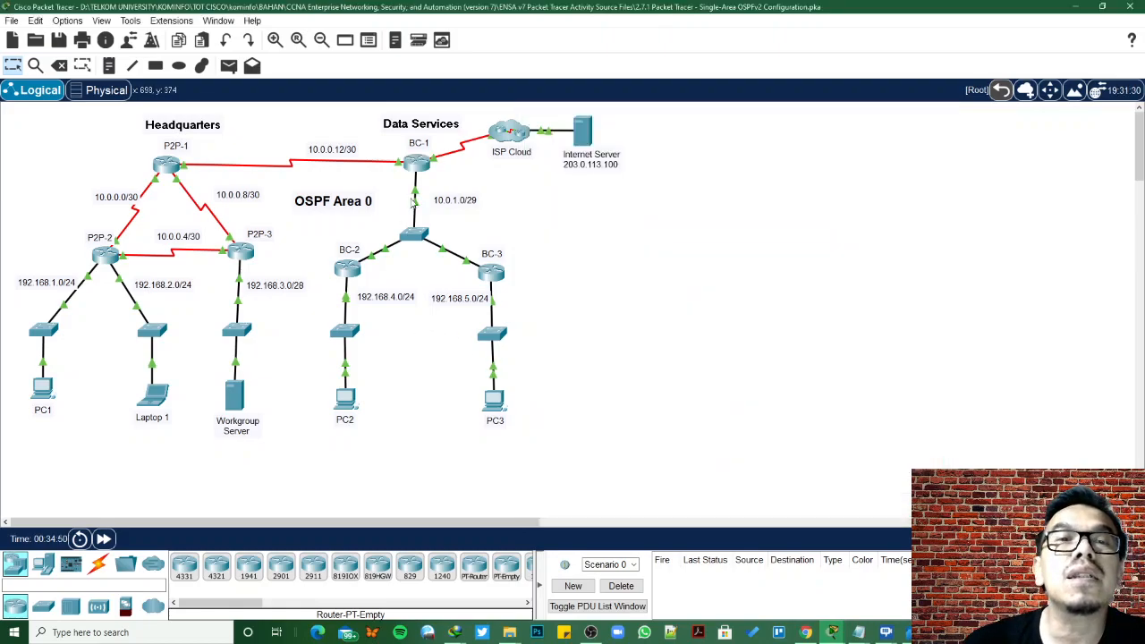
{"action": "mouse_move", "coordinate": [417, 195]}
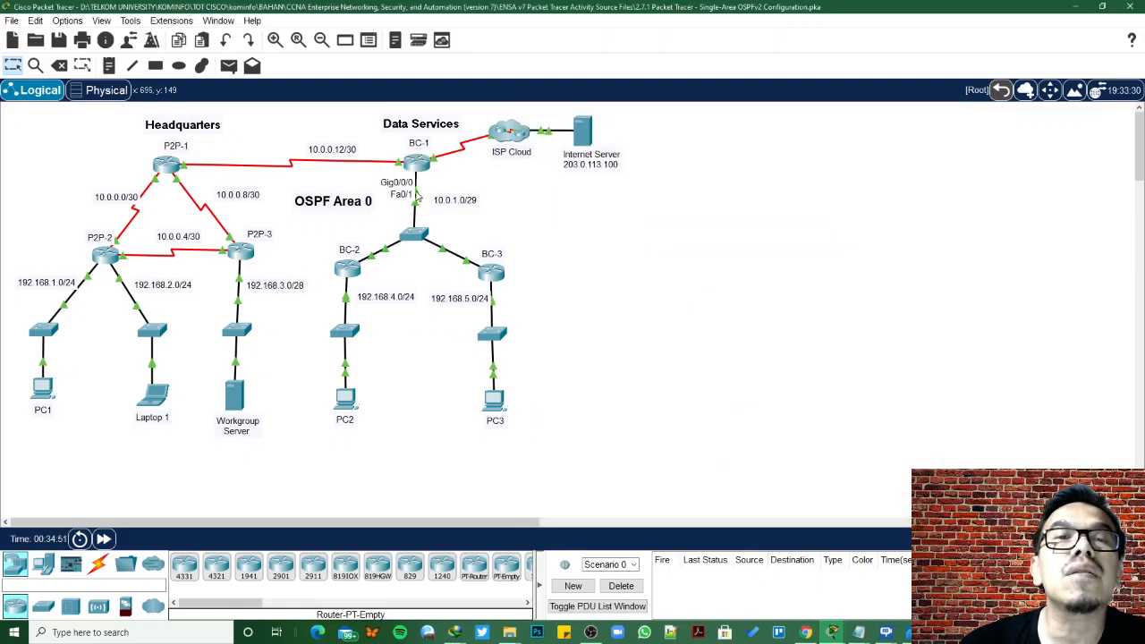
{"action": "left_click", "coordinate": [417, 165]}
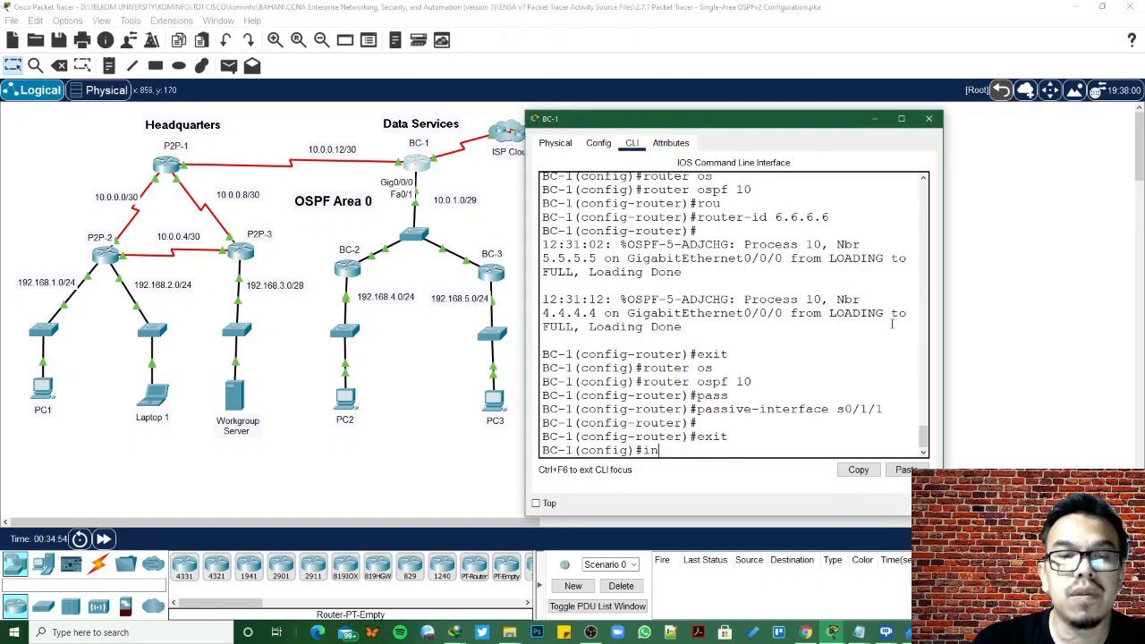
{"action": "type", "text": "t g0/0/0"}
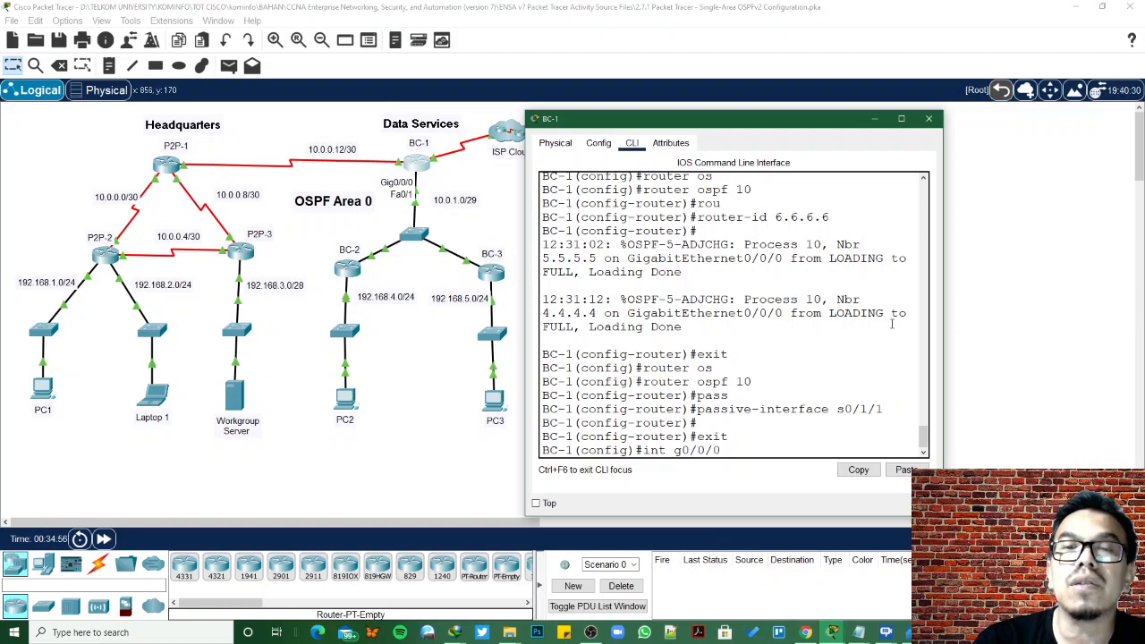
{"action": "key", "text": "Return"}
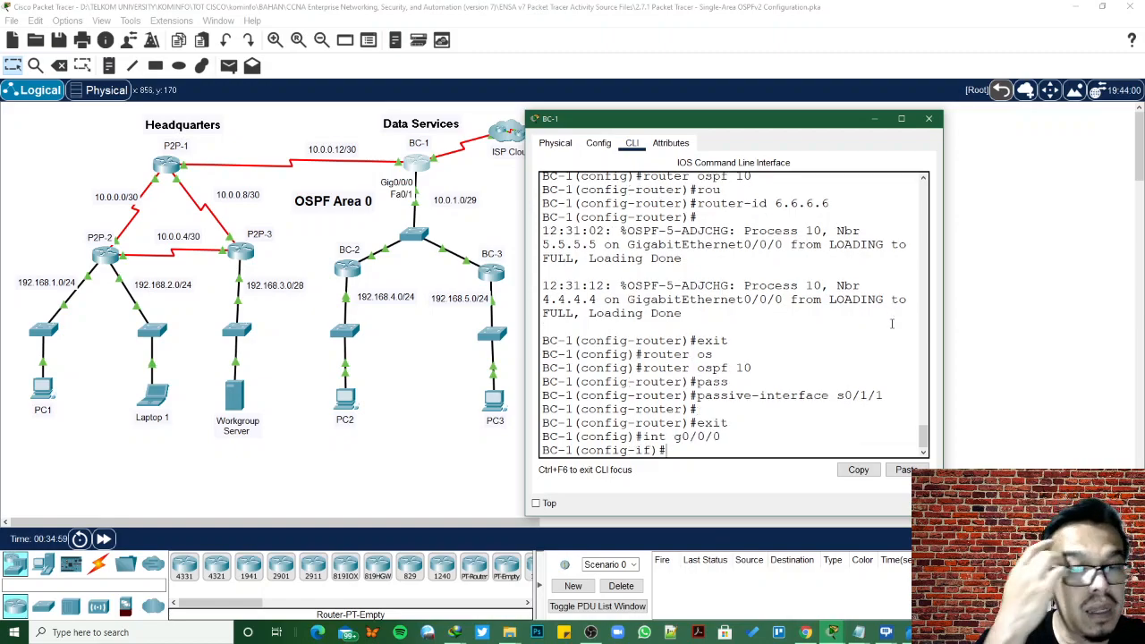
Set the OSPF priority of BC-1's g0/0/0 interface to 255
{"action": "type", "text": "iip"}
{"action": "key", "text": "BackSpace"}
{"action": "key", "text": "BackSpace"}
{"action": "key", "text": "BackSpace"}
{"action": "key", "text": "BackSpace"}
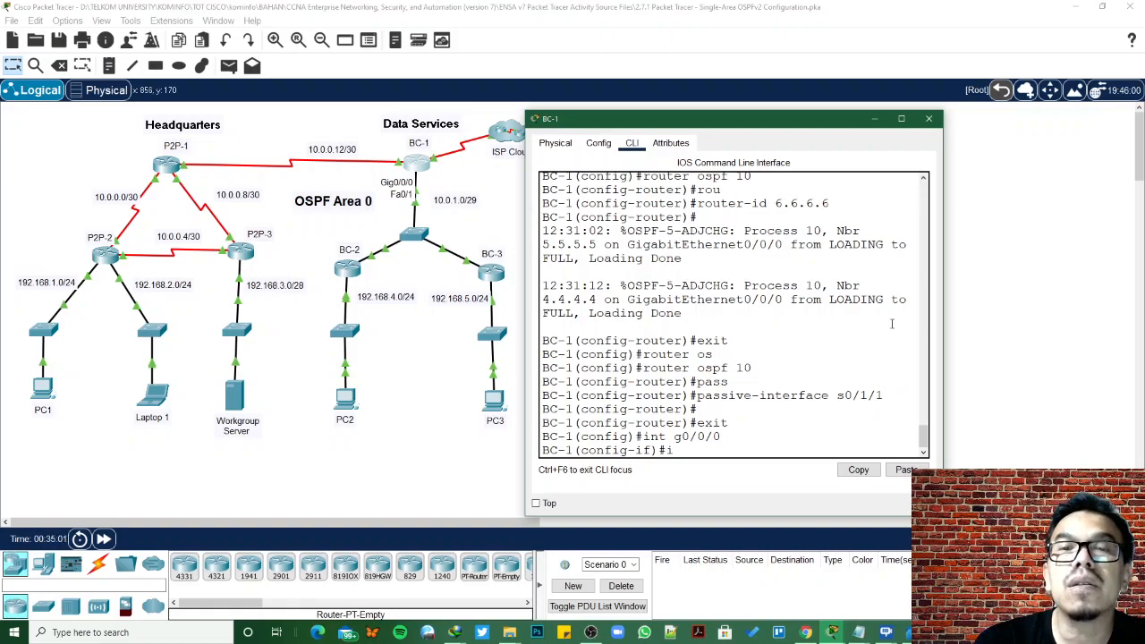
{"action": "type", "text": "ip os"}
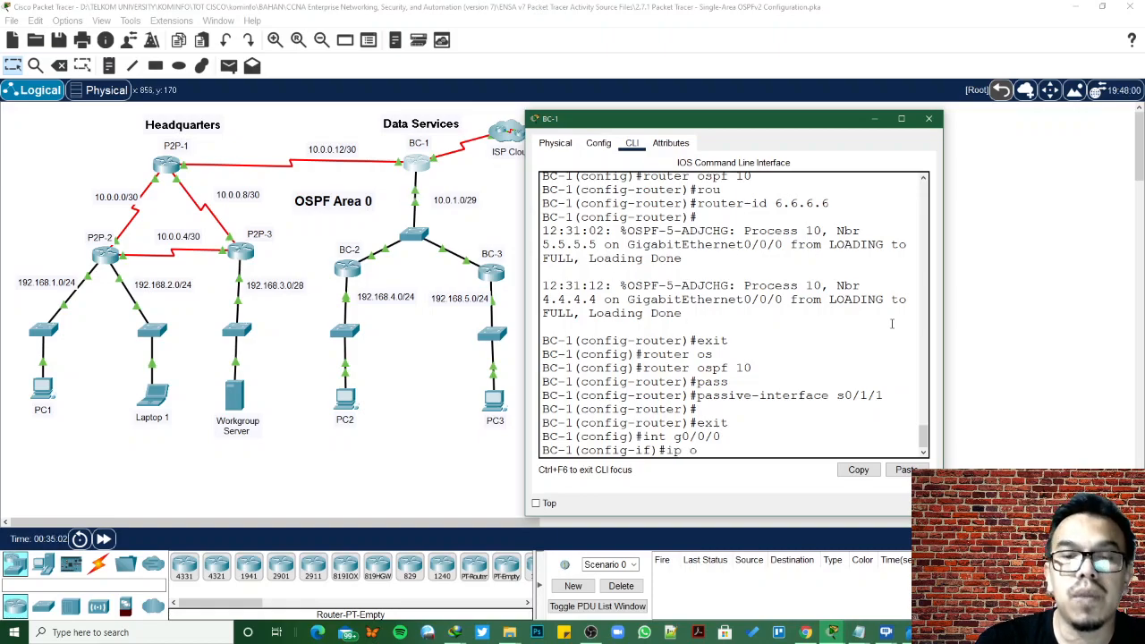
{"action": "key", "text": "Tab"}
{"action": "type", "text": "pr"}
{"action": "key", "text": "Tab"}
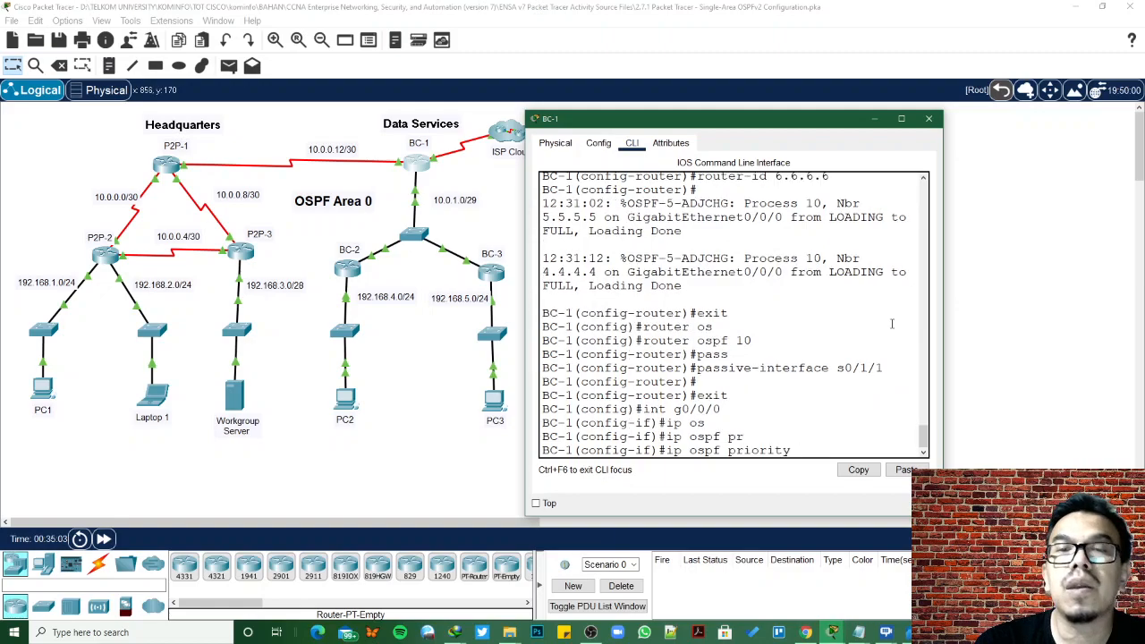
{"action": "type", "text": "255"}
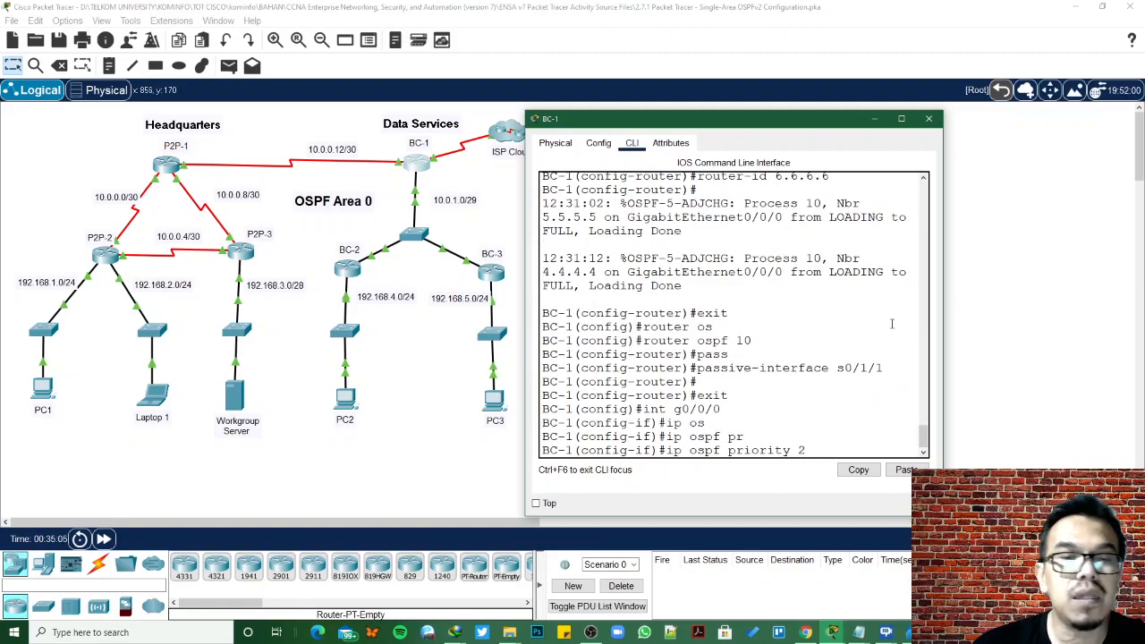
{"action": "key", "text": "Return"}
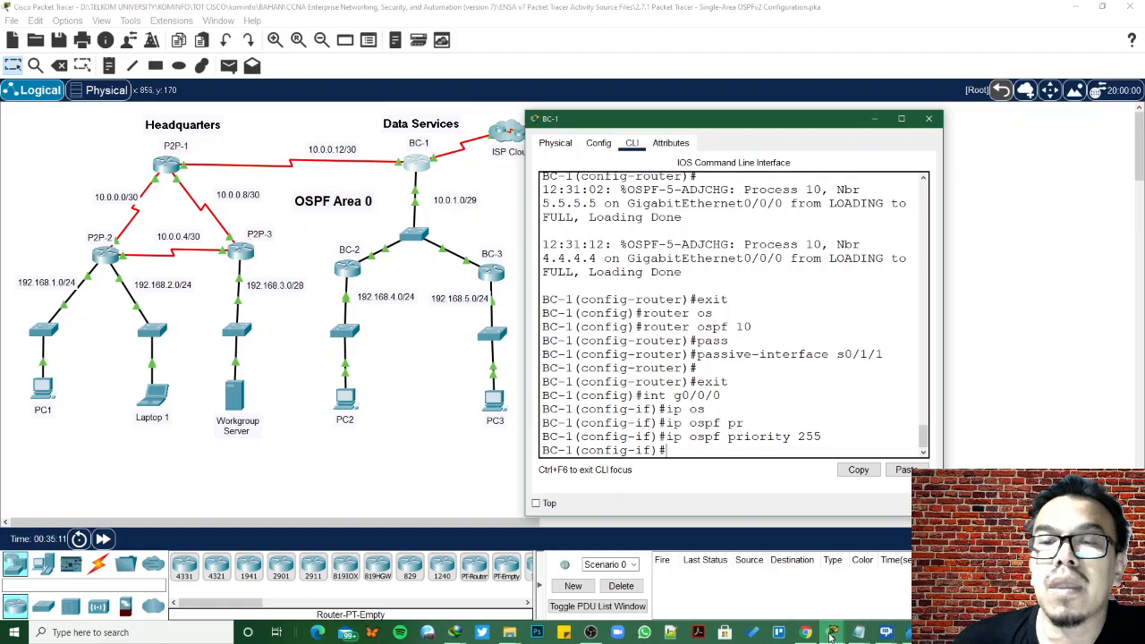
Review the remaining activity requirements, from the BC-1 priority and default route through the cost and timer settings
{"action": "mouse_move", "coordinate": [830, 634]}
{"action": "left_click", "coordinate": [478, 586]}
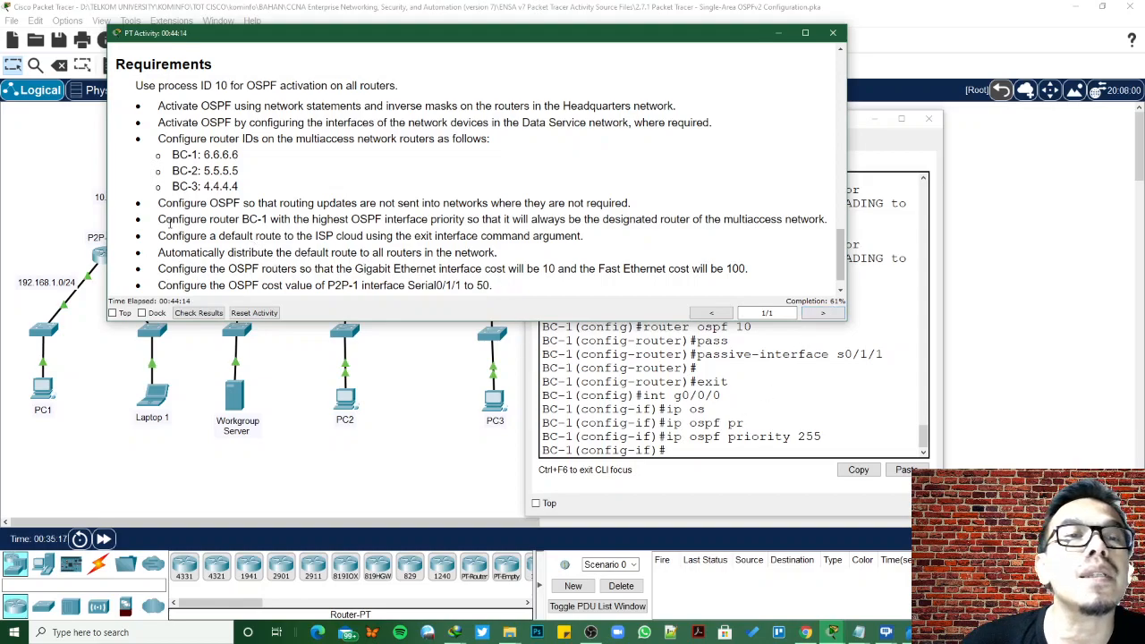
{"action": "left_click_drag", "start_coordinate": [159, 219], "coordinate": [523, 234]}
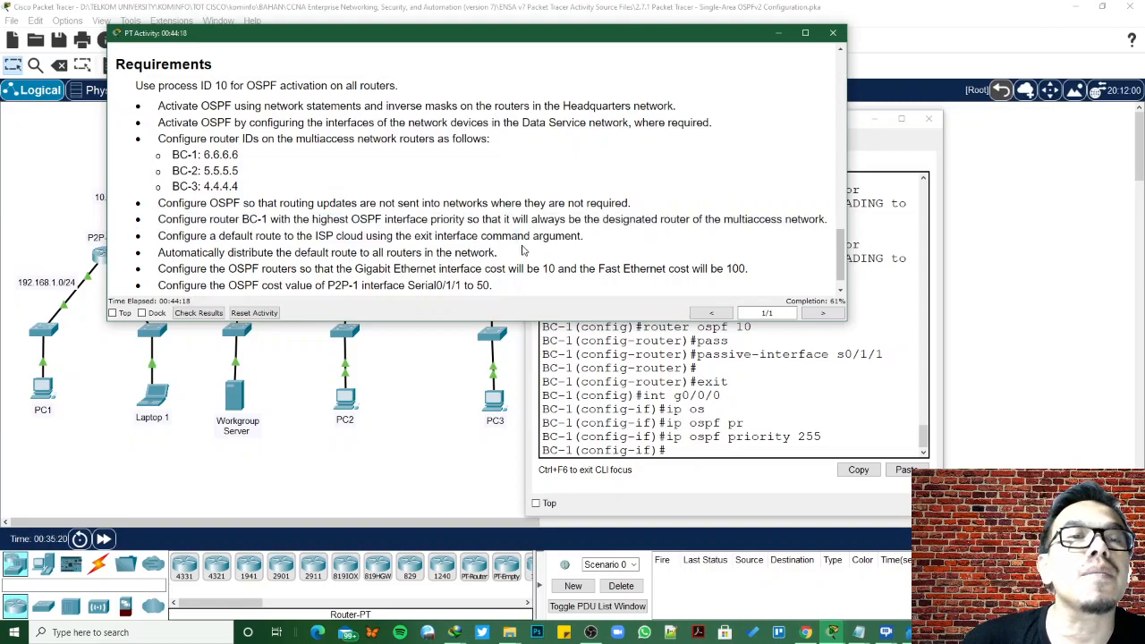
{"action": "scroll", "coordinate": [523, 250], "scroll_direction": "down", "scroll_amount": 1}
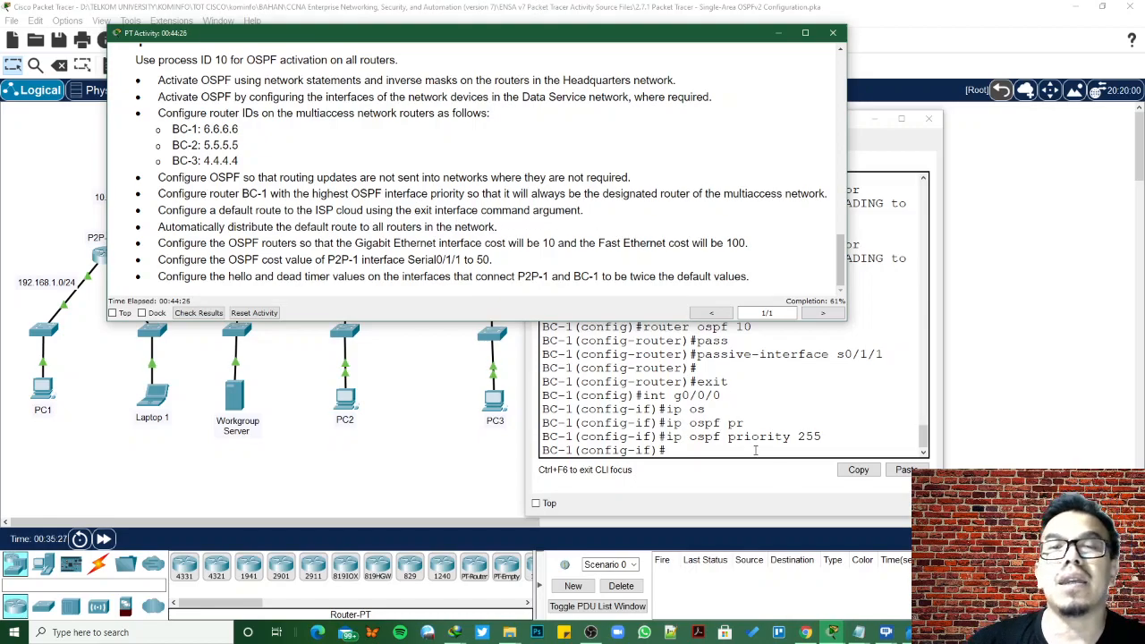
Return BC-1 to global configuration mode and begin a static default route with destination 0.0.0.0 and mask 0.0.0.0
{"action": "left_click", "coordinate": [715, 391]}
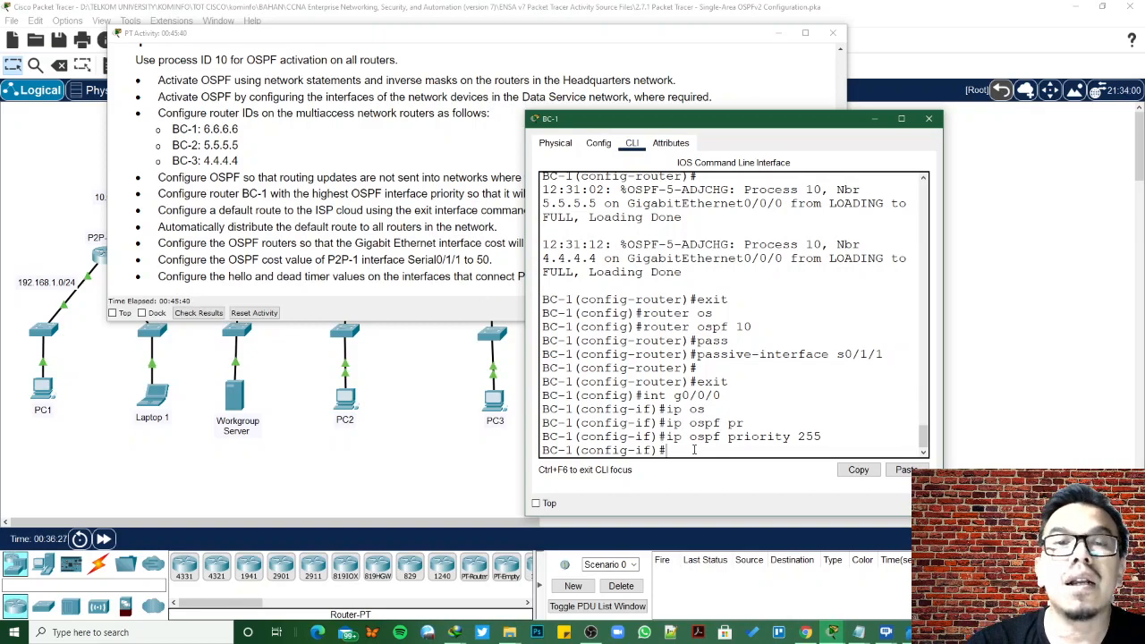
{"action": "type", "text": "exit"}
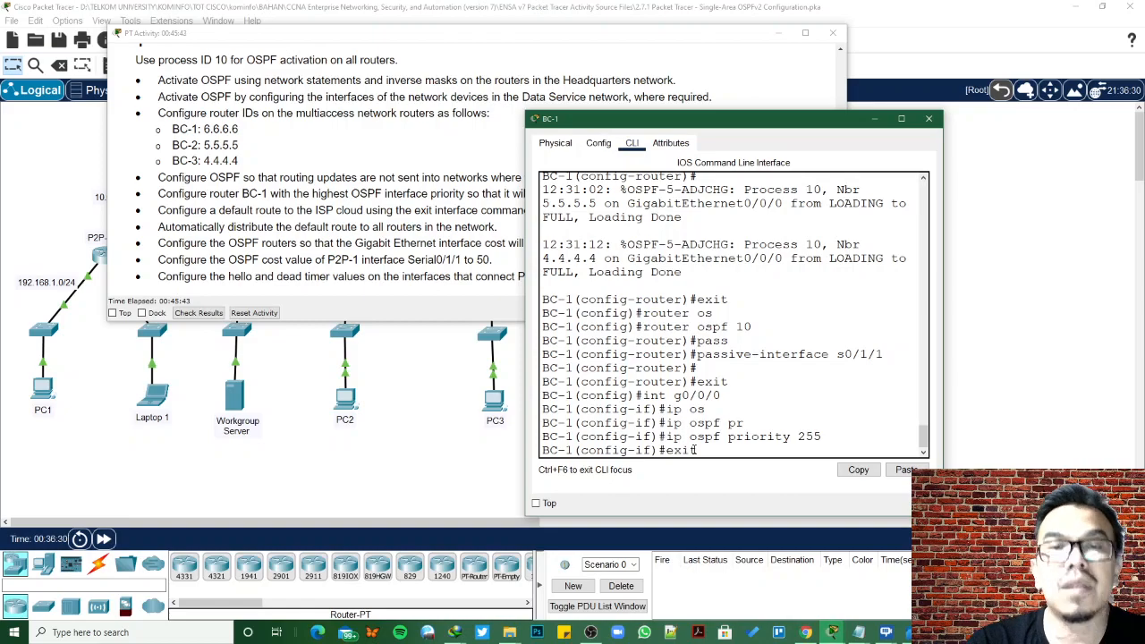
{"action": "key", "text": "Return"}
{"action": "type", "text": "ip "}
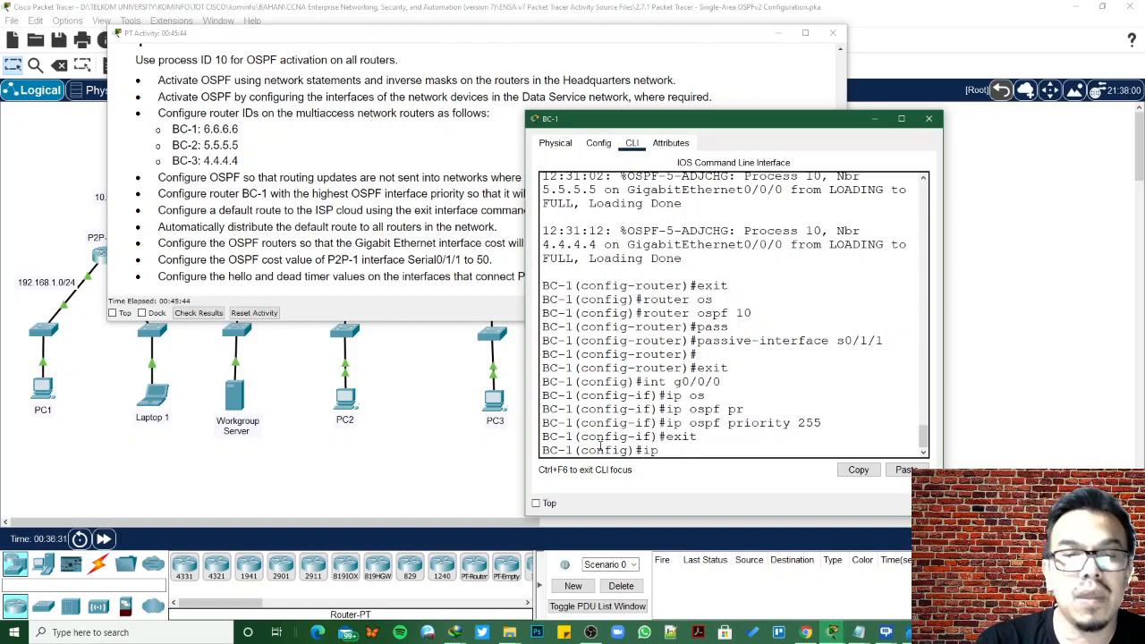
{"action": "type", "text": "ro"}
{"action": "key", "text": "Tab"}
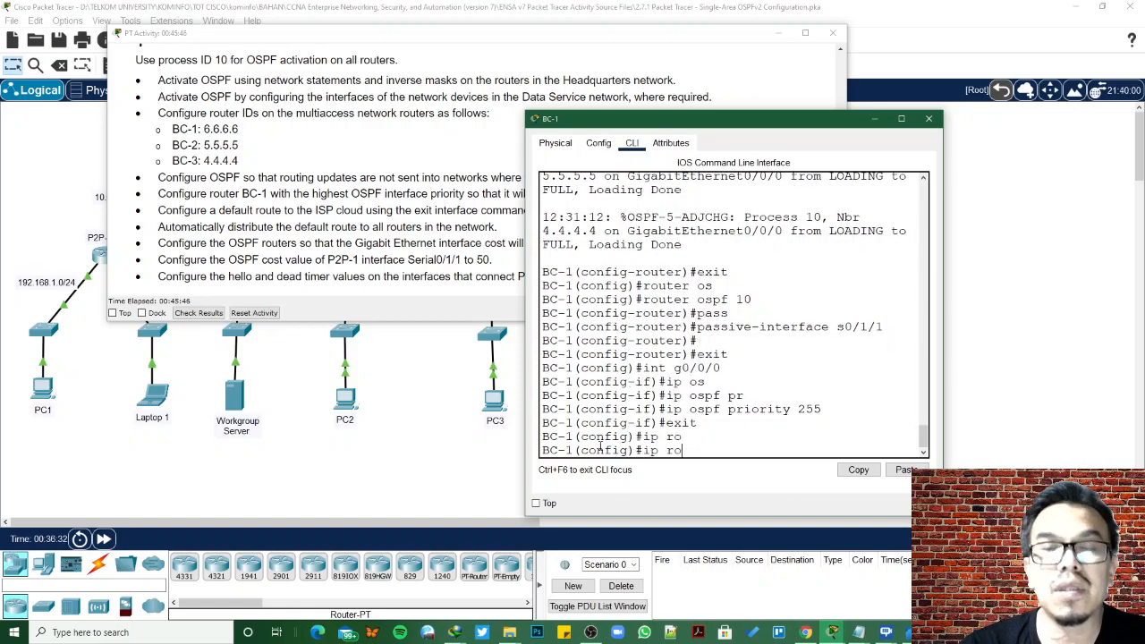
{"action": "type", "text": "u"}
{"action": "key", "text": "Tab"}
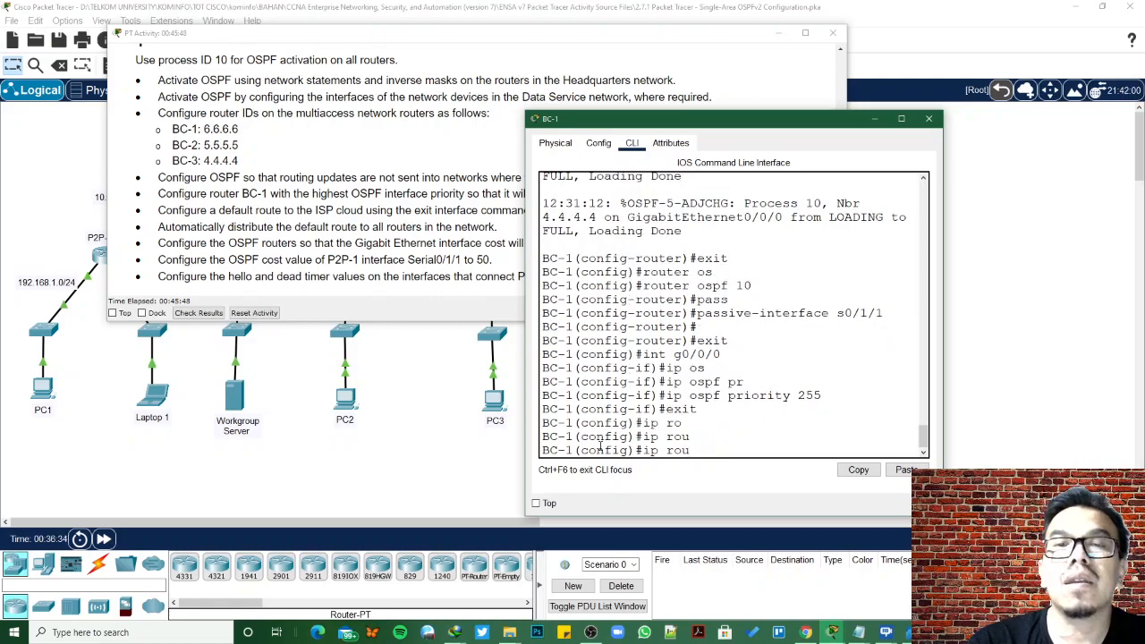
{"action": "type", "text": "te"}
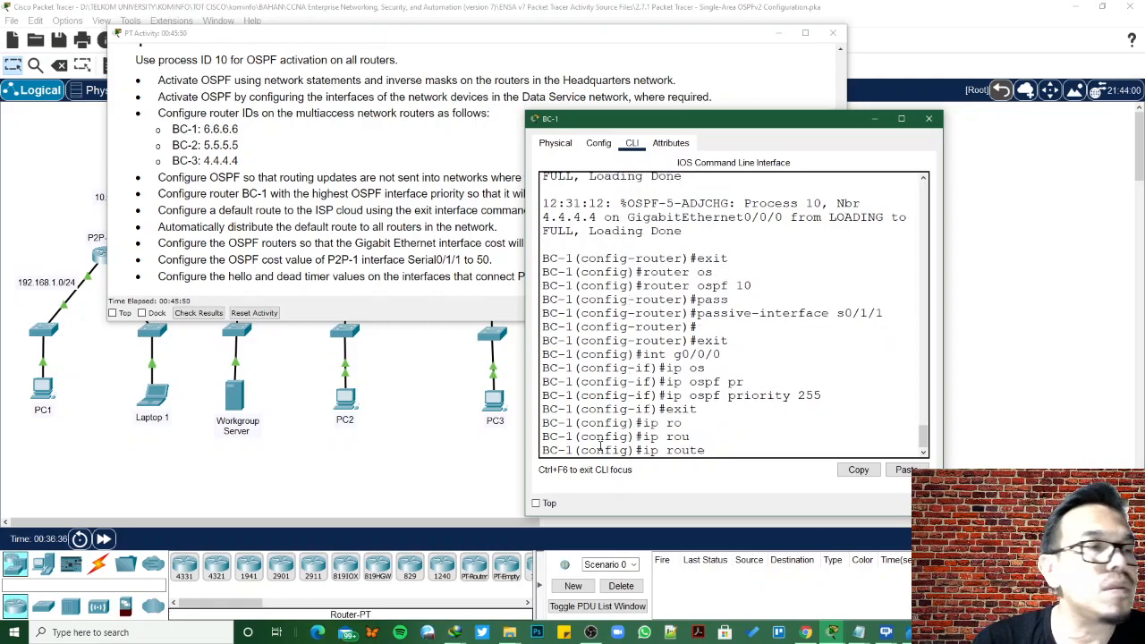
{"action": "type", "text": " 0.0.0.0"}
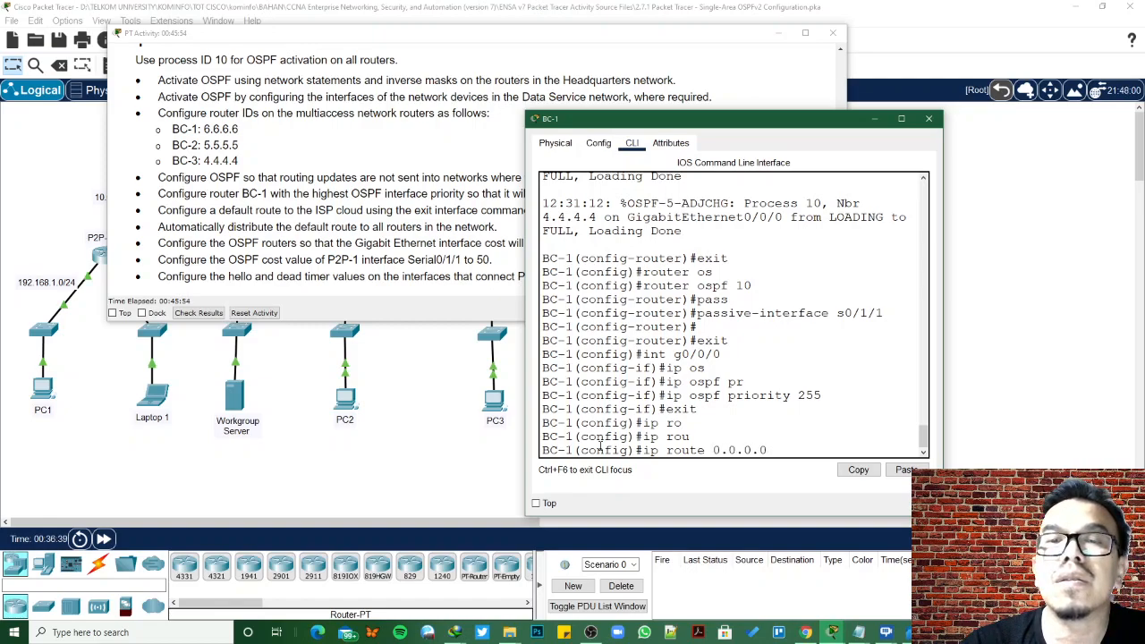
{"action": "type", "text": " 0.0.0.0"}
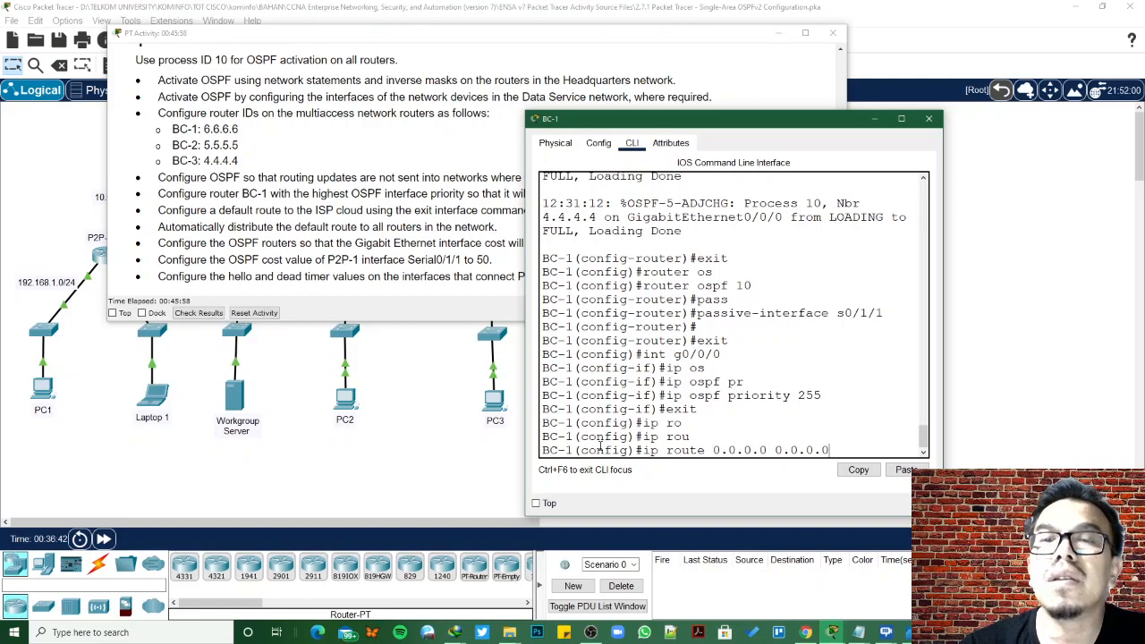
Identify BC-1's serial port facing the ISP cloud and complete the default route with exit interface se0/1/1
{"action": "left_click", "coordinate": [392, 417]}
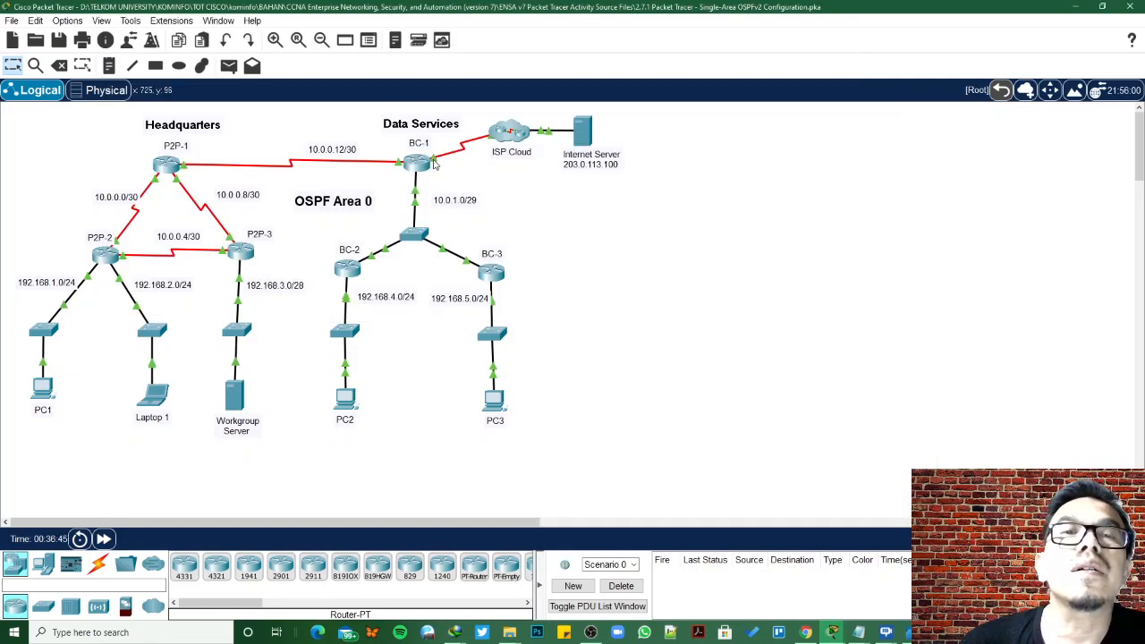
{"action": "mouse_move", "coordinate": [445, 172]}
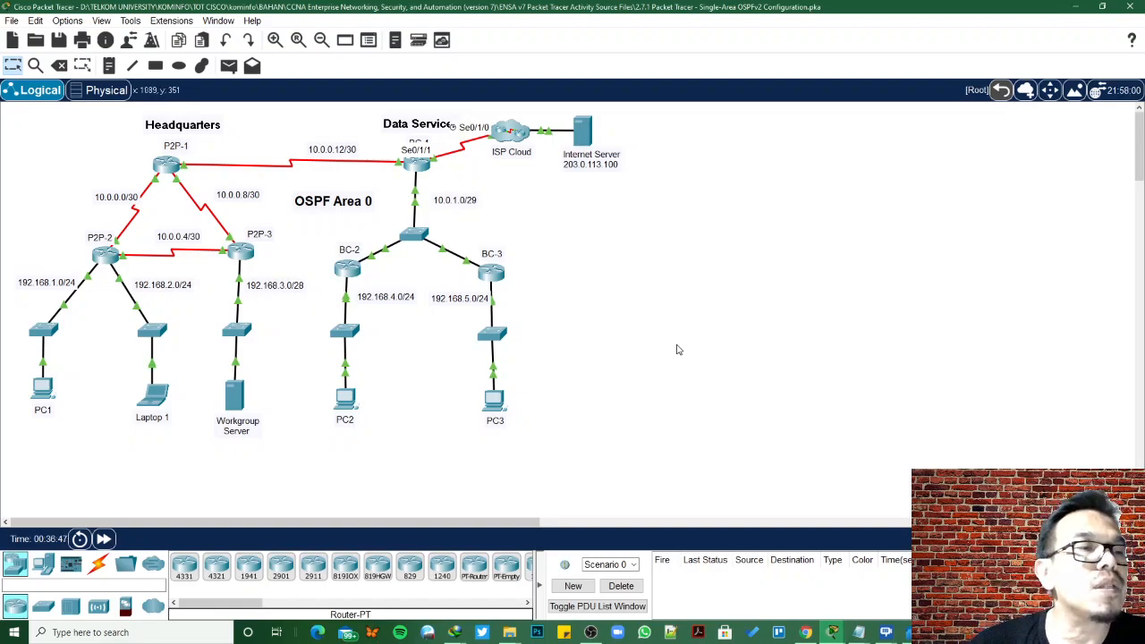
{"action": "left_click", "coordinate": [417, 164]}
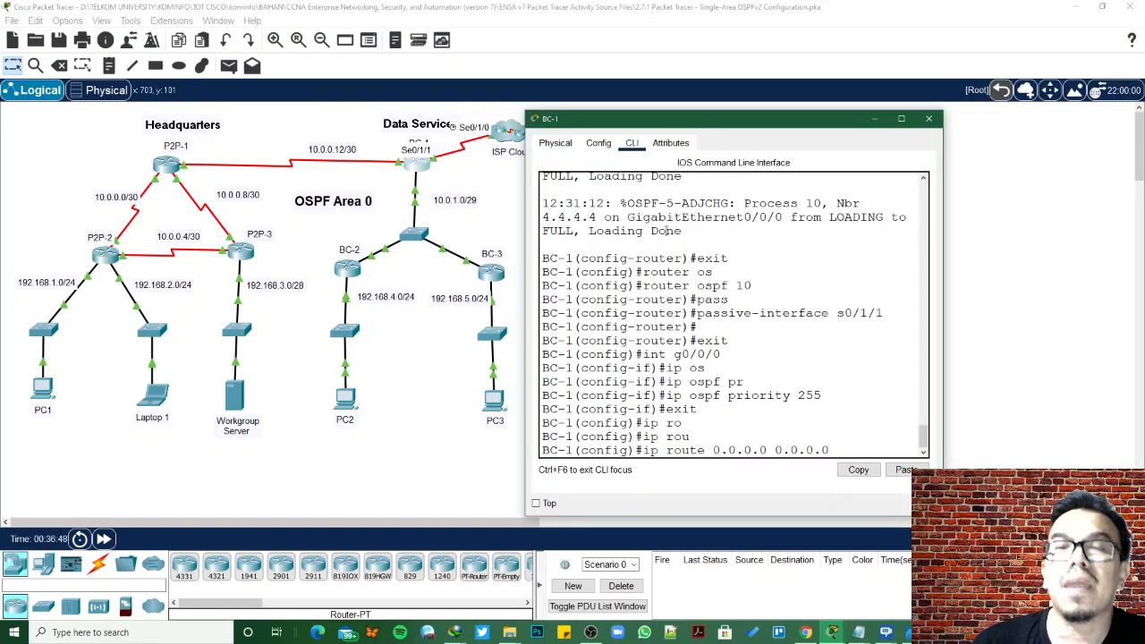
{"action": "type", "text": "se0"}
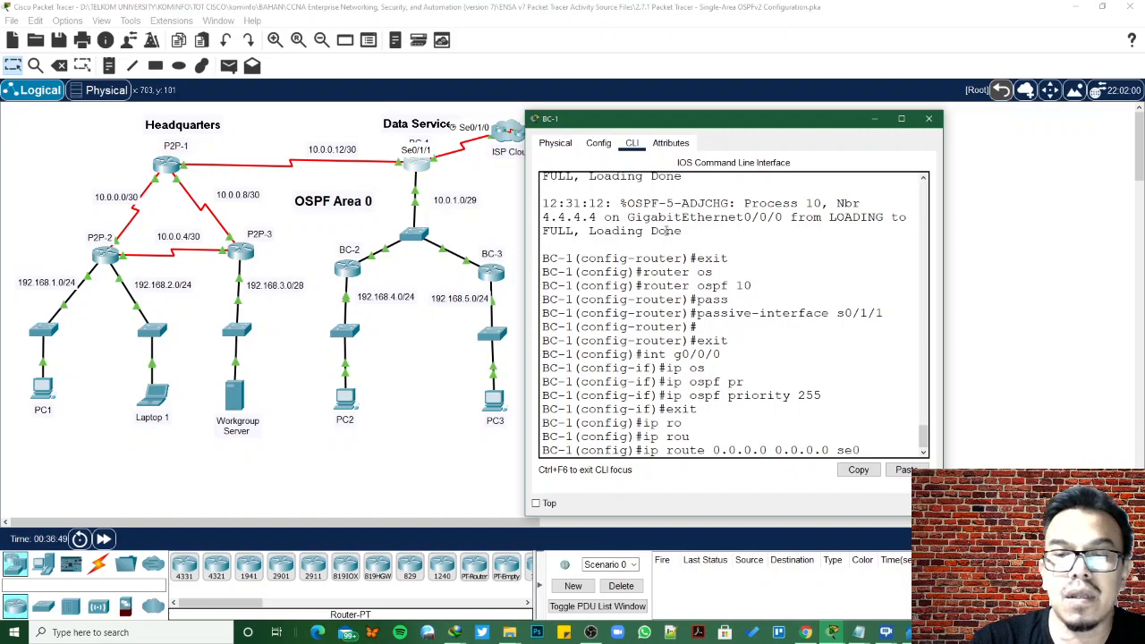
{"action": "type", "text": "/1/1"}
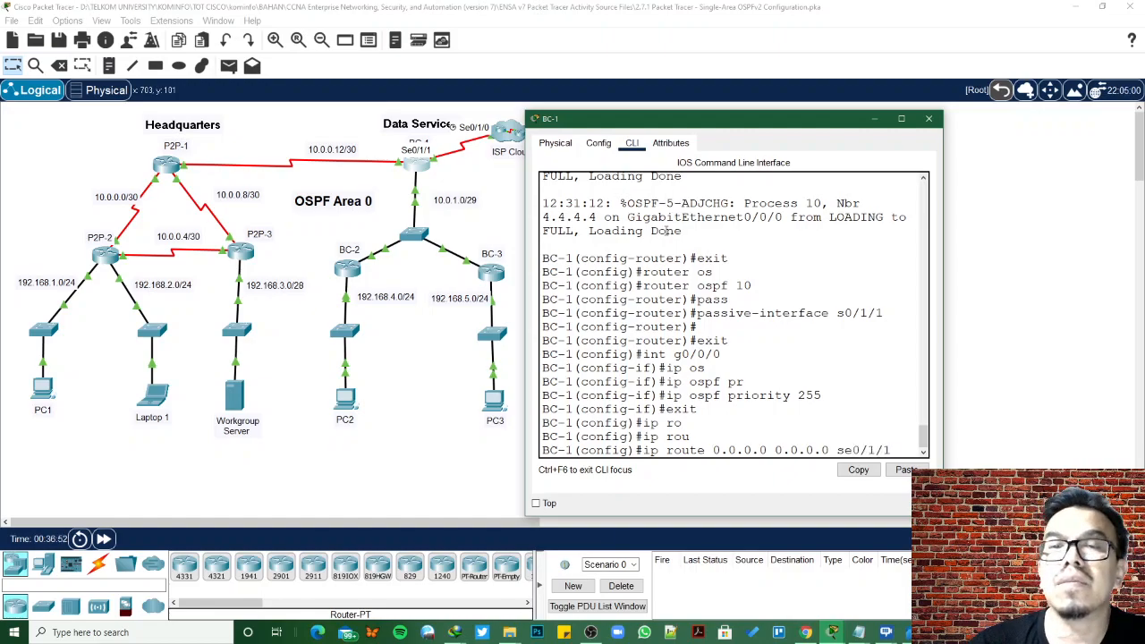
{"action": "key", "text": "Return"}
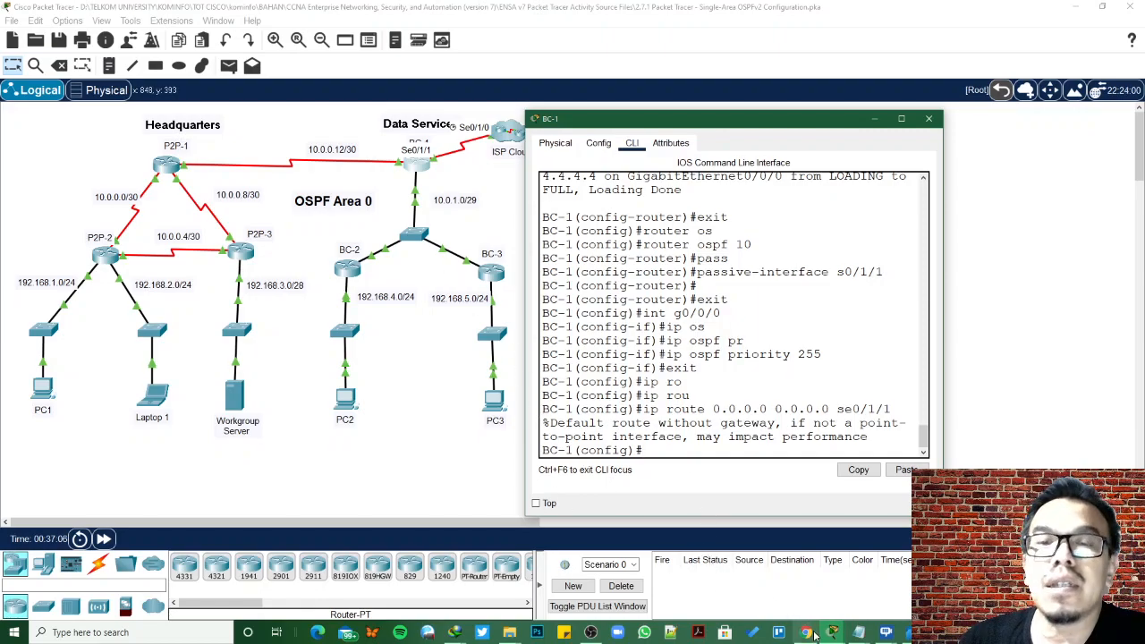
Check the default route distribution requirement and enter the configuration of OSPF process 10 on BC-1
{"action": "mouse_move", "coordinate": [831, 635]}
{"action": "left_click", "coordinate": [478, 563]}
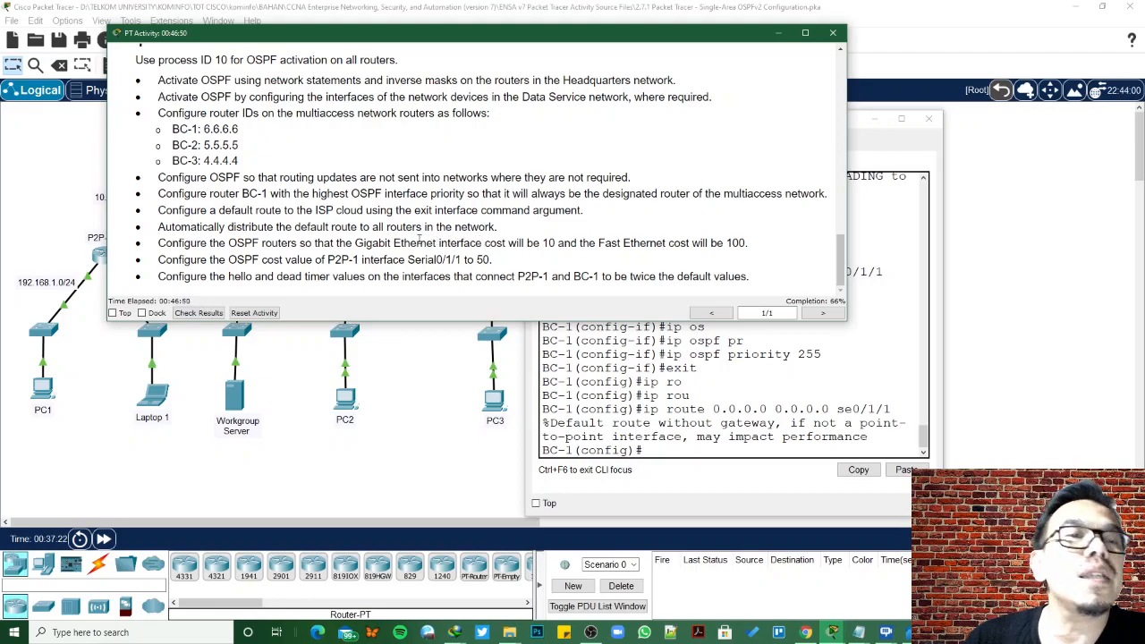
{"action": "left_click", "coordinate": [737, 428]}
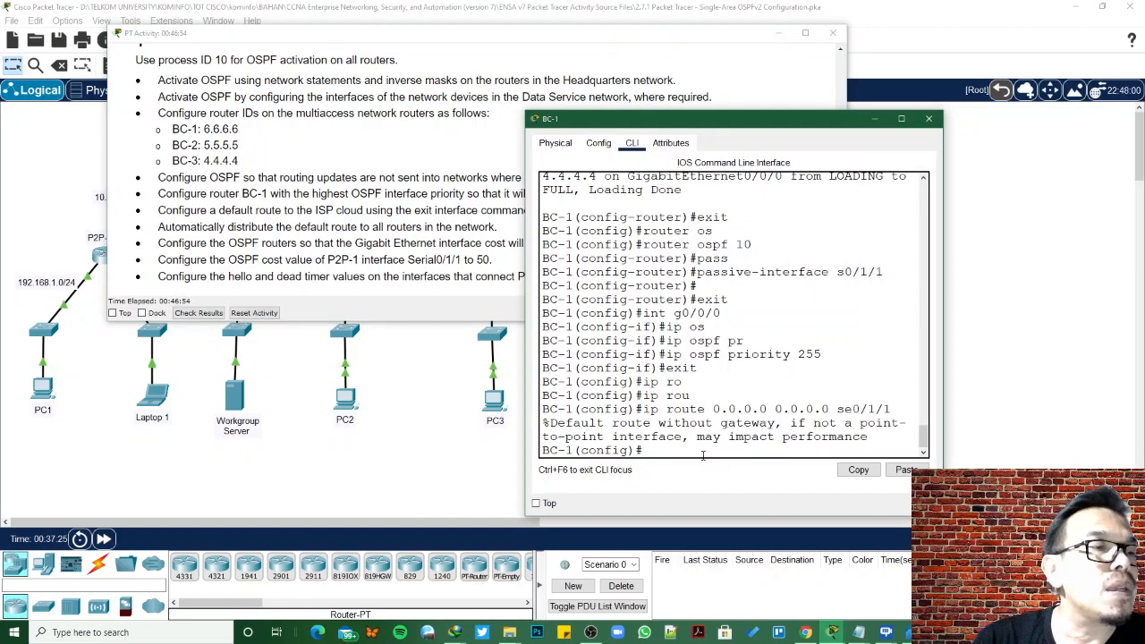
{"action": "type", "text": "route"}
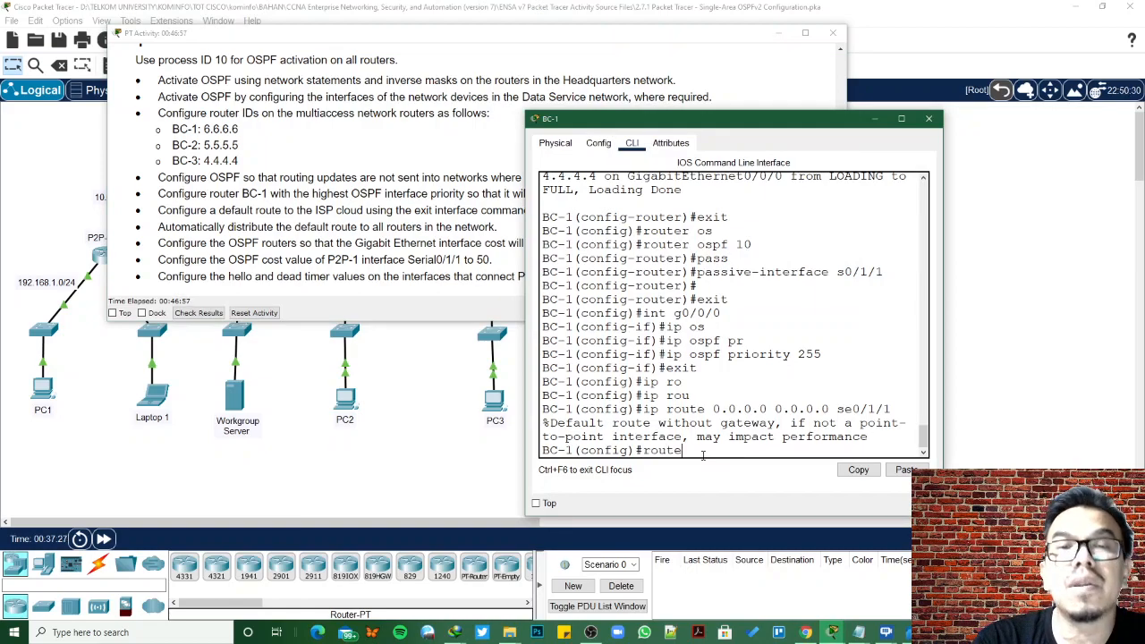
{"action": "key", "text": "Tab"}
{"action": "type", "text": "os"}
{"action": "key", "text": "Tab"}
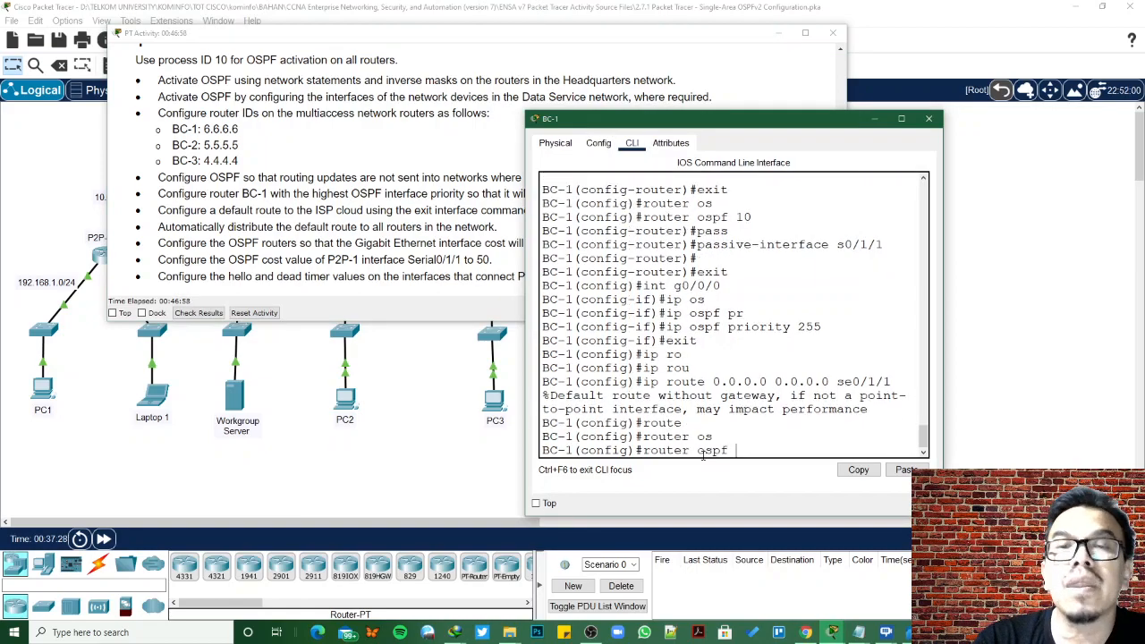
{"action": "type", "text": "10"}
{"action": "key", "text": "Return"}
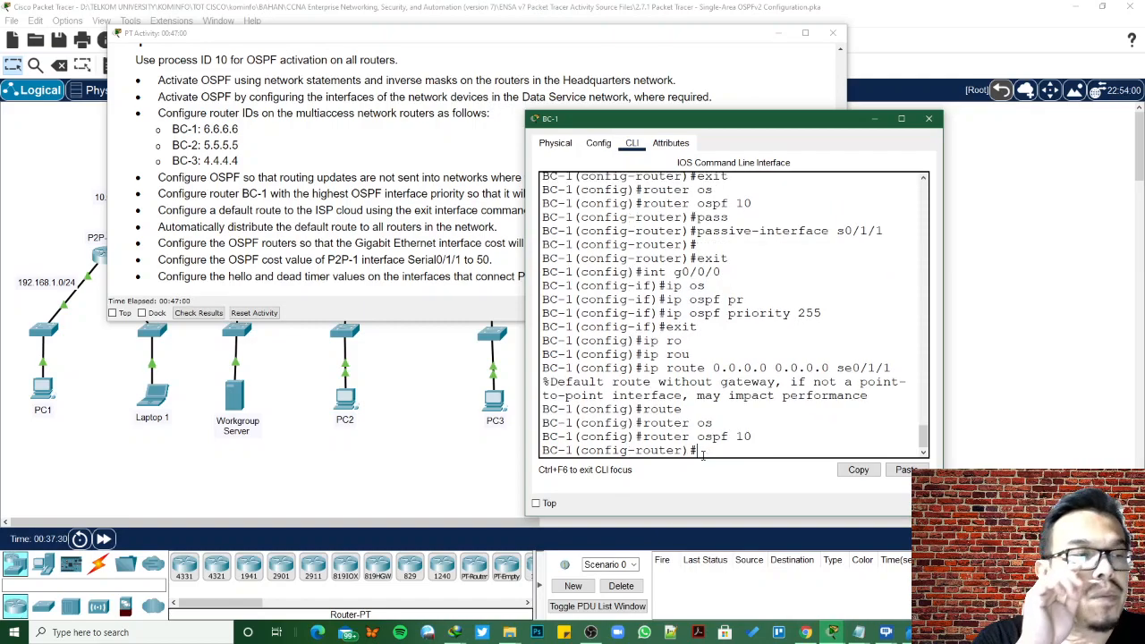
Distribute BC-1's default route to the other OSPF routers with default-information originate
{"action": "type", "text": "def"}
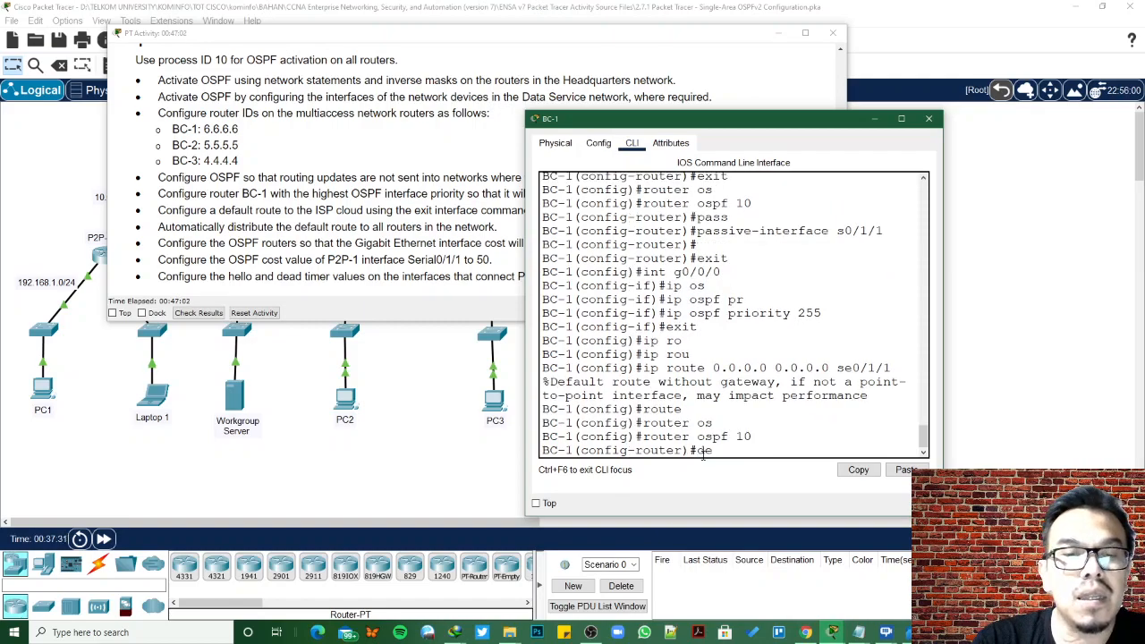
{"action": "key", "text": "Tab"}
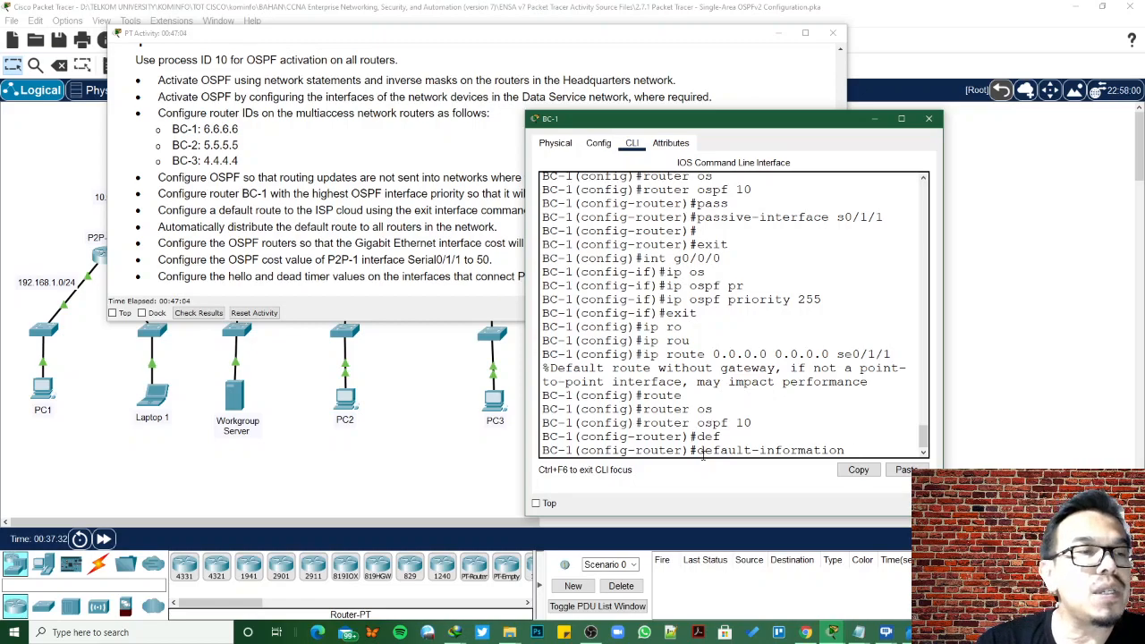
{"action": "type", "text": "orig"}
{"action": "key", "text": "Tab"}
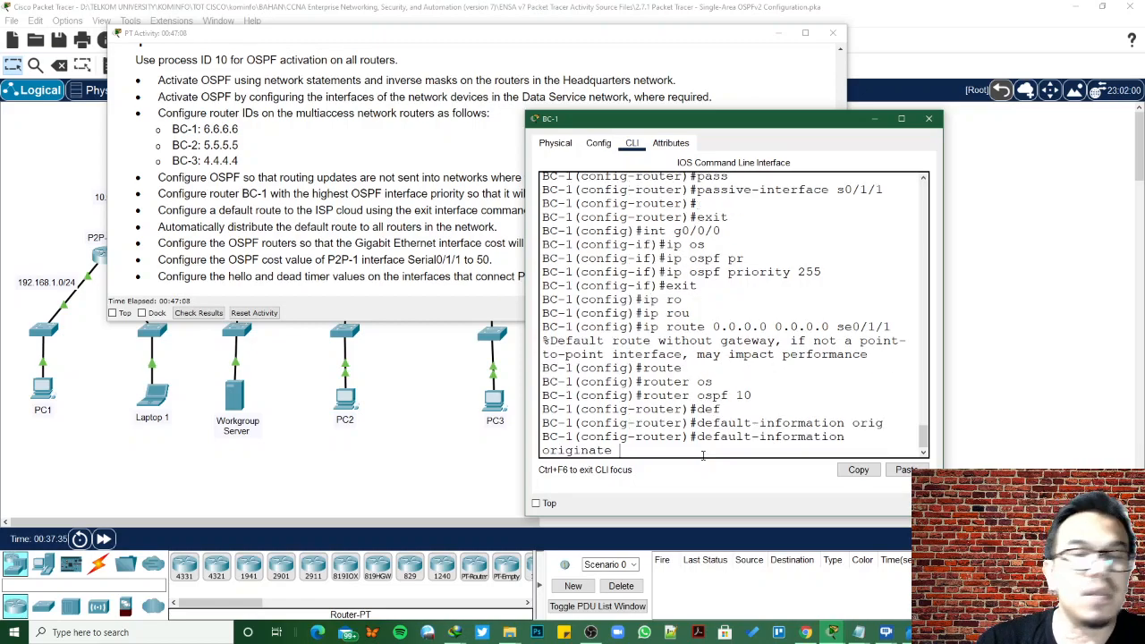
{"action": "key", "text": "Return"}
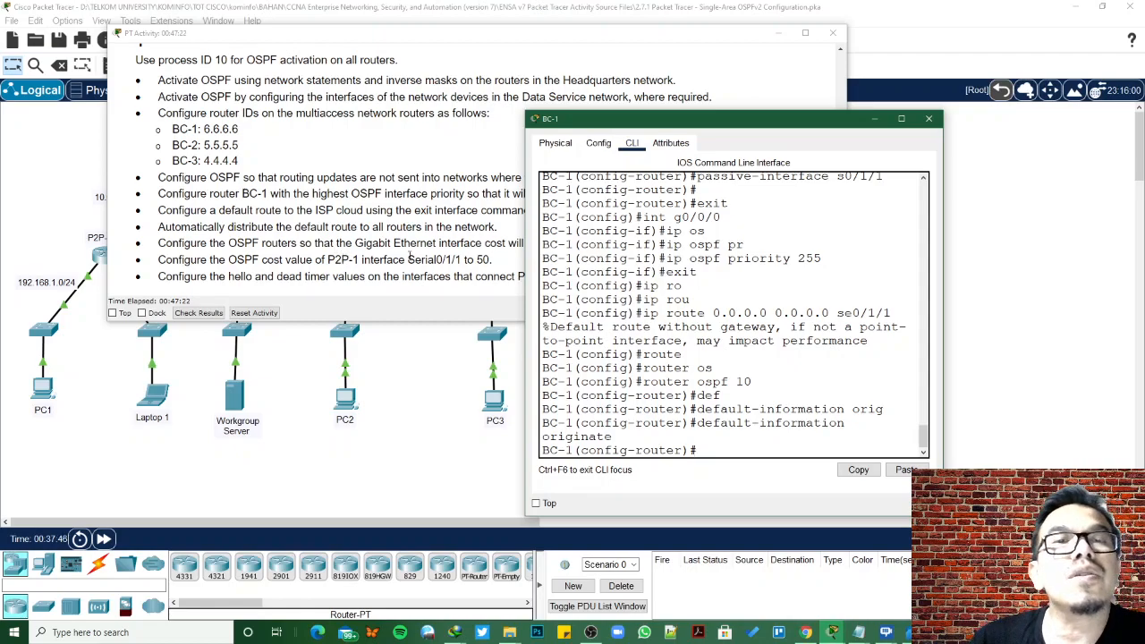
Check the interface cost requirements, then open router P2P-1's command line and enter global configuration mode
{"action": "left_click", "coordinate": [455, 243]}
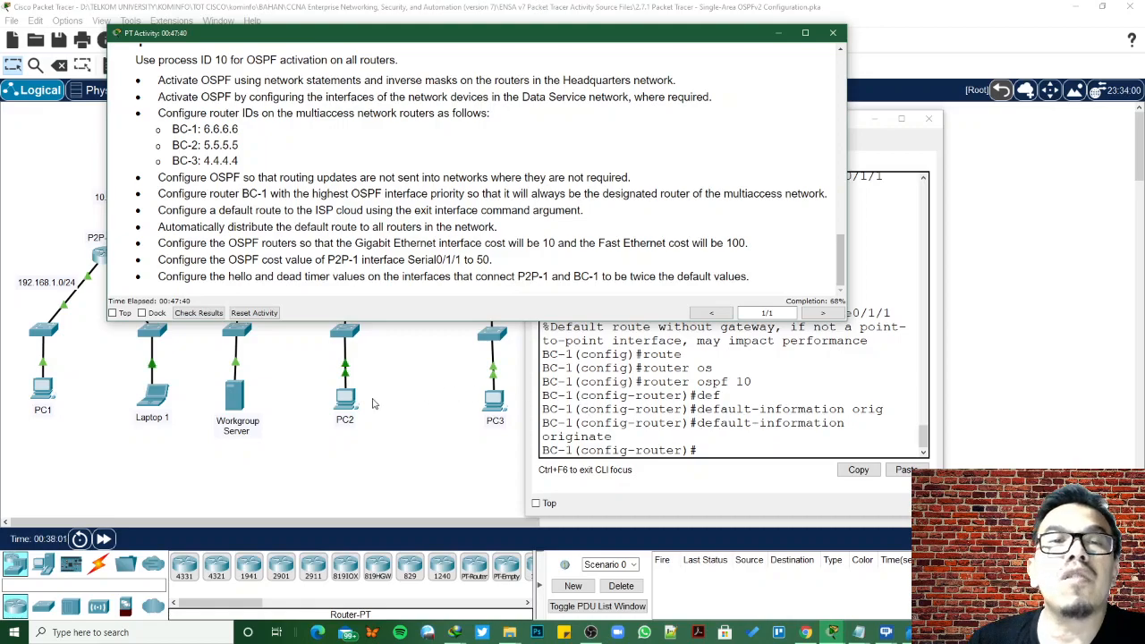
{"action": "left_click", "coordinate": [385, 440]}
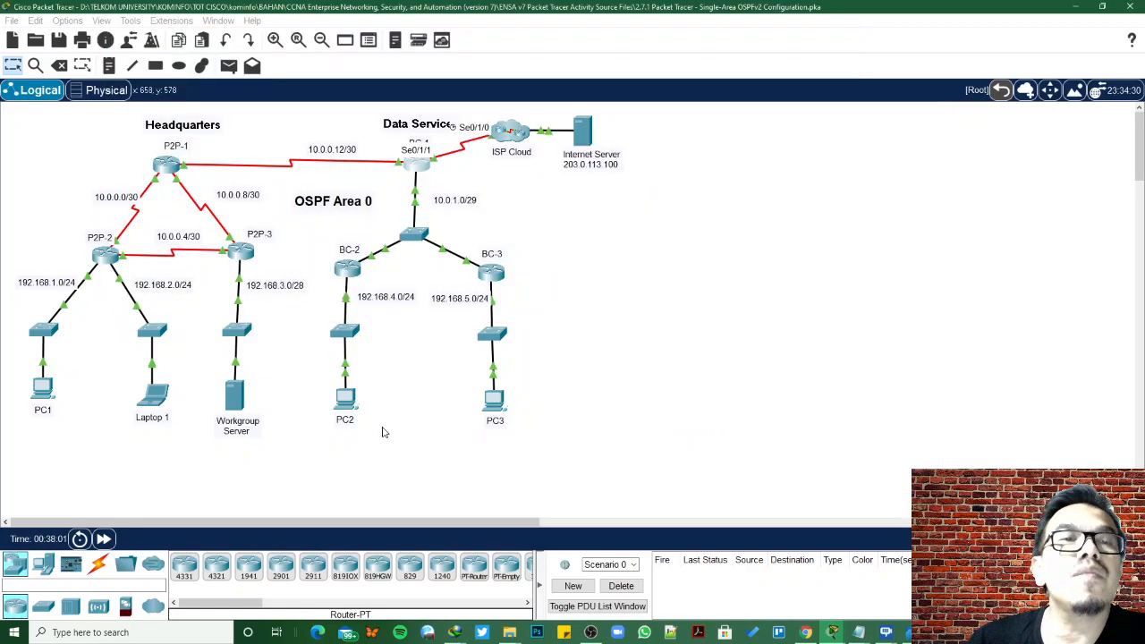
{"action": "left_click", "coordinate": [176, 168]}
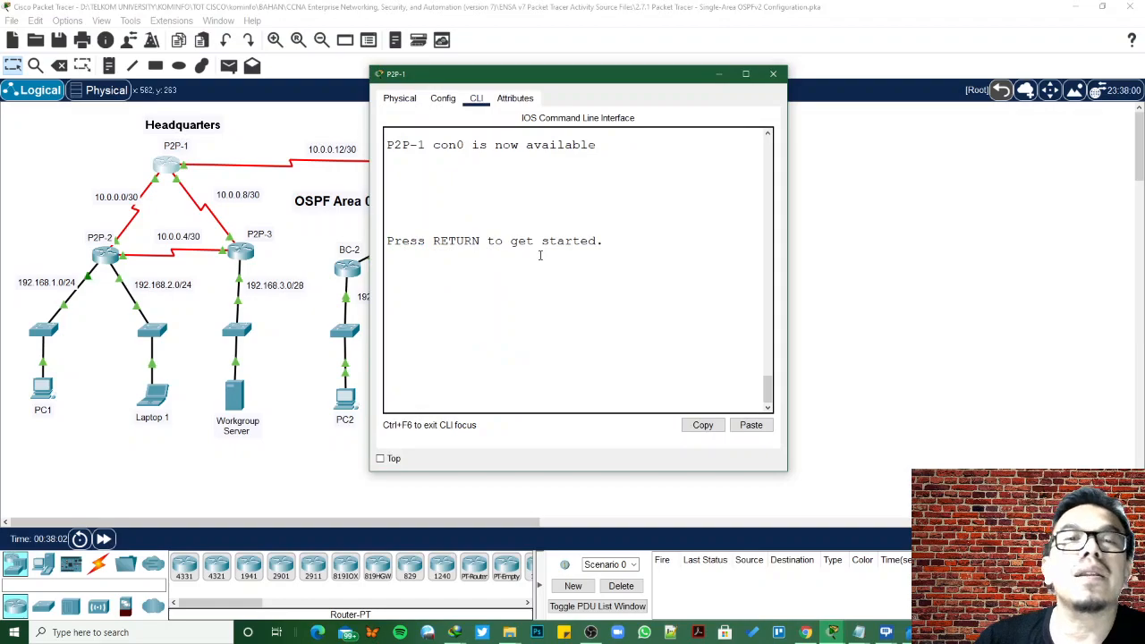
{"action": "key", "text": "Return"}
{"action": "type", "text": "en"}
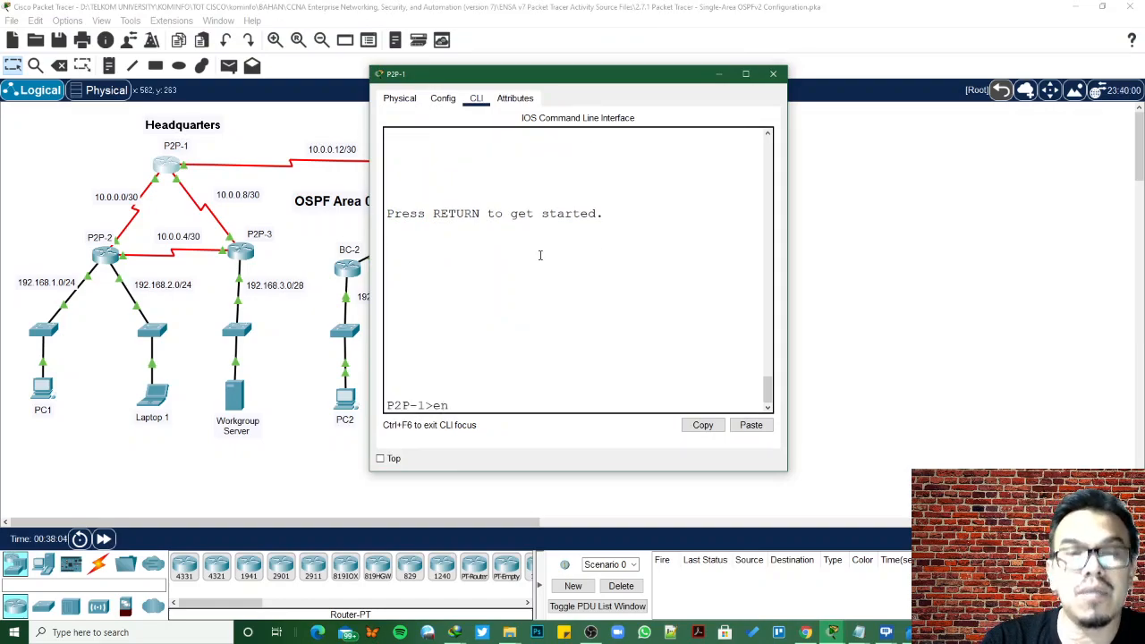
{"action": "key", "text": "Return"}
{"action": "type", "text": "confi"}
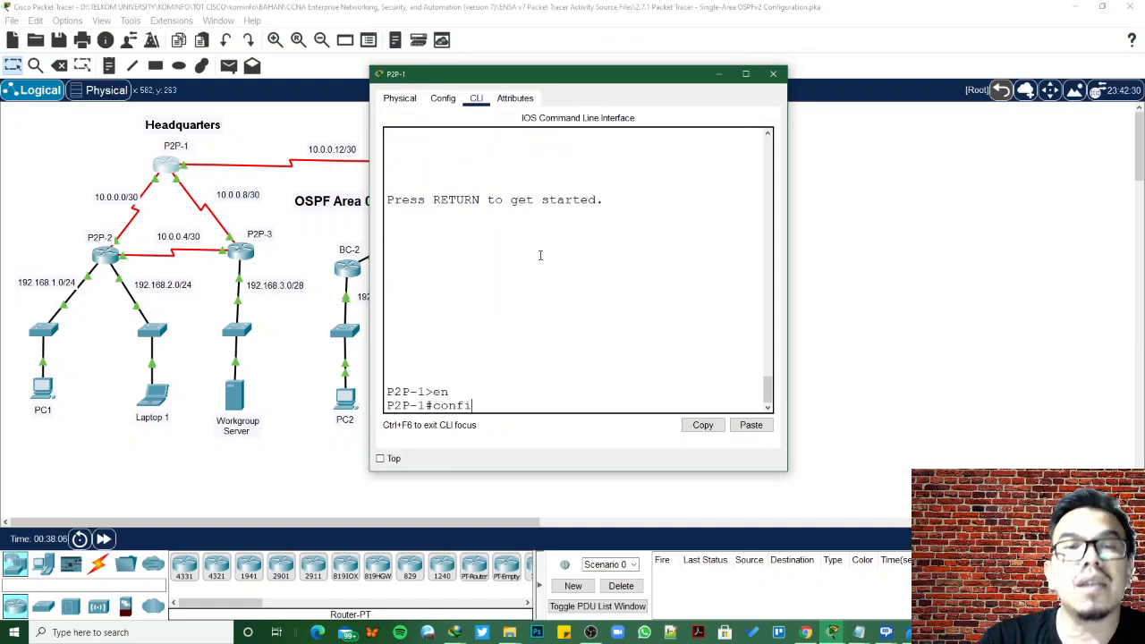
{"action": "key", "text": "BackSpace"}
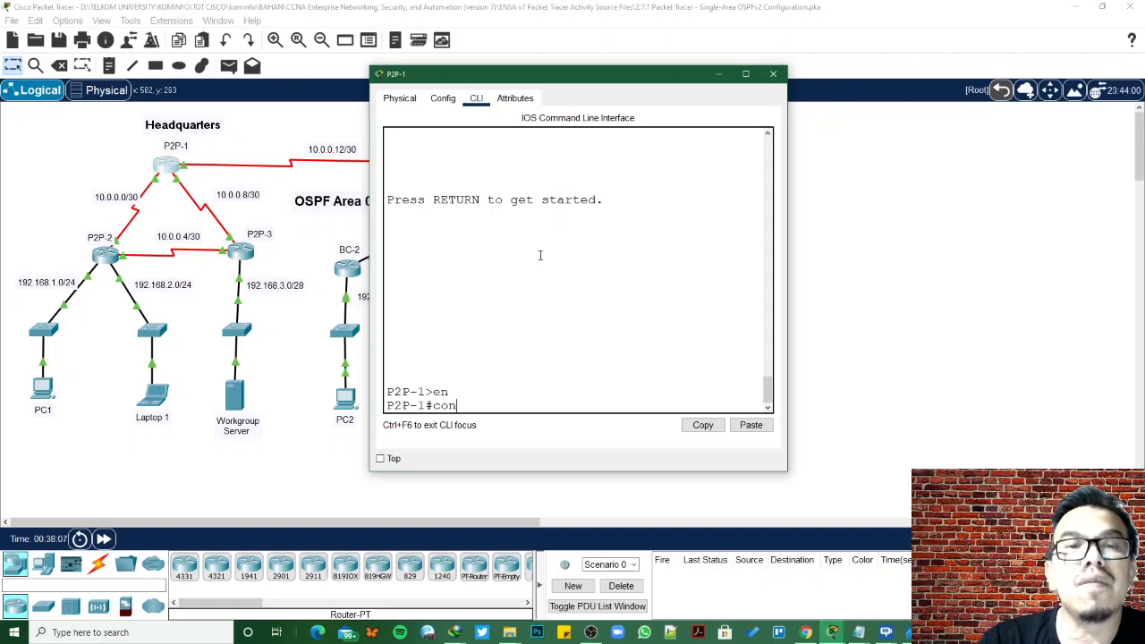
{"action": "type", "text": "t"}
{"action": "key", "text": "Return"}
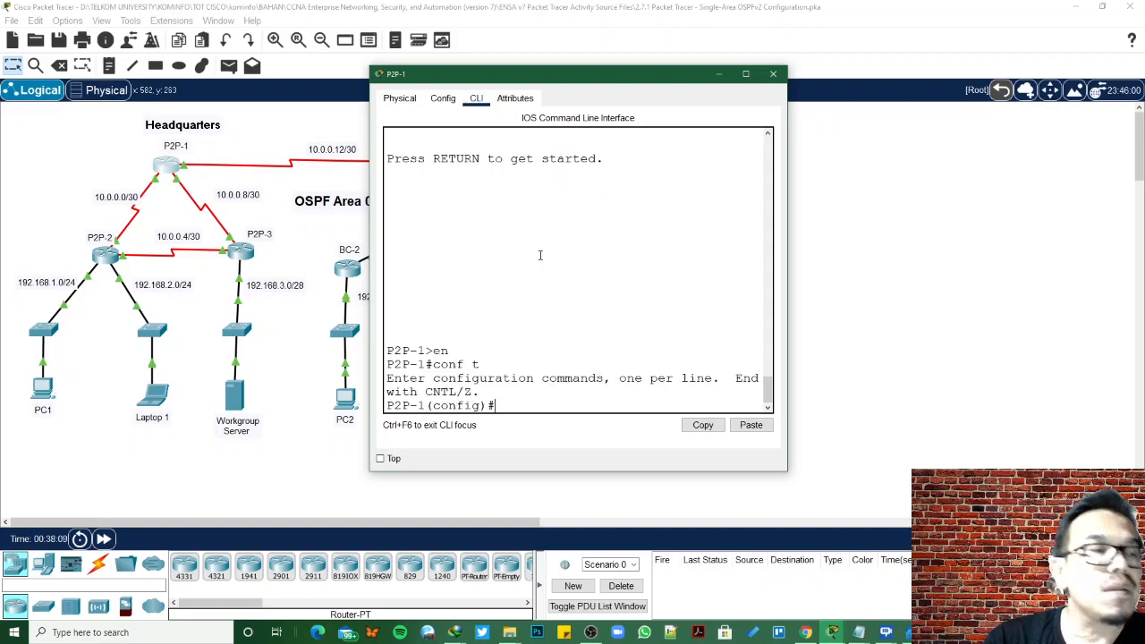
Enter the configuration of OSPF process 10 on P2P-1
{"action": "type", "text": "rou"}
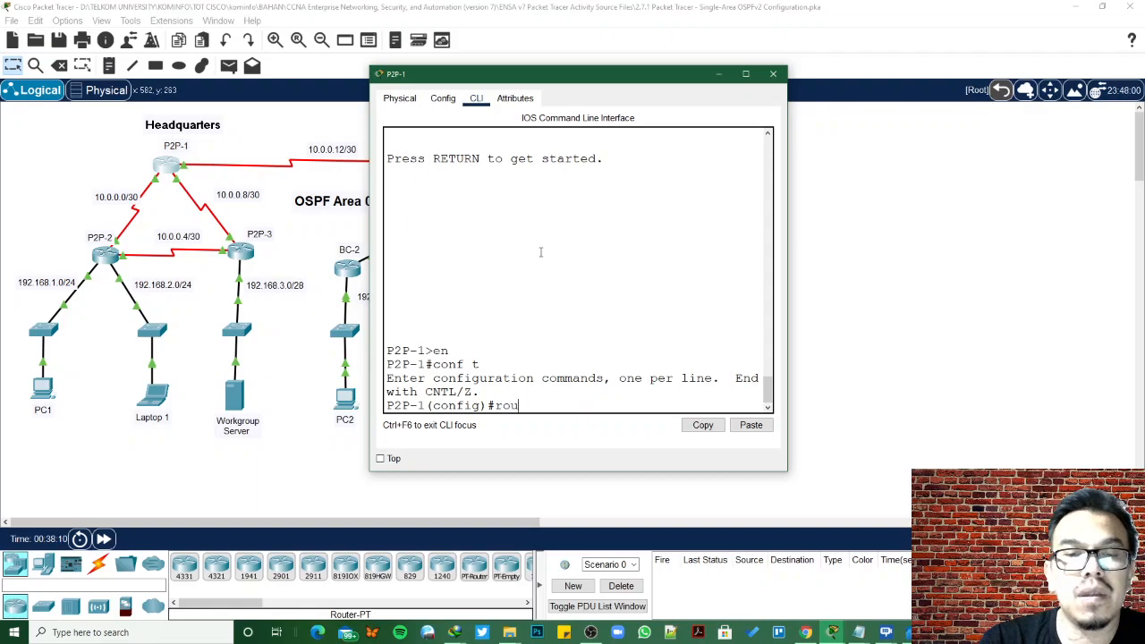
{"action": "type", "text": "ter os"}
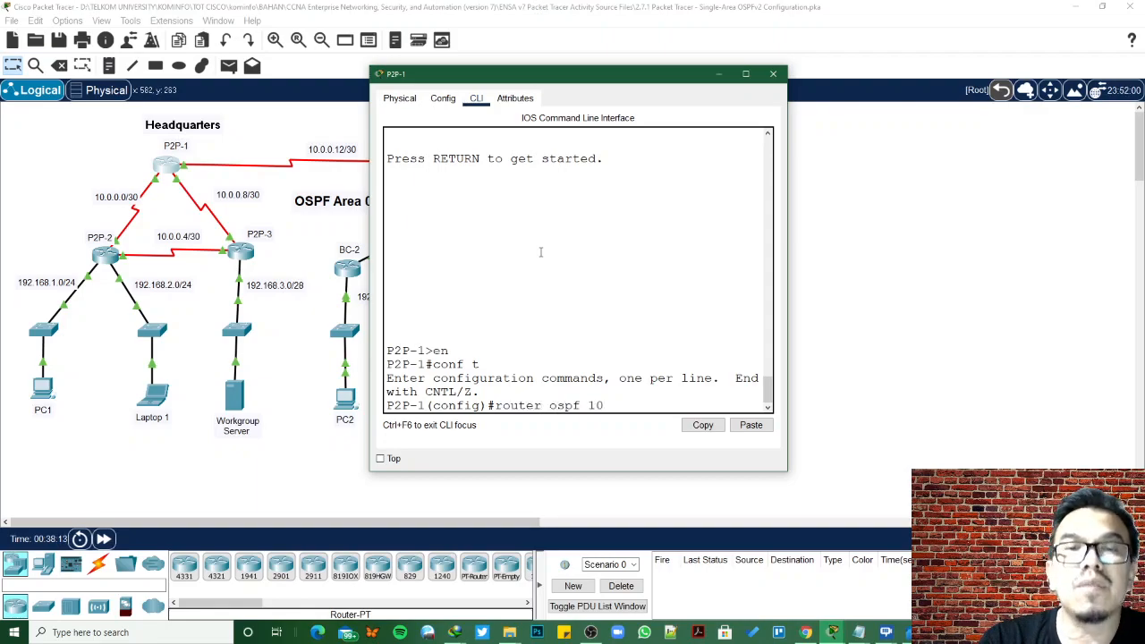
{"action": "type", "text": "pf 10"}
{"action": "key", "text": "Return"}
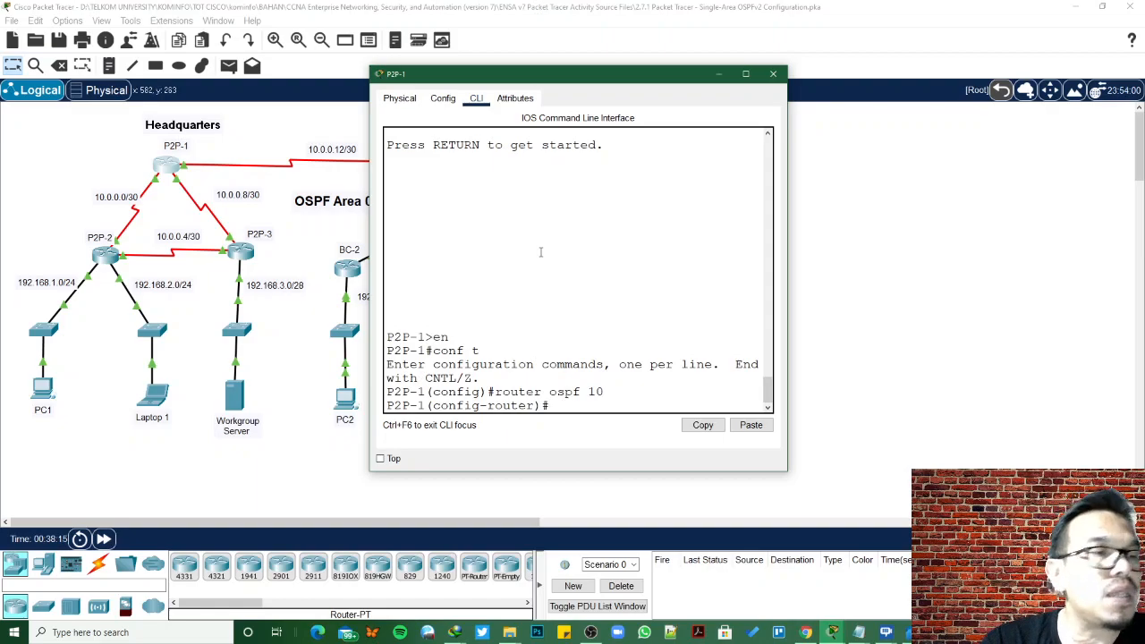
Set the OSPF auto-cost reference bandwidth to 1000 on P2P-1
{"action": "type", "text": "au"}
{"action": "key", "text": "Tab"}
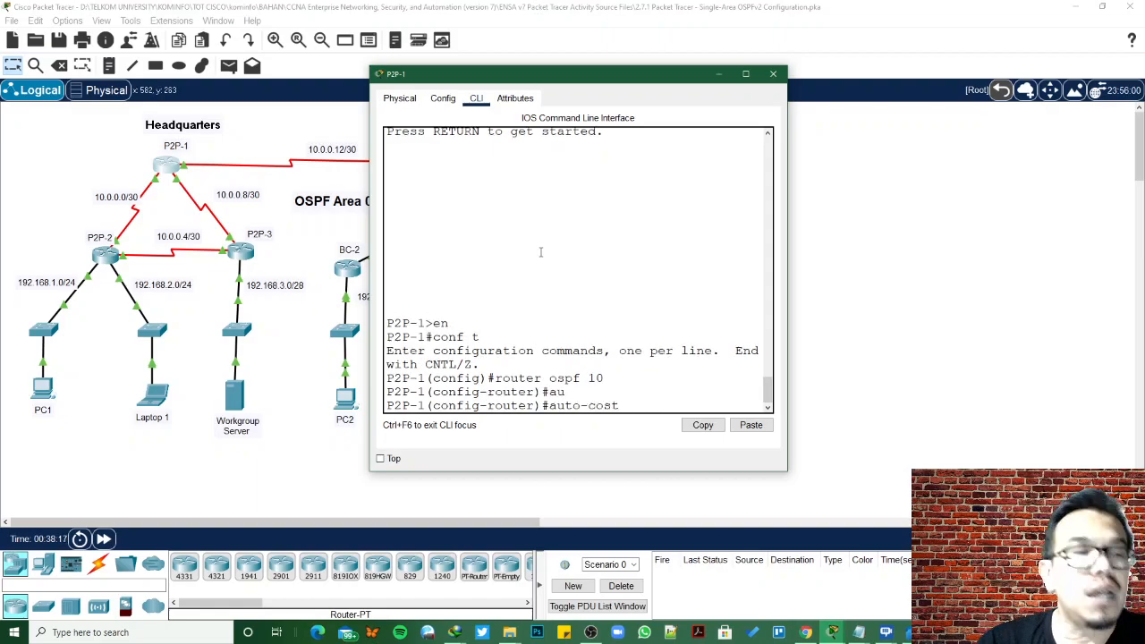
{"action": "type", "text": "re"}
{"action": "key", "text": "Tab"}
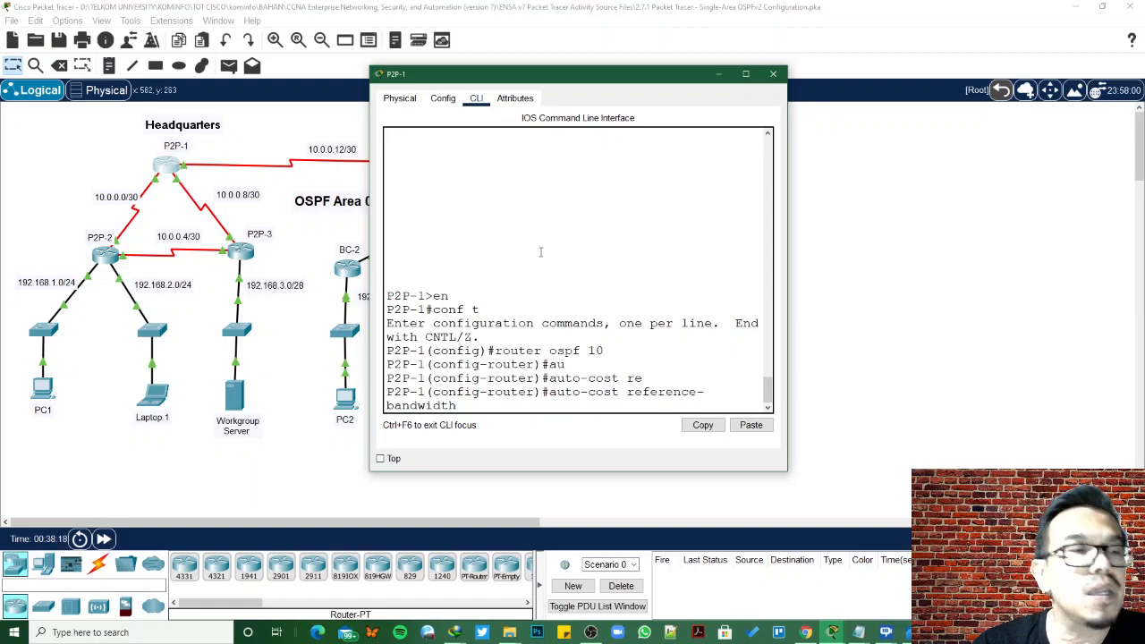
{"action": "type", "text": "1000"}
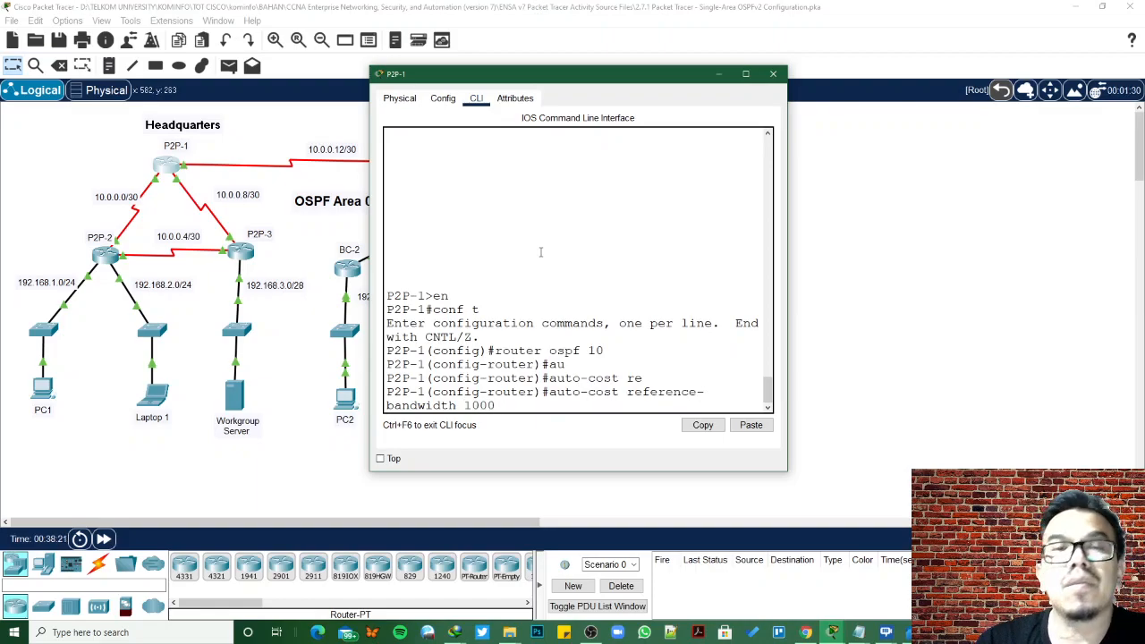
{"action": "key", "text": "Return"}
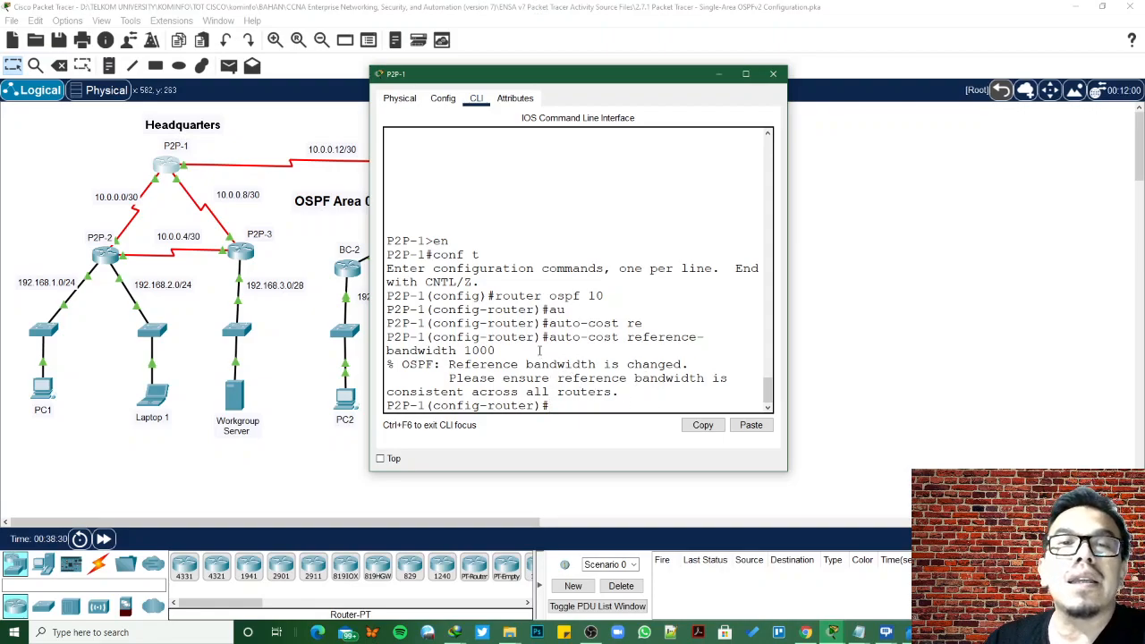
Copy the auto-cost reference-bandwidth 1000 command into a new Notepad document, leaving an empty line above it
{"action": "left_click_drag", "start_coordinate": [549, 338], "coordinate": [495, 350]}
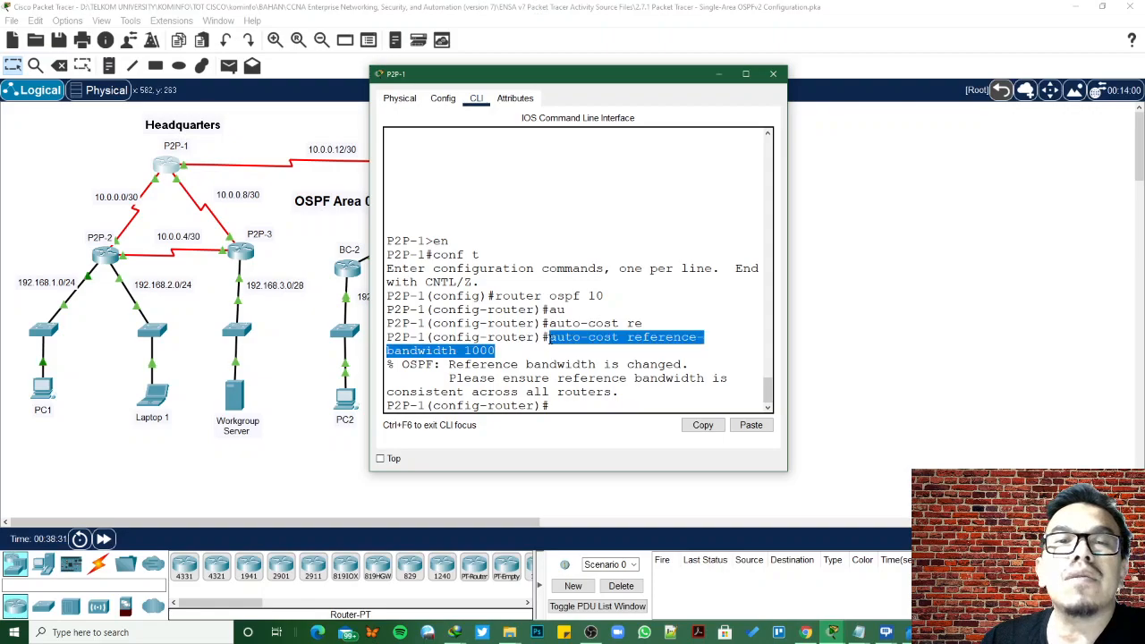
{"action": "left_click", "coordinate": [702, 426]}
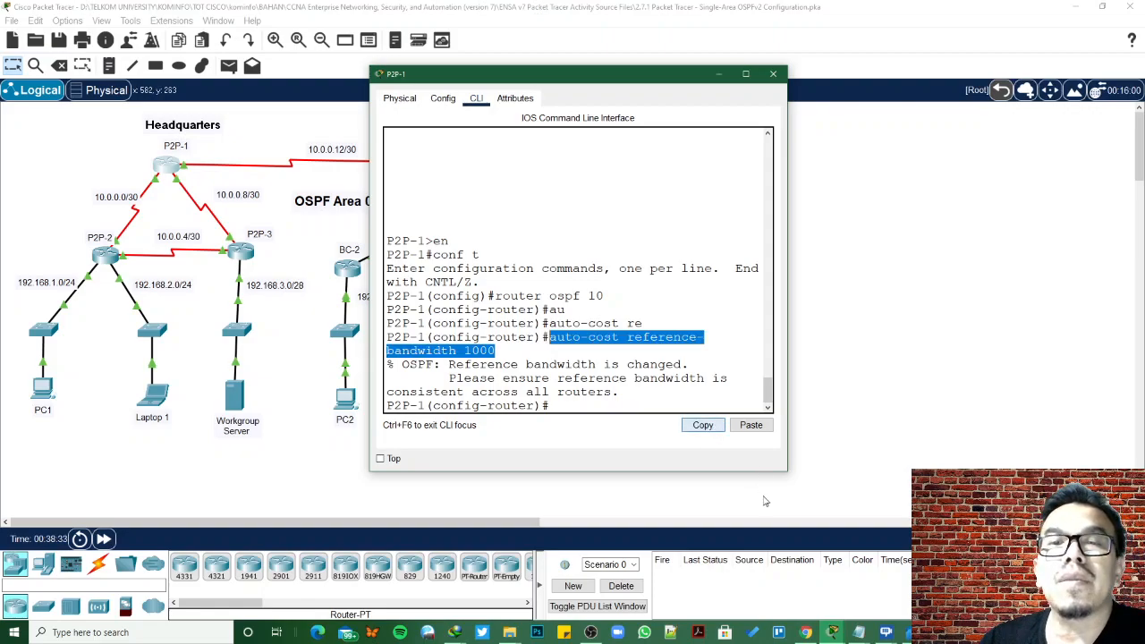
{"action": "left_click", "coordinate": [859, 632]}
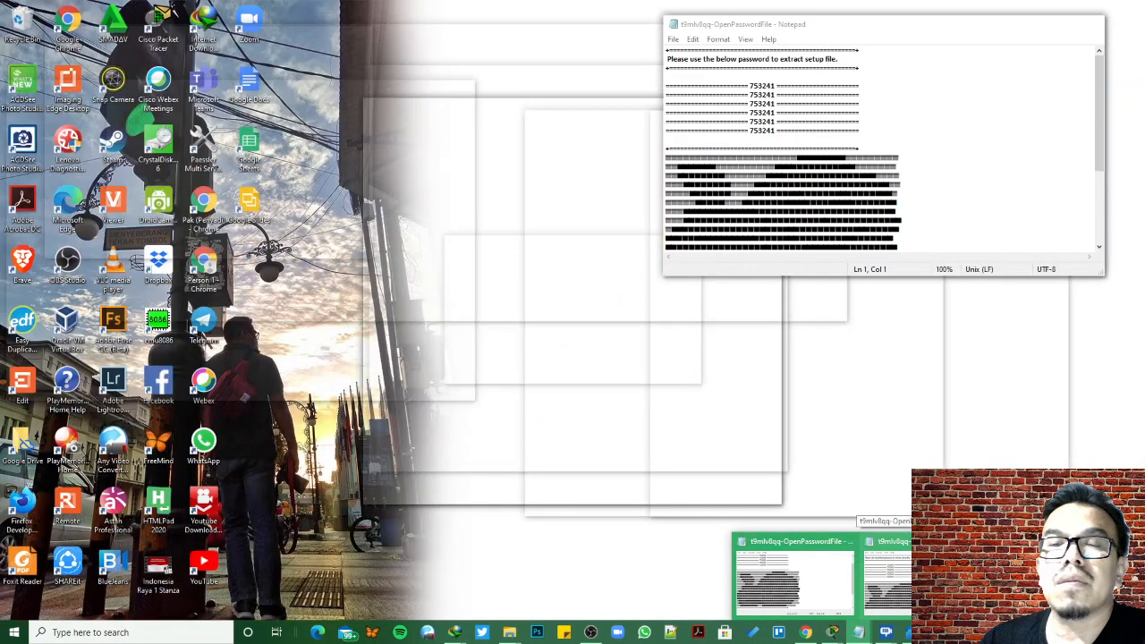
{"action": "left_click", "coordinate": [905, 563]}
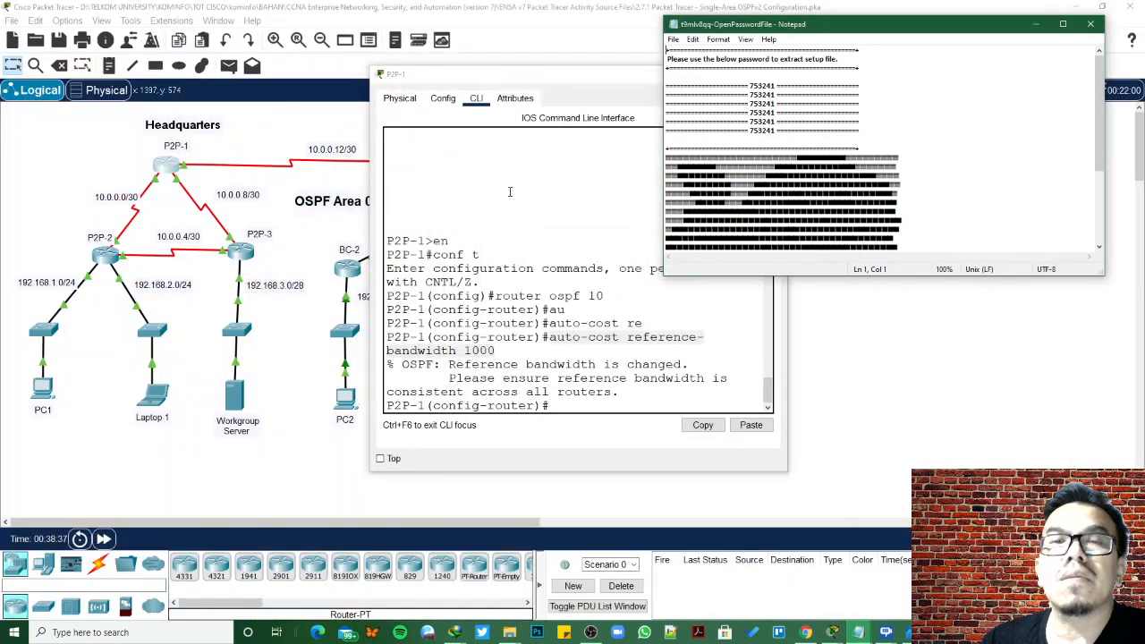
{"action": "left_click", "coordinate": [672, 40]}
{"action": "left_click", "coordinate": [696, 54]}
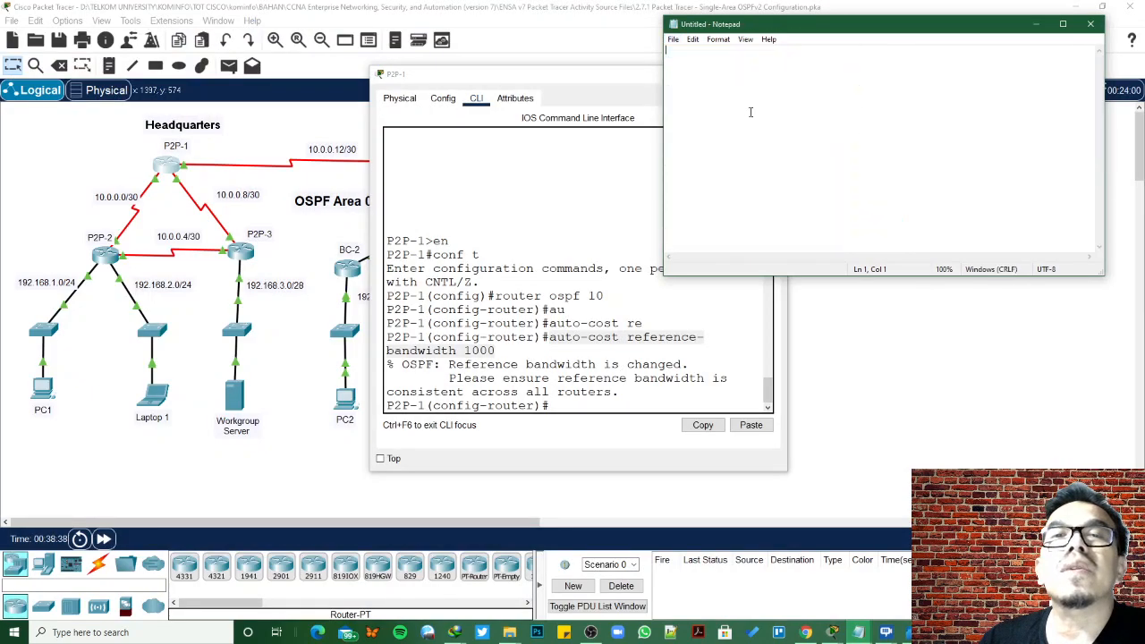
{"action": "key", "text": "ctrl+v"}
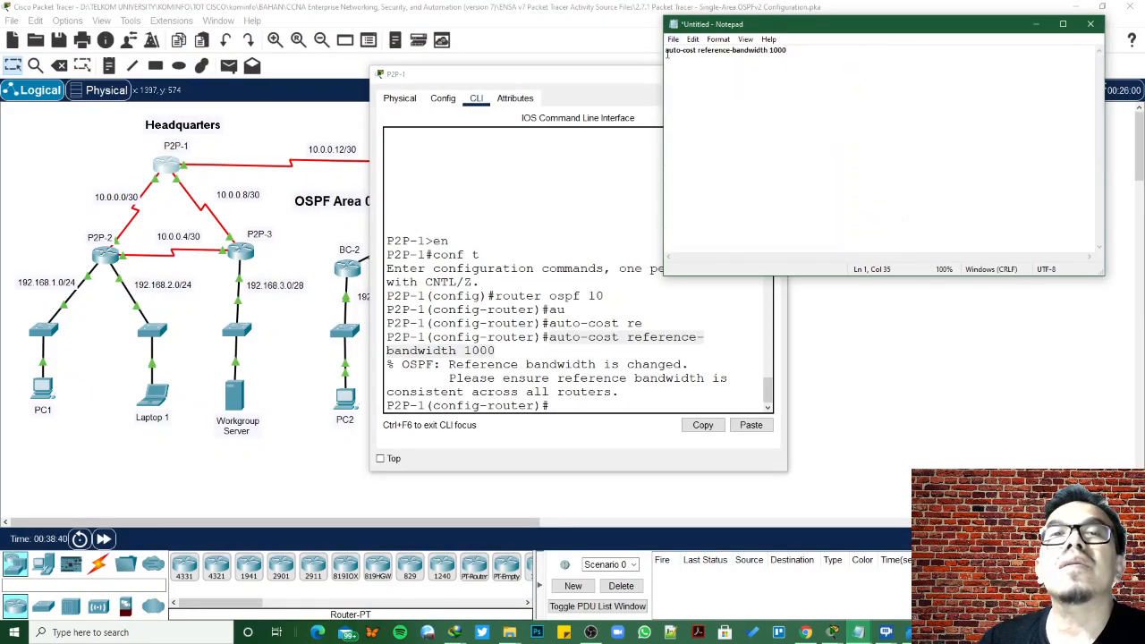
{"action": "key", "text": "Return"}
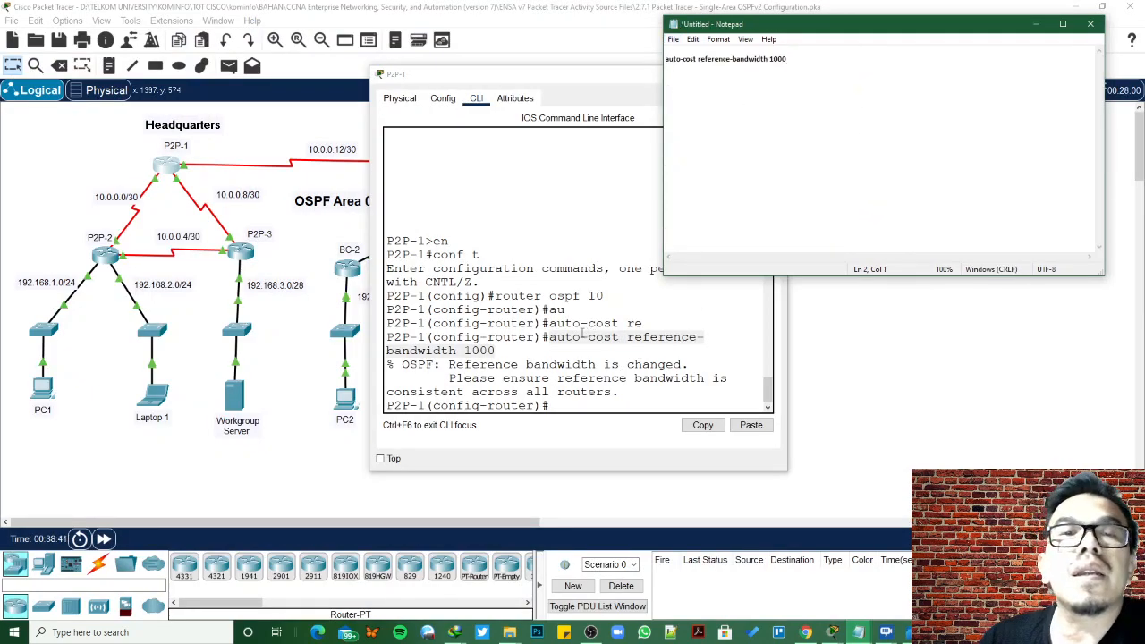
Copy the router ospf 10 command from P2P-1's command line and insert it above the auto-cost line in the Notepad document
{"action": "left_click", "coordinate": [498, 295]}
{"action": "left_click_drag", "start_coordinate": [495, 295], "coordinate": [610, 295]}
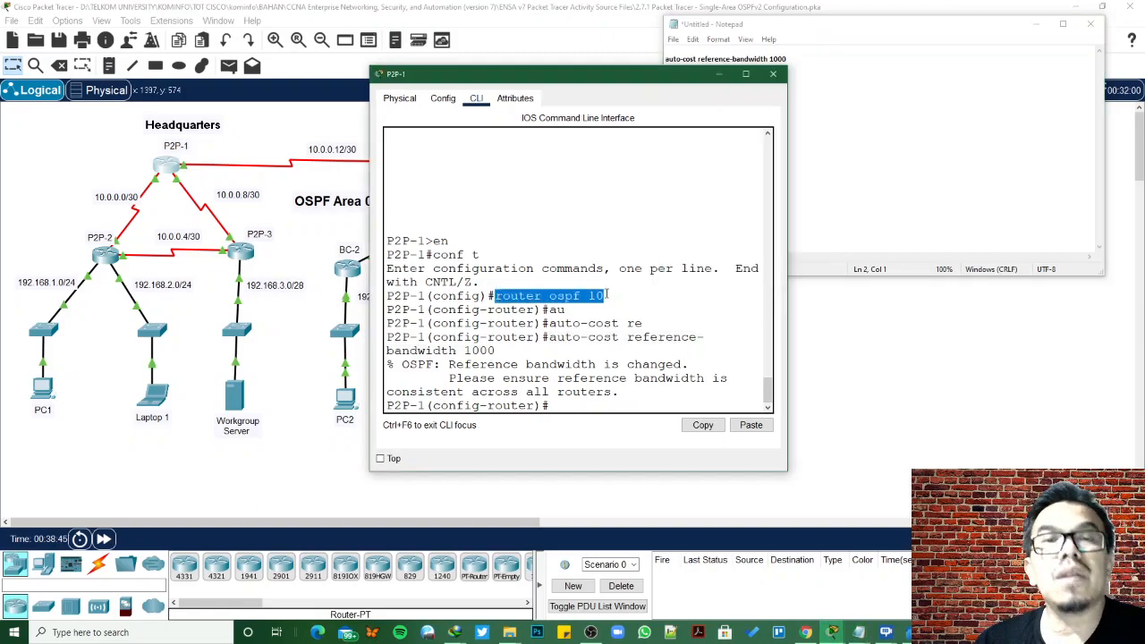
{"action": "key", "text": "ctrl+c"}
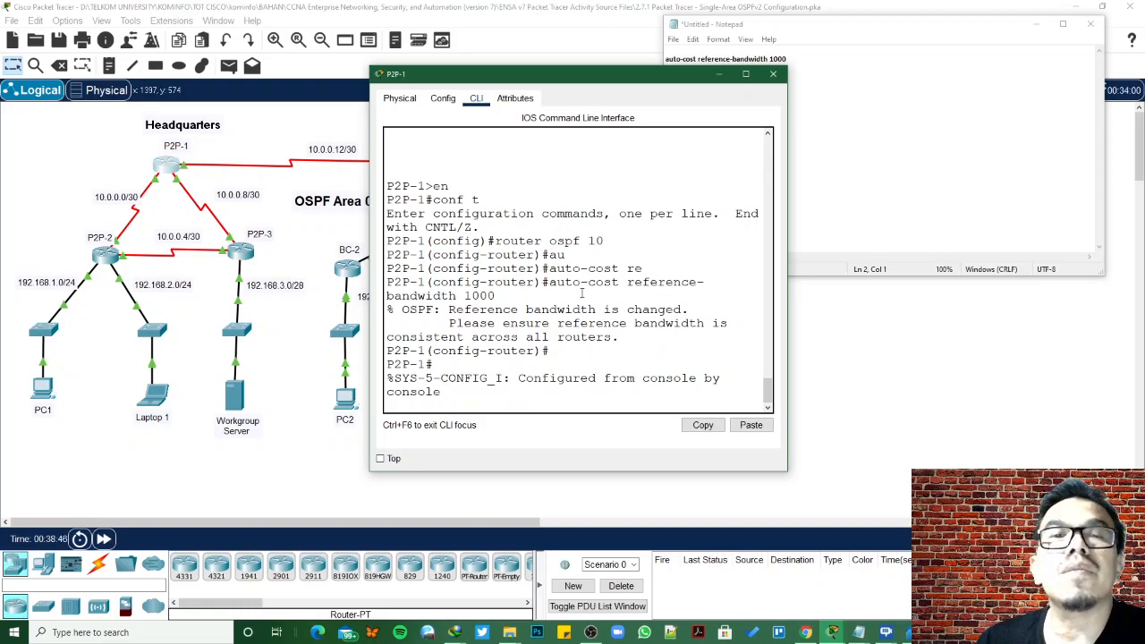
{"action": "key", "text": "Return"}
{"action": "left_click_drag", "start_coordinate": [498, 231], "coordinate": [605, 229]}
{"action": "left_click", "coordinate": [714, 420]}
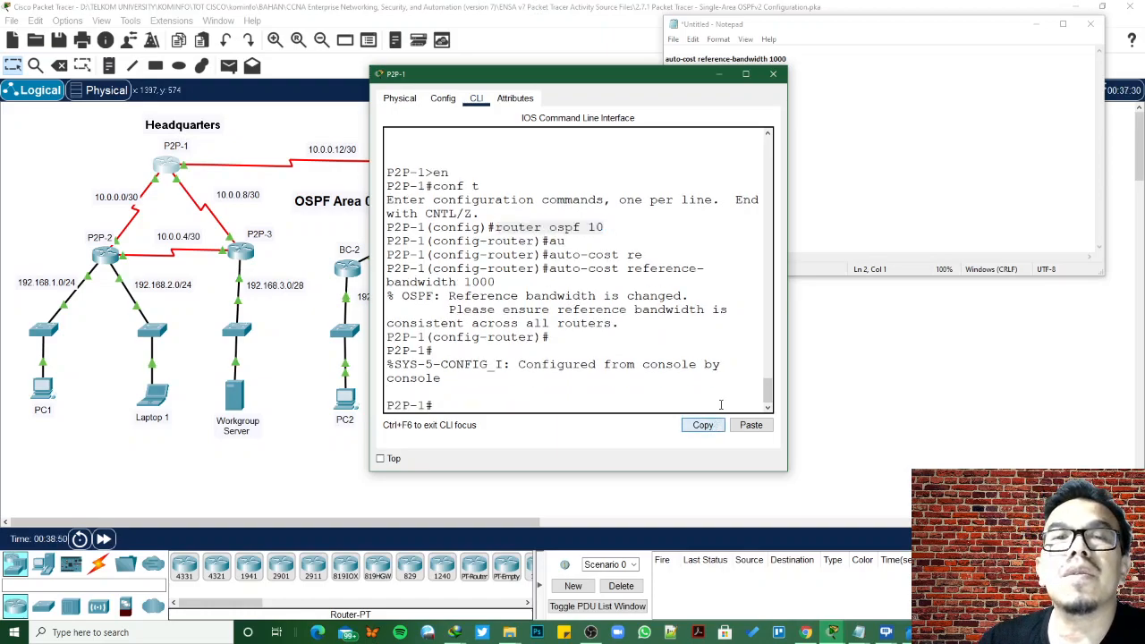
{"action": "left_click", "coordinate": [799, 161]}
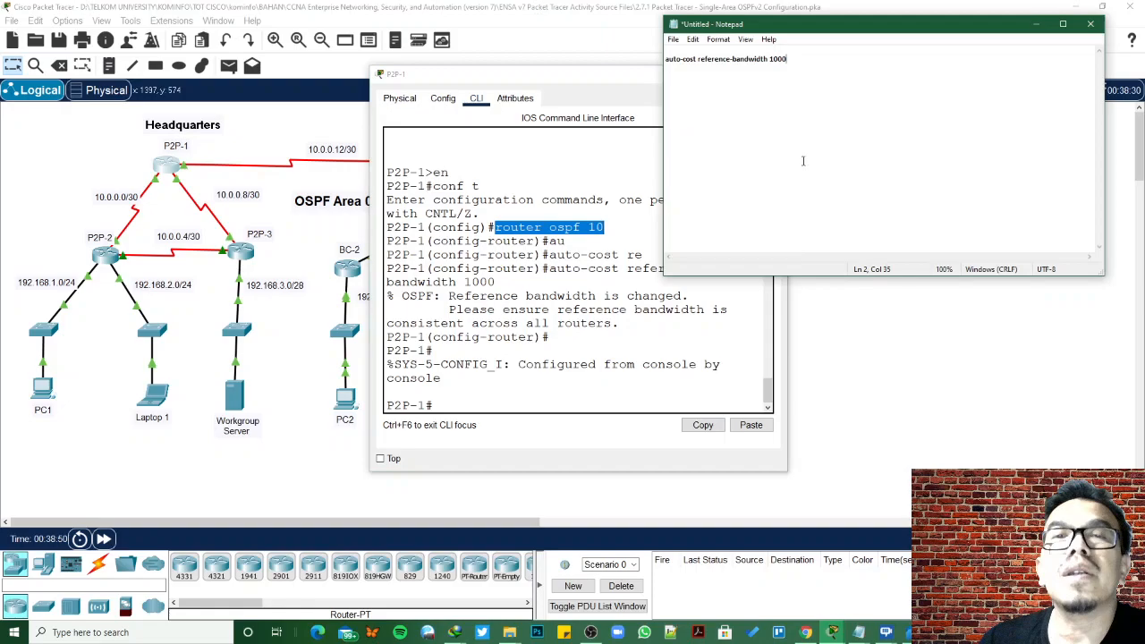
{"action": "left_click", "coordinate": [666, 61]}
{"action": "key", "text": "ctrl+v"}
Copy both note lines and run them on P2P-2 from global configuration mode to set its OSPF reference bandwidth to 1000
{"action": "left_click_drag", "start_coordinate": [783, 65], "coordinate": [631, 132]}
{"action": "key", "text": "ctrl+c"}
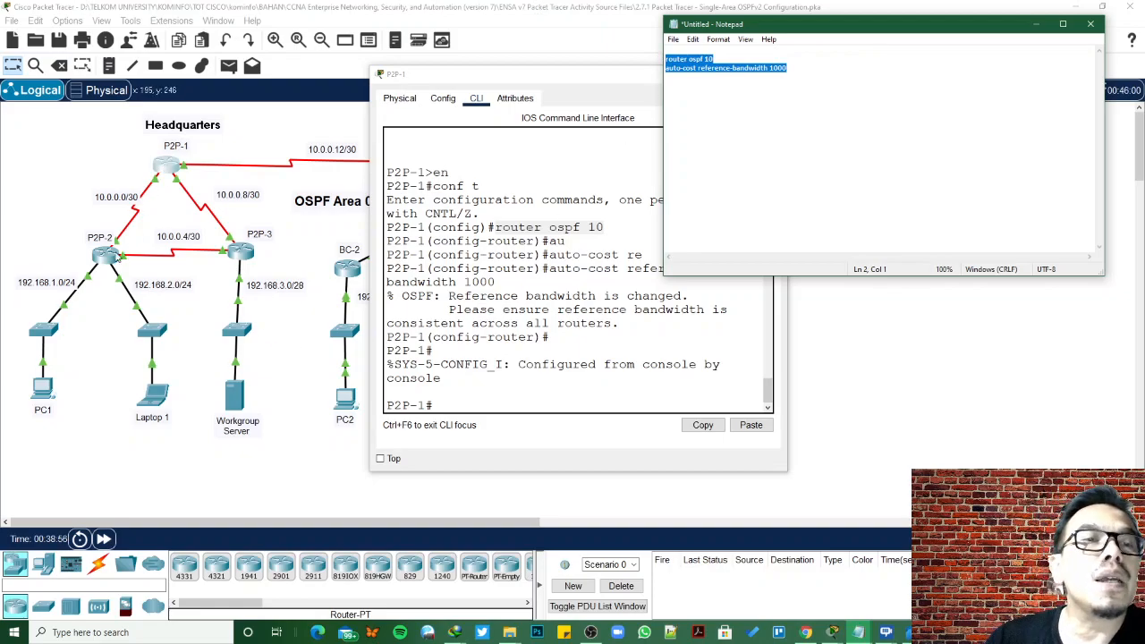
{"action": "left_click", "coordinate": [116, 255]}
{"action": "type", "text": "exit"}
{"action": "key", "text": "Return"}
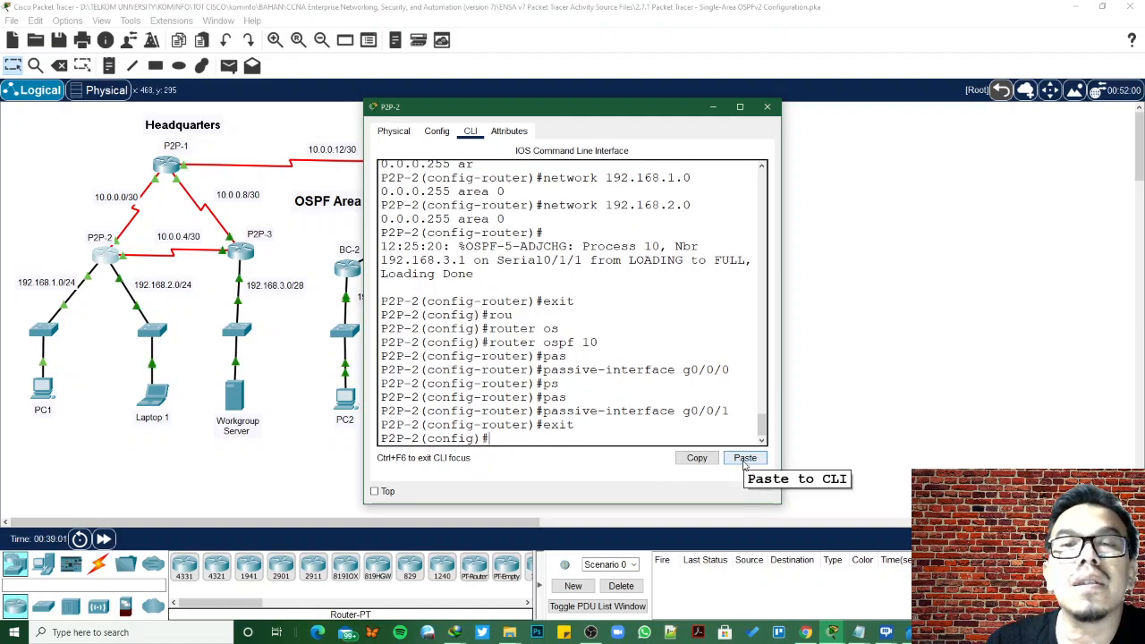
{"action": "left_click", "coordinate": [744, 458]}
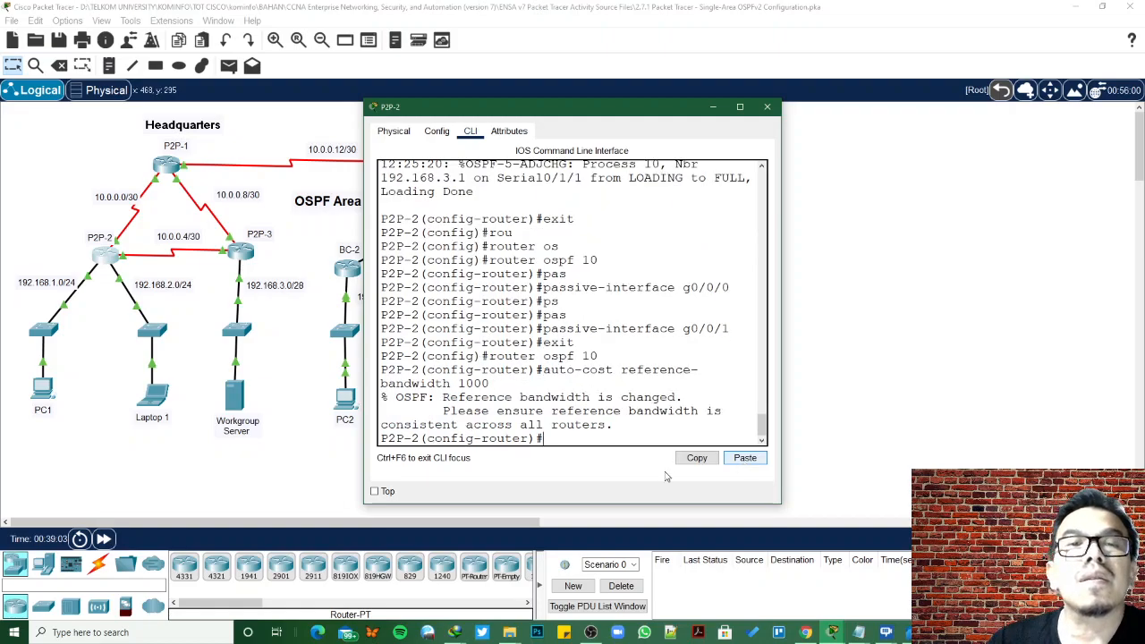
Leave router configuration on P2P-3 and apply the copied OSPF 10 commands to set its reference bandwidth to 1000
{"action": "left_click", "coordinate": [254, 264]}
{"action": "left_click", "coordinate": [630, 410]}
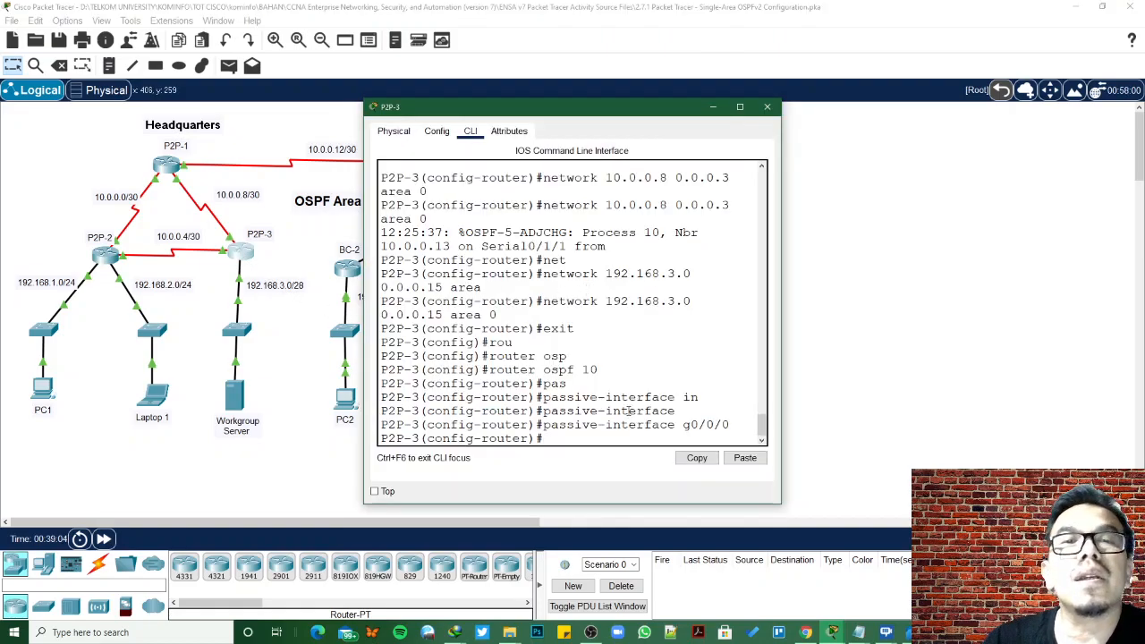
{"action": "type", "text": "exit"}
{"action": "key", "text": "Return"}
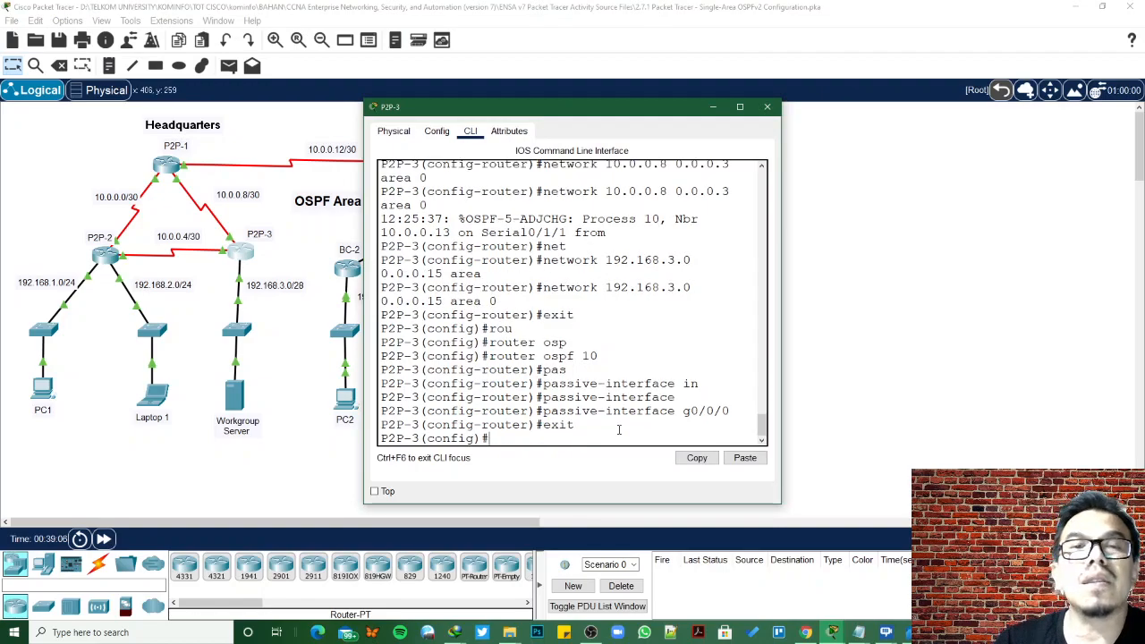
{"action": "left_click", "coordinate": [746, 459]}
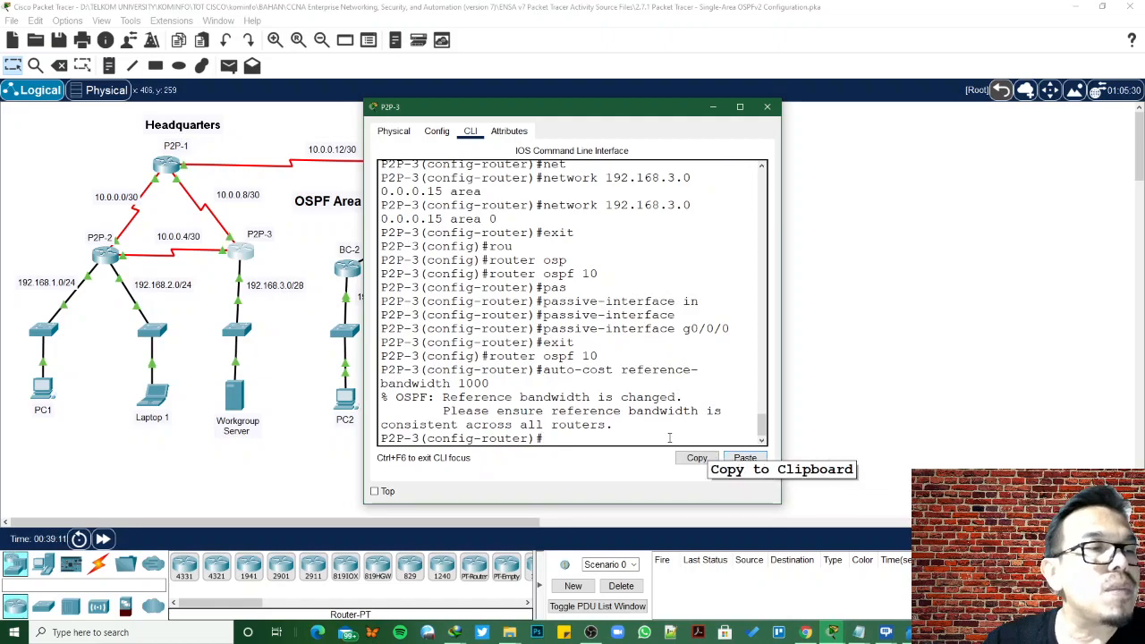
Open BC-1's command line, return to global configuration mode and apply the copied commands for an OSPF 10 reference bandwidth of 1000
{"action": "left_click", "coordinate": [402, 205]}
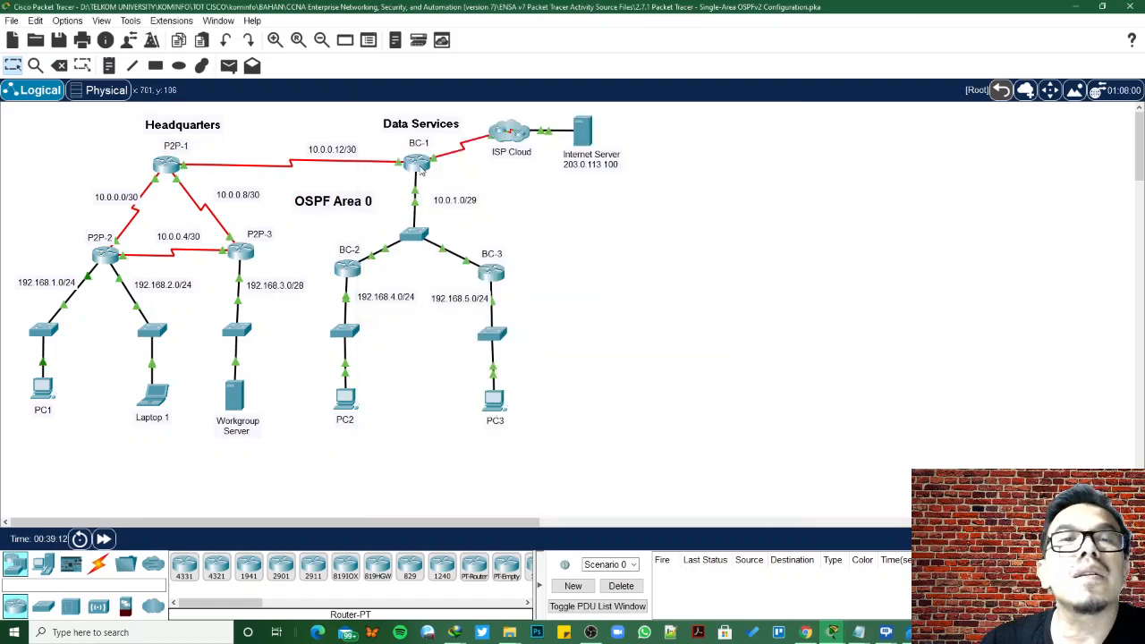
{"action": "left_click", "coordinate": [417, 162]}
{"action": "type", "text": "exit"}
{"action": "key", "text": "Return"}
{"action": "type", "text": "router ospf 10"}
{"action": "key", "text": "Return"}
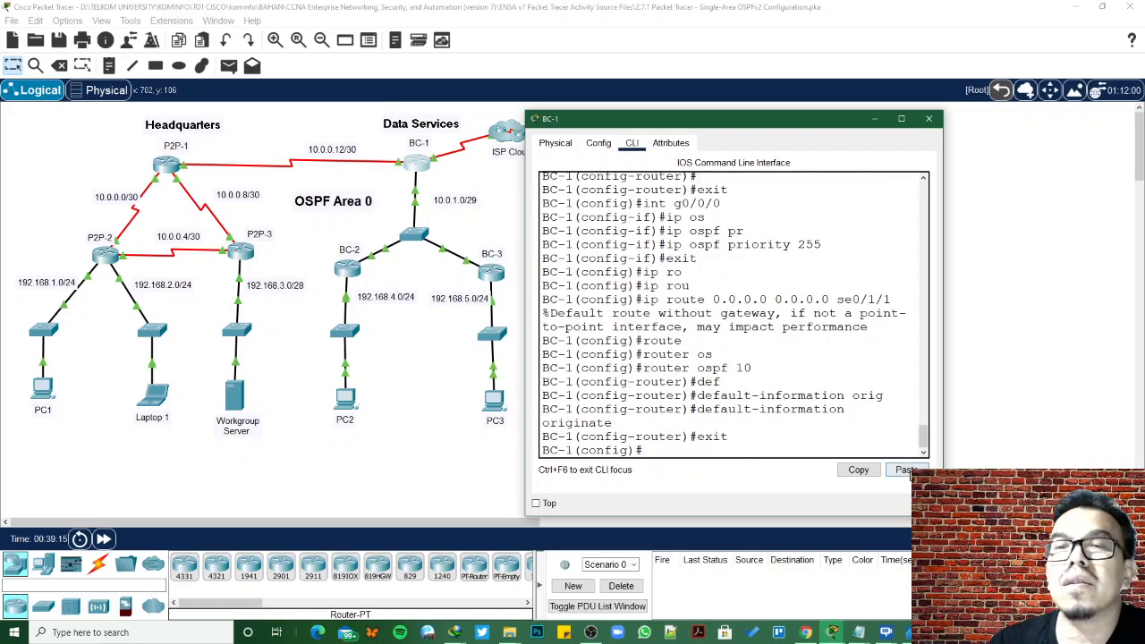
{"action": "left_click", "coordinate": [905, 469]}
{"action": "key", "text": "Return"}
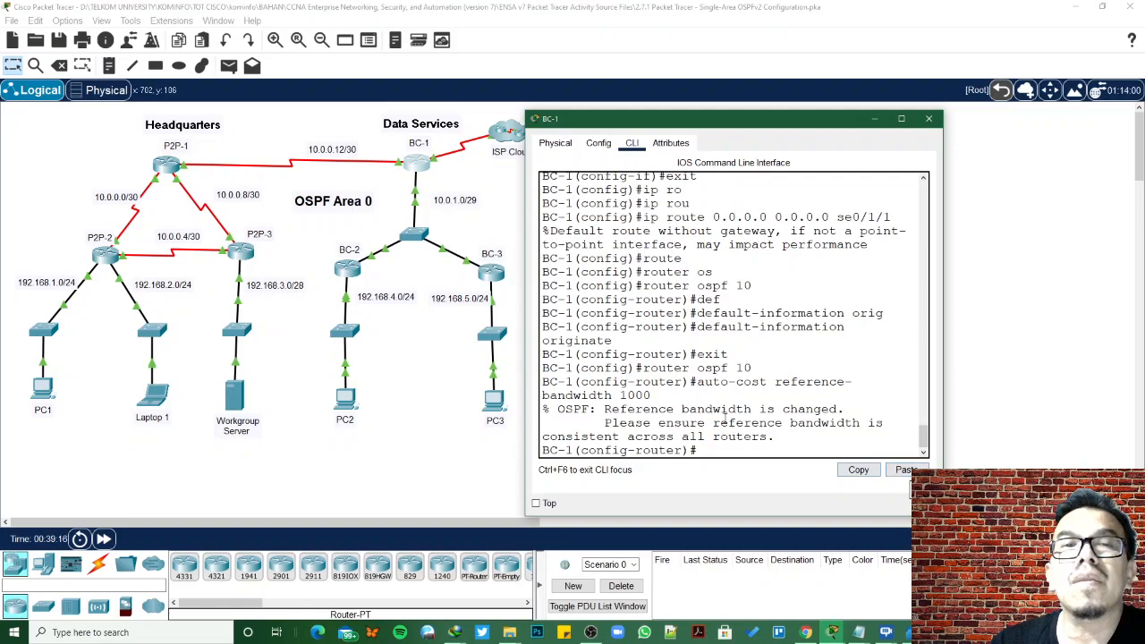
Apply the copied router ospf 10 and auto-cost reference-bandwidth 1000 commands on BC-2 from global configuration mode
{"action": "left_click", "coordinate": [353, 271]}
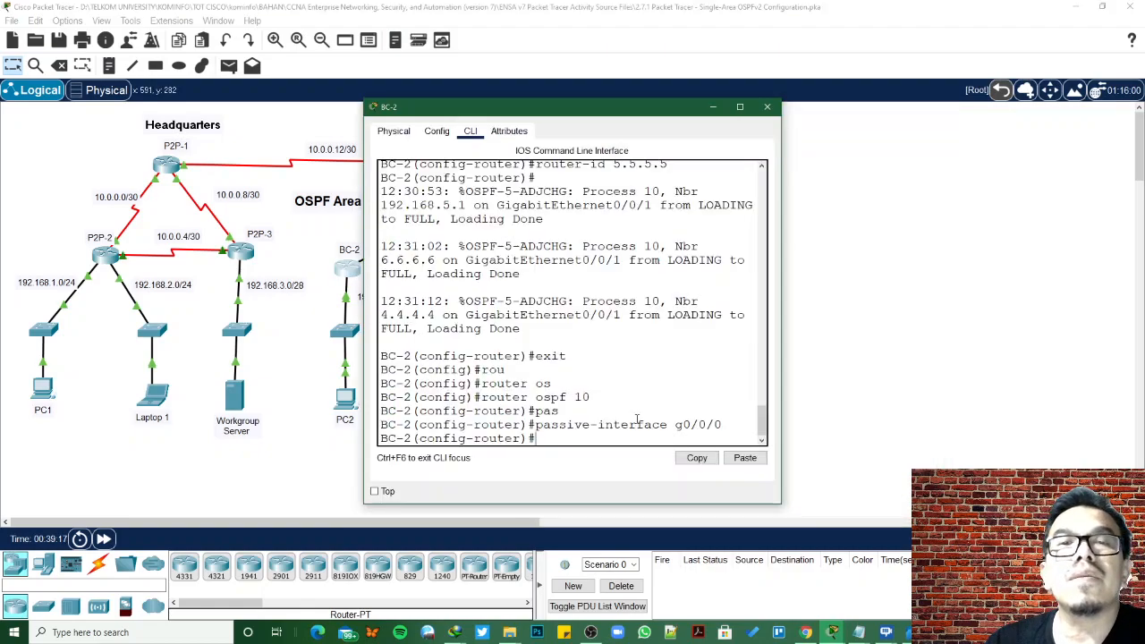
{"action": "type", "text": "exit"}
{"action": "key", "text": "Return"}
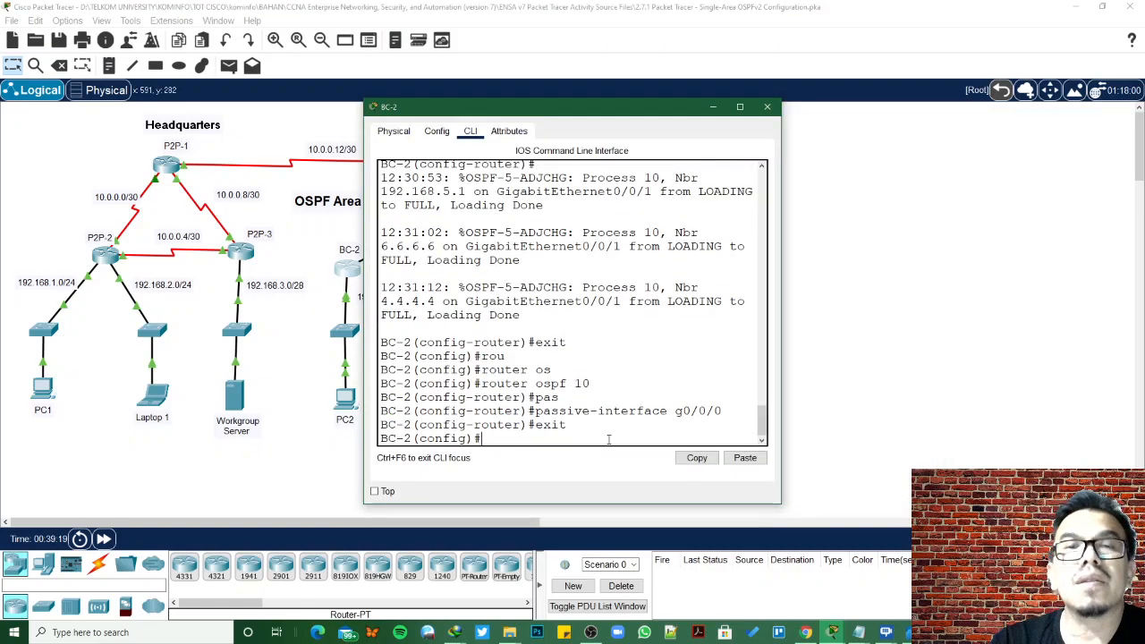
{"action": "left_click", "coordinate": [741, 465]}
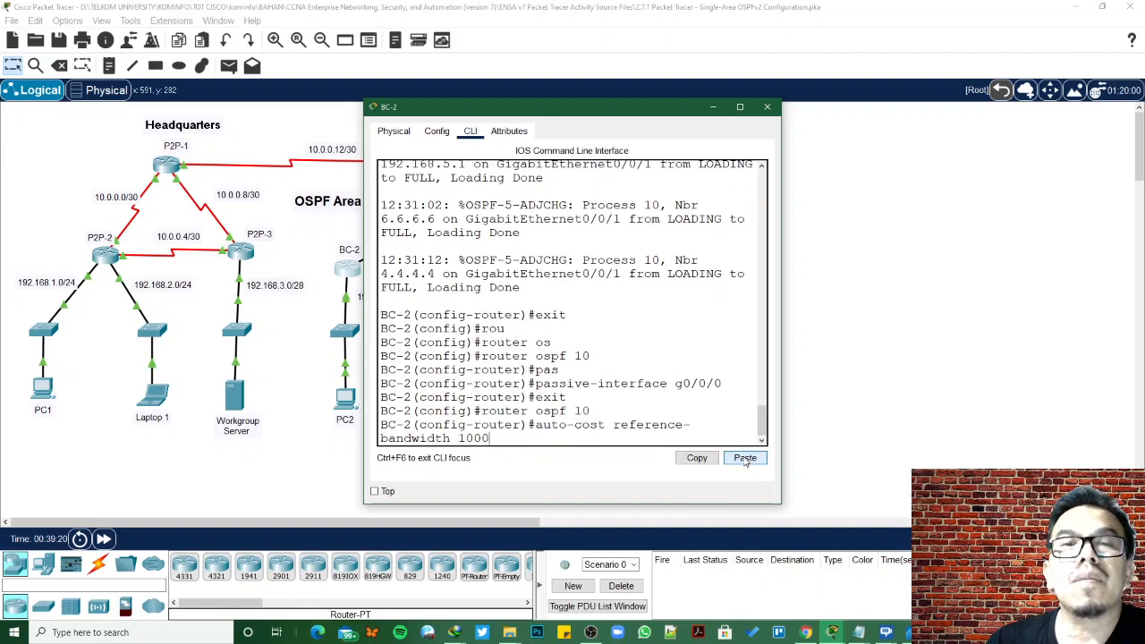
{"action": "key", "text": "Return"}
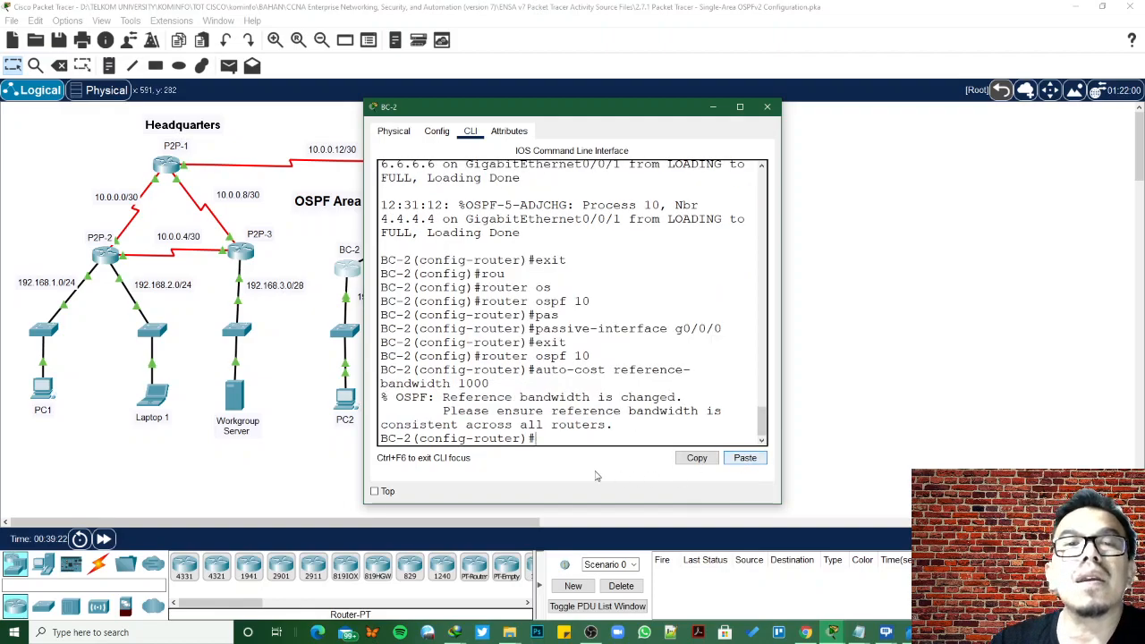
Set BC-3's OSPF 10 reference bandwidth to 1000 with the copied commands, run from global configuration mode
{"action": "left_click", "coordinate": [302, 316]}
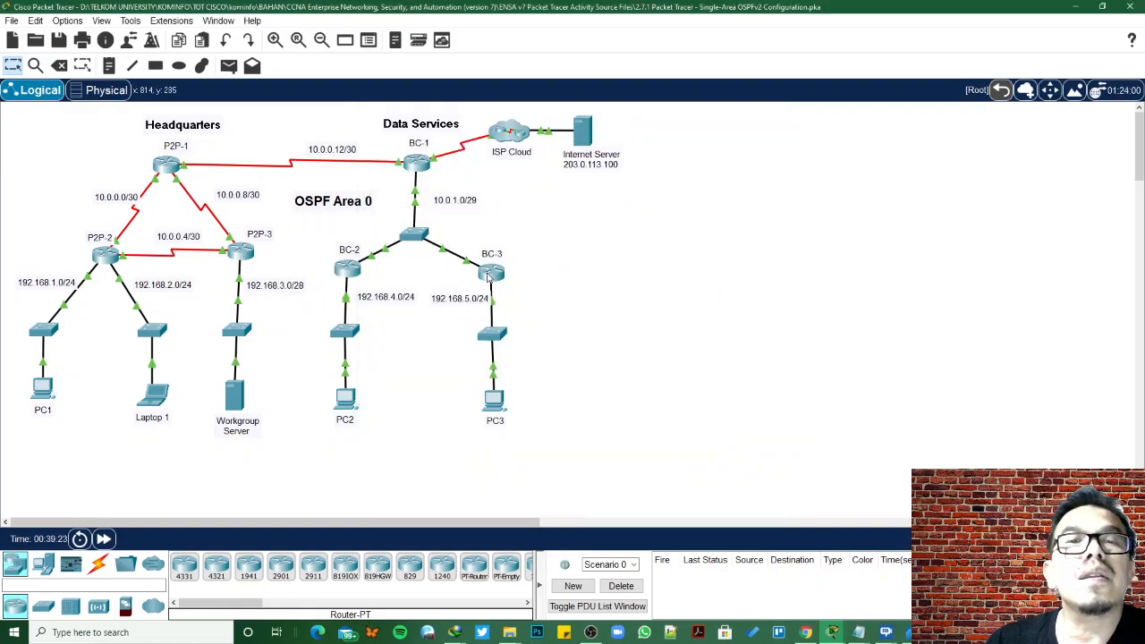
{"action": "left_click", "coordinate": [490, 271]}
{"action": "type", "text": "exit"}
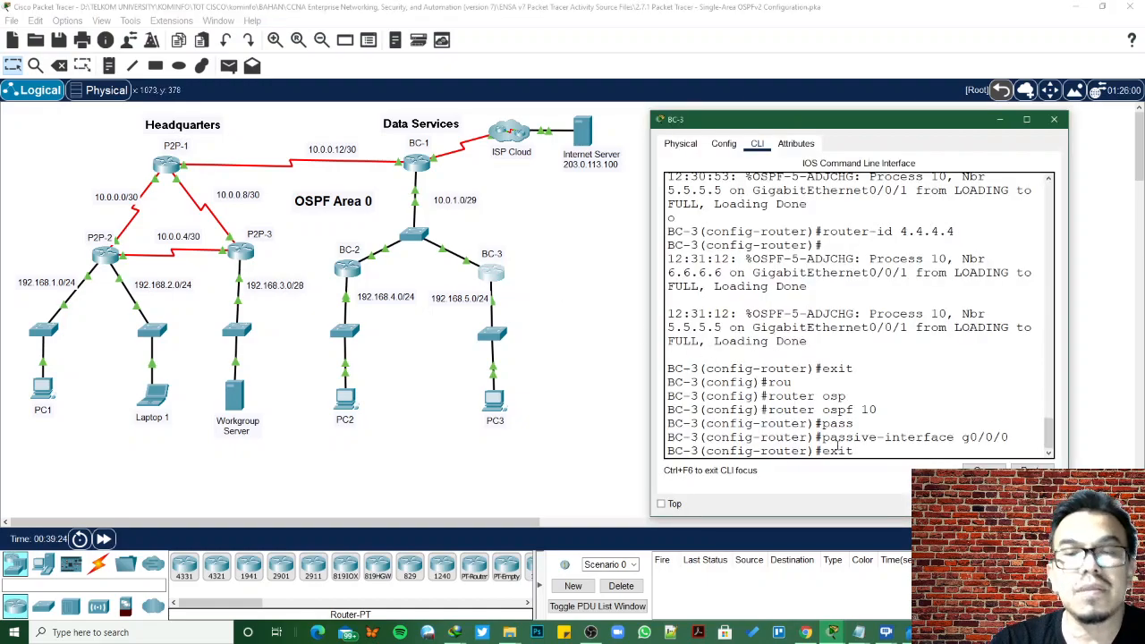
{"action": "key", "text": "Return"}
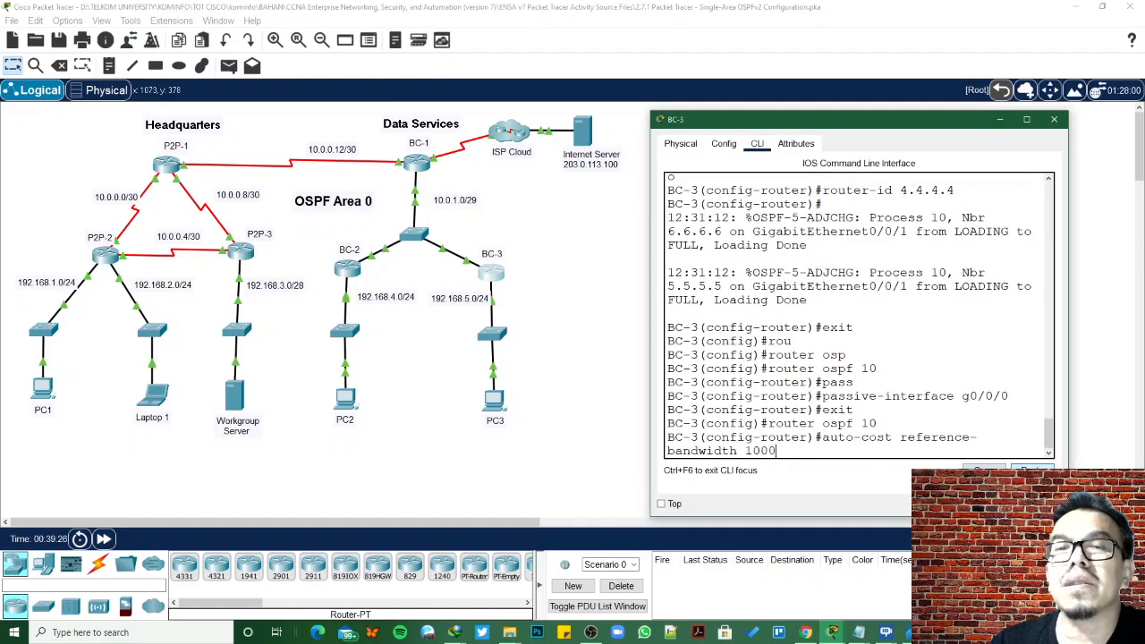
{"action": "key", "text": "Return"}
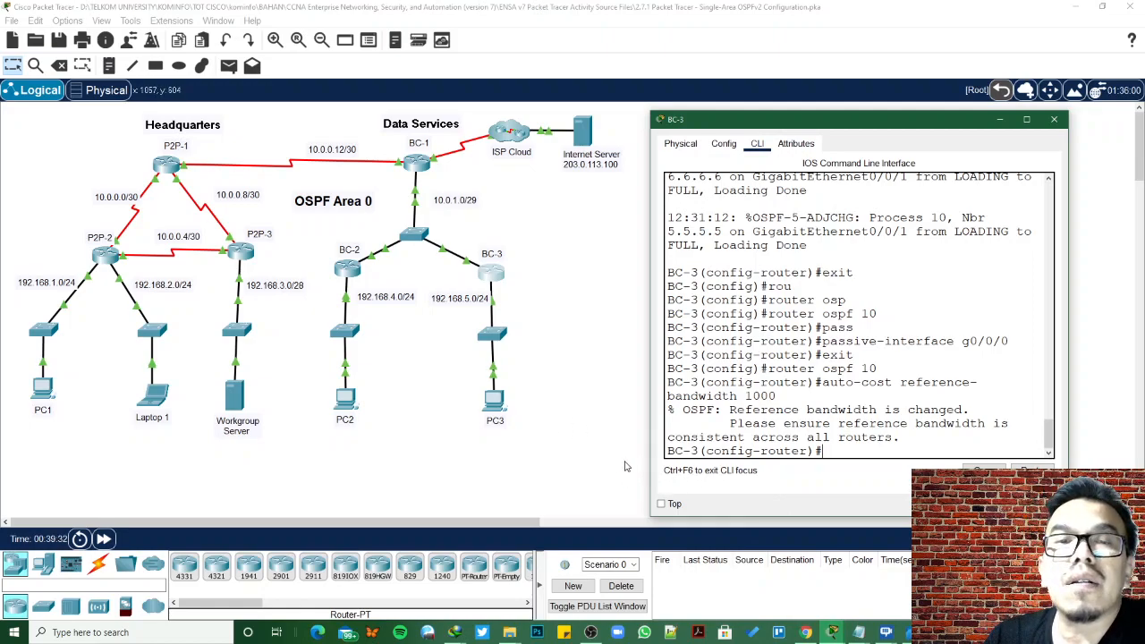
Check the next requirement in the activity instructions and enter global configuration mode on P2P-1
{"action": "left_click", "coordinate": [829, 632]}
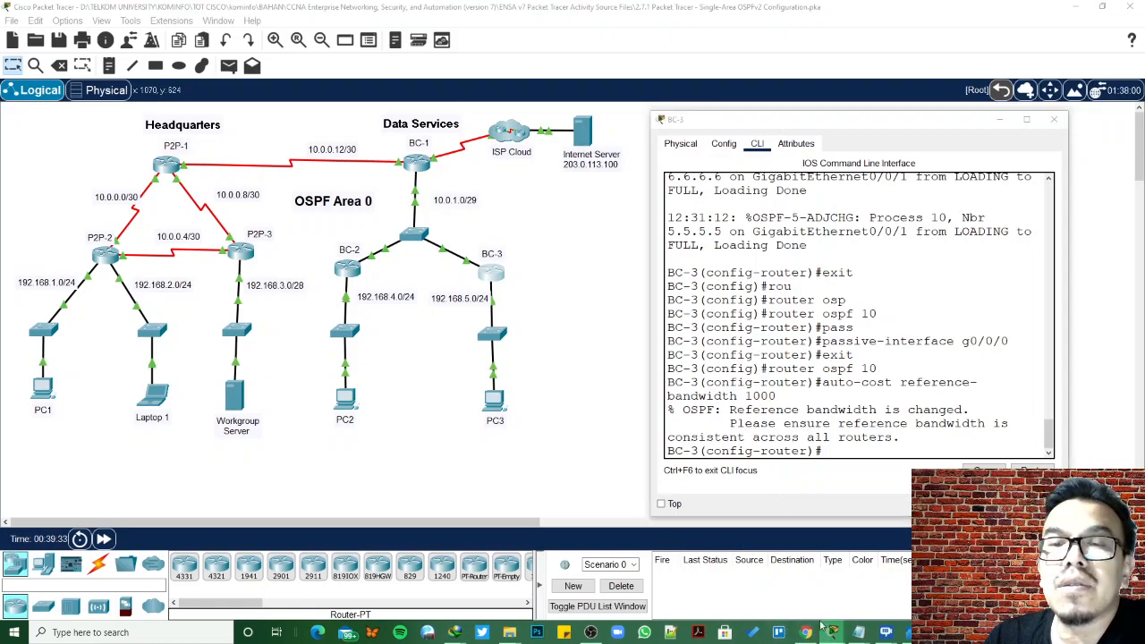
{"action": "left_click", "coordinate": [606, 572]}
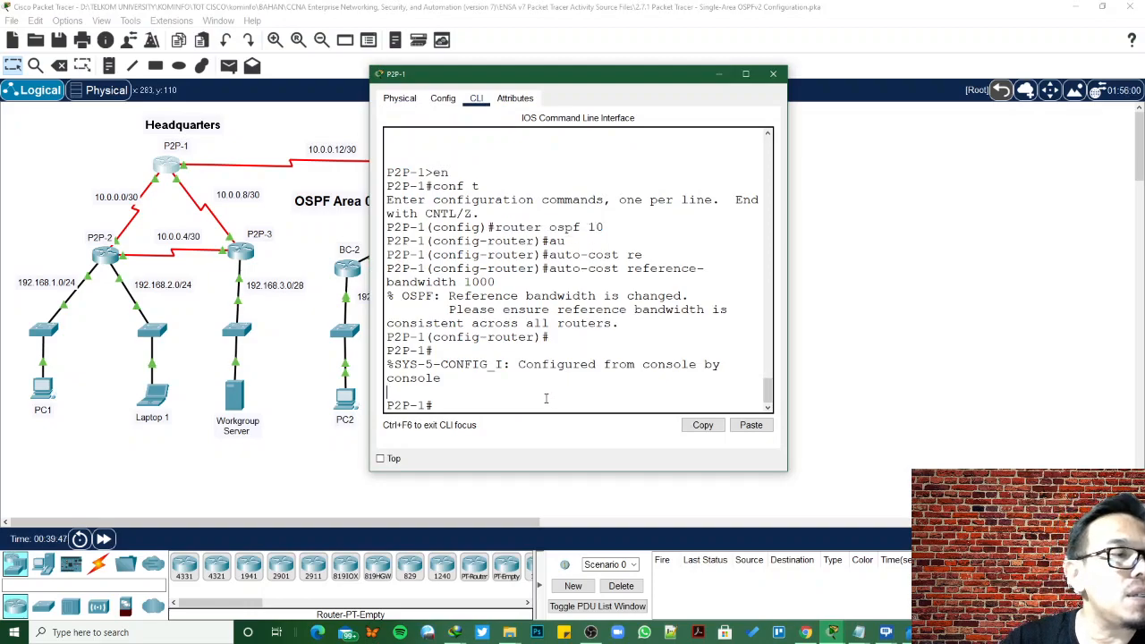
{"action": "type", "text": "conf t"}
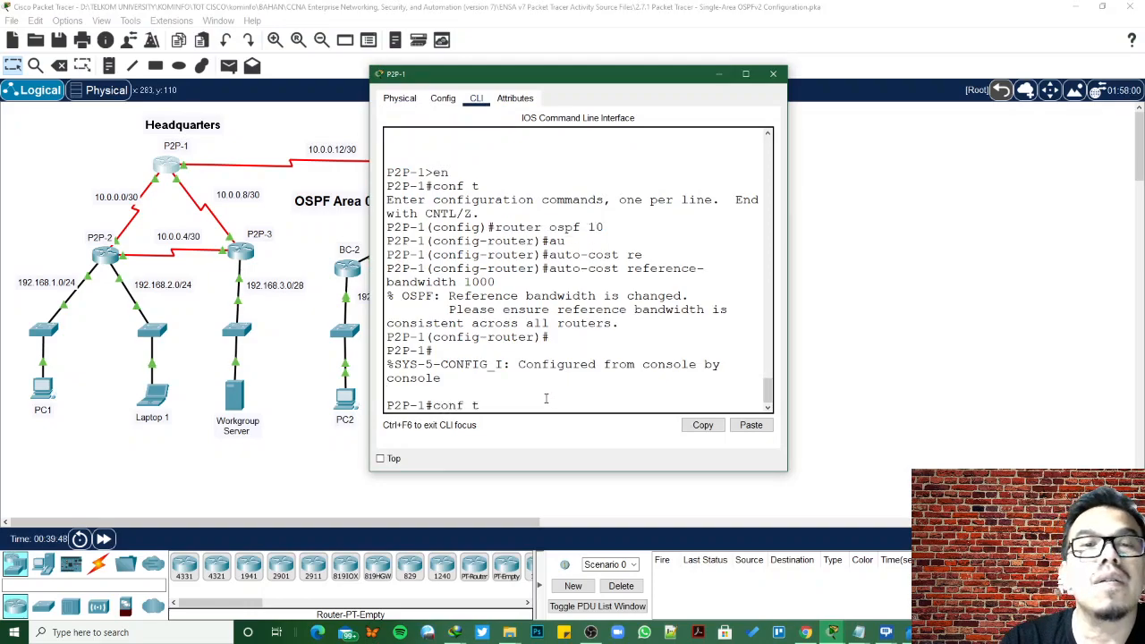
{"action": "key", "text": "Return"}
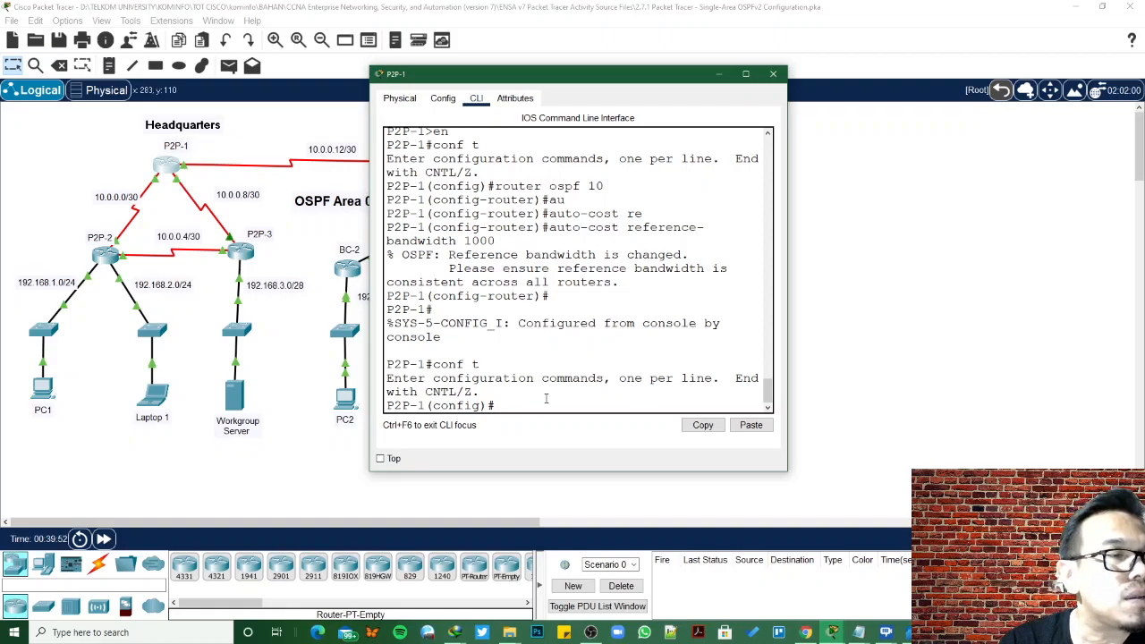
Check P2P-1's port labels against the activity instructions and enter configuration of its interface se0/1/1
{"action": "type", "text": "in"}
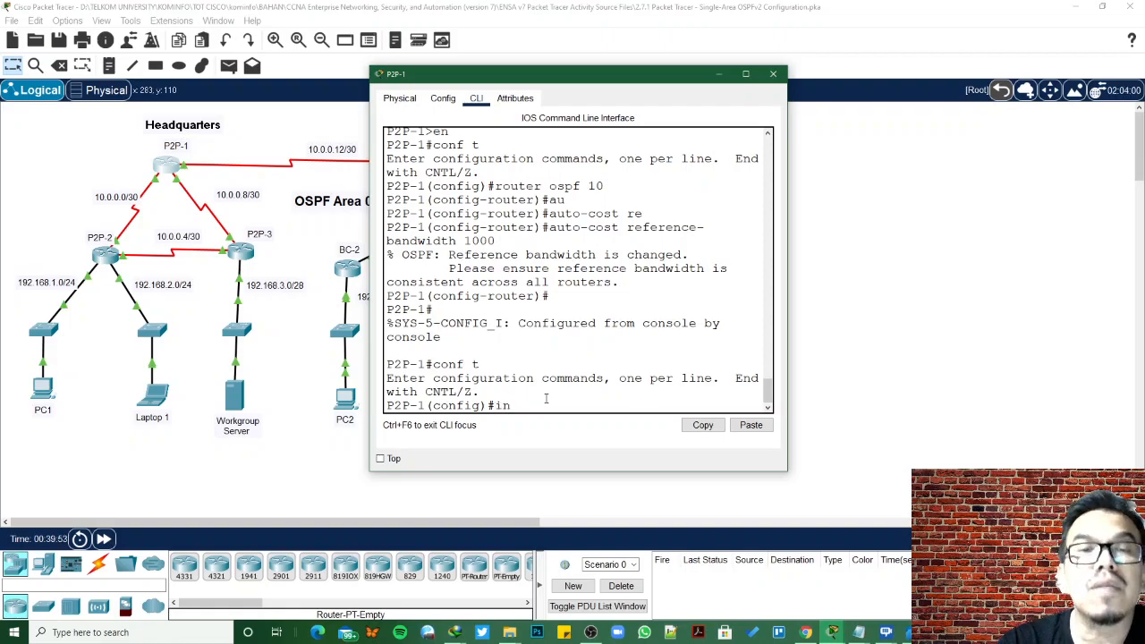
{"action": "type", "text": "t se"}
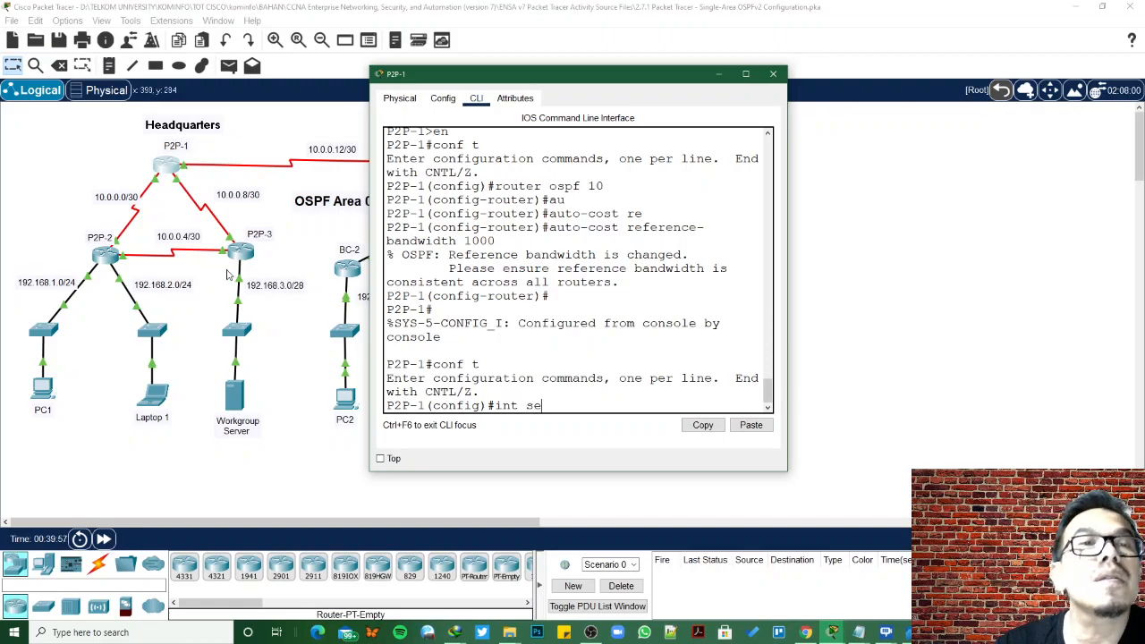
{"action": "left_click", "coordinate": [200, 187]}
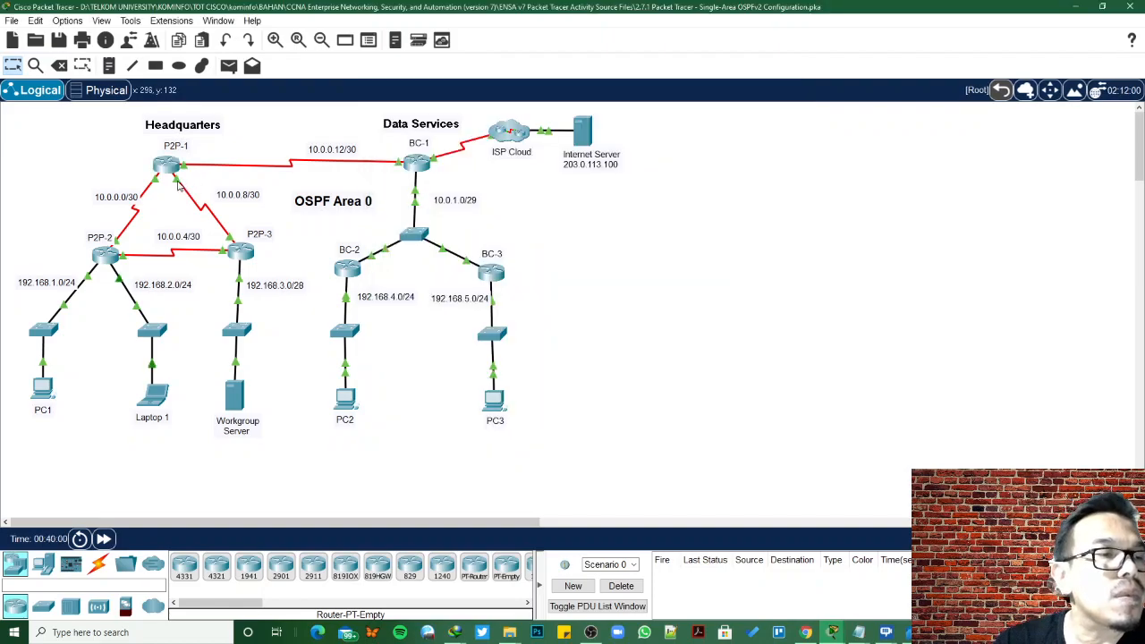
{"action": "mouse_move", "coordinate": [178, 185]}
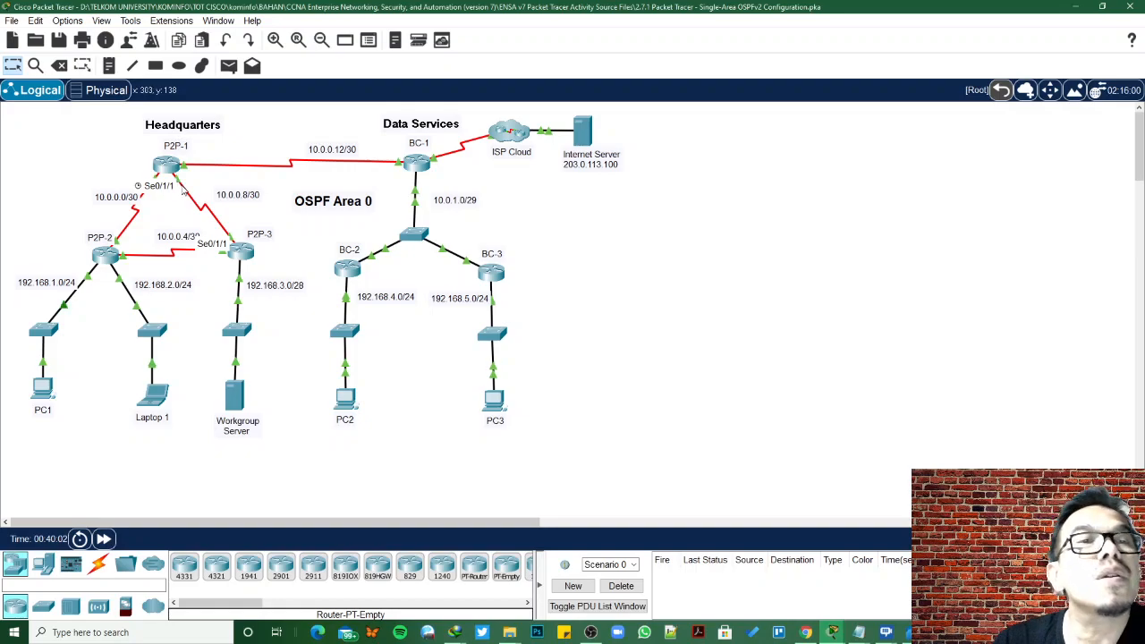
{"action": "left_click", "coordinate": [831, 632]}
{"action": "left_click", "coordinate": [474, 577]}
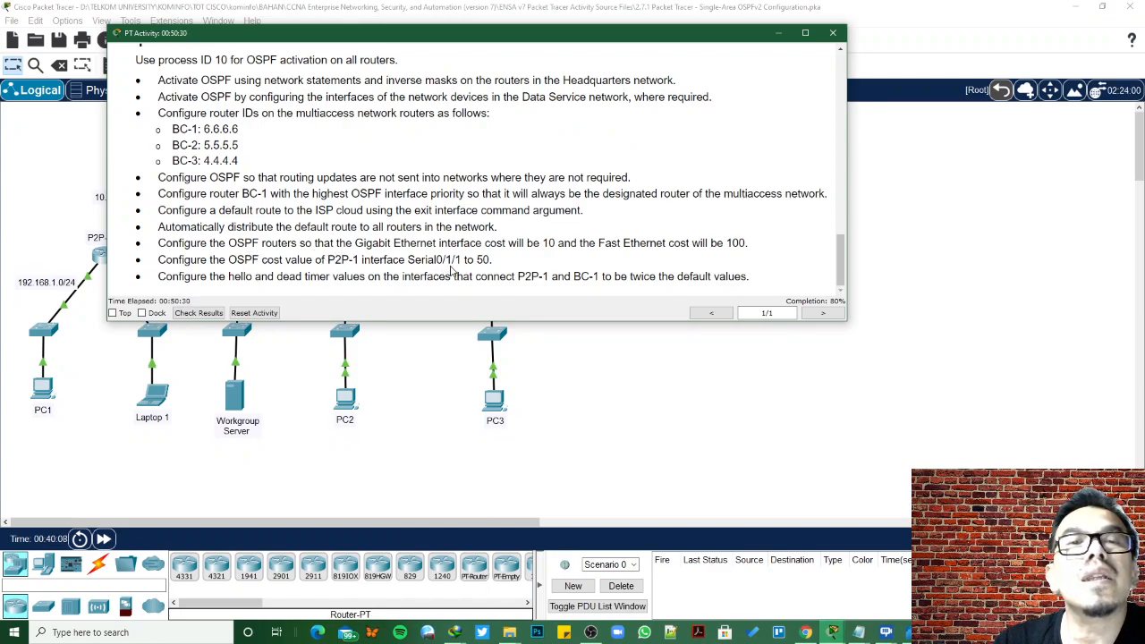
{"action": "left_click", "coordinate": [451, 409]}
{"action": "left_click", "coordinate": [167, 165]}
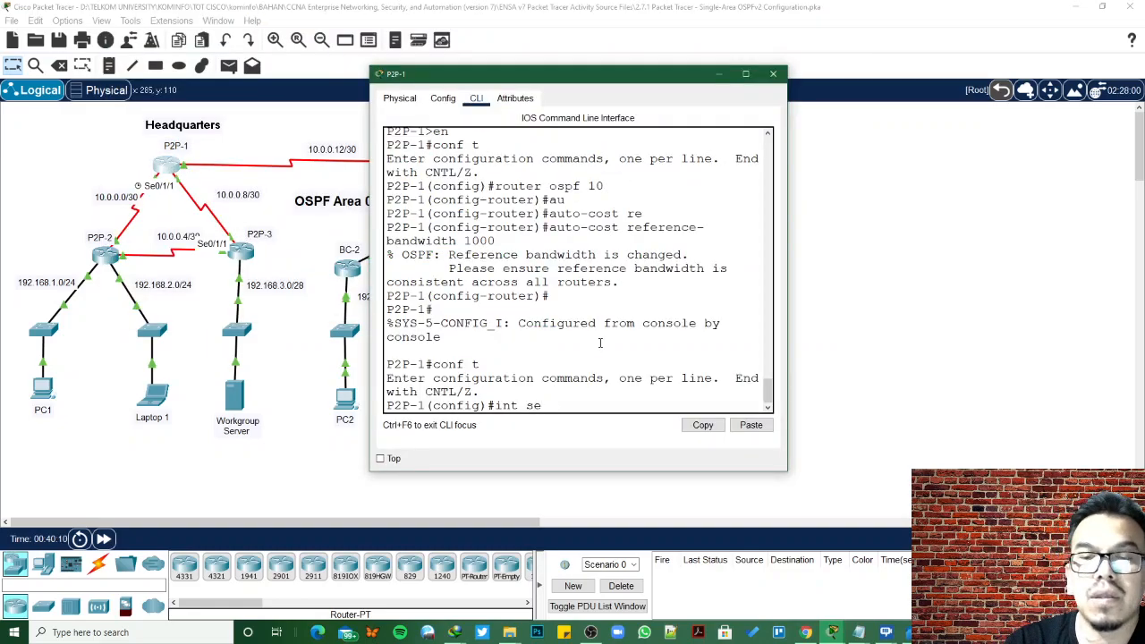
{"action": "type", "text": "0/1/1"}
{"action": "key", "text": "Return"}
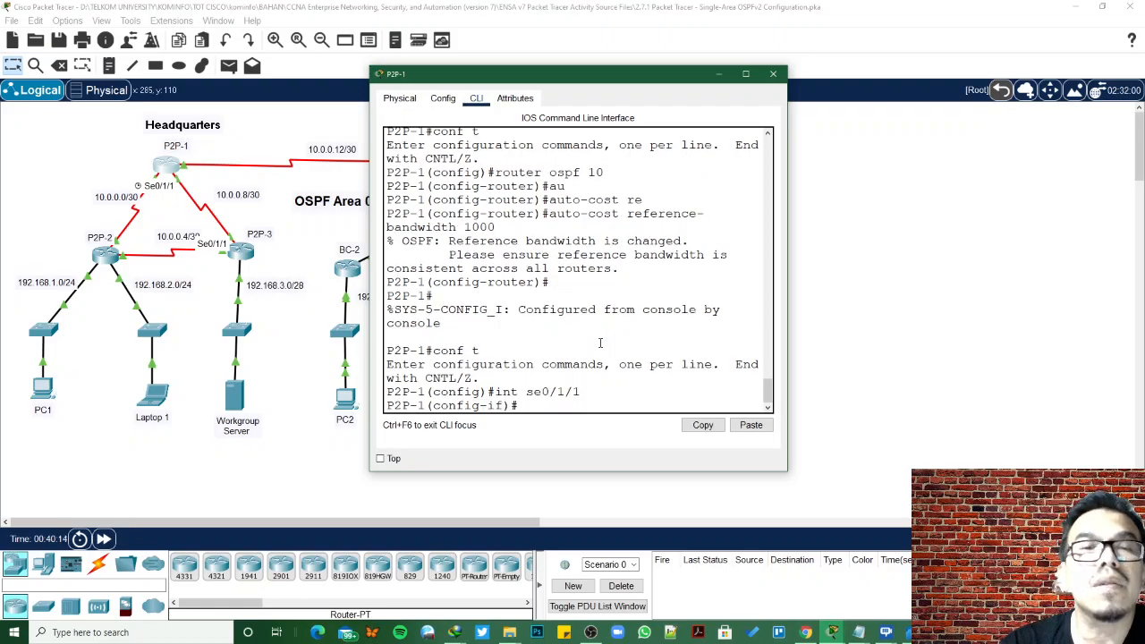
Set the OSPF cost of P2P-1's interface se0/1/1 to 50 with ip ospf cost
{"action": "type", "text": "ip osp"}
{"action": "key", "text": "Tab"}
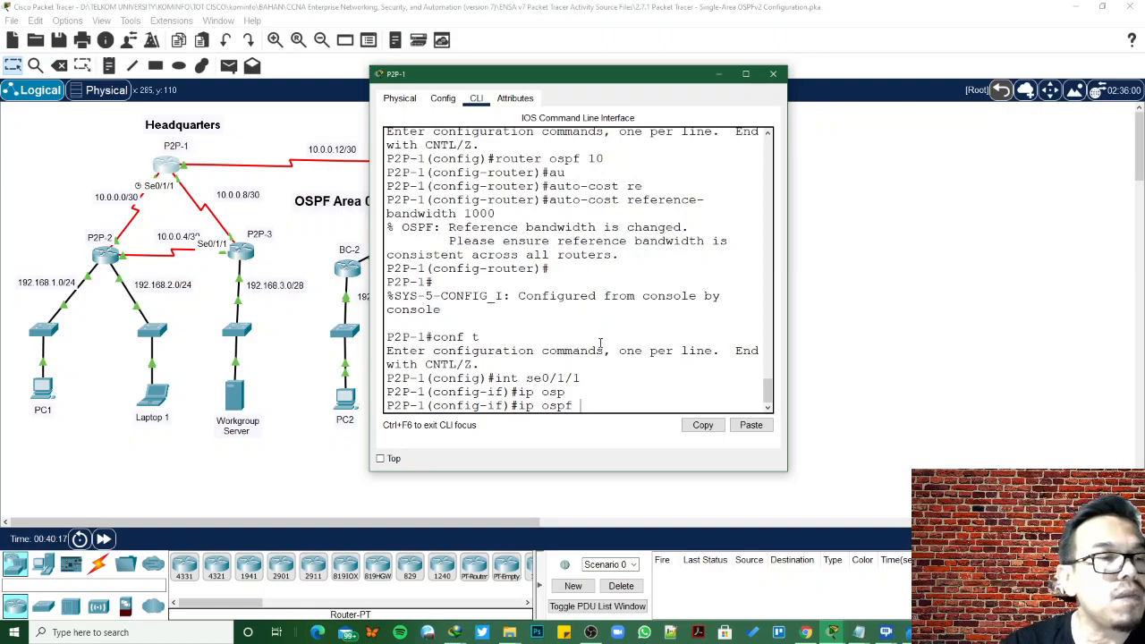
{"action": "type", "text": "co"}
{"action": "key", "text": "Tab"}
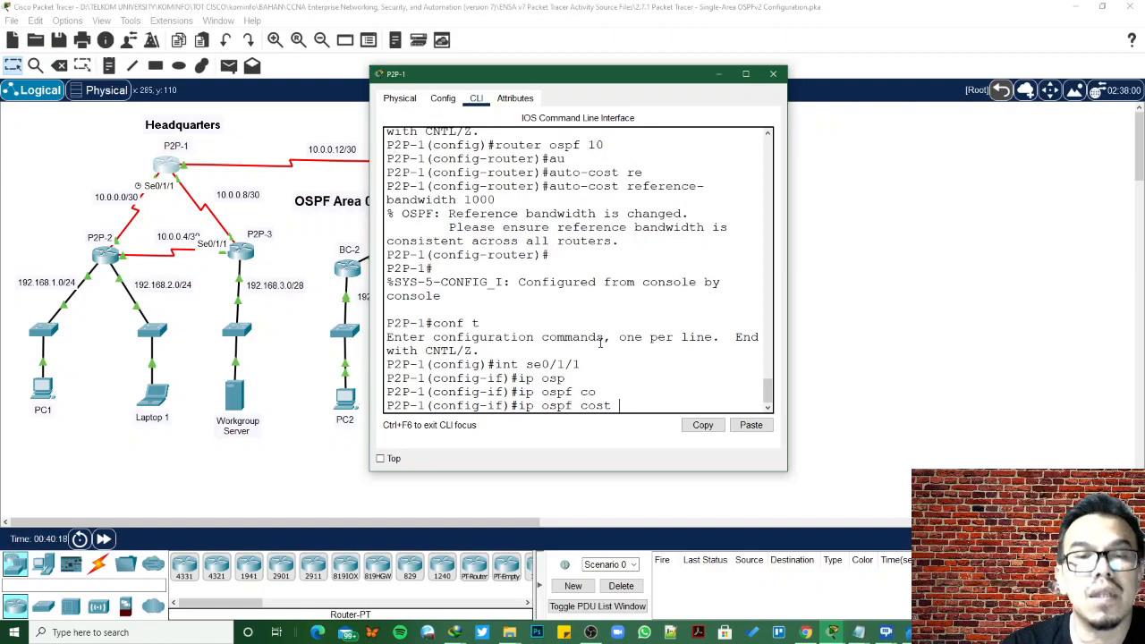
{"action": "type", "text": "50"}
{"action": "key", "text": "Return"}
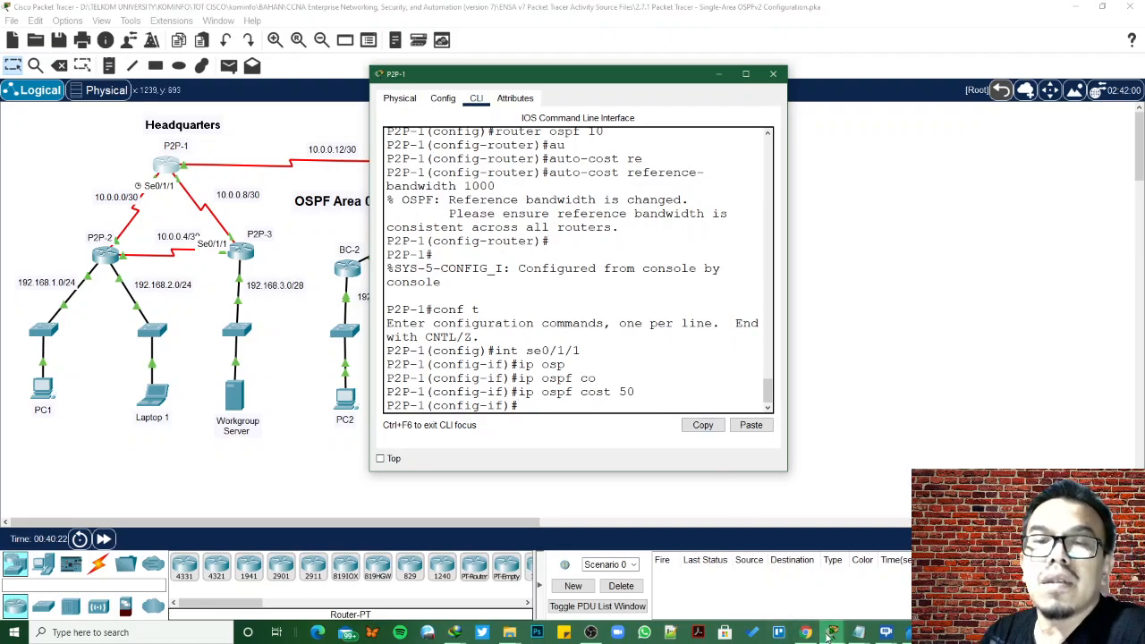
Read the hello and dead timer requirement in the activity instructions and leave interface configuration on P2P-1
{"action": "mouse_move", "coordinate": [830, 634]}
{"action": "left_click", "coordinate": [483, 590]}
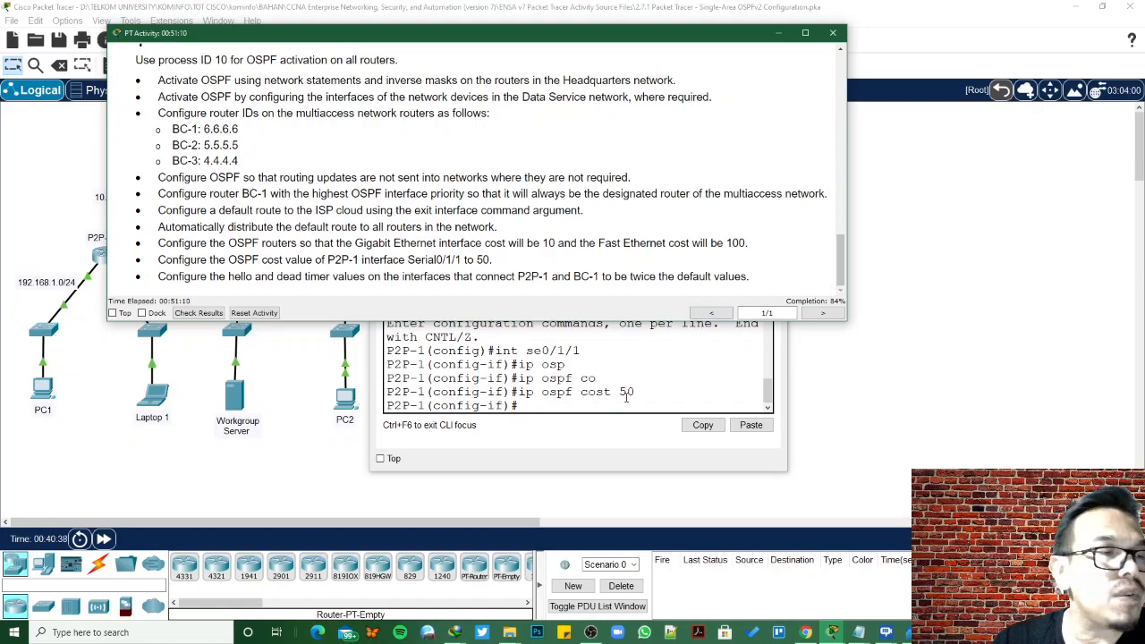
{"action": "left_click", "coordinate": [545, 411]}
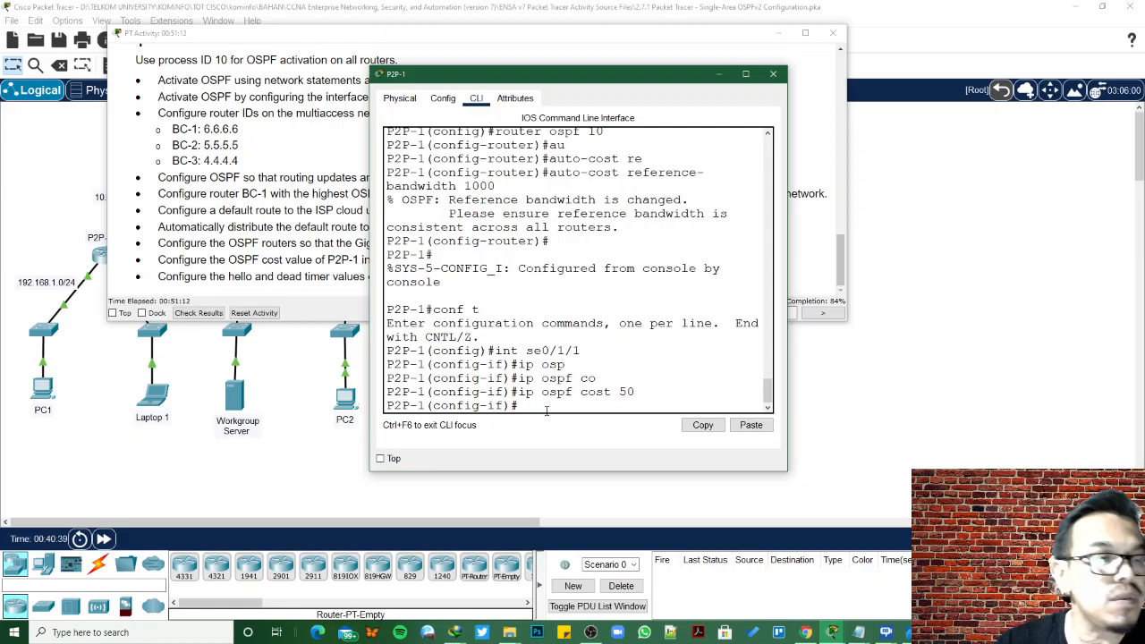
{"action": "type", "text": "exit"}
{"action": "key", "text": "Return"}
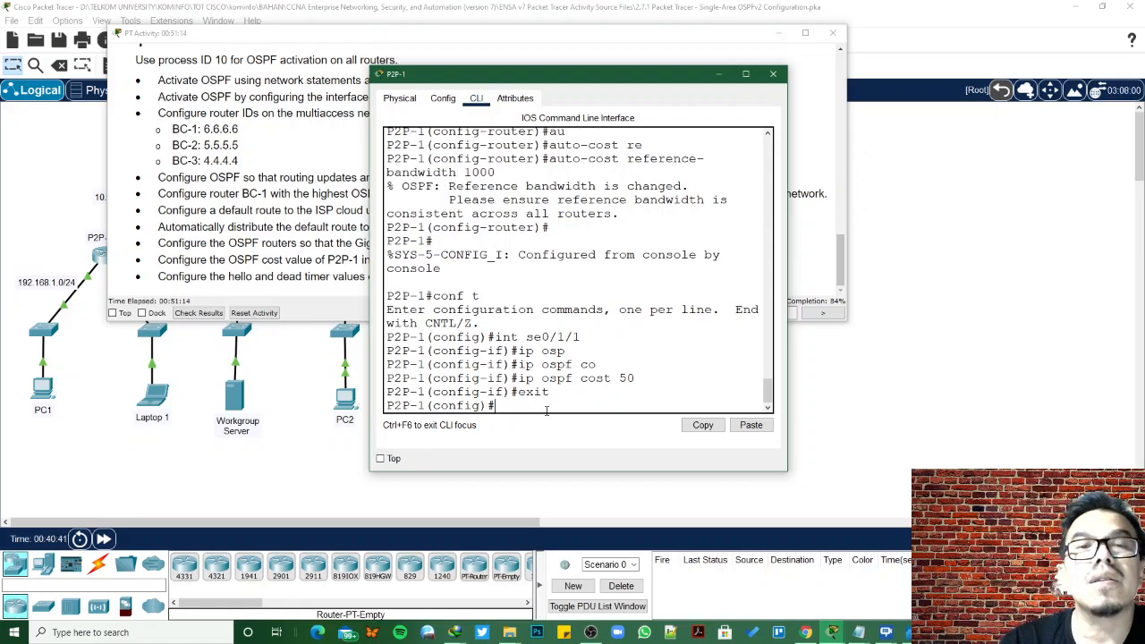
Identify P2P-1's port on the link to BC-1 and enter configuration of interface se0/2/0
{"action": "type", "text": "inter"}
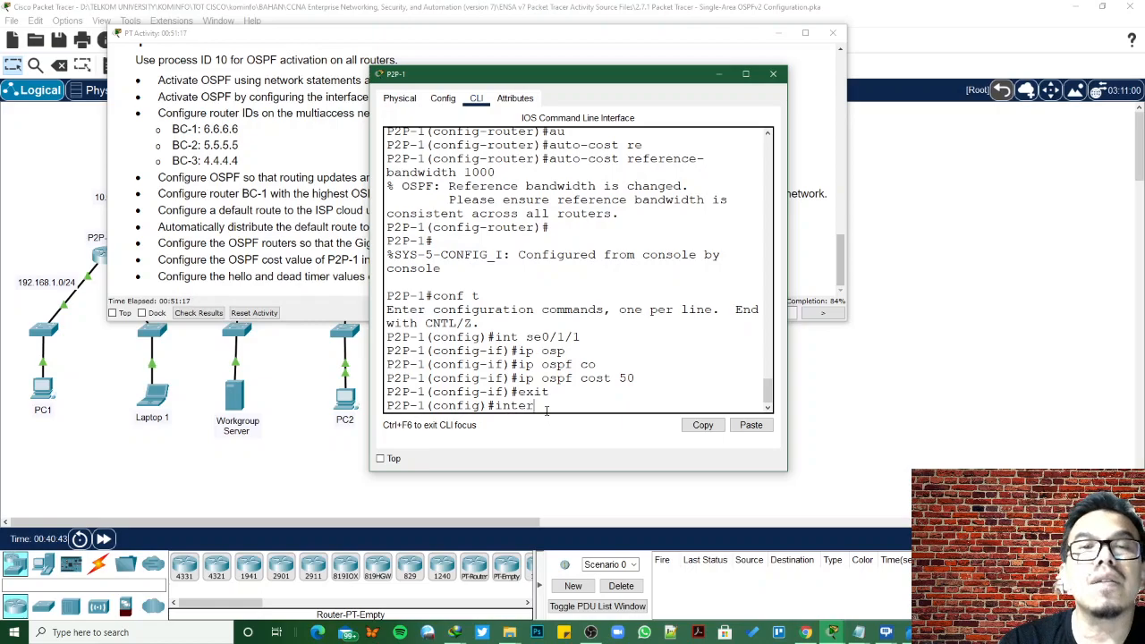
{"action": "key", "text": "Tab"}
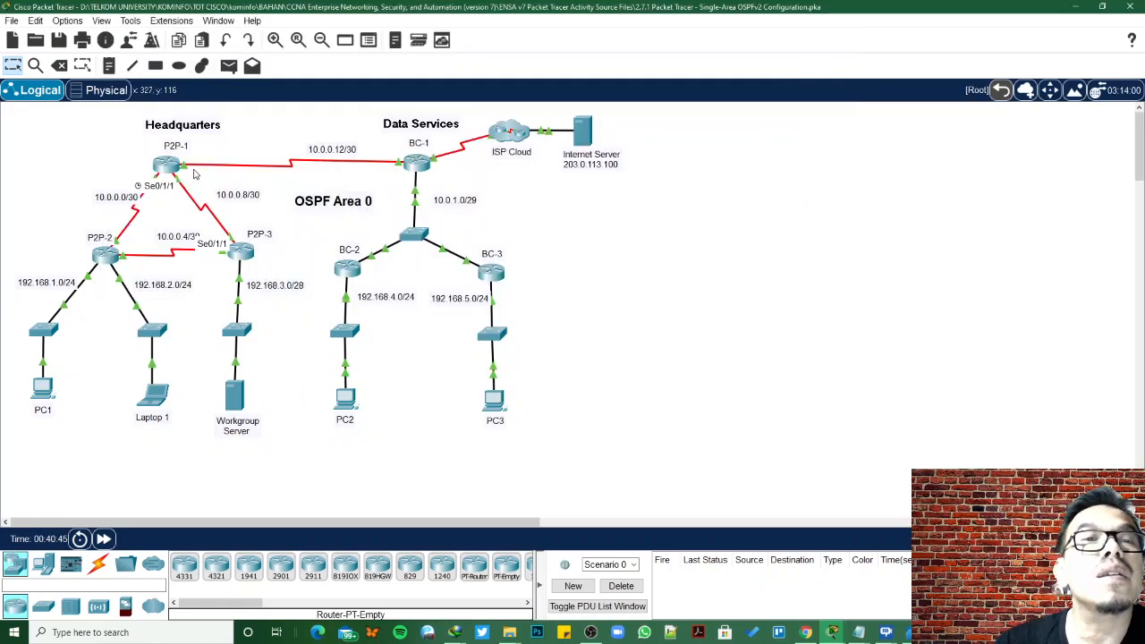
{"action": "mouse_move", "coordinate": [183, 170]}
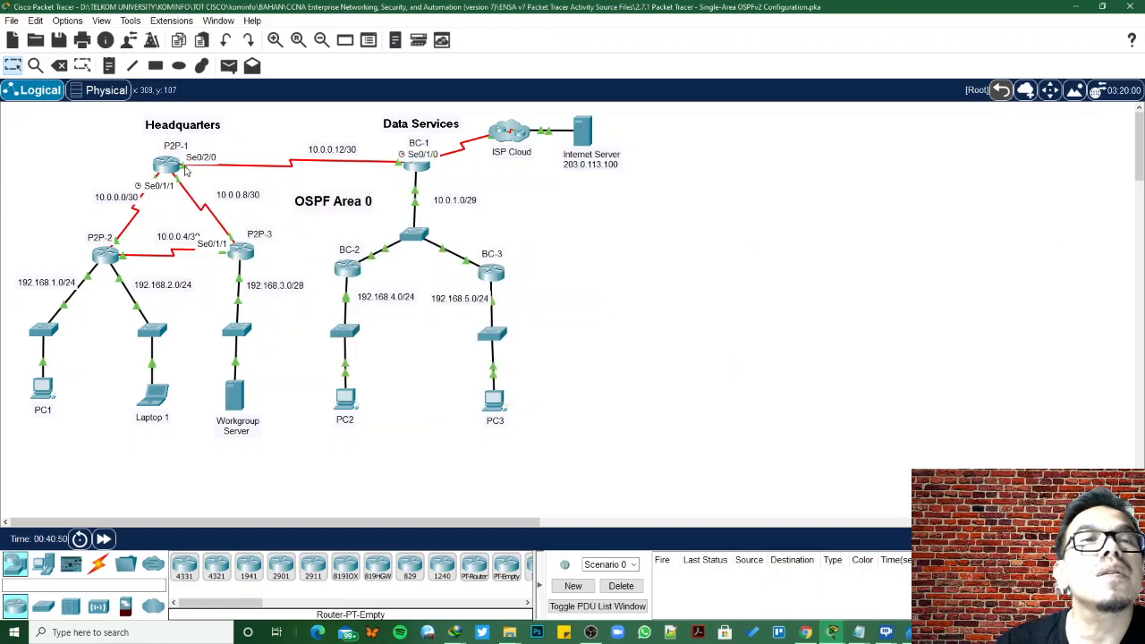
{"action": "left_click", "coordinate": [168, 166]}
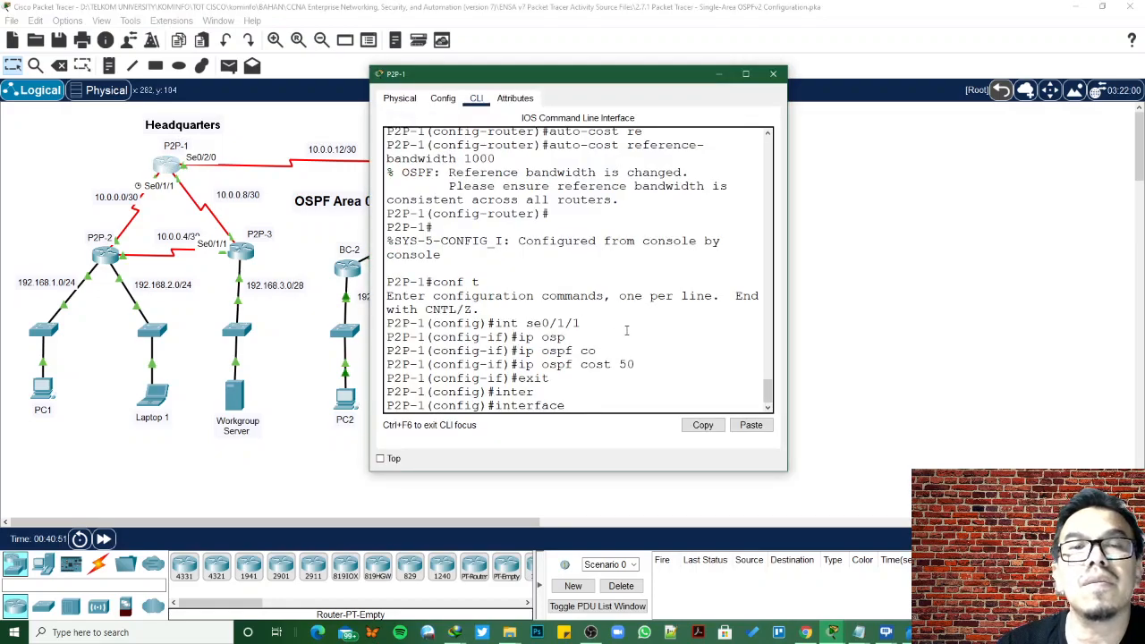
{"action": "type", "text": "se0"}
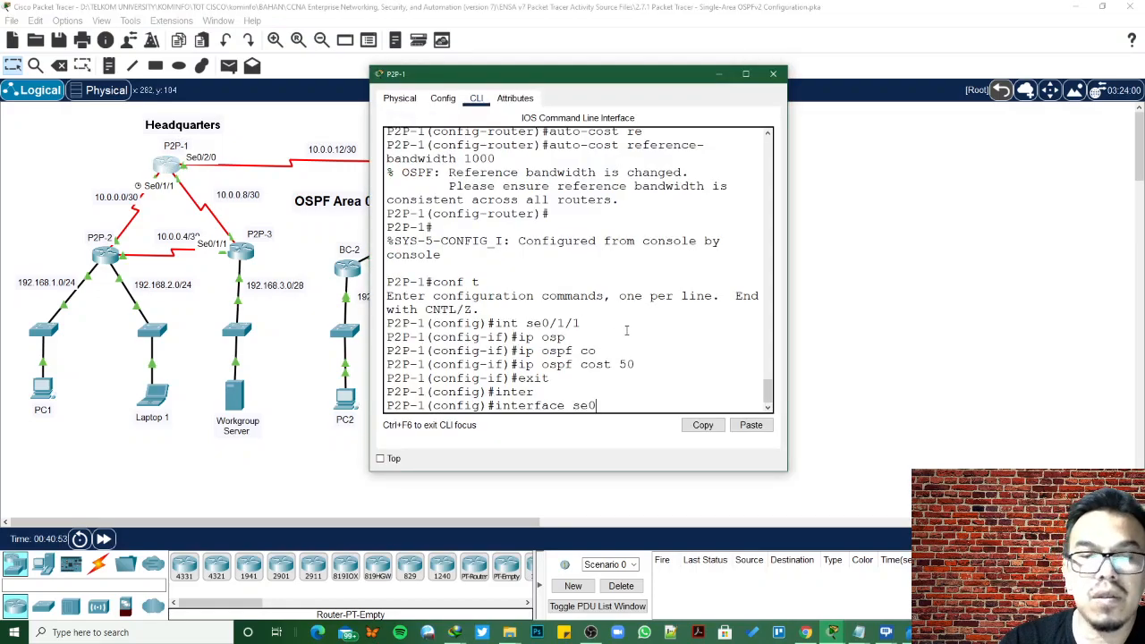
{"action": "type", "text": "/2/0"}
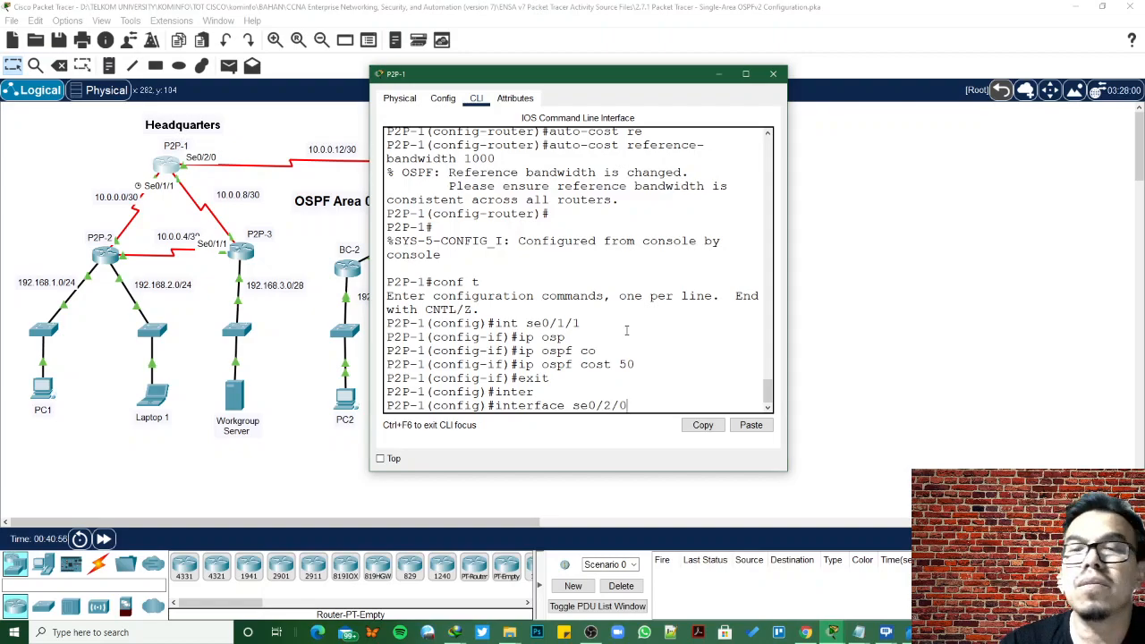
{"action": "key", "text": "Return"}
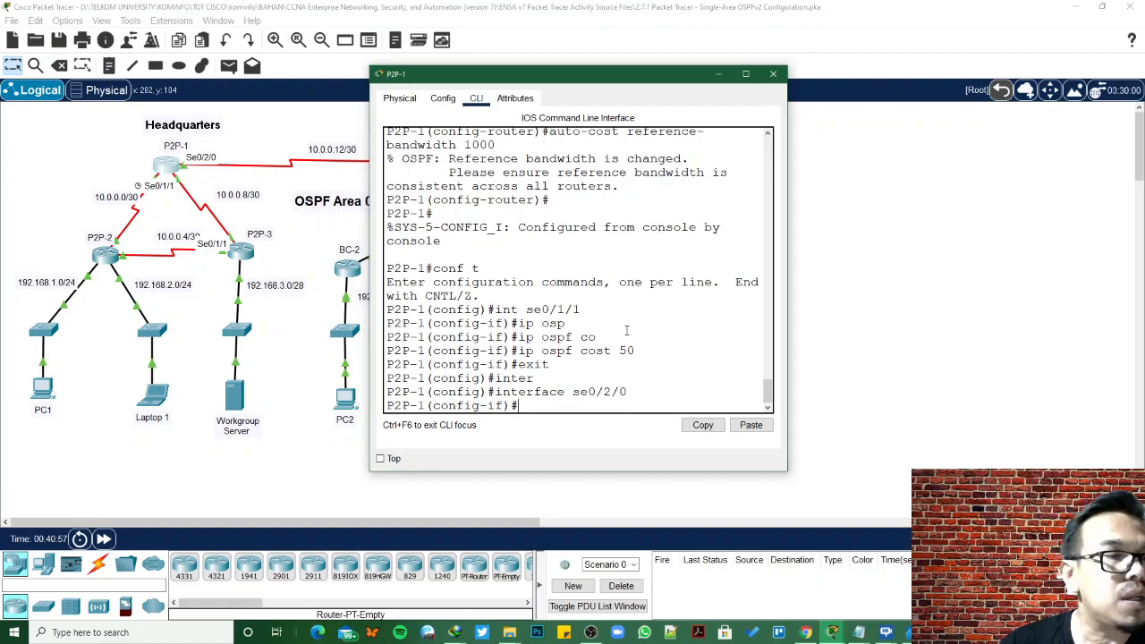
Set the OSPF hello interval on P2P-1's se0/2/0 to 20 with ip ospf hello-interval
{"action": "type", "text": "ip os"}
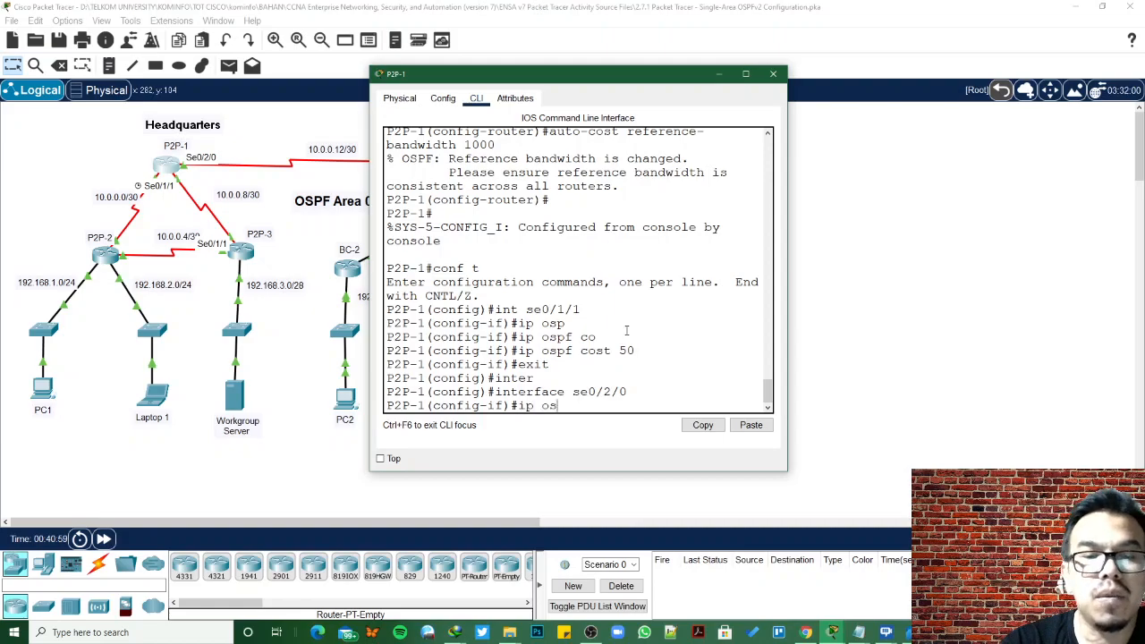
{"action": "key", "text": "Tab"}
{"action": "type", "text": "he"}
{"action": "key", "text": "Tab"}
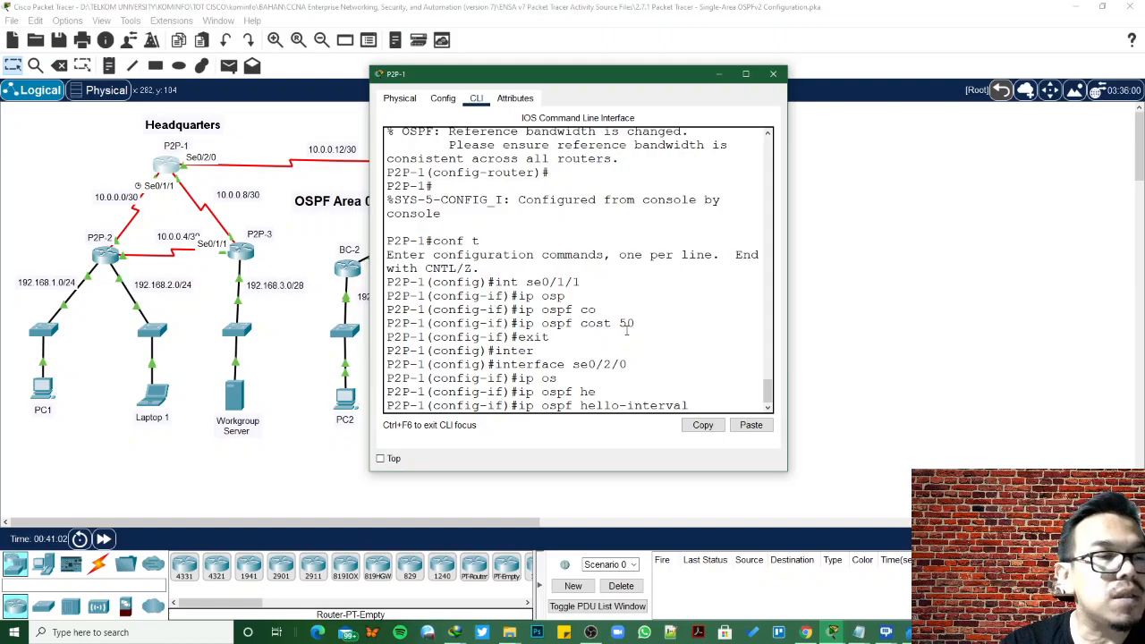
{"action": "type", "text": "20"}
{"action": "key", "text": "Return"}
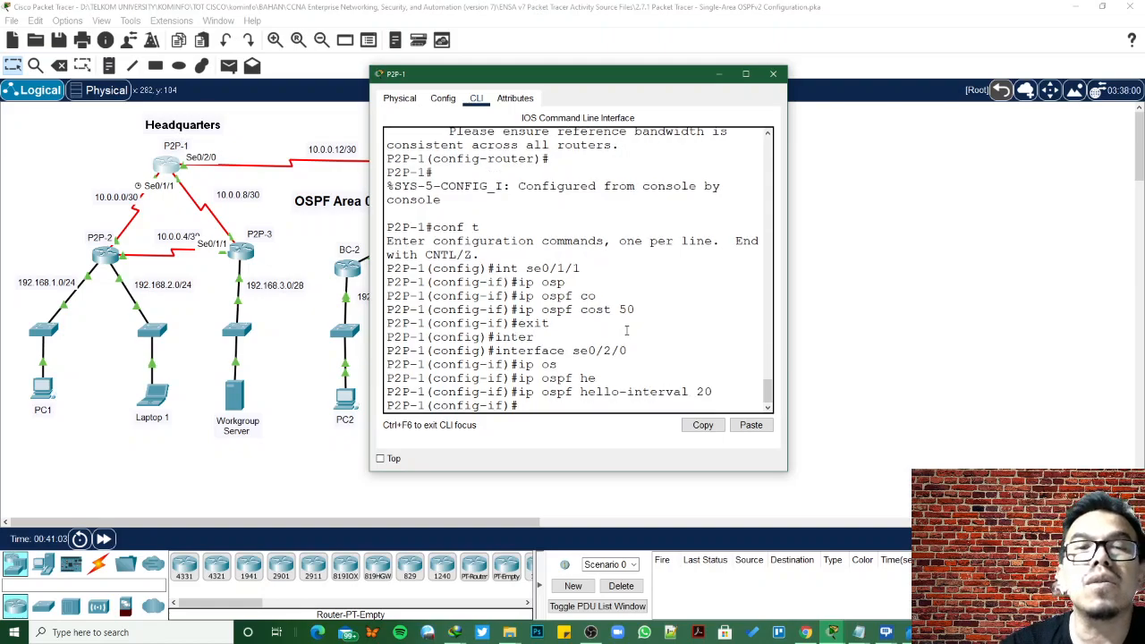
Set the OSPF dead interval on P2P-1's se0/2/0 to 80 with ip ospf dead-interval
{"action": "type", "text": "ip"}
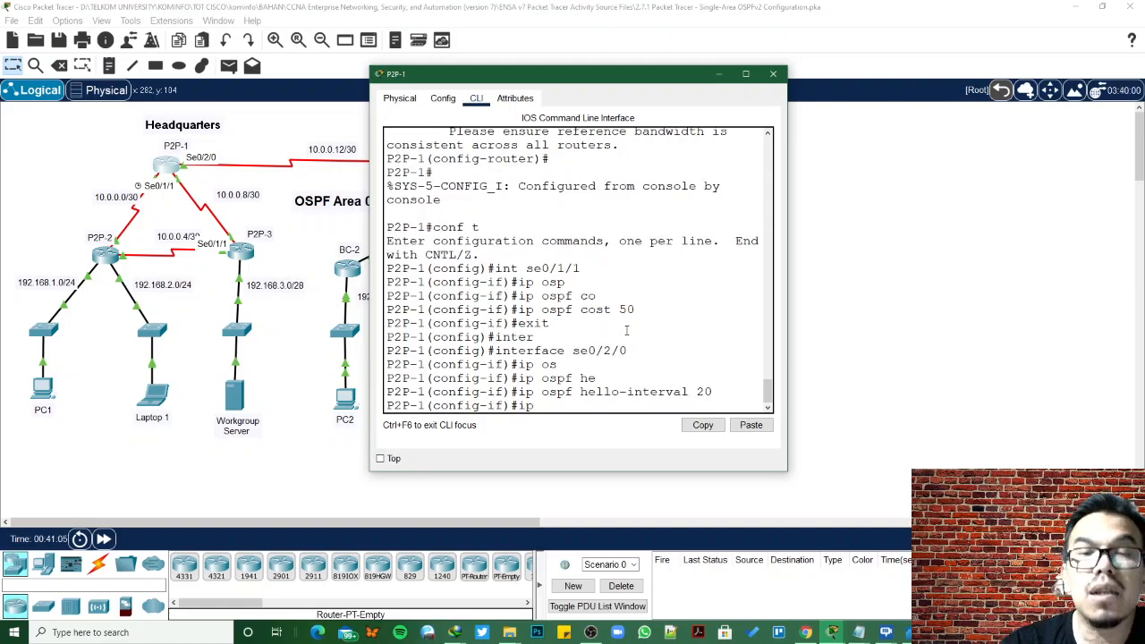
{"action": "type", "text": " osp"}
{"action": "key", "text": "Tab"}
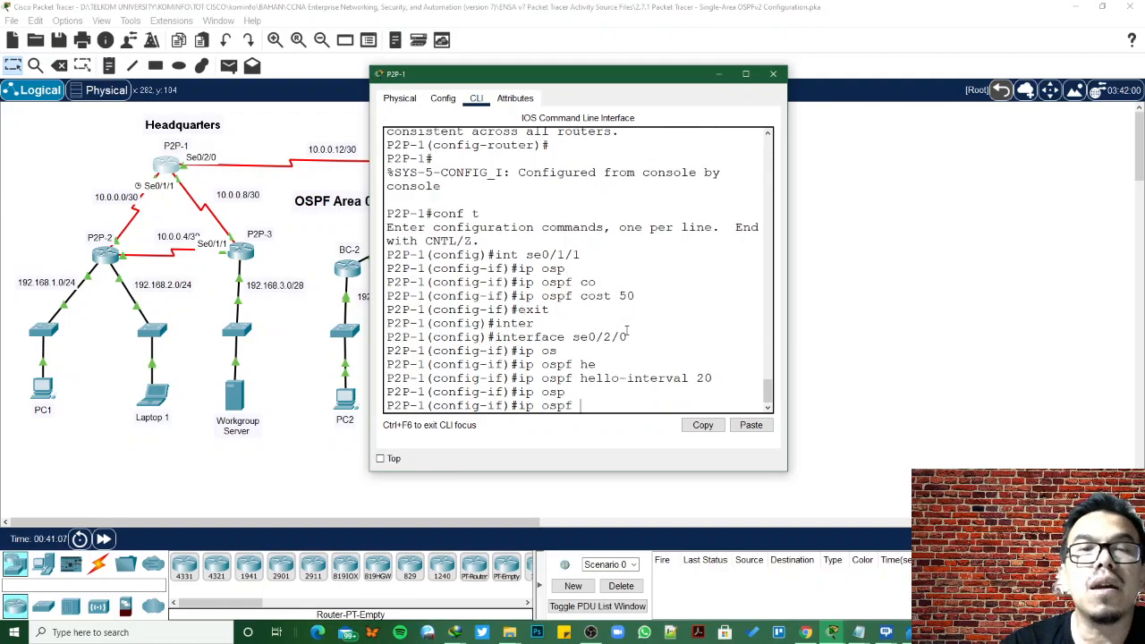
{"action": "type", "text": "de"}
{"action": "key", "text": "Tab"}
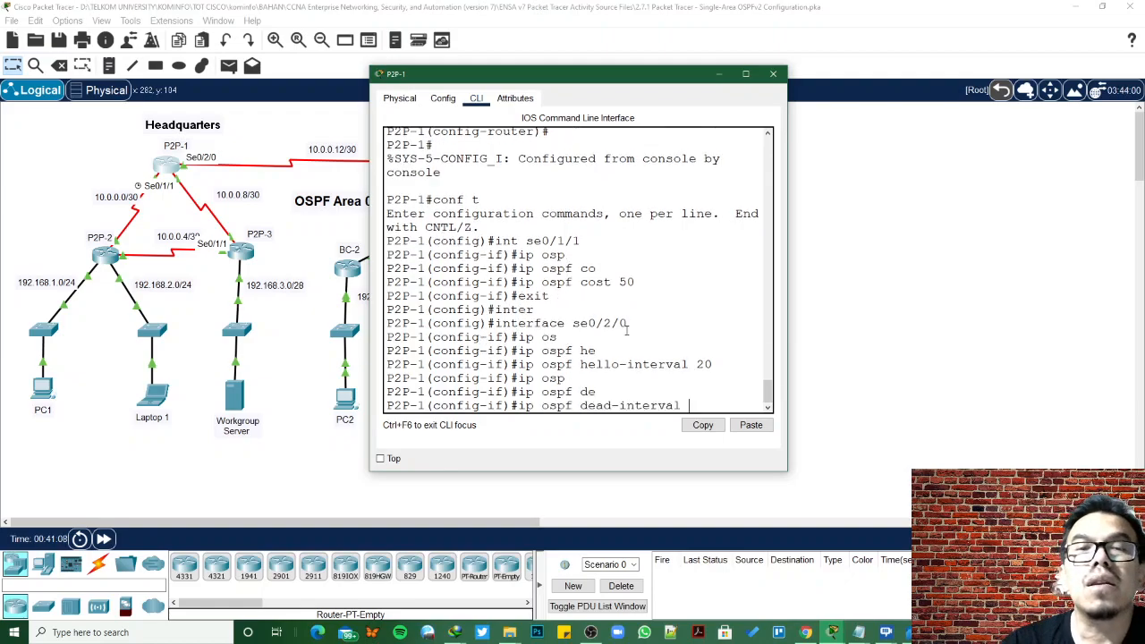
{"action": "type", "text": "80"}
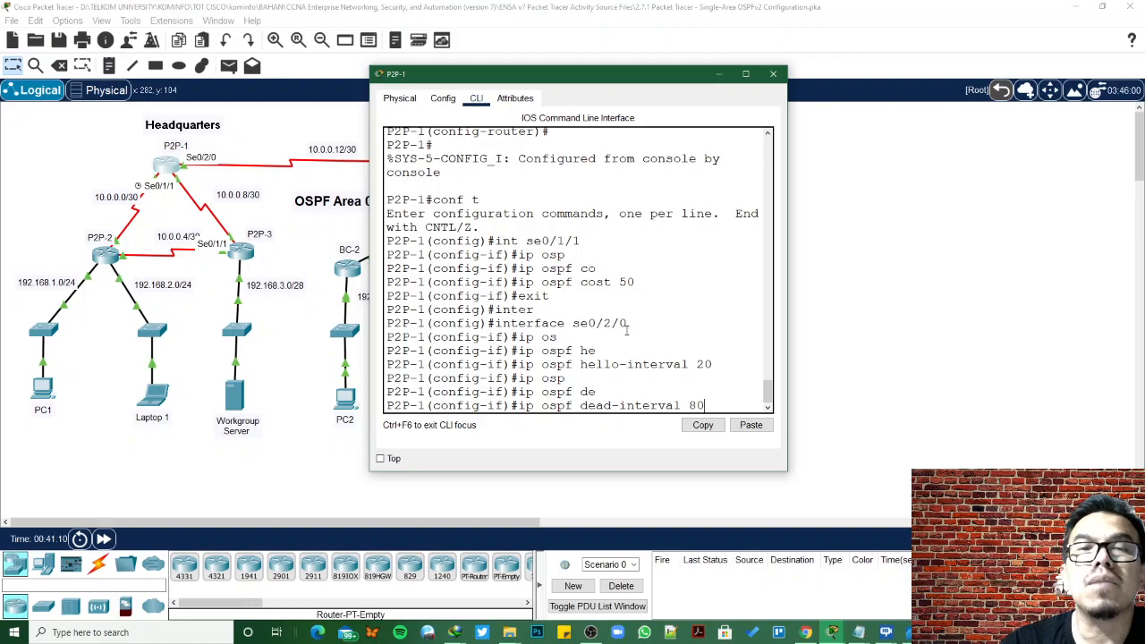
{"action": "key", "text": "Return"}
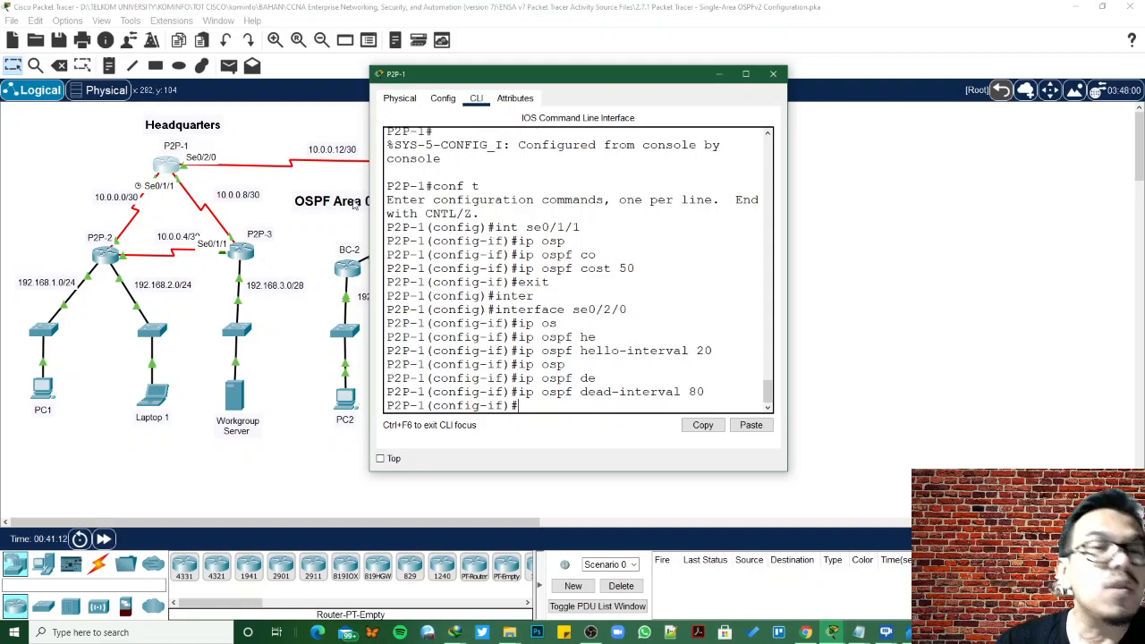
Close P2P-1's console, switch to BC-1's command line and leave its OSPF router configuration mode with exit
{"action": "left_click", "coordinate": [772, 73]}
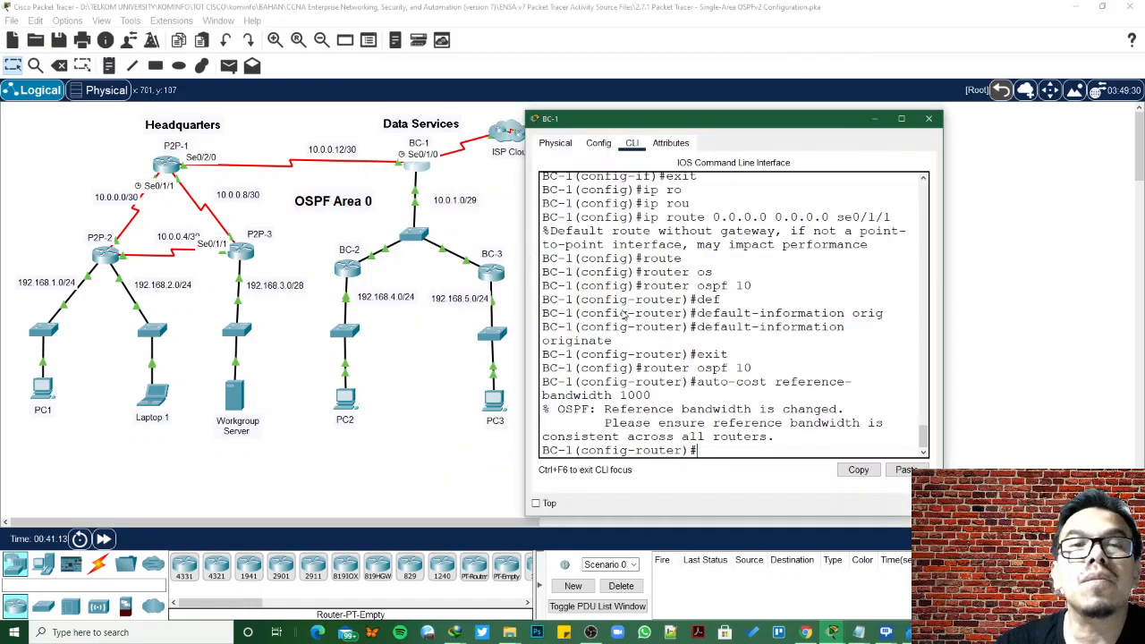
{"action": "type", "text": "nt"}
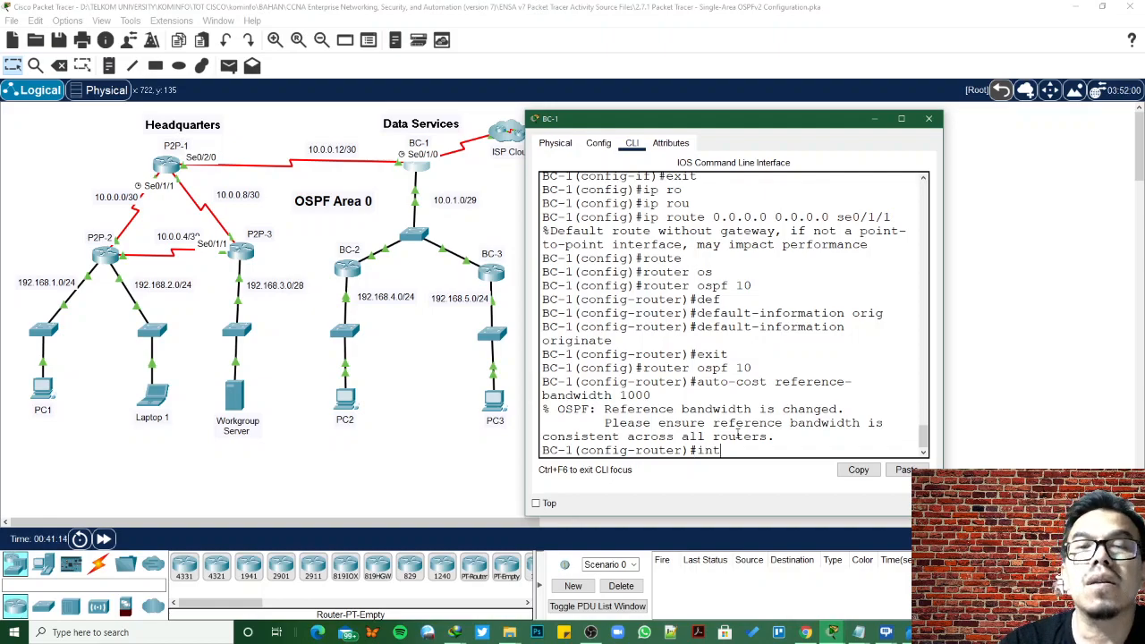
{"action": "key", "text": "BackSpace"}
{"action": "key", "text": "BackSpace"}
{"action": "key", "text": "BackSpace"}
{"action": "type", "text": "exit"}
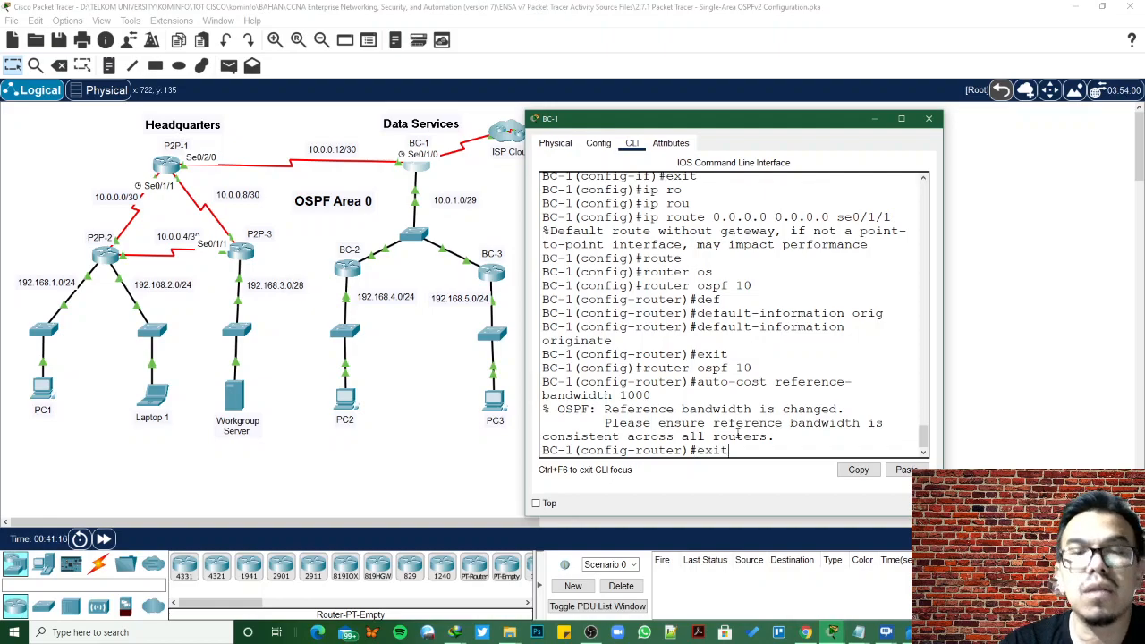
{"action": "key", "text": "Return"}
Identify BC-1's port on the link to P2P-1 and enter configuration of interface se0/1/0
{"action": "type", "text": "in"}
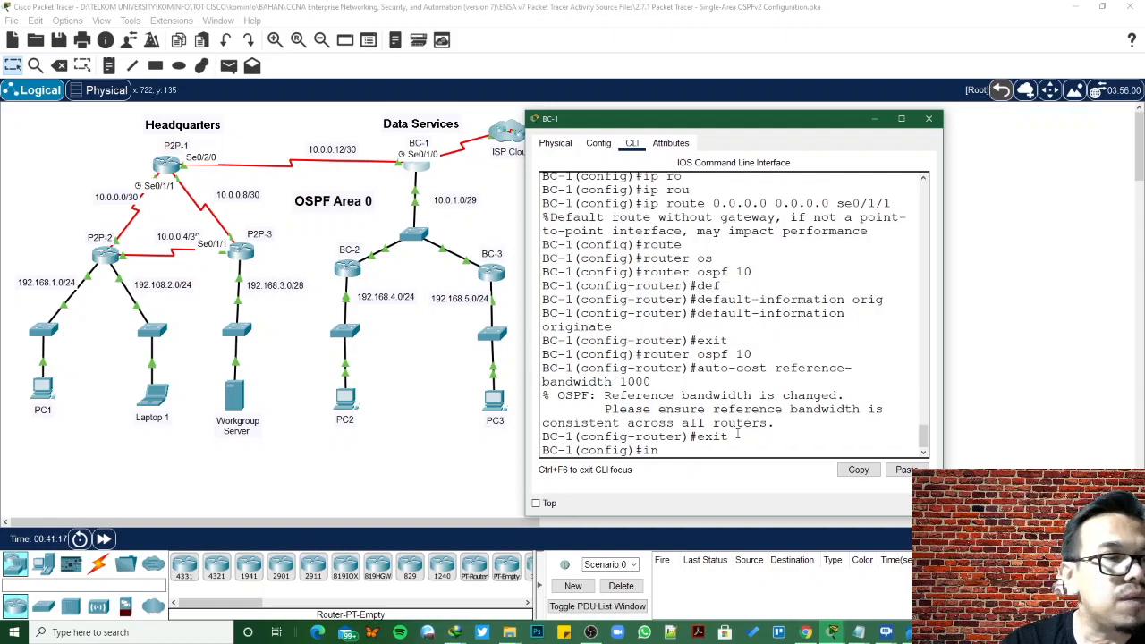
{"action": "type", "text": "t serial 0"}
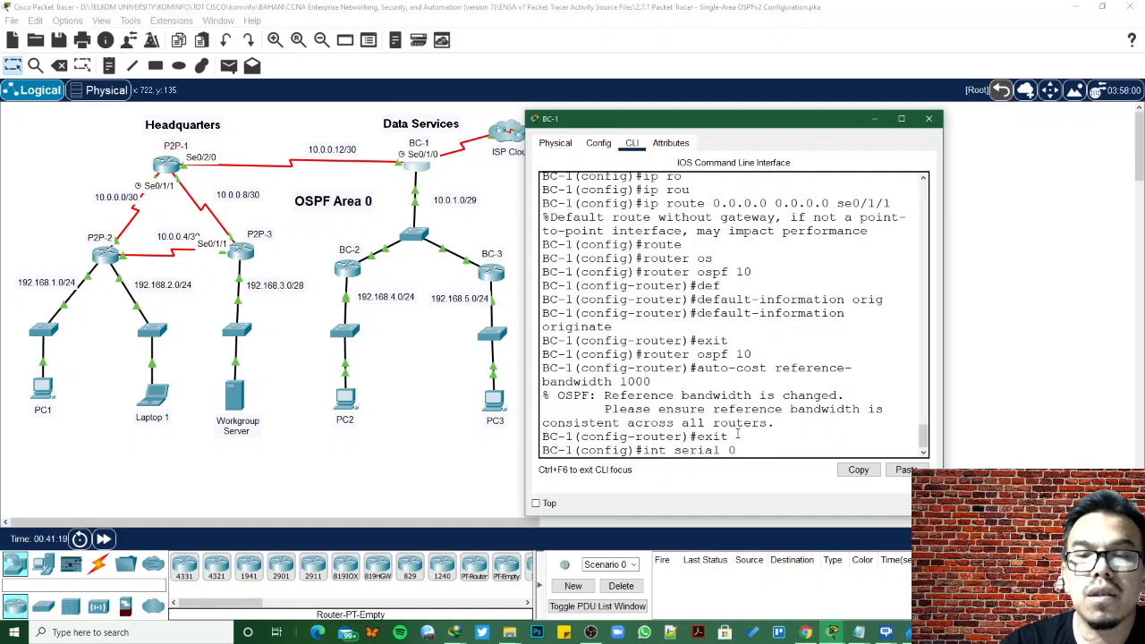
{"action": "key", "text": "BackSpace"}
{"action": "key", "text": "BackSpace"}
{"action": "key", "text": "BackSpace"}
{"action": "key", "text": "BackSpace"}
{"action": "key", "text": "BackSpace"}
{"action": "key", "text": "BackSpace"}
{"action": "key", "text": "BackSpace"}
{"action": "key", "text": "BackSpace"}
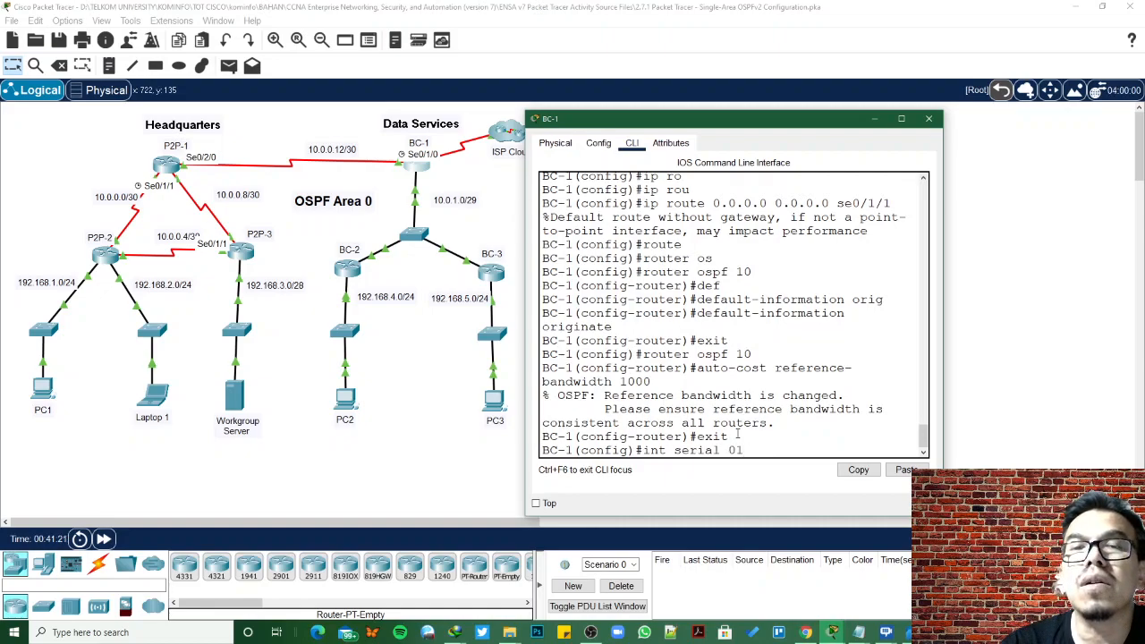
{"action": "type", "text": "0"}
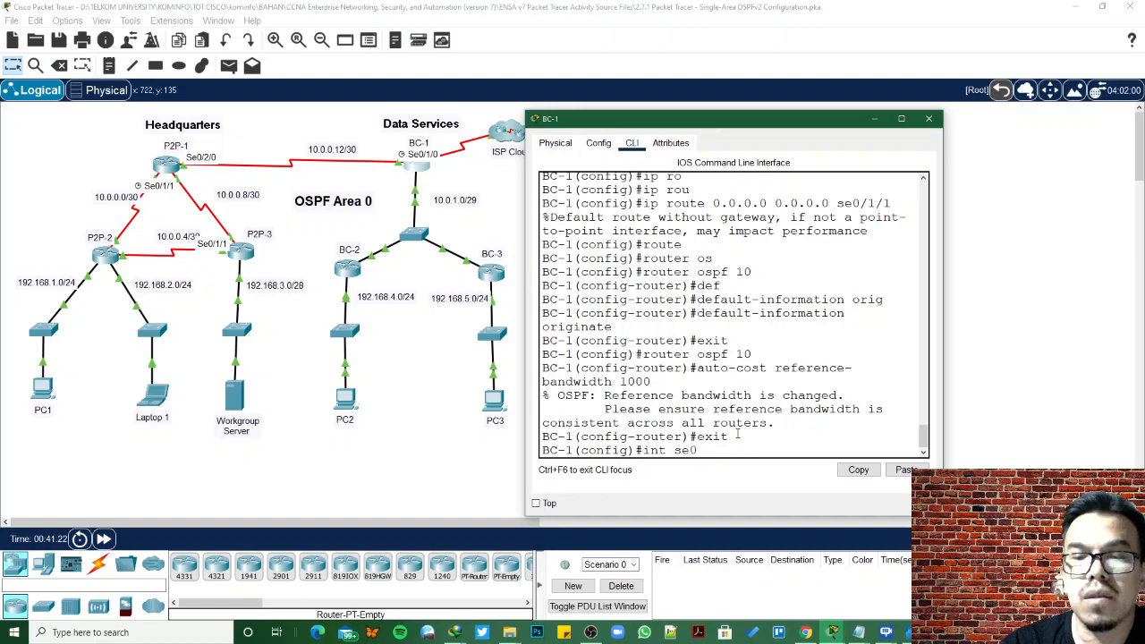
{"action": "type", "text": "/1/0"}
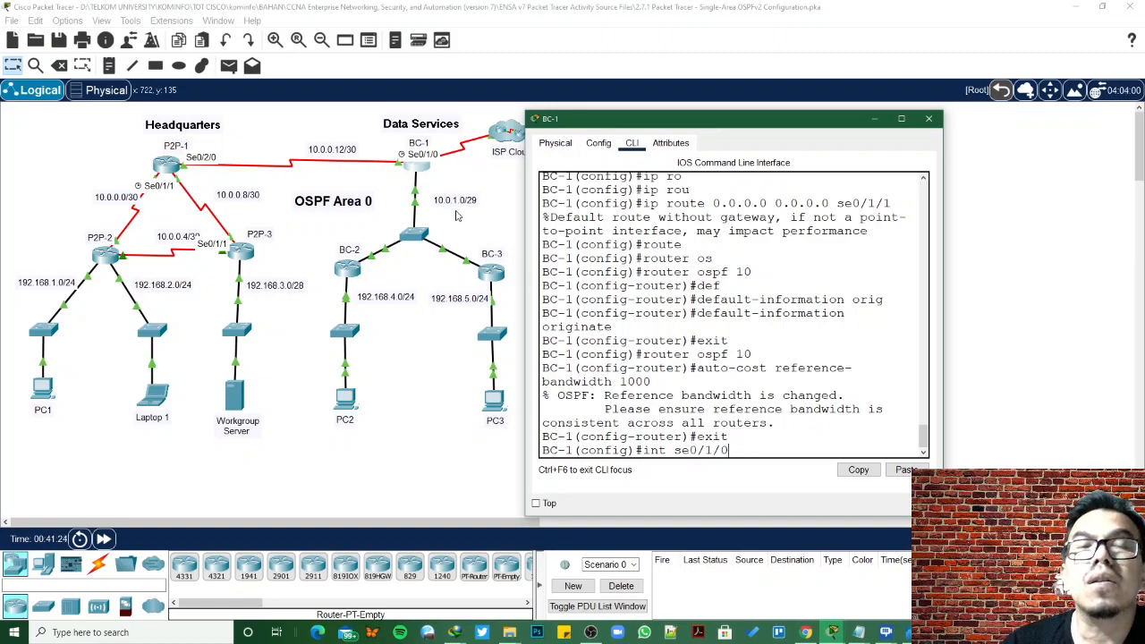
{"action": "left_click", "coordinate": [380, 174]}
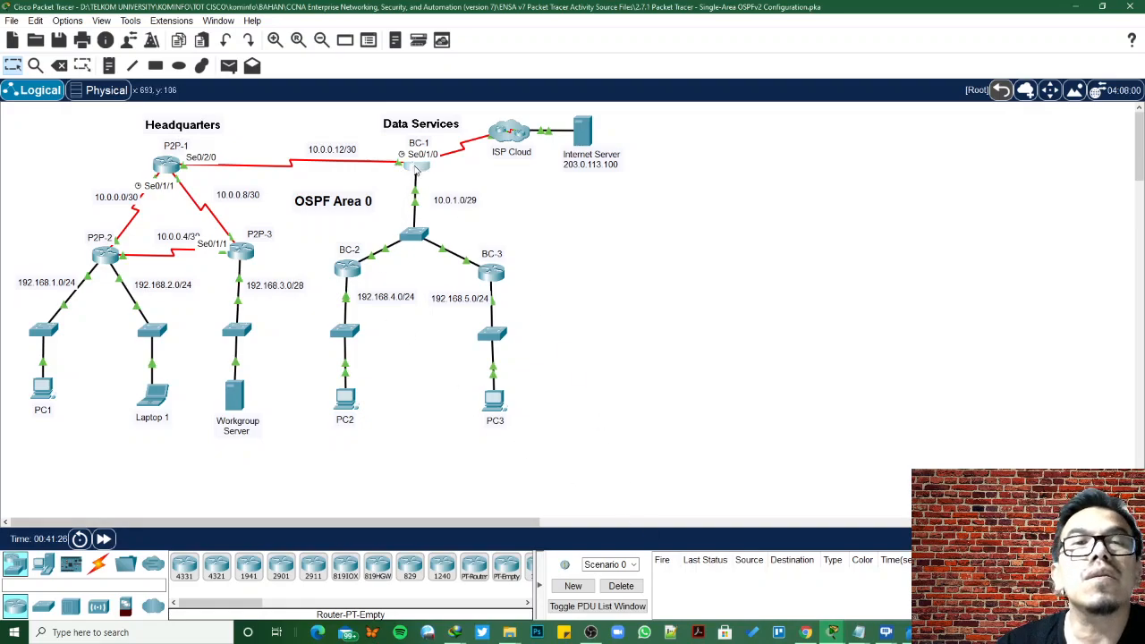
{"action": "left_click", "coordinate": [415, 167]}
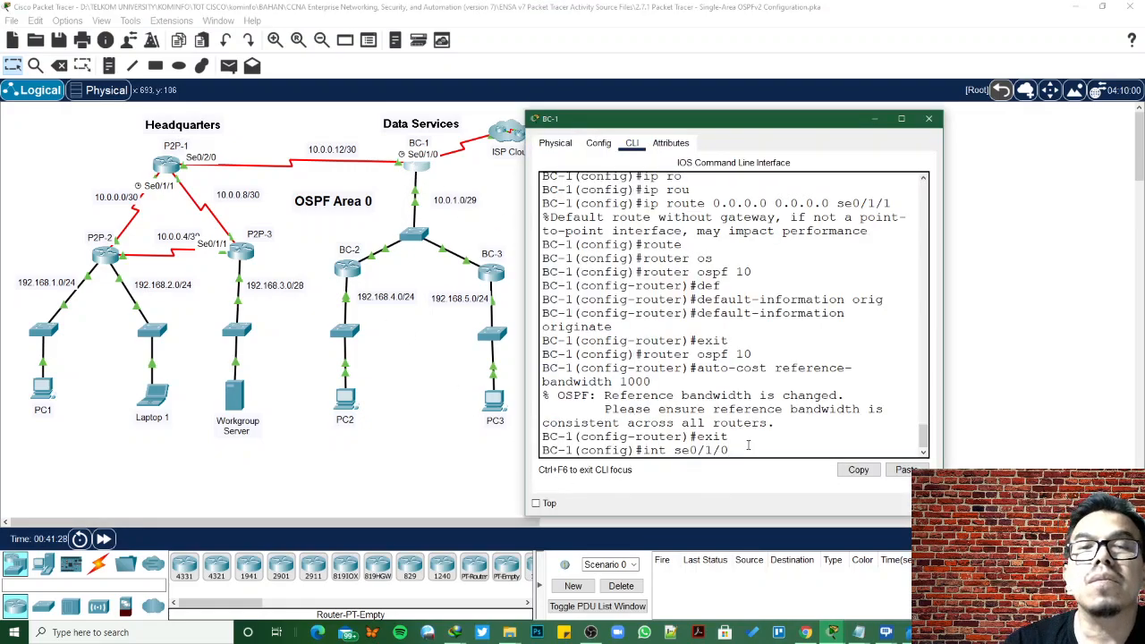
{"action": "key", "text": "Return"}
Set the OSPF hello interval on BC-1's se0/1/0 to 20 with ip ospf hello-interval
{"action": "type", "text": "ip ospf"}
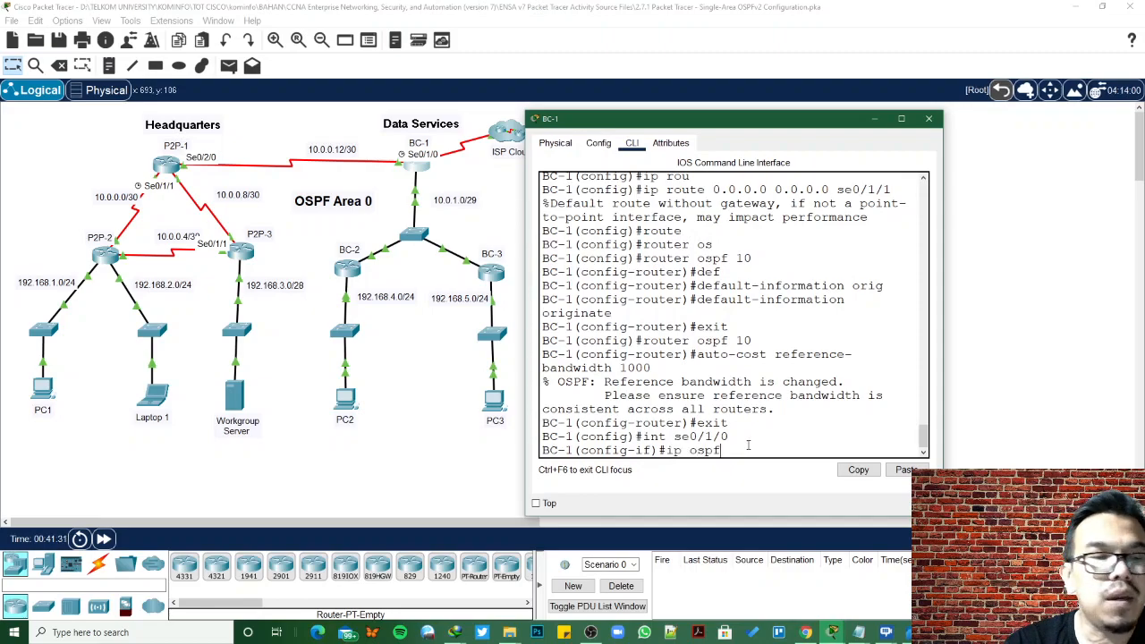
{"action": "type", "text": " he"}
{"action": "key", "text": "Tab"}
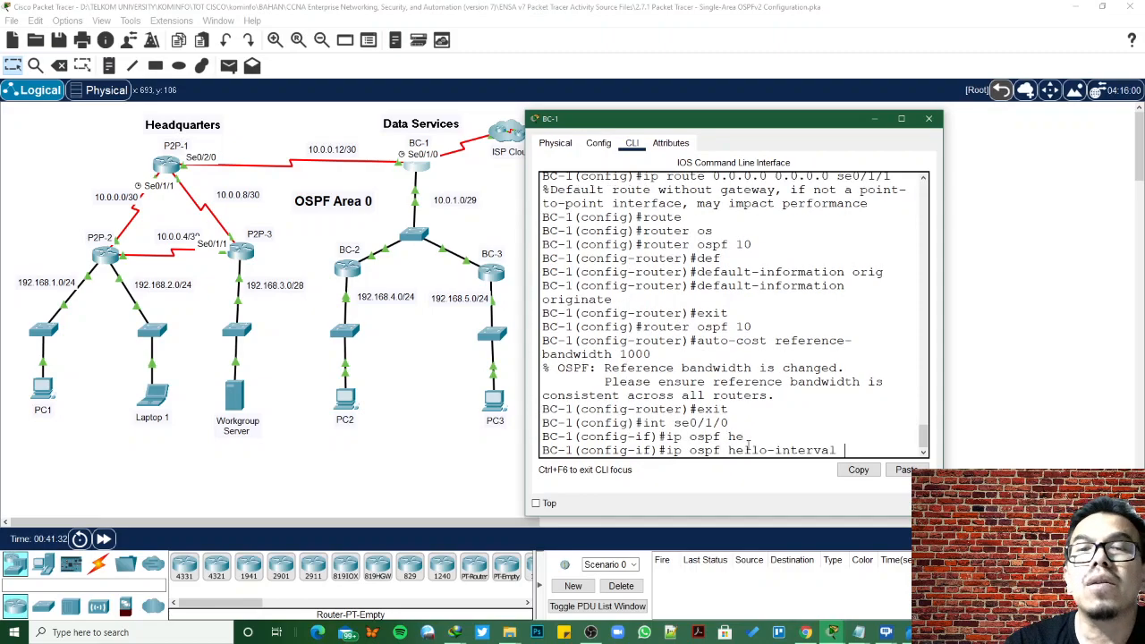
{"action": "type", "text": "20"}
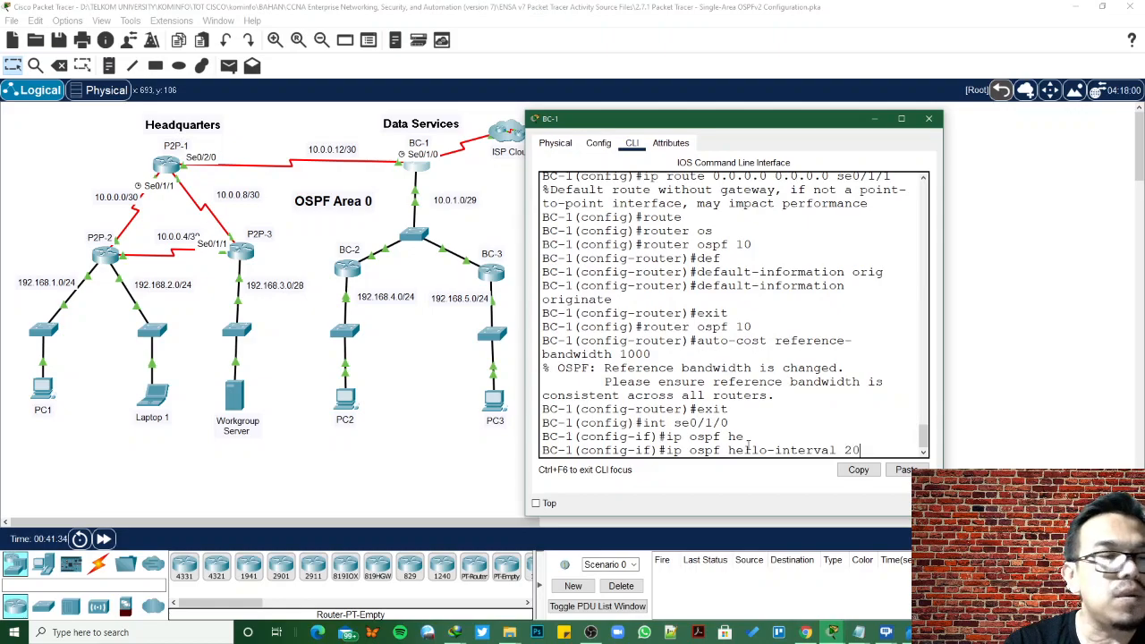
{"action": "key", "text": "Return"}
Set the OSPF dead interval on BC-1's se0/1/0 to 80 with ip ospf dead-interval
{"action": "type", "text": "ip "}
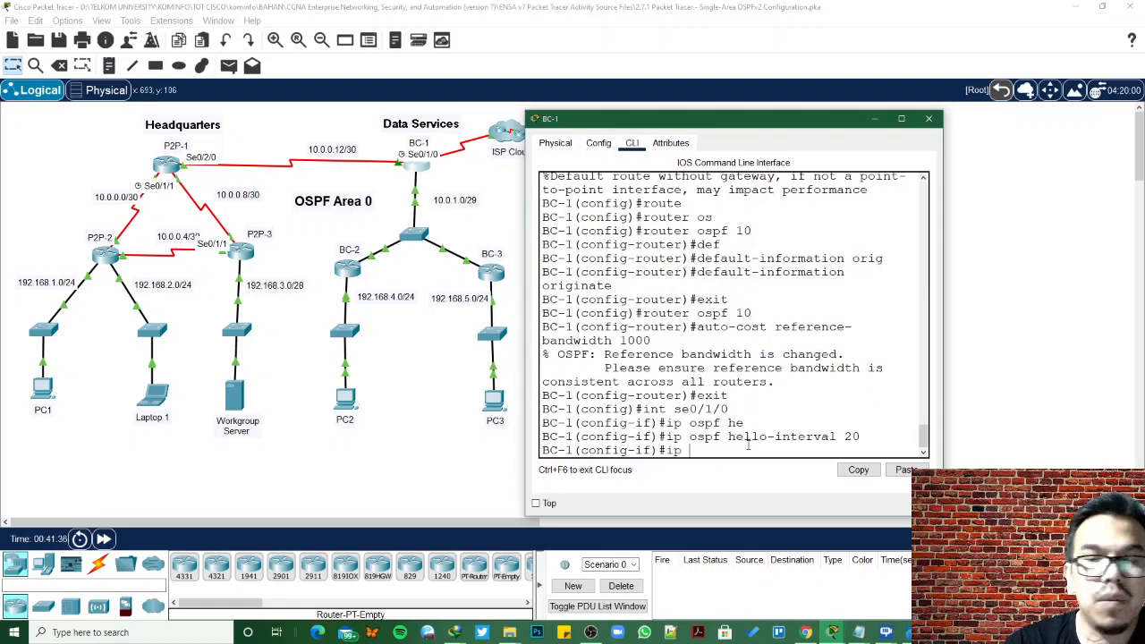
{"action": "type", "text": "osp"}
{"action": "key", "text": "Tab"}
{"action": "type", "text": "d"}
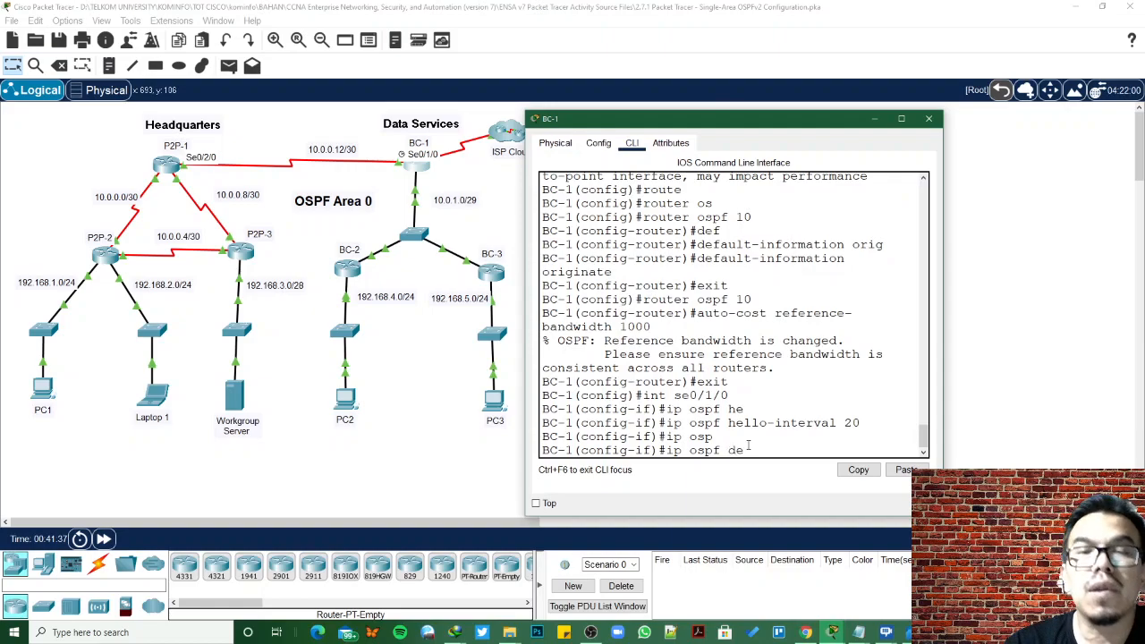
{"action": "type", "text": "e"}
{"action": "key", "text": "Tab"}
{"action": "type", "text": "80"}
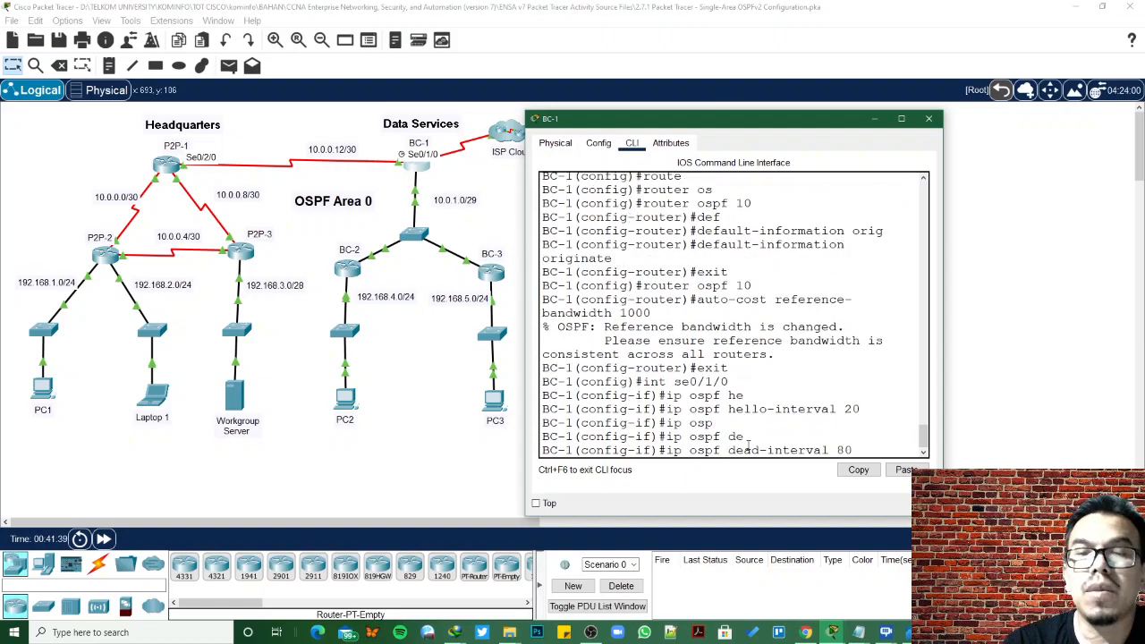
{"action": "key", "text": "Return"}
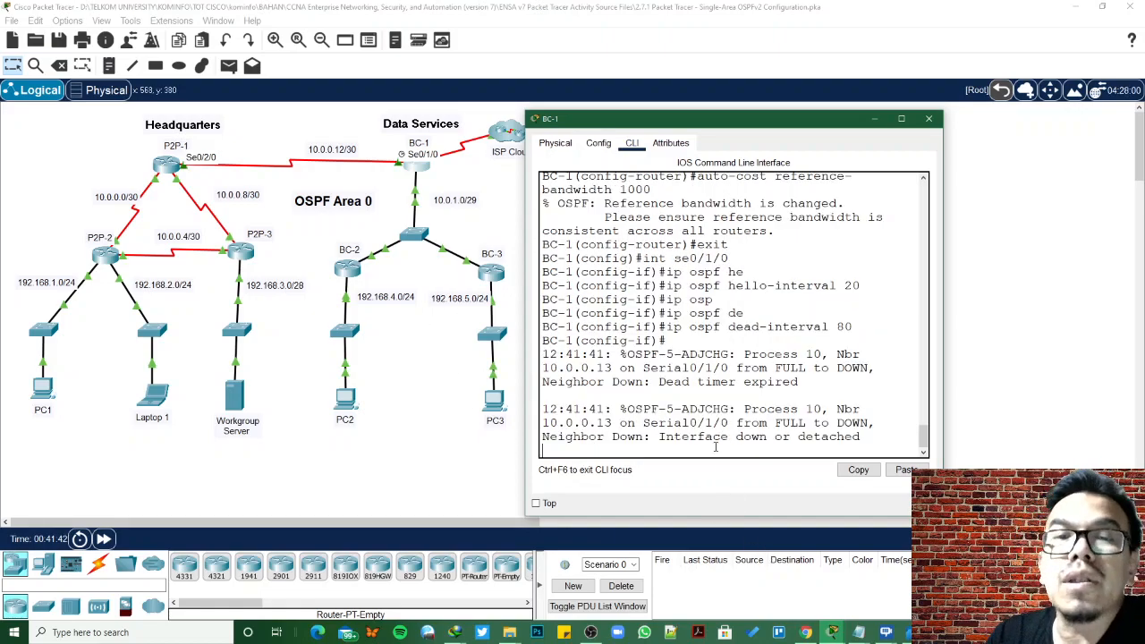
{"action": "key", "text": "Return"}
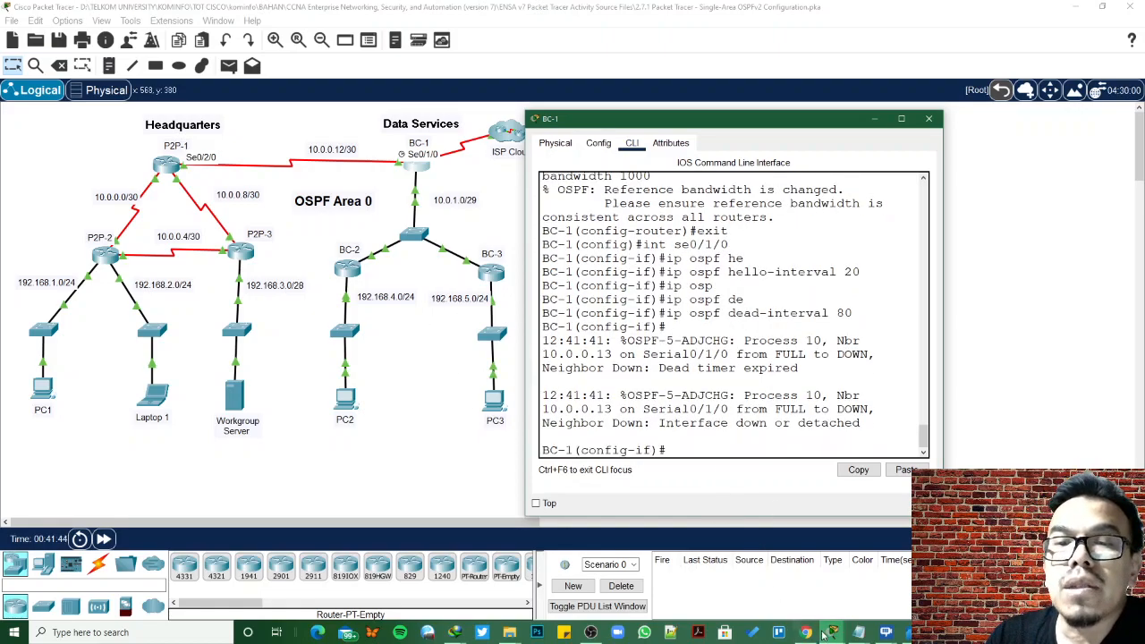
Bring up the activity instructions to check the completion percentage and review the list of OSPF requirements
{"action": "mouse_move", "coordinate": [830, 633]}
{"action": "left_click", "coordinate": [468, 573]}
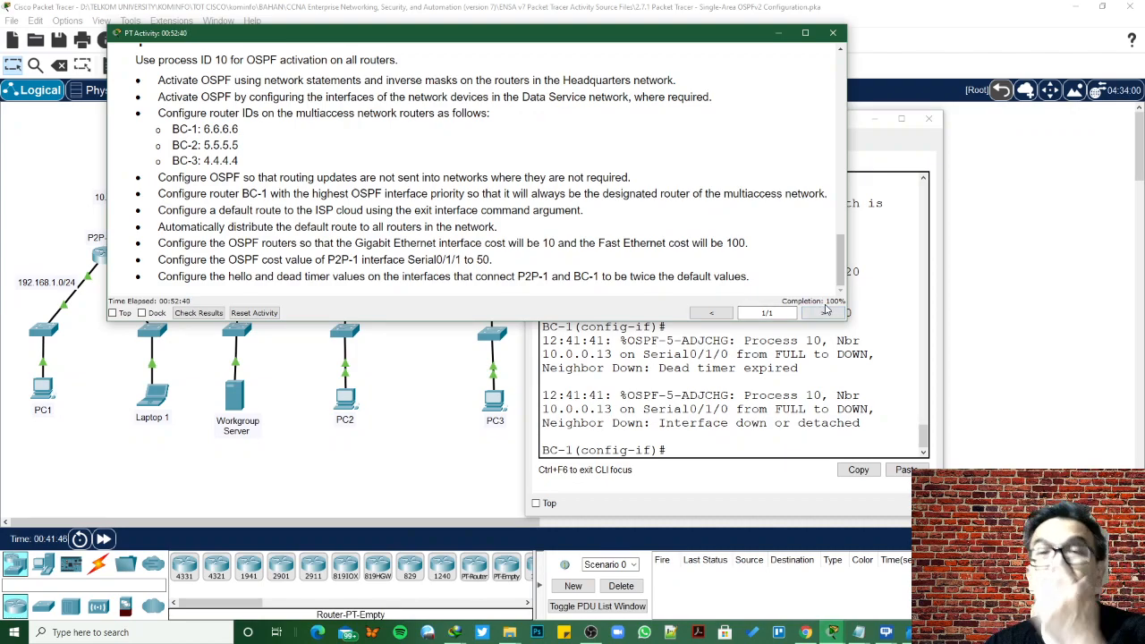
{"action": "scroll", "coordinate": [642, 235], "scroll_direction": "up", "scroll_amount": 4}
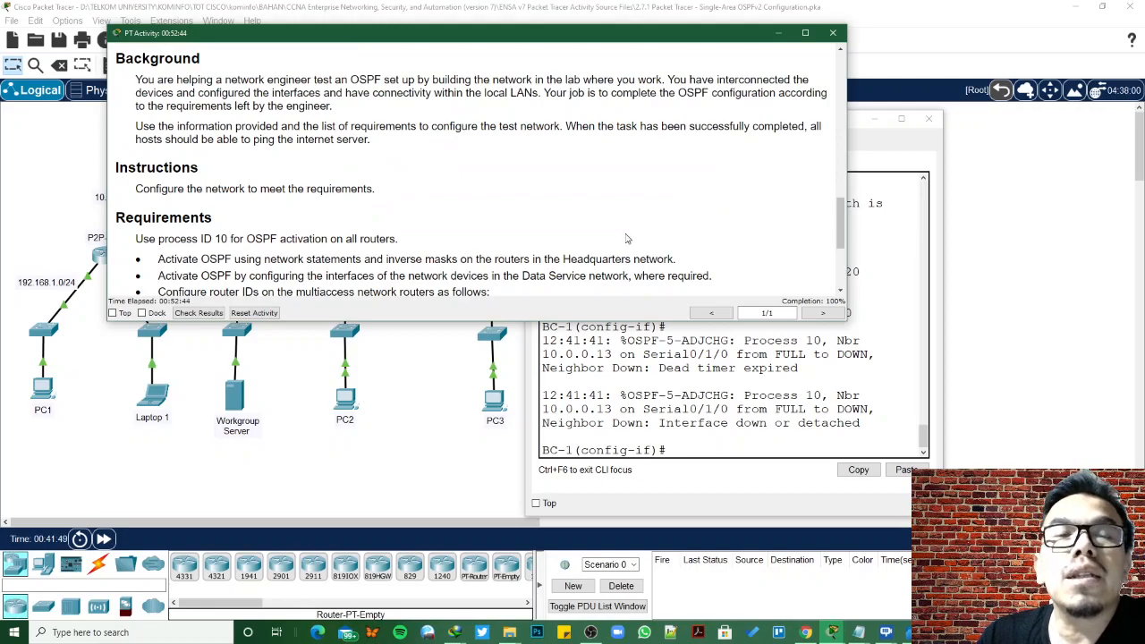
{"action": "scroll", "coordinate": [630, 237], "scroll_direction": "down", "scroll_amount": 10}
{"action": "scroll", "coordinate": [624, 237], "scroll_direction": "up", "scroll_amount": 9}
{"action": "scroll", "coordinate": [623, 237], "scroll_direction": "down", "scroll_amount": 3}
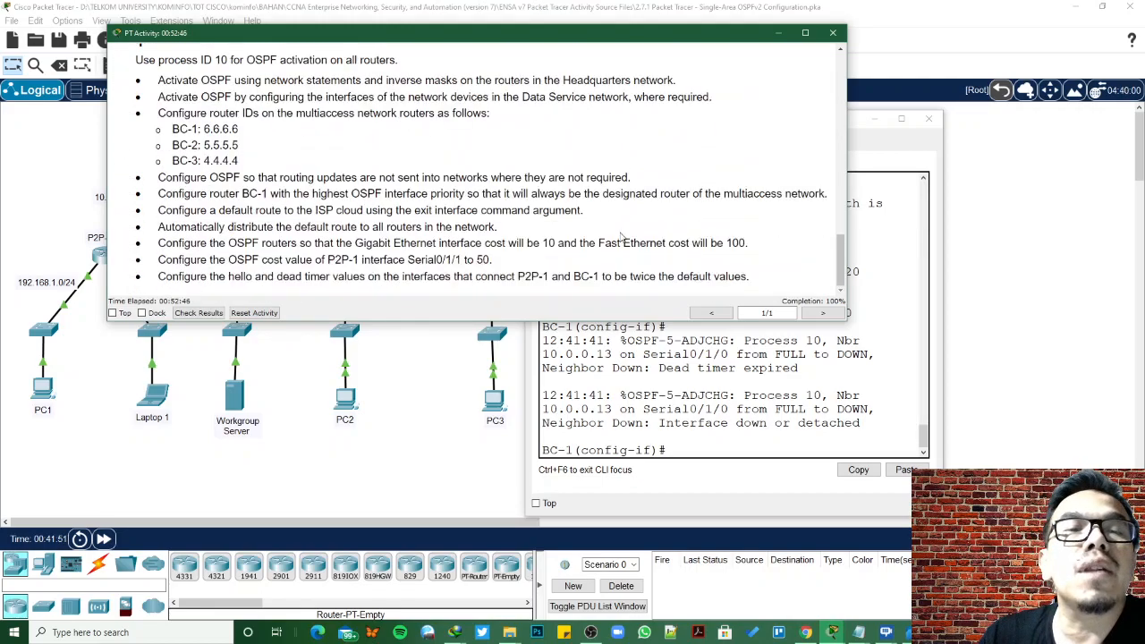